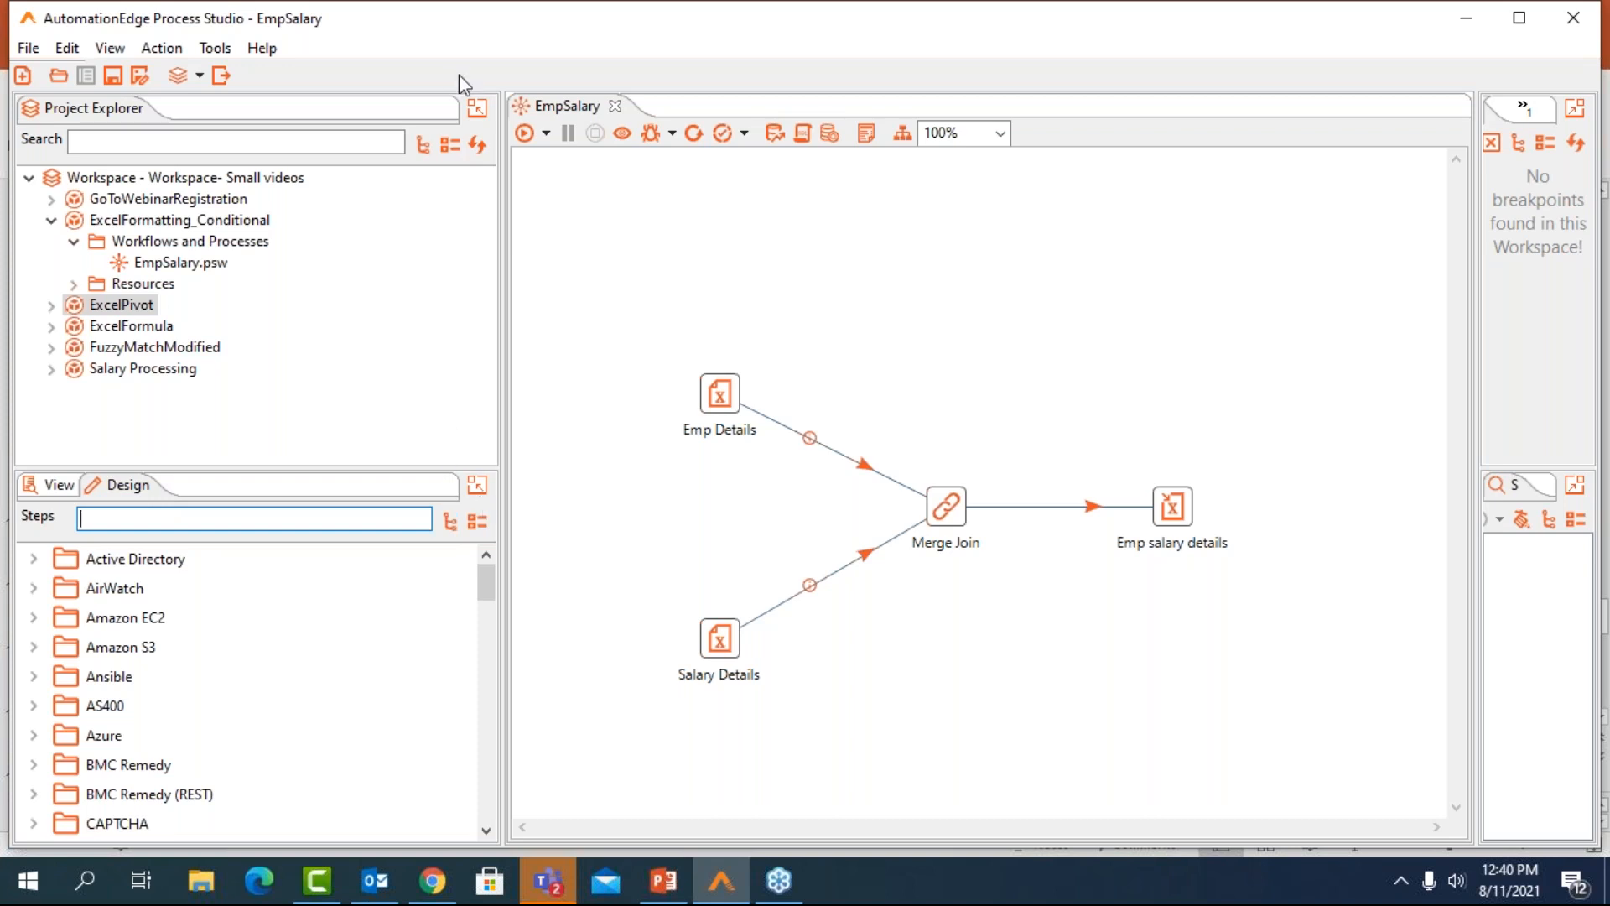
Enlarge the step library, expand all its categories and look through the Input, Output and Transform steps
click(477, 110)
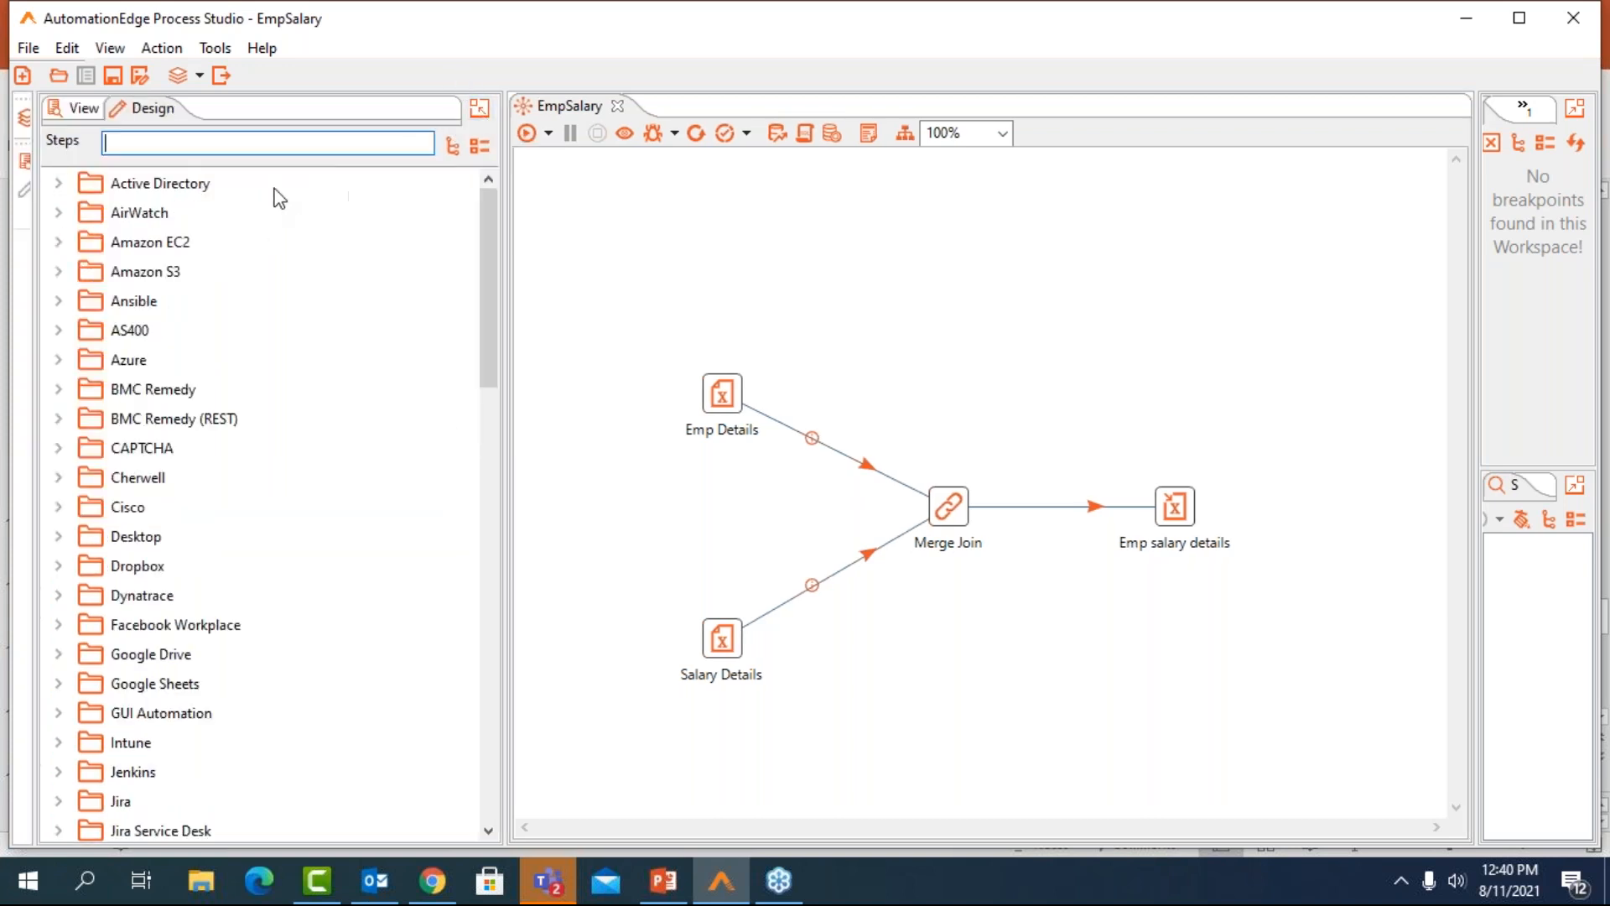
click(451, 147)
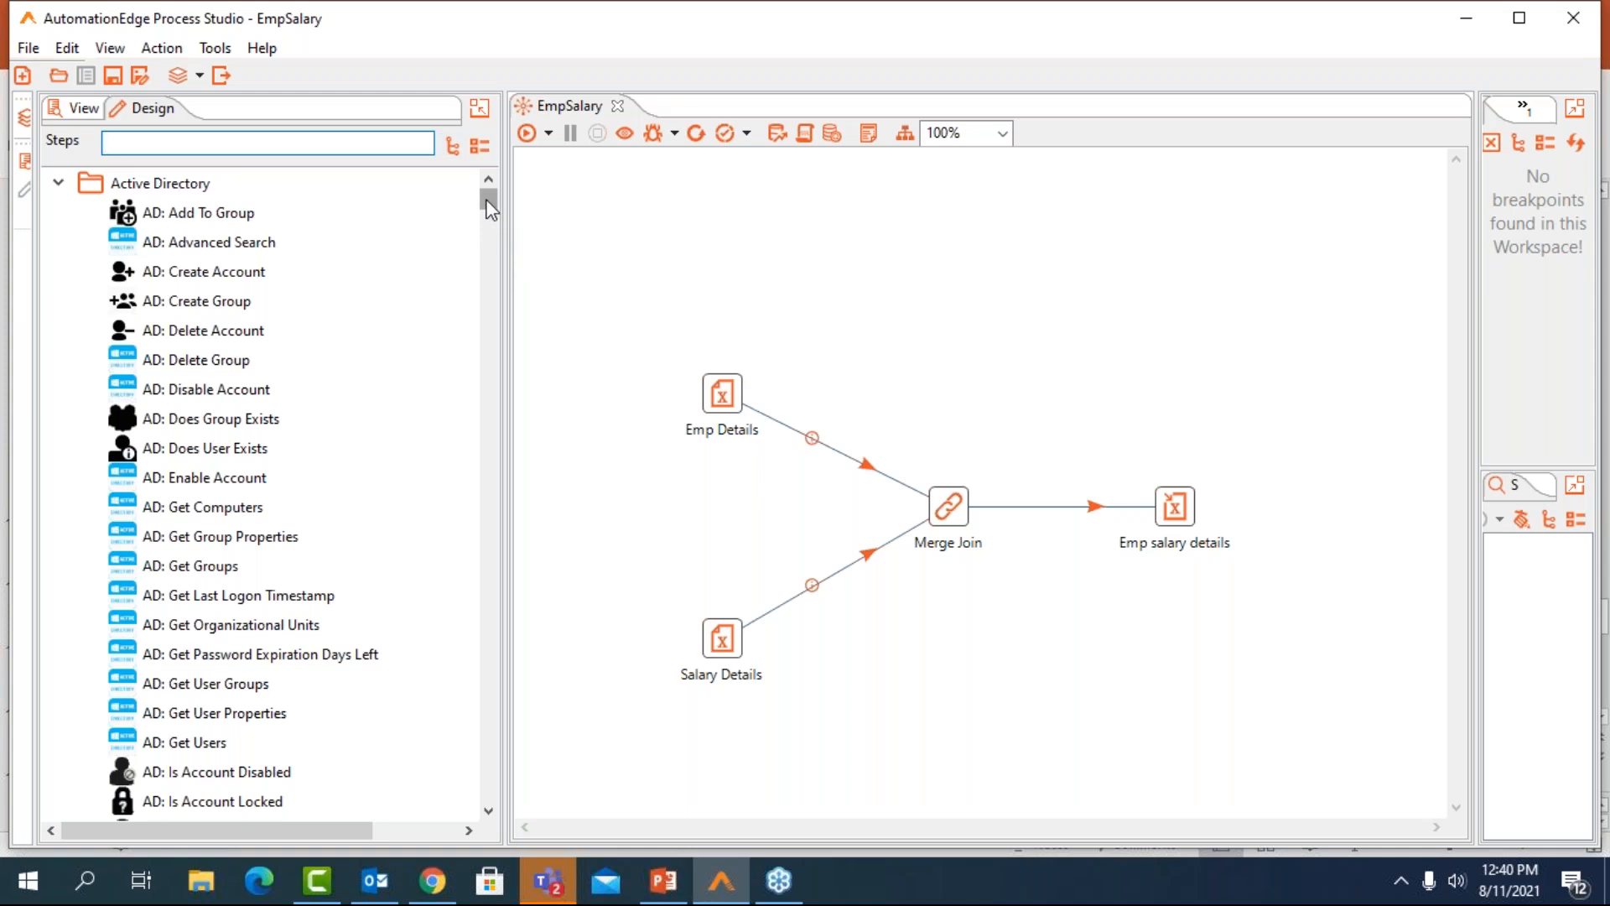
drag(486, 201, 545, 627)
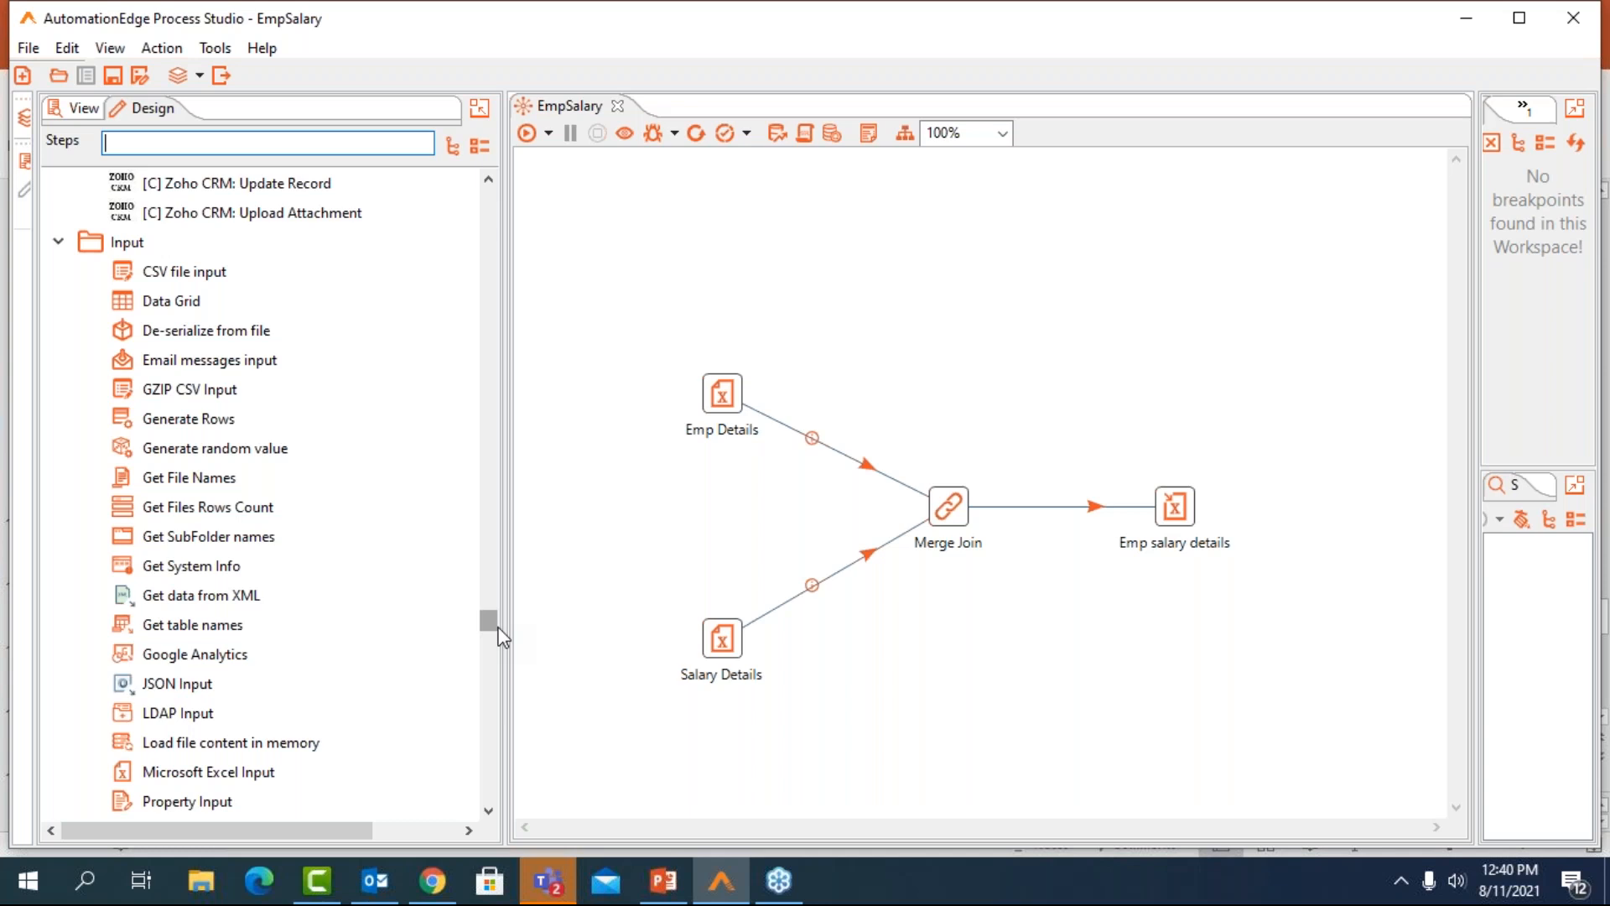
drag(499, 626, 502, 650)
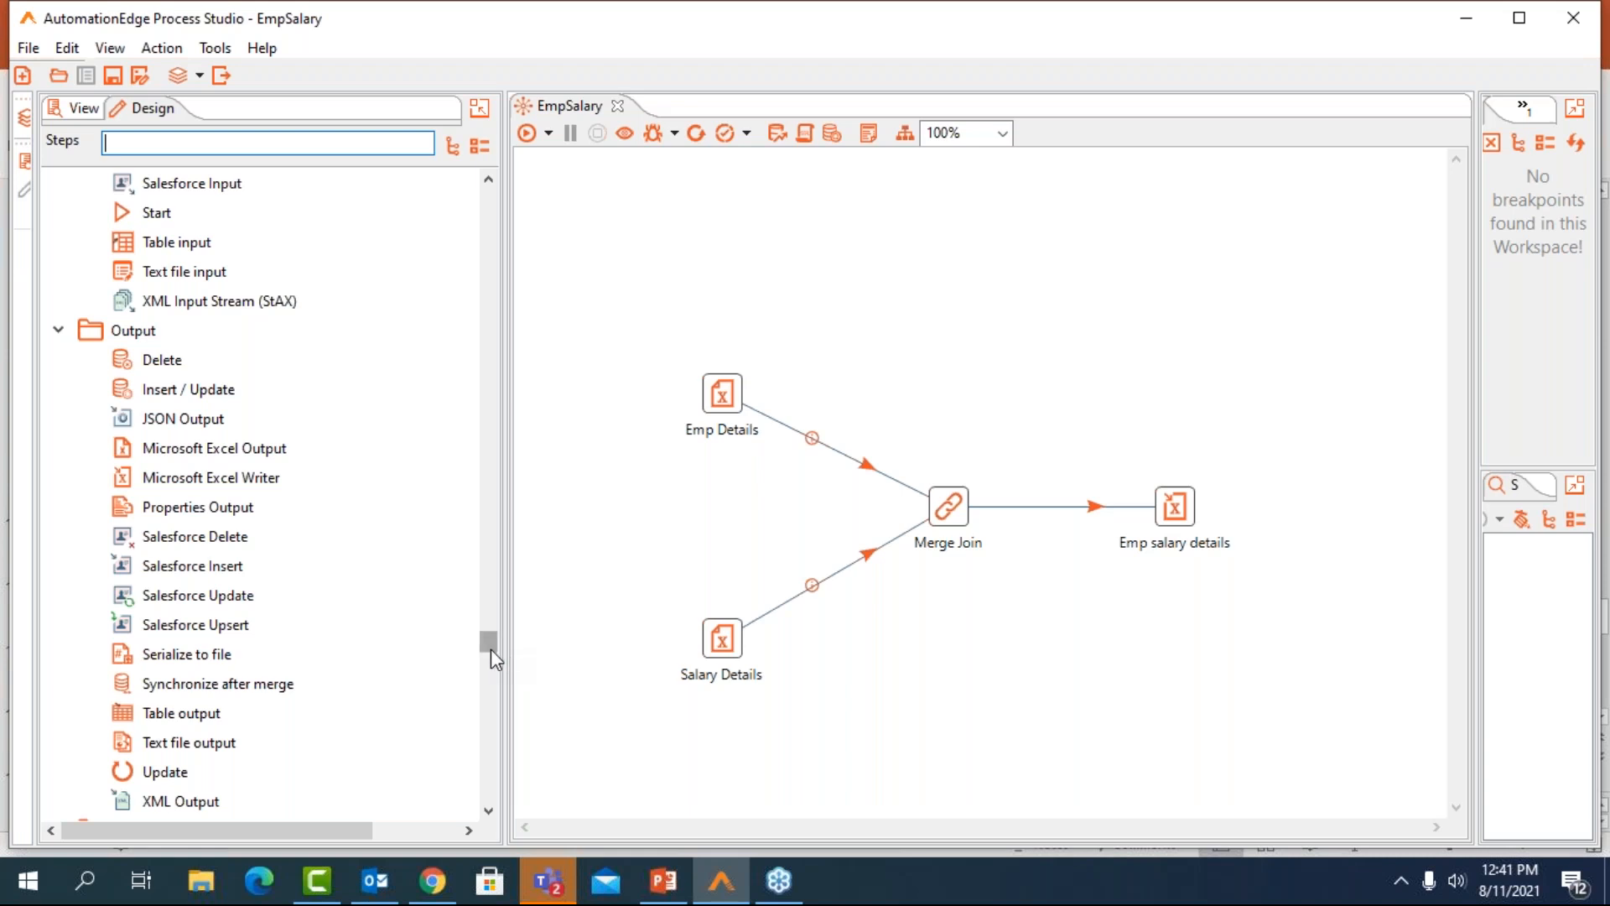
drag(491, 647, 491, 683)
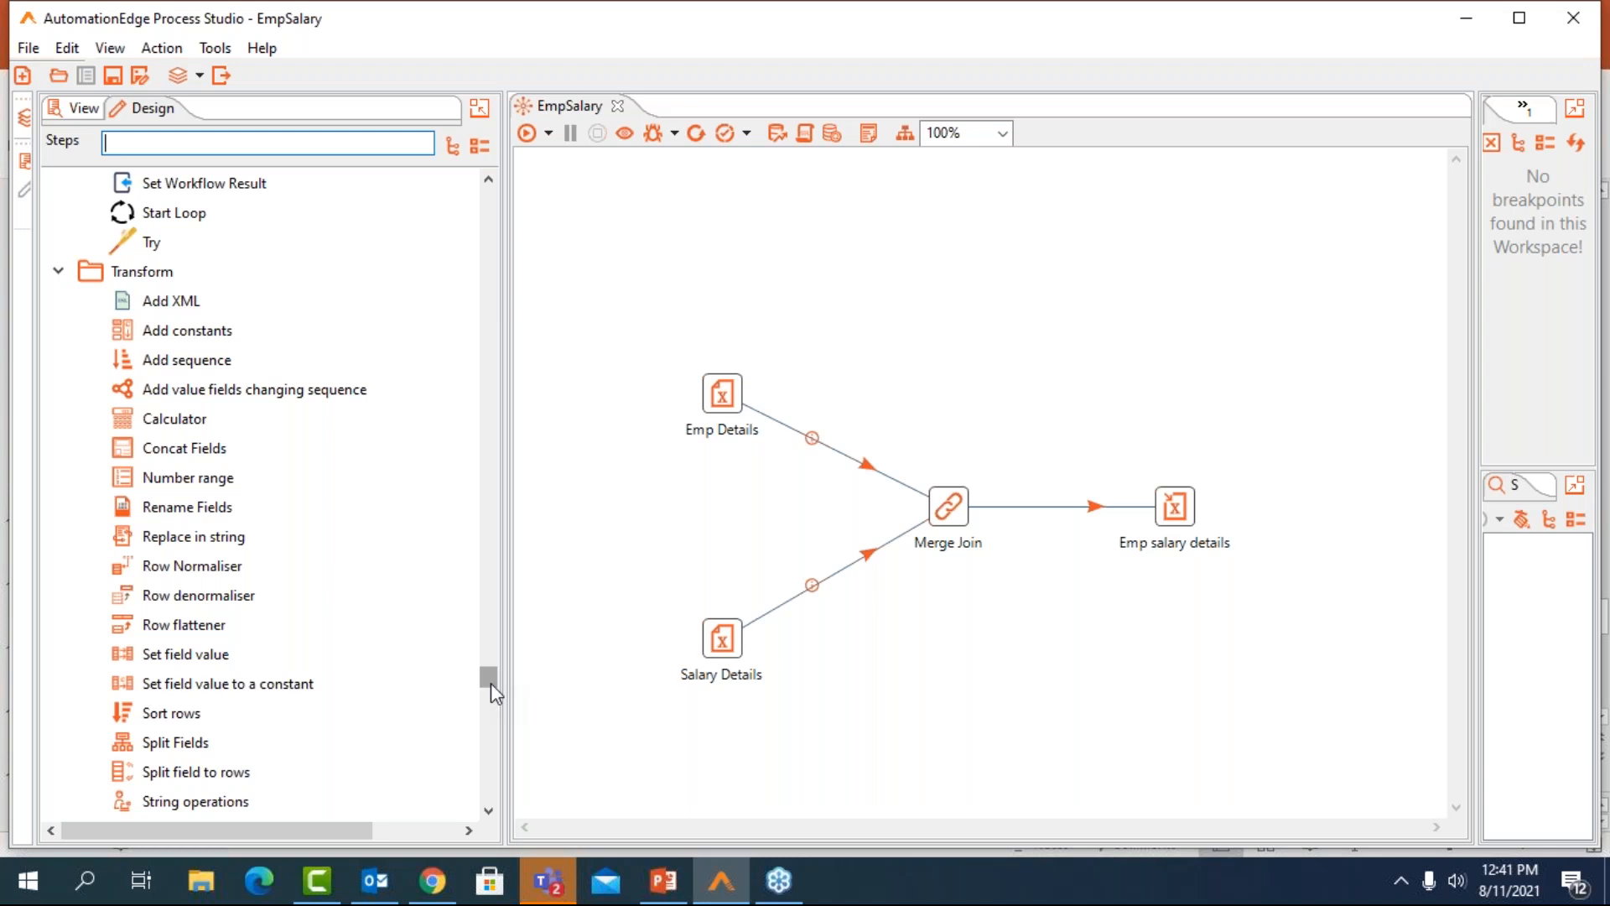
drag(491, 684, 491, 692)
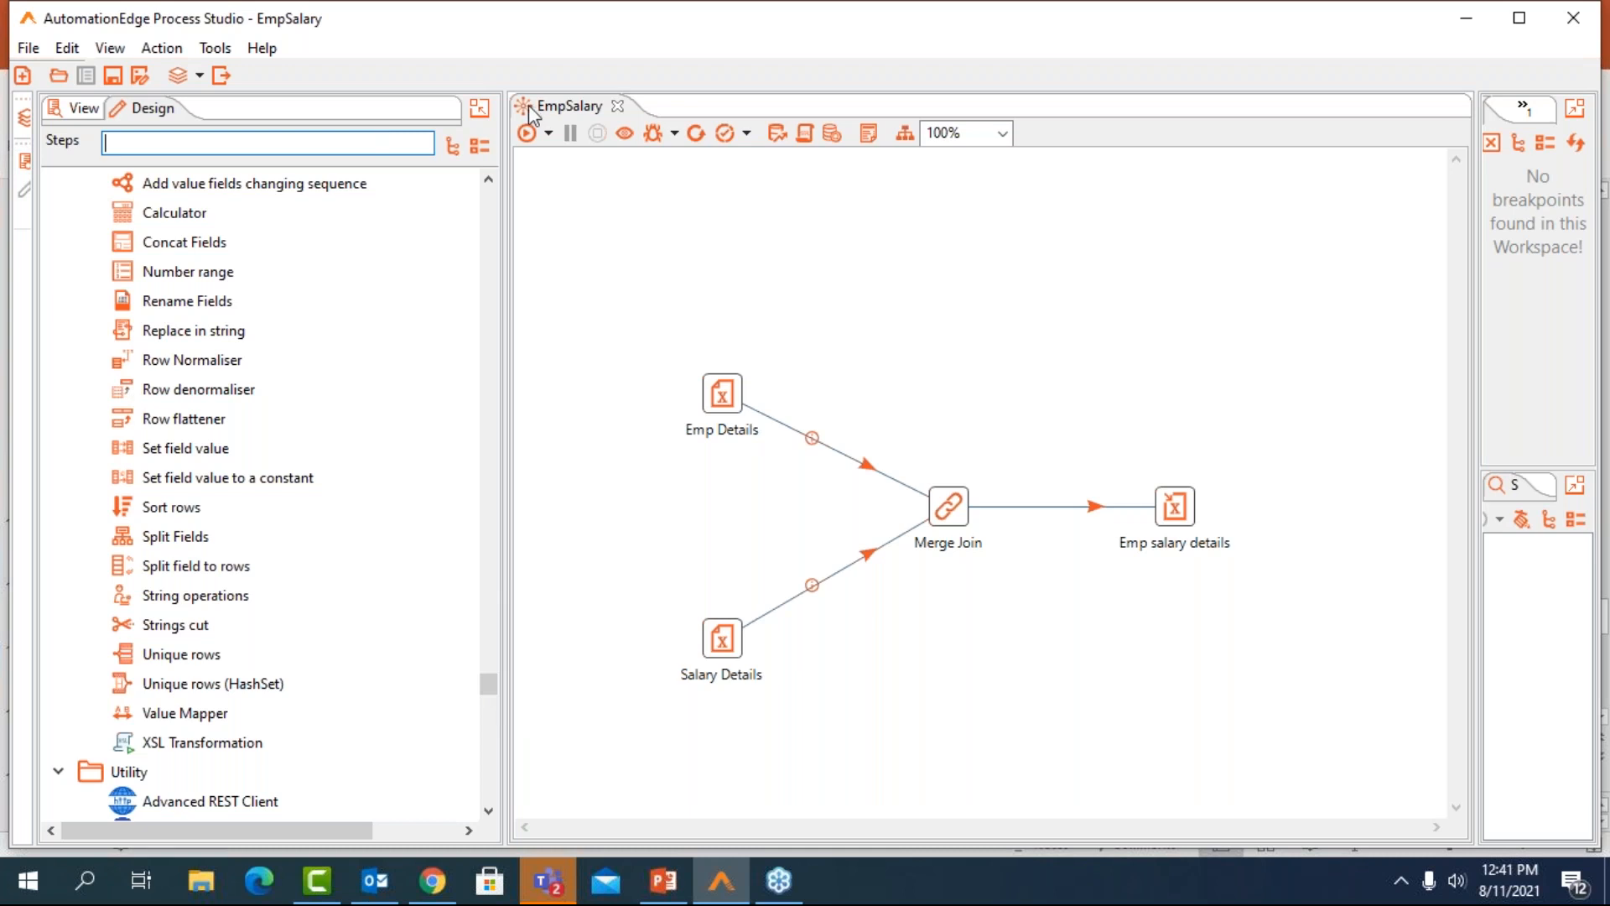
Collapse the step library and restore the EmpSalary workflow's explorer tree together with the Project Explorer
click(482, 106)
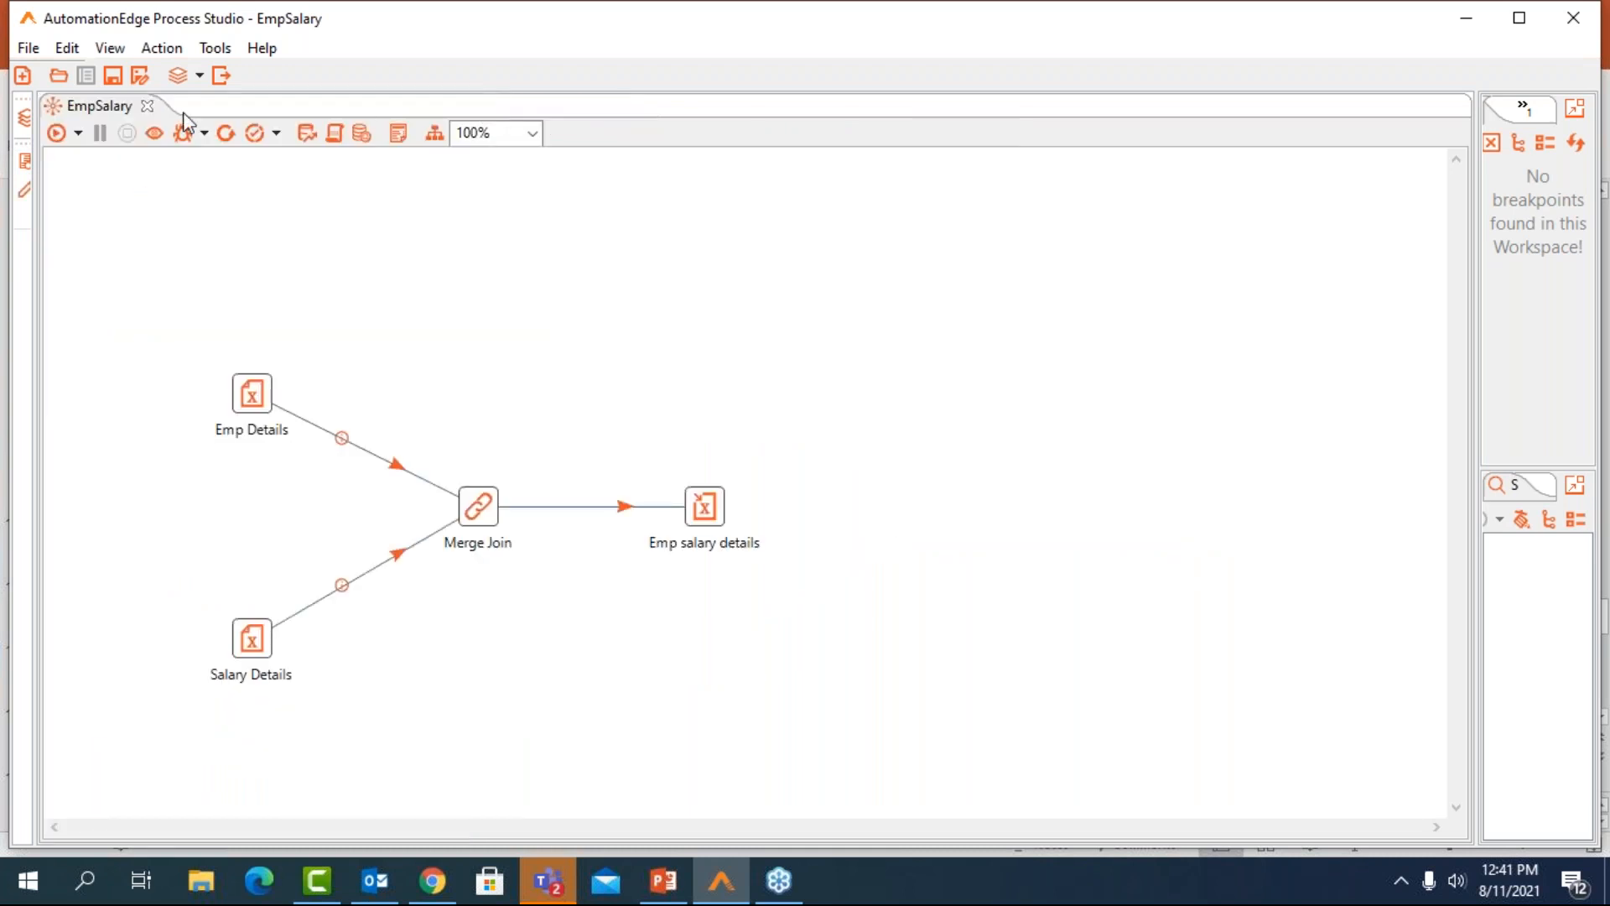
click(25, 163)
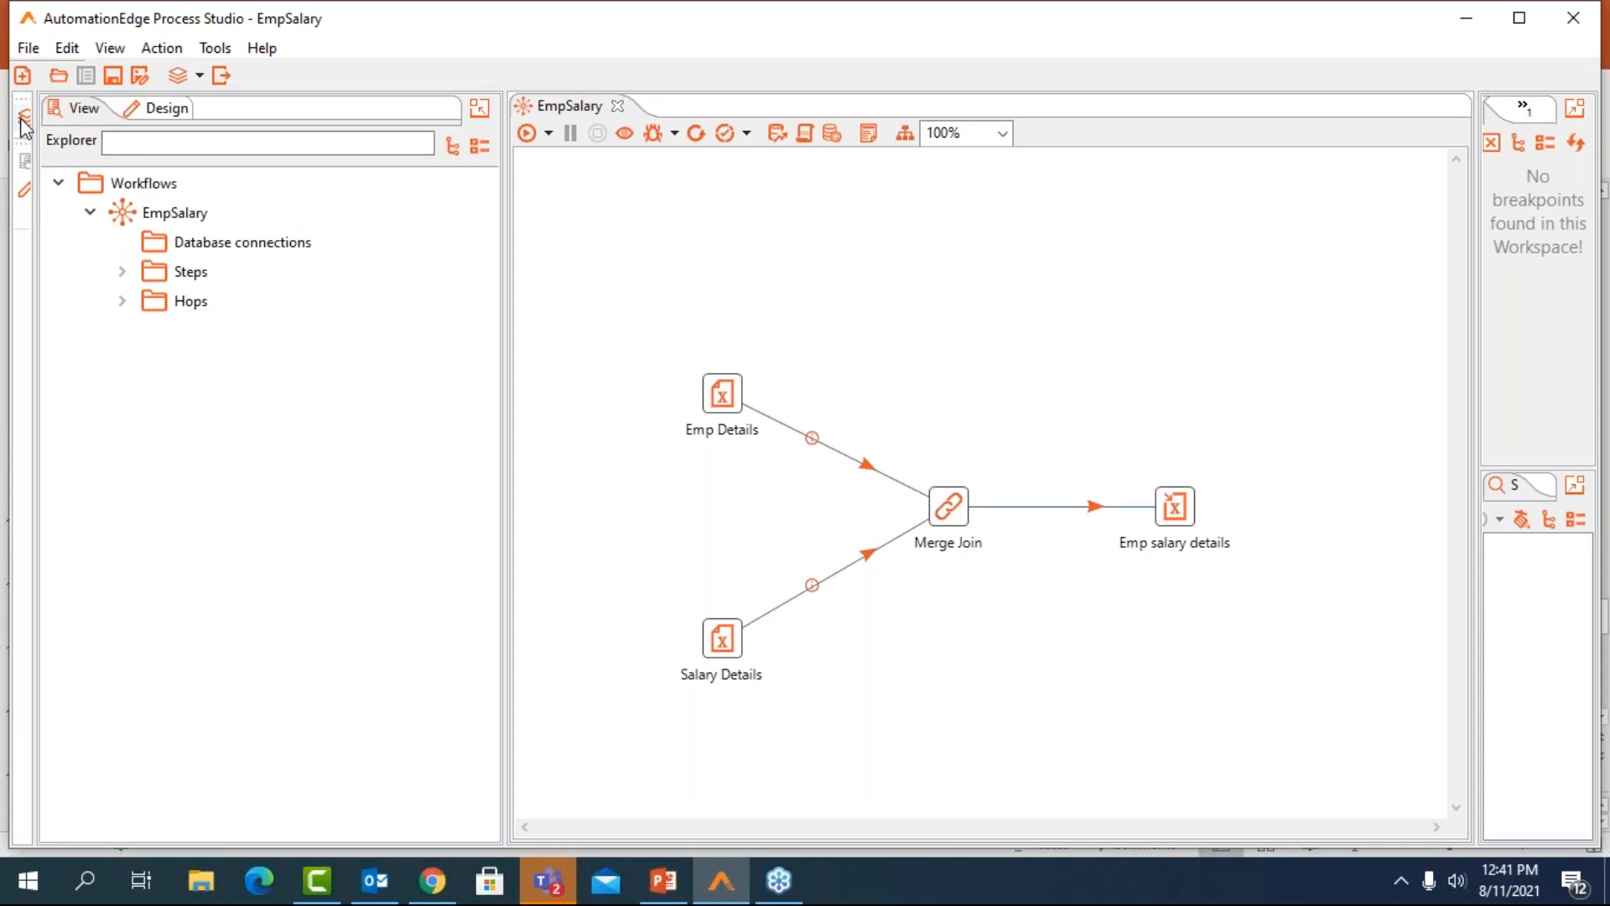
click(24, 125)
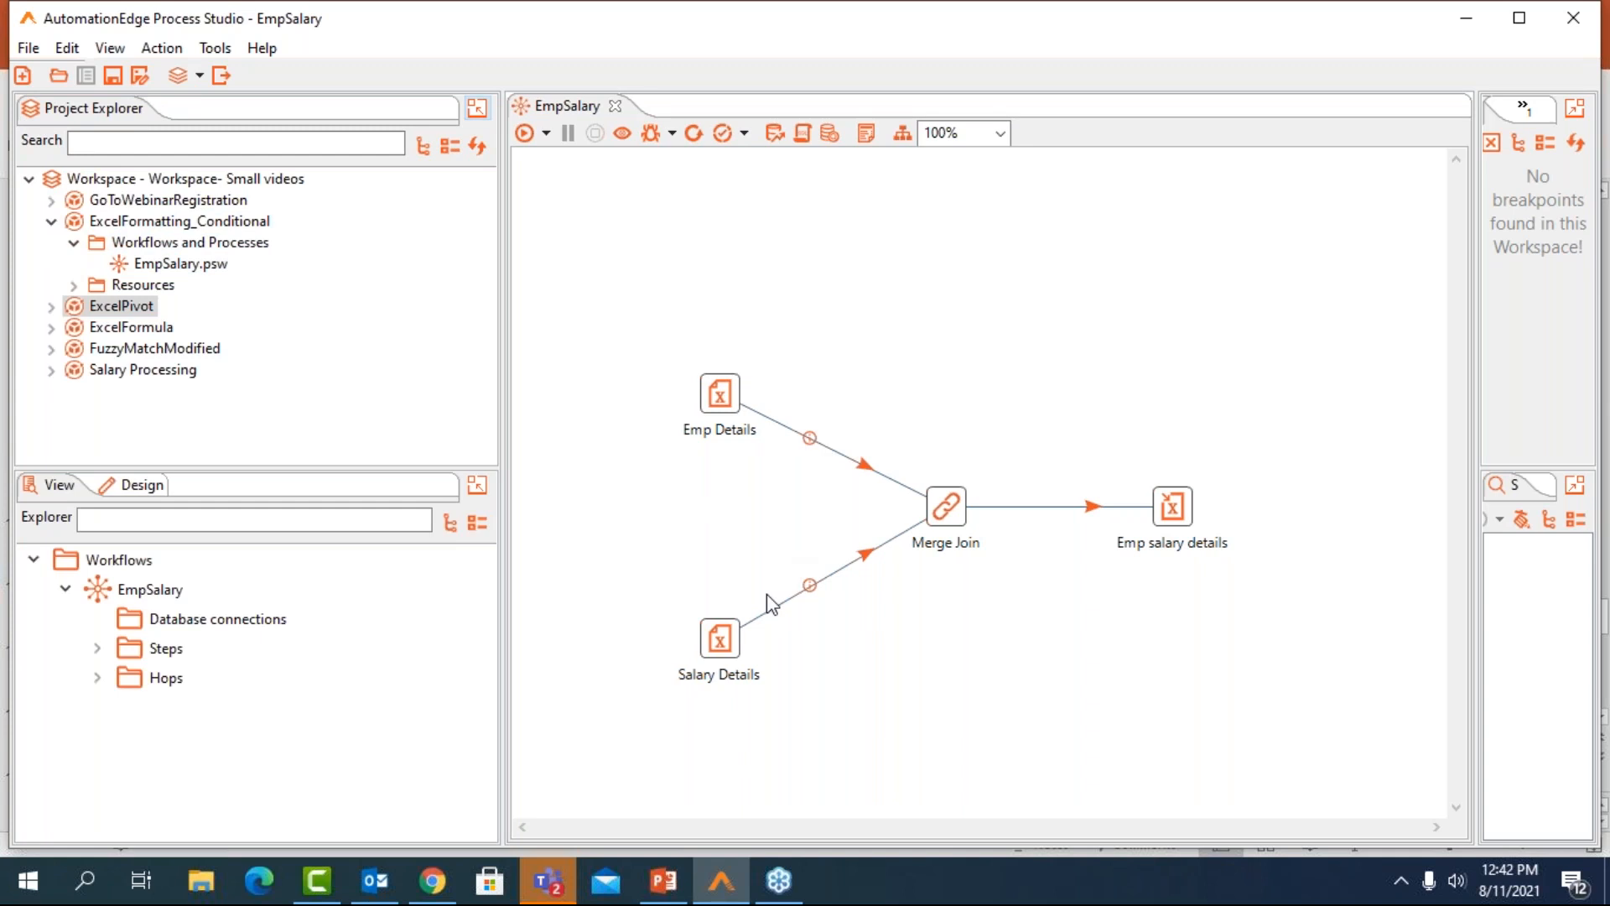
Preview up to 1000 rows of the Emp Details Excel input, then close its preview and settings
double_click(726, 396)
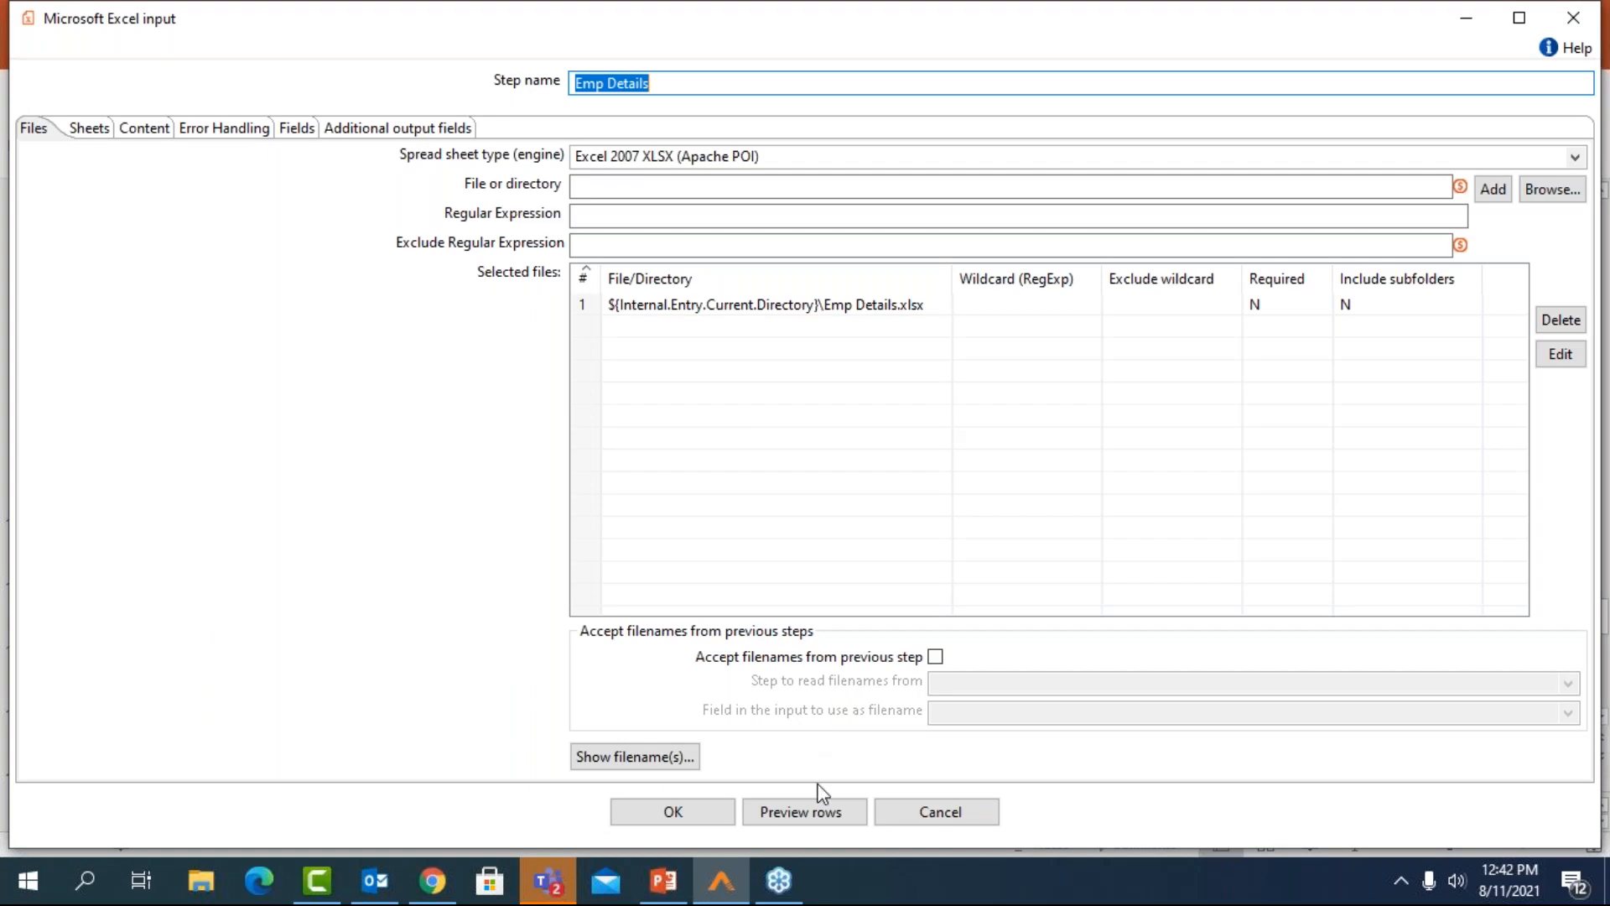
click(827, 813)
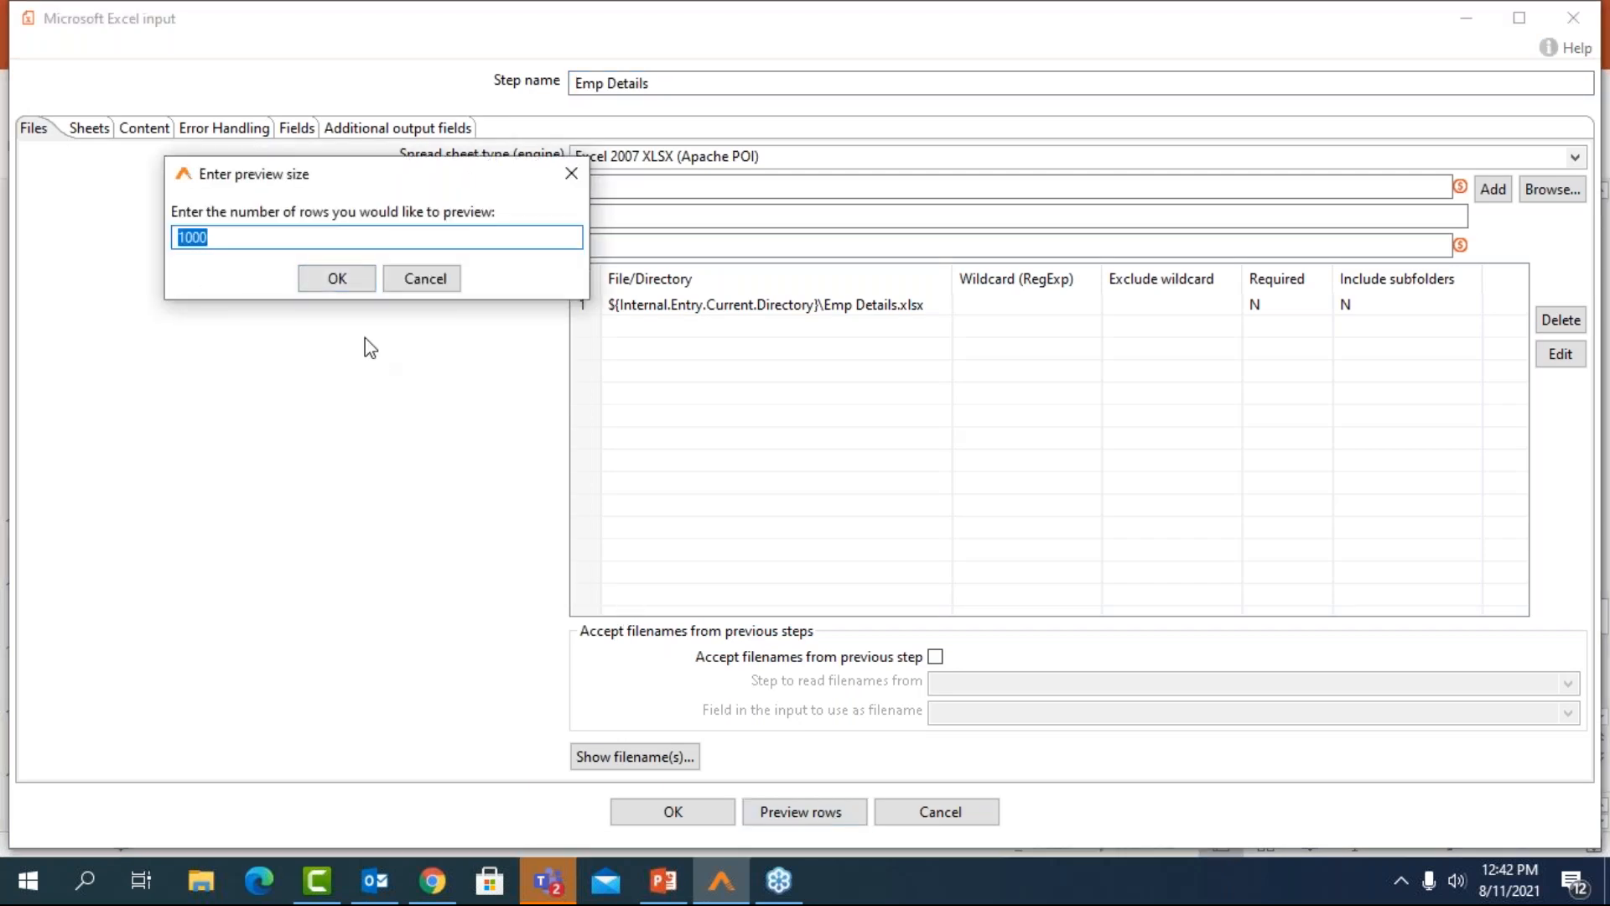
click(347, 286)
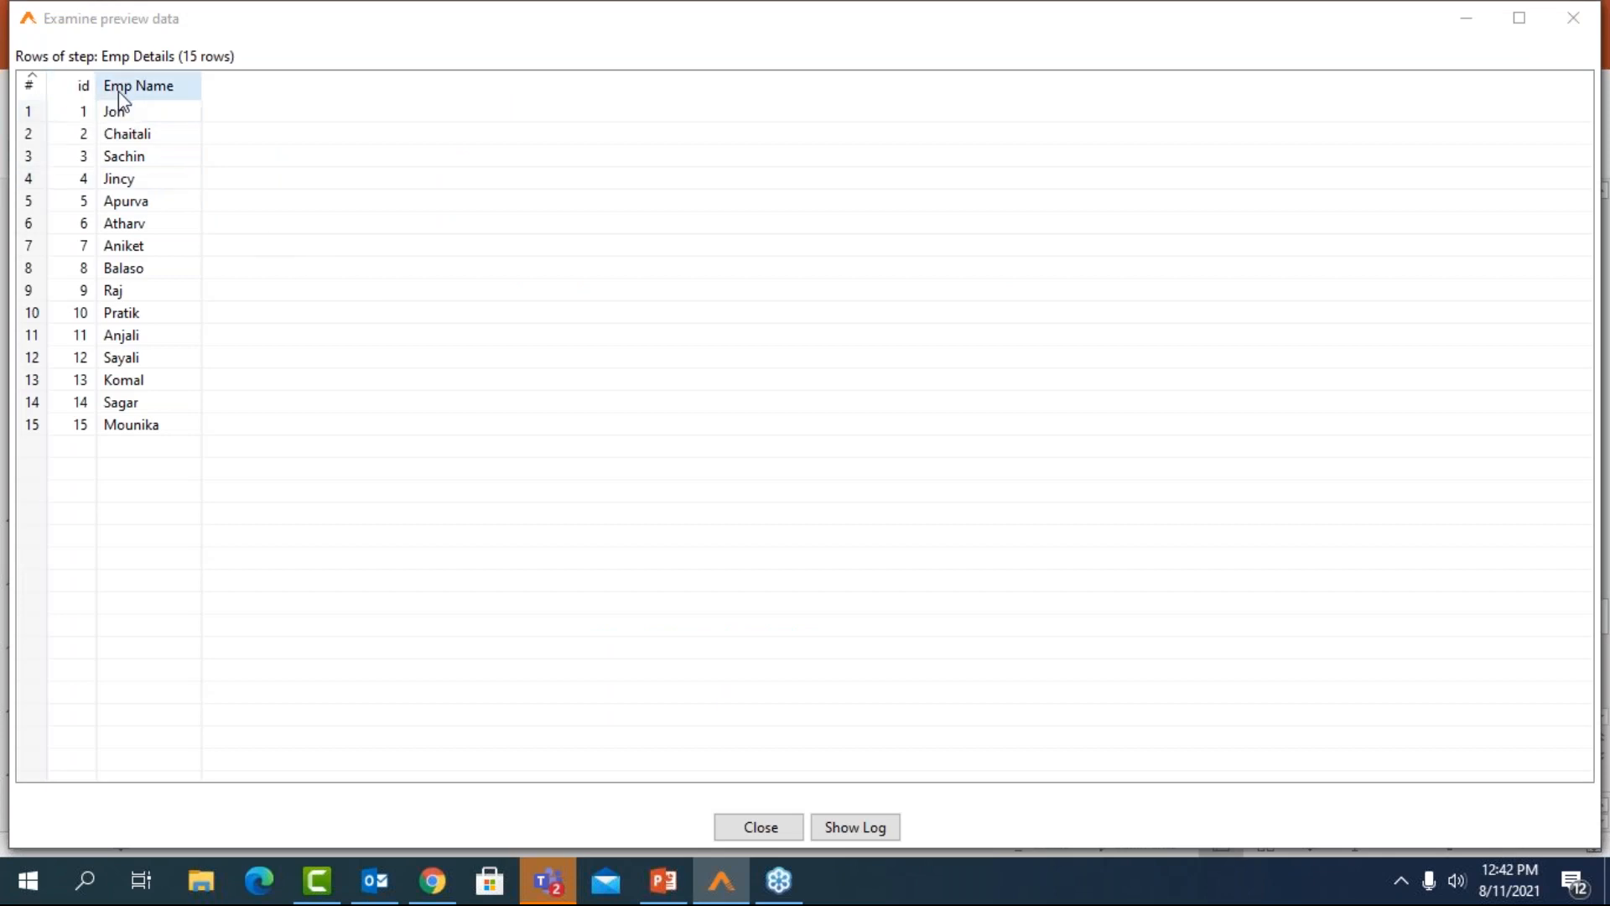
click(1574, 18)
click(1574, 19)
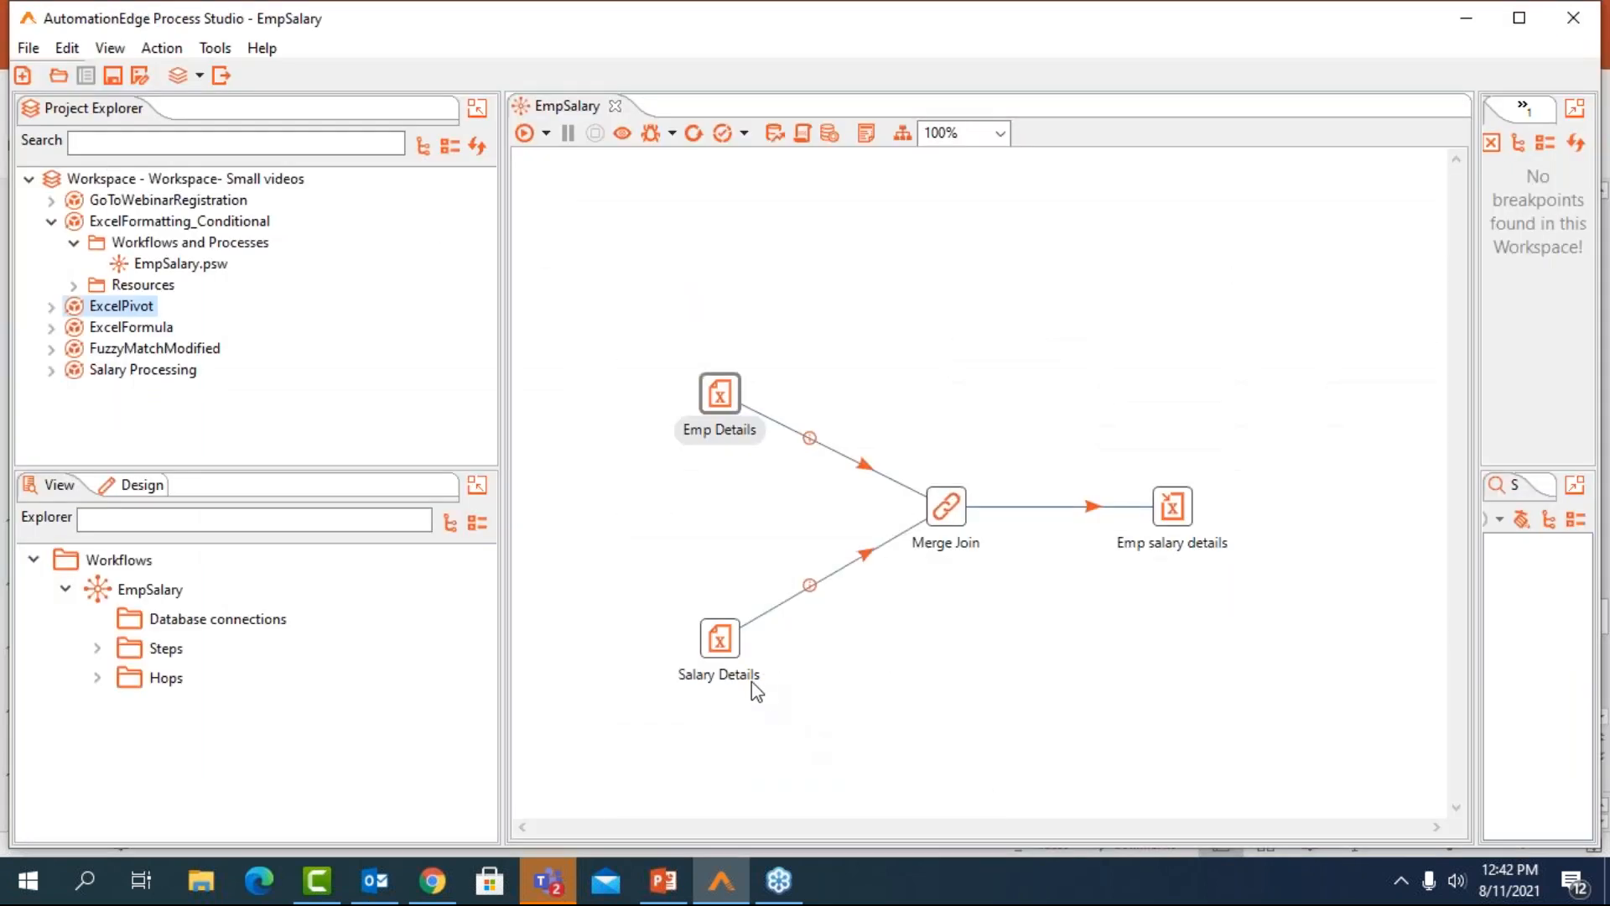
Preview the rows read by the Salary Details Excel input and close its settings unchanged
double_click(726, 646)
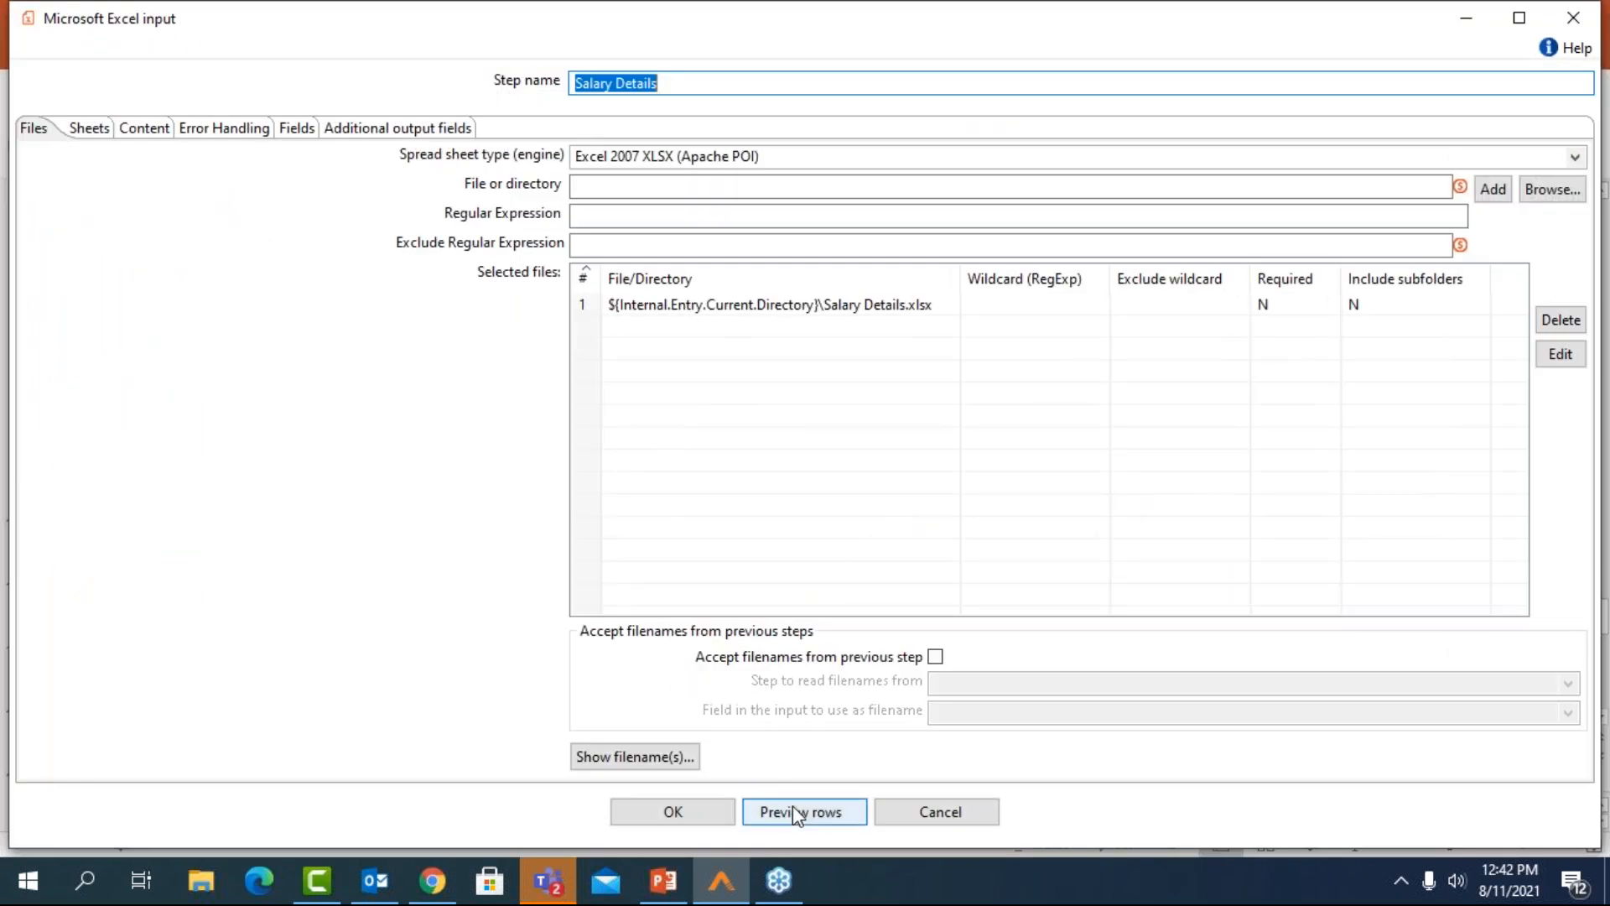
click(793, 811)
click(342, 278)
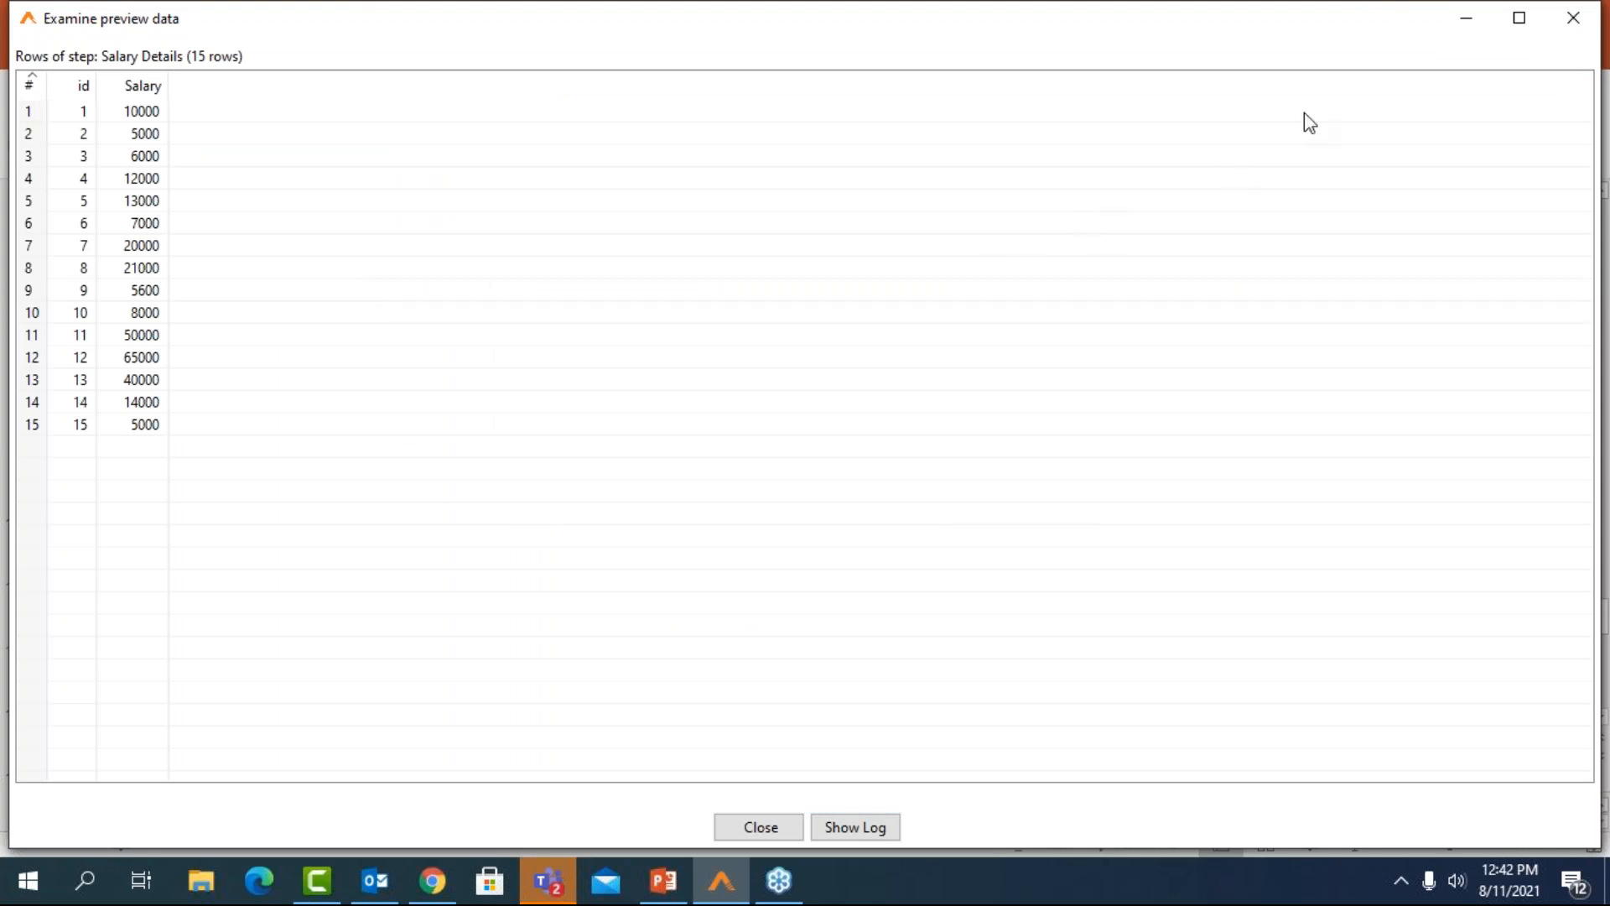
click(1567, 25)
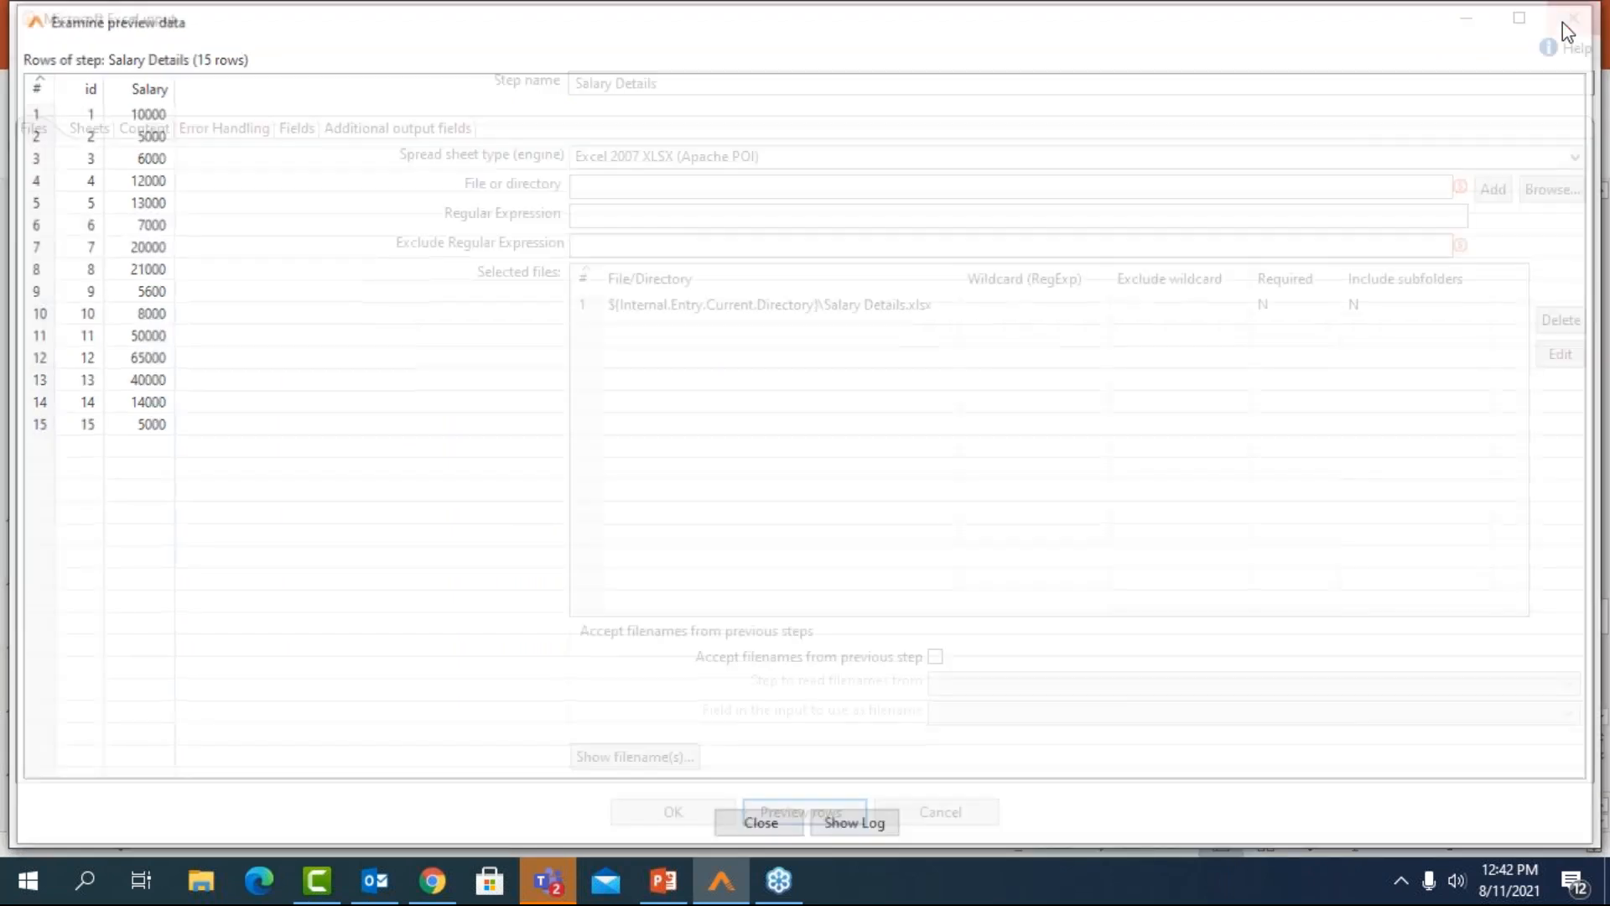
click(1563, 22)
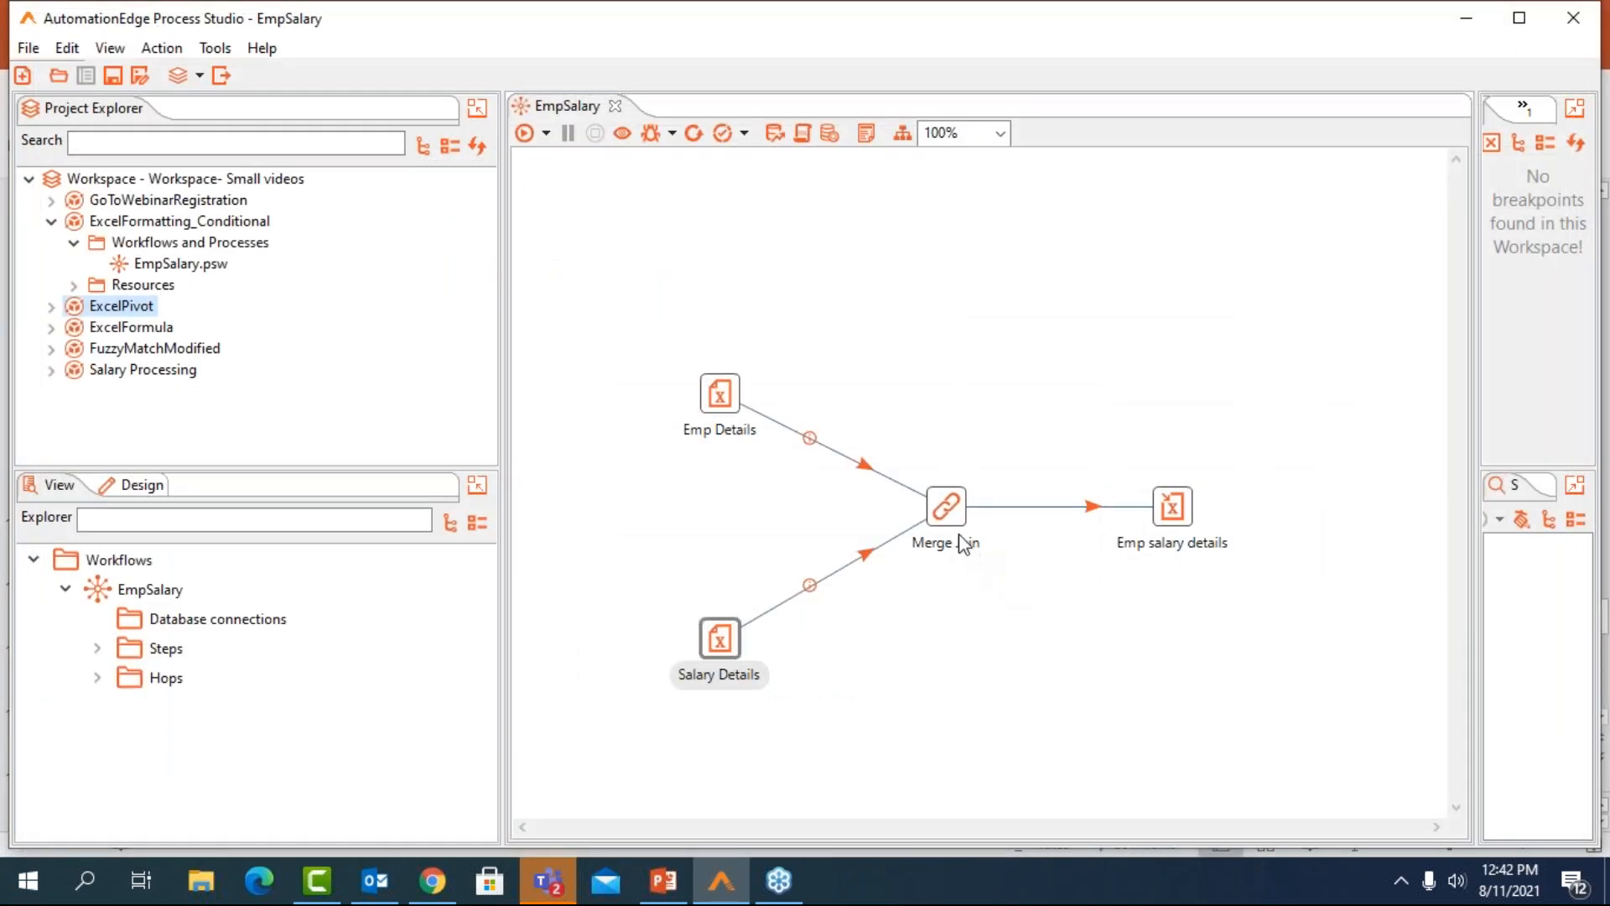
Review the Merge Join settings and the file, sheet and template settings of the Emp salary details Excel writer
double_click(946, 507)
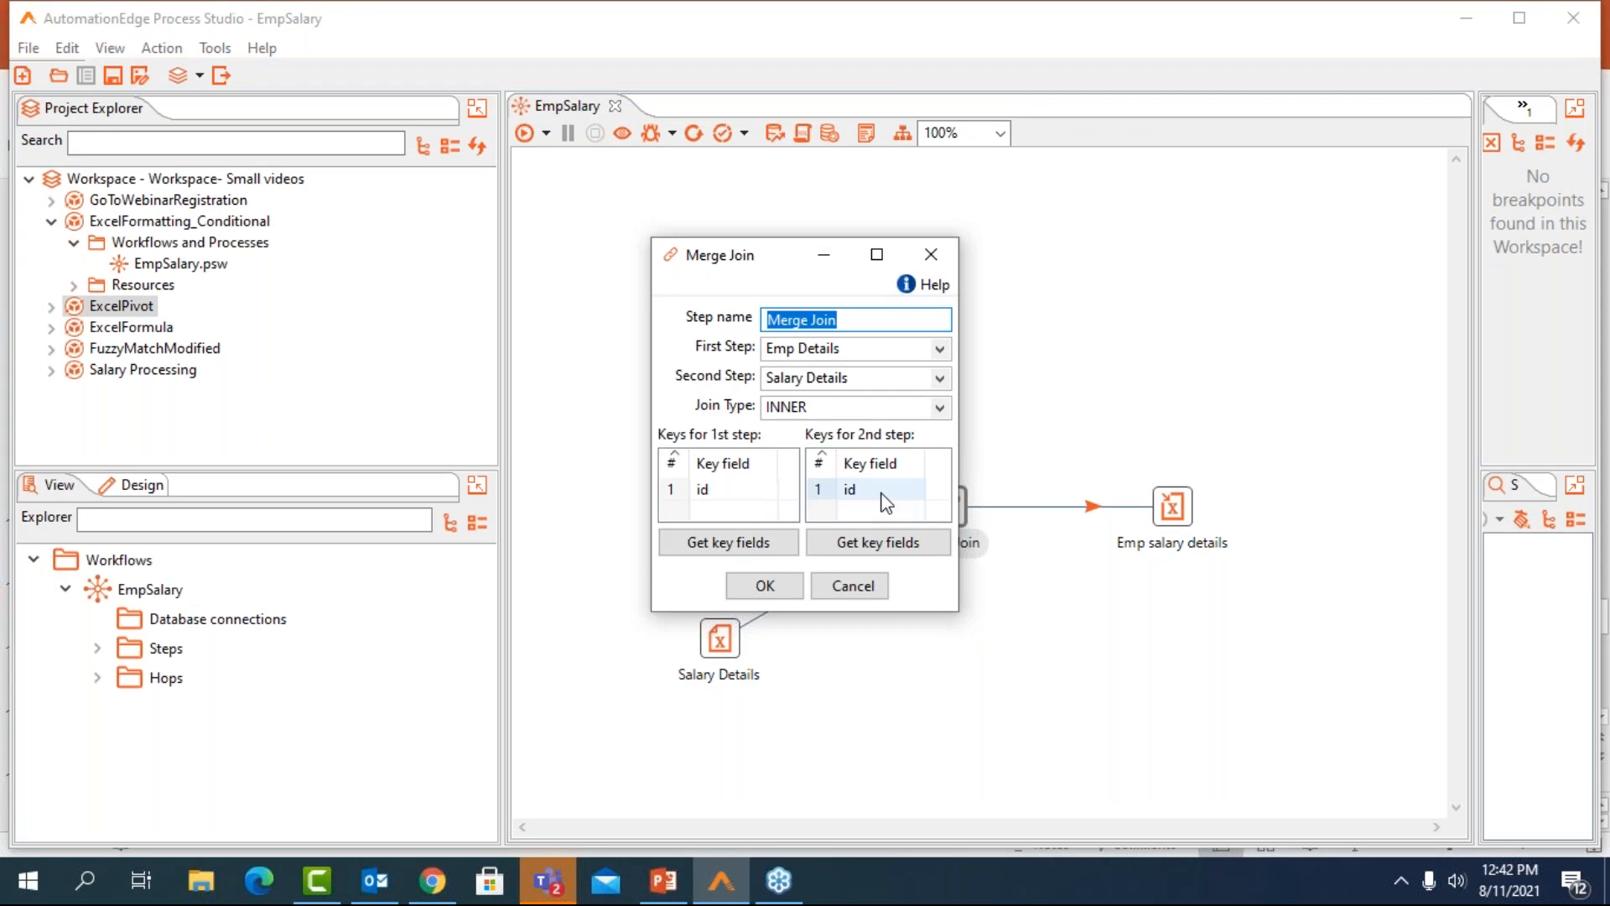
click(933, 256)
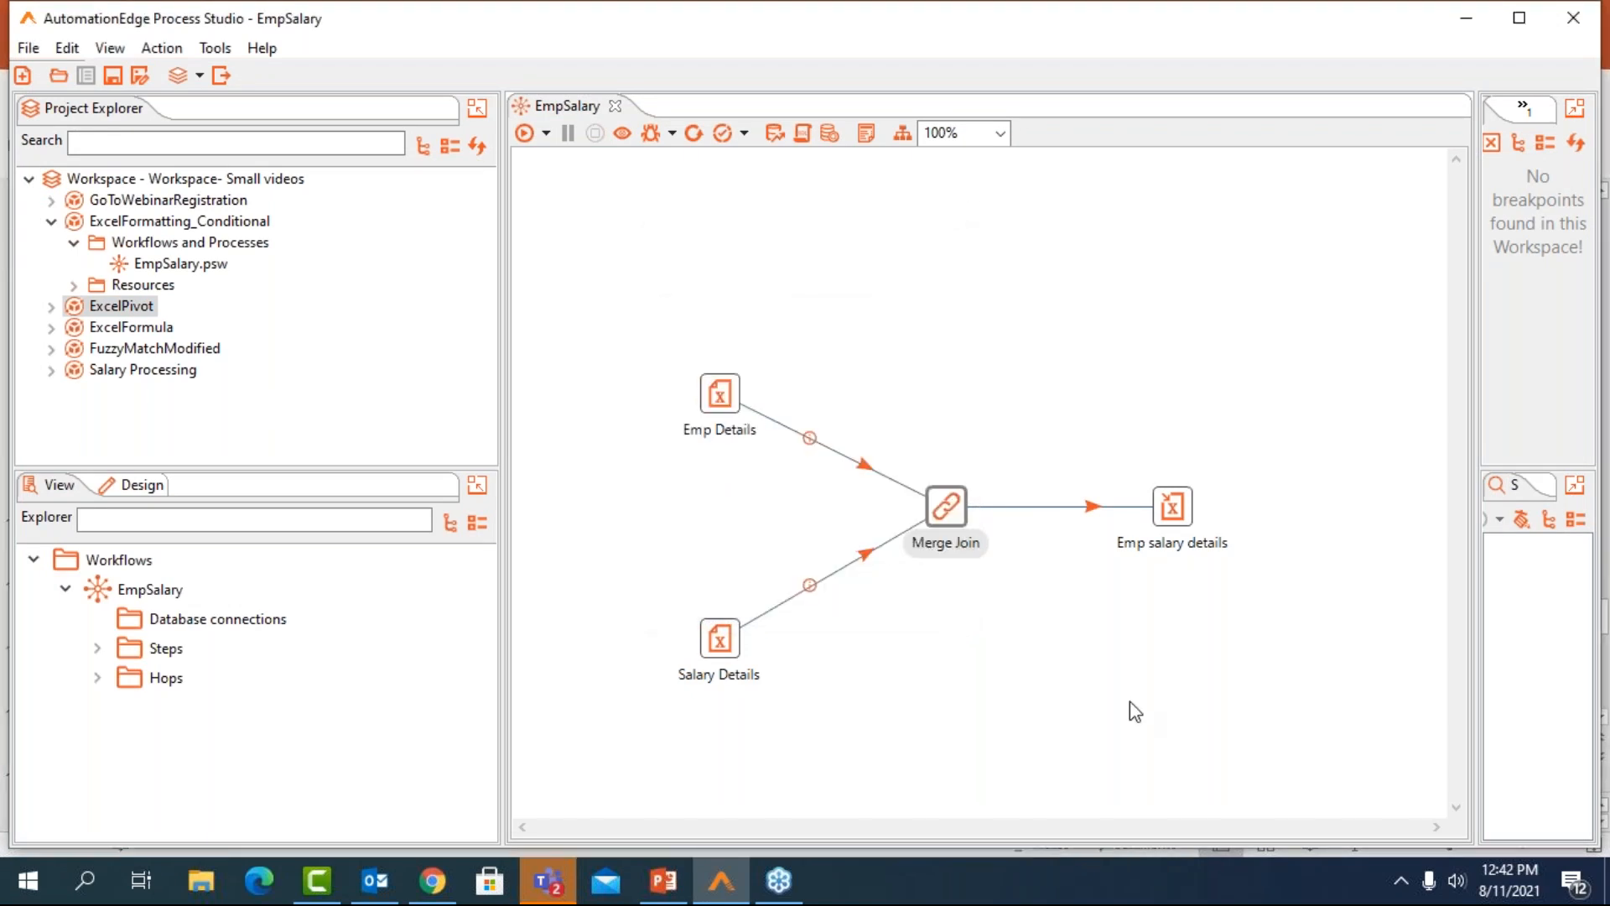
click(1172, 510)
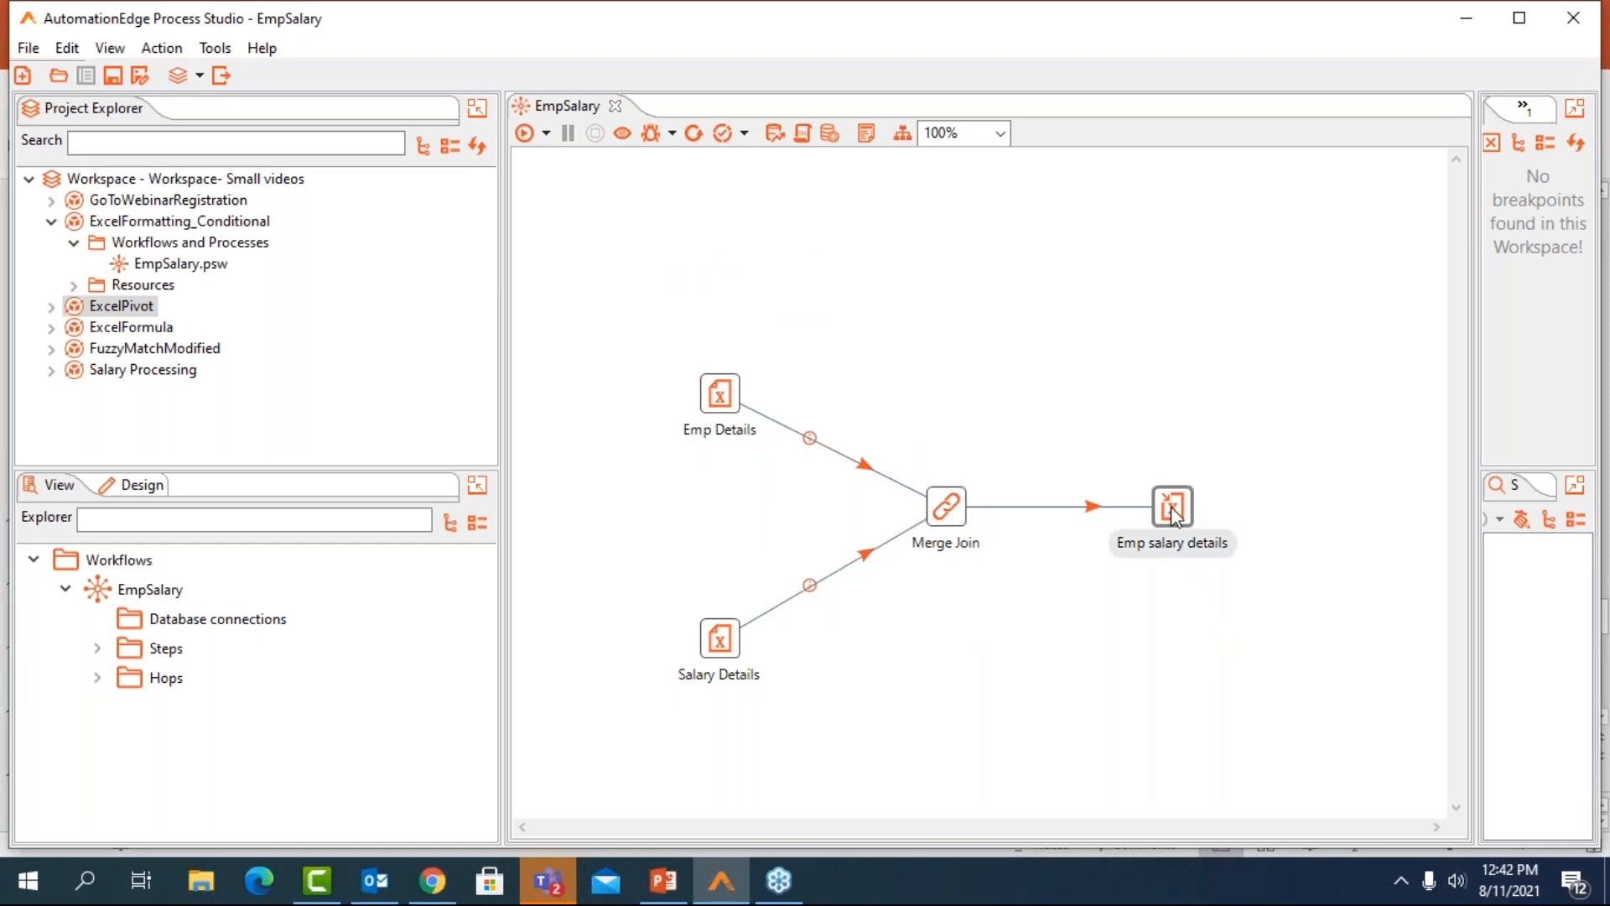
double_click(1172, 509)
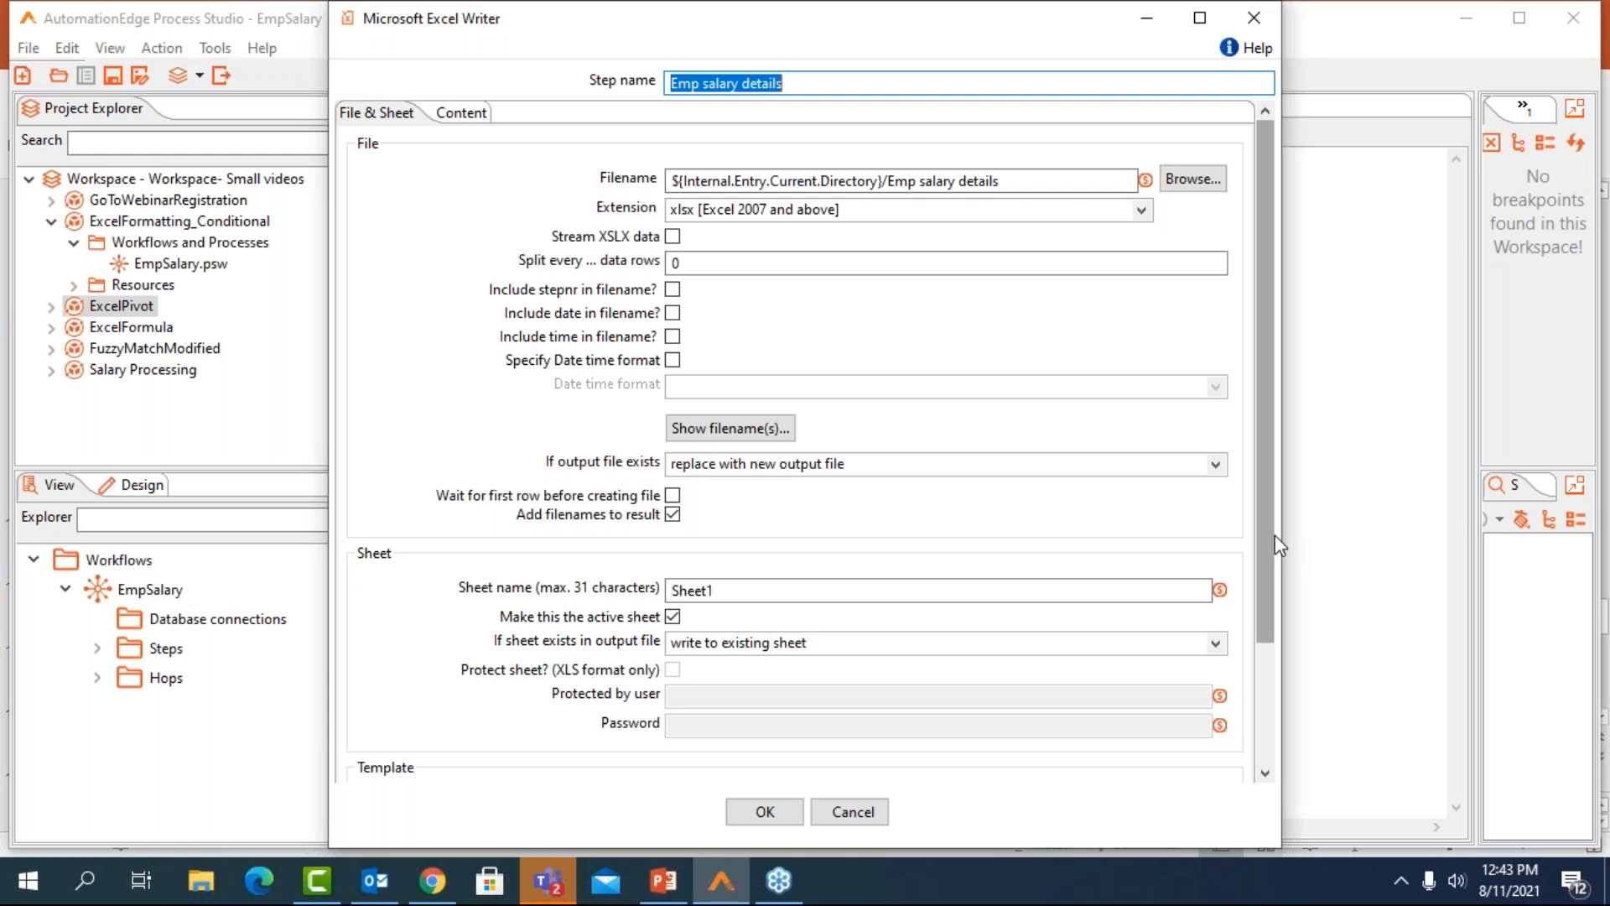
drag(1275, 536, 1279, 656)
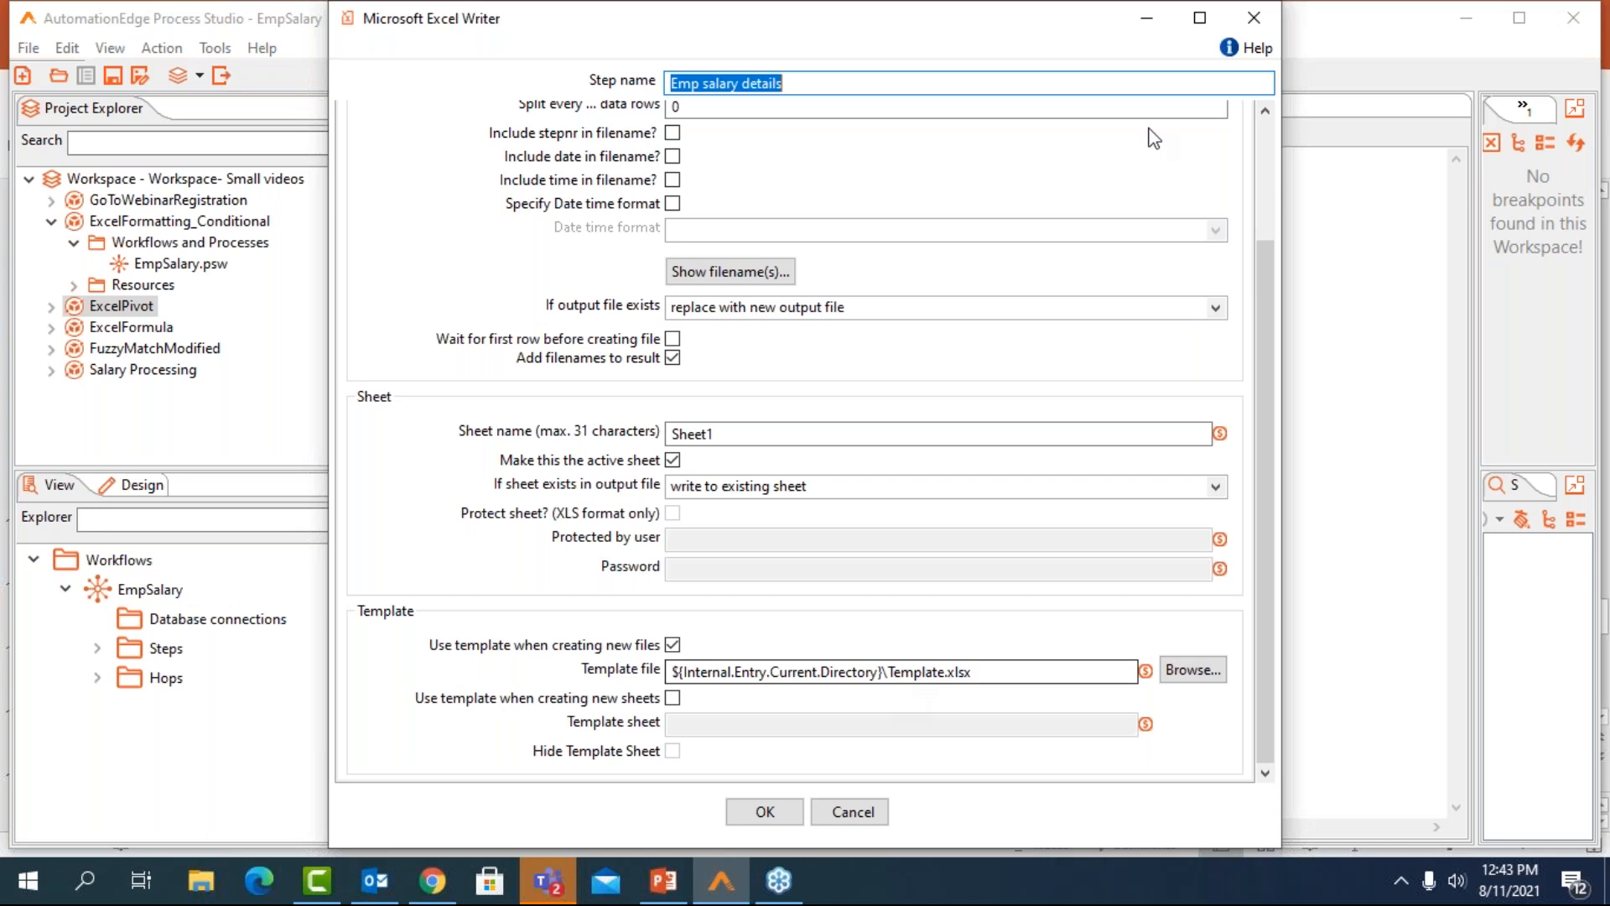
click(1244, 25)
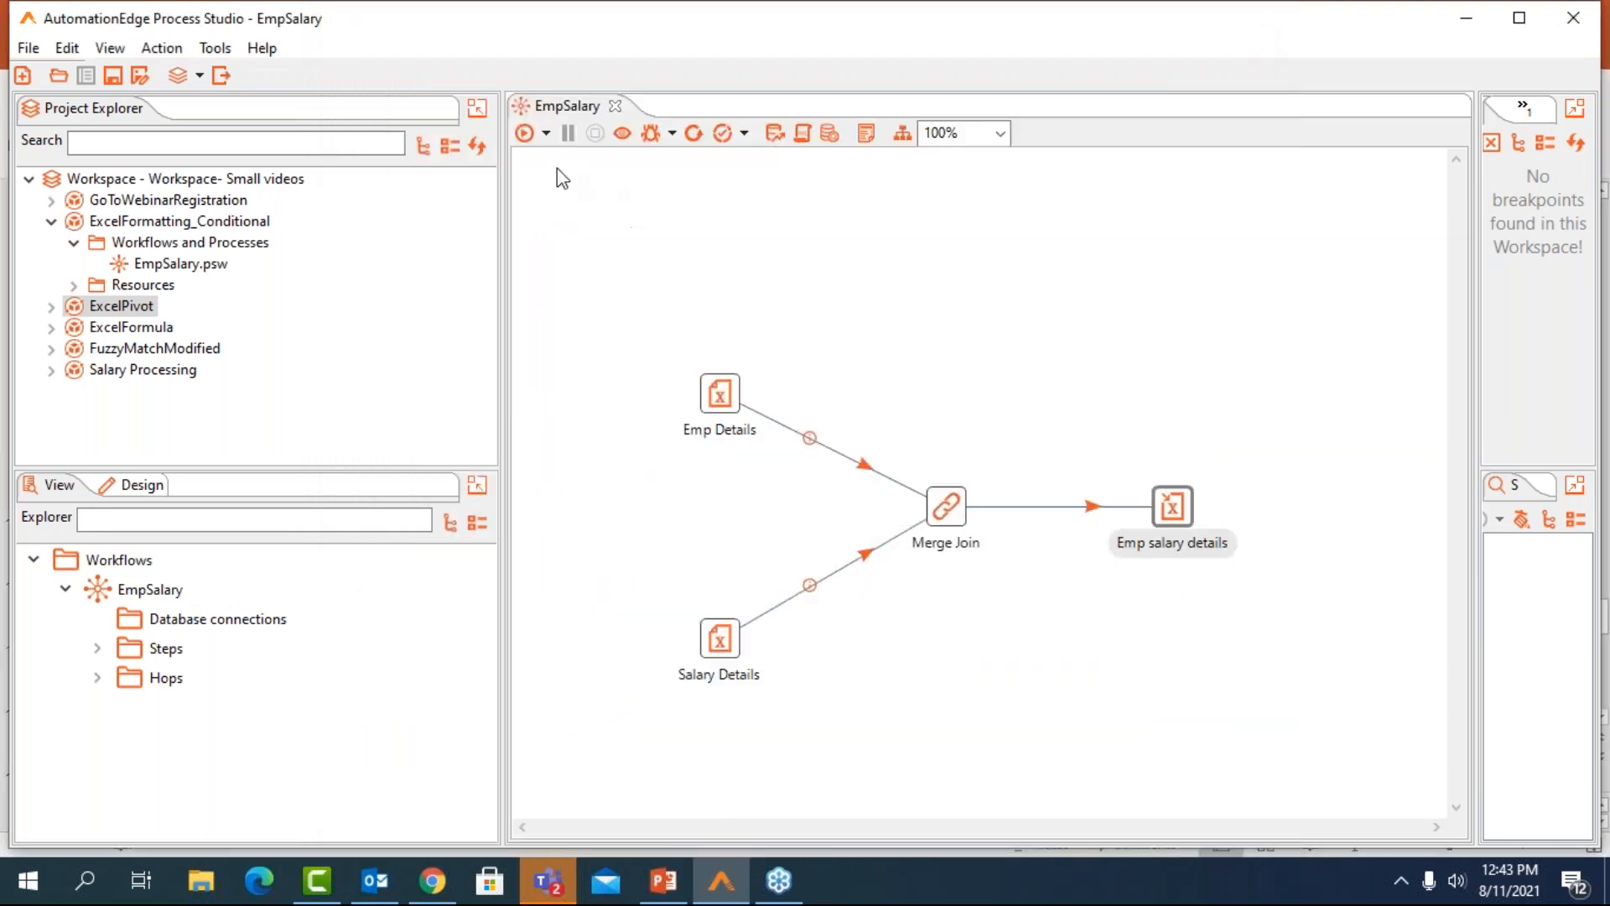
Run the EmpSalary workflow and check its step metrics and preview data
click(525, 134)
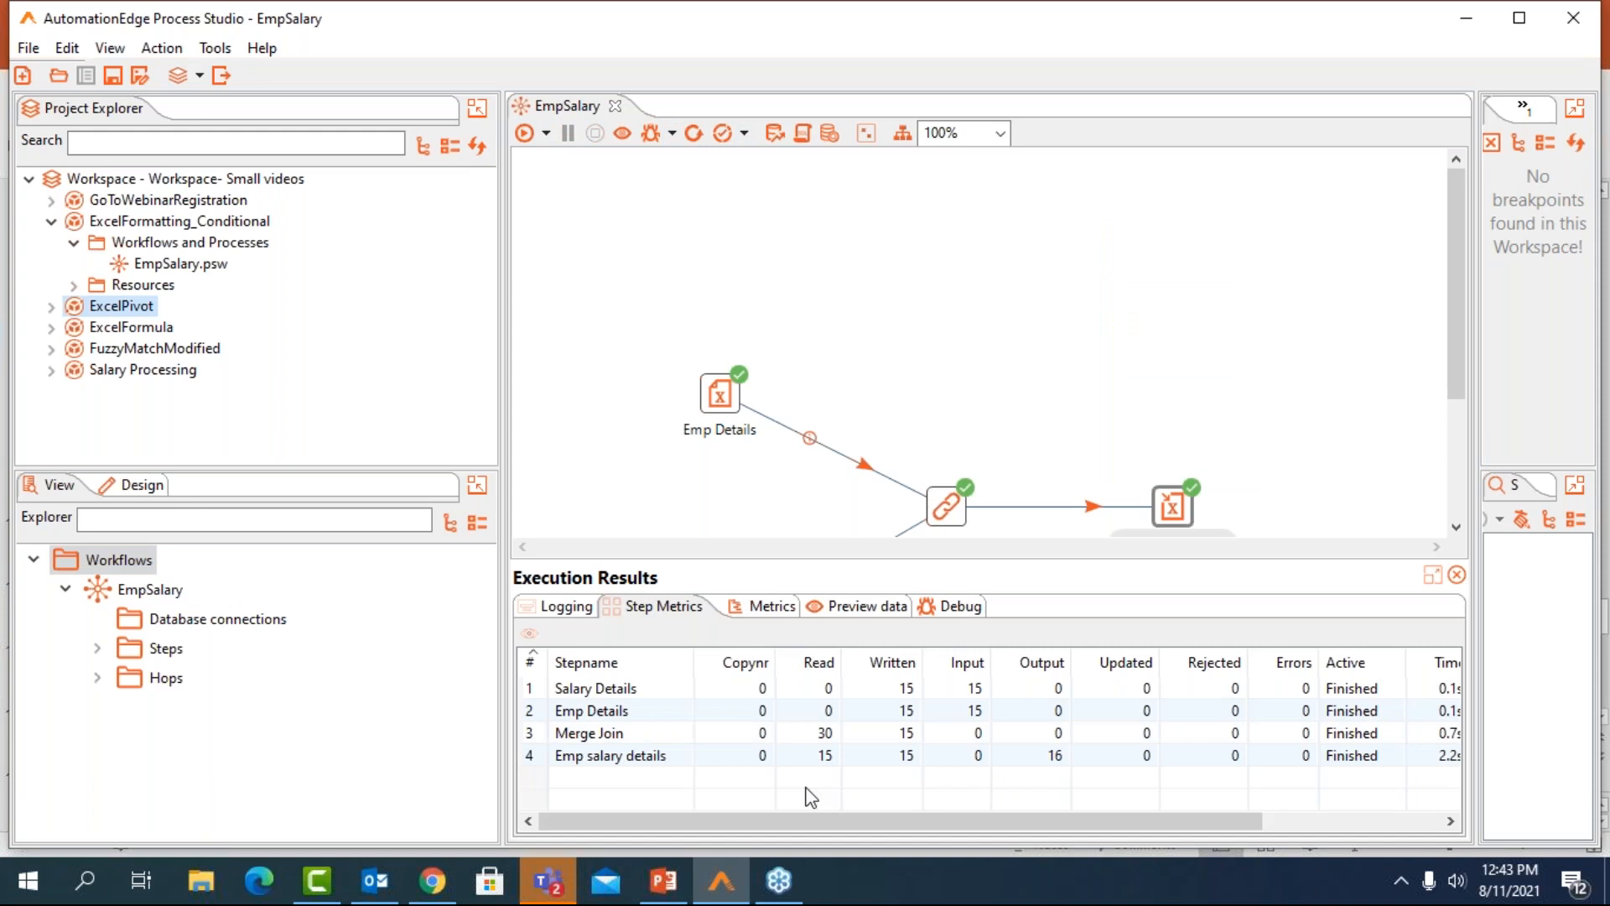
drag(988, 817, 1171, 808)
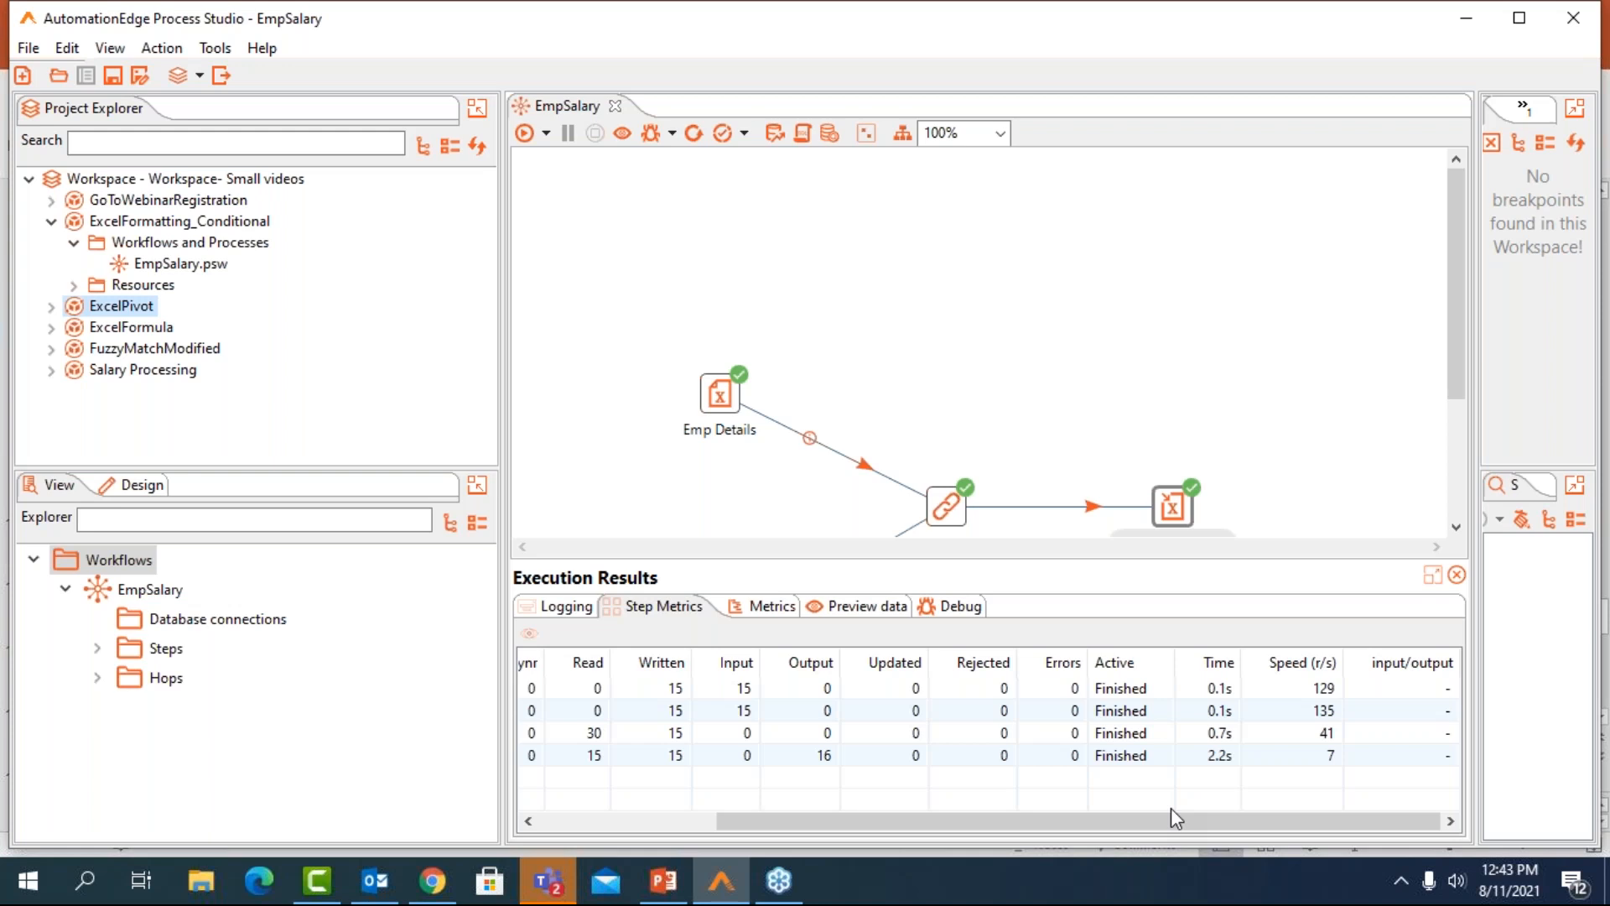
click(891, 609)
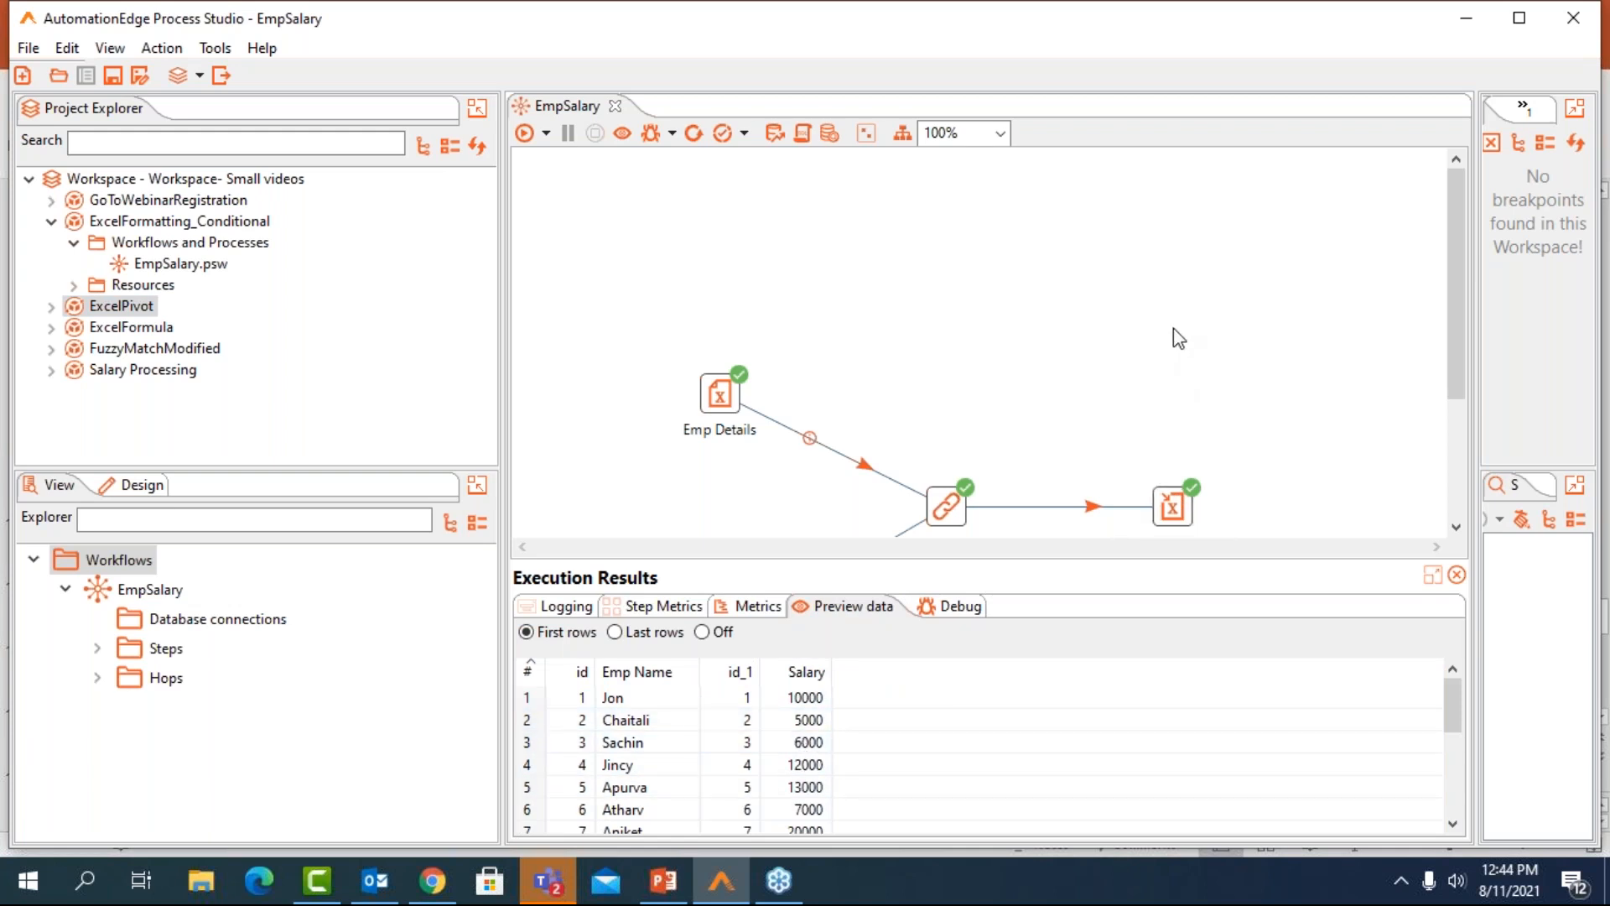
Switch to File Explorer and open the ExcelFormatting_Conditional folder inside Workspace- Small videos on drive D:
click(211, 882)
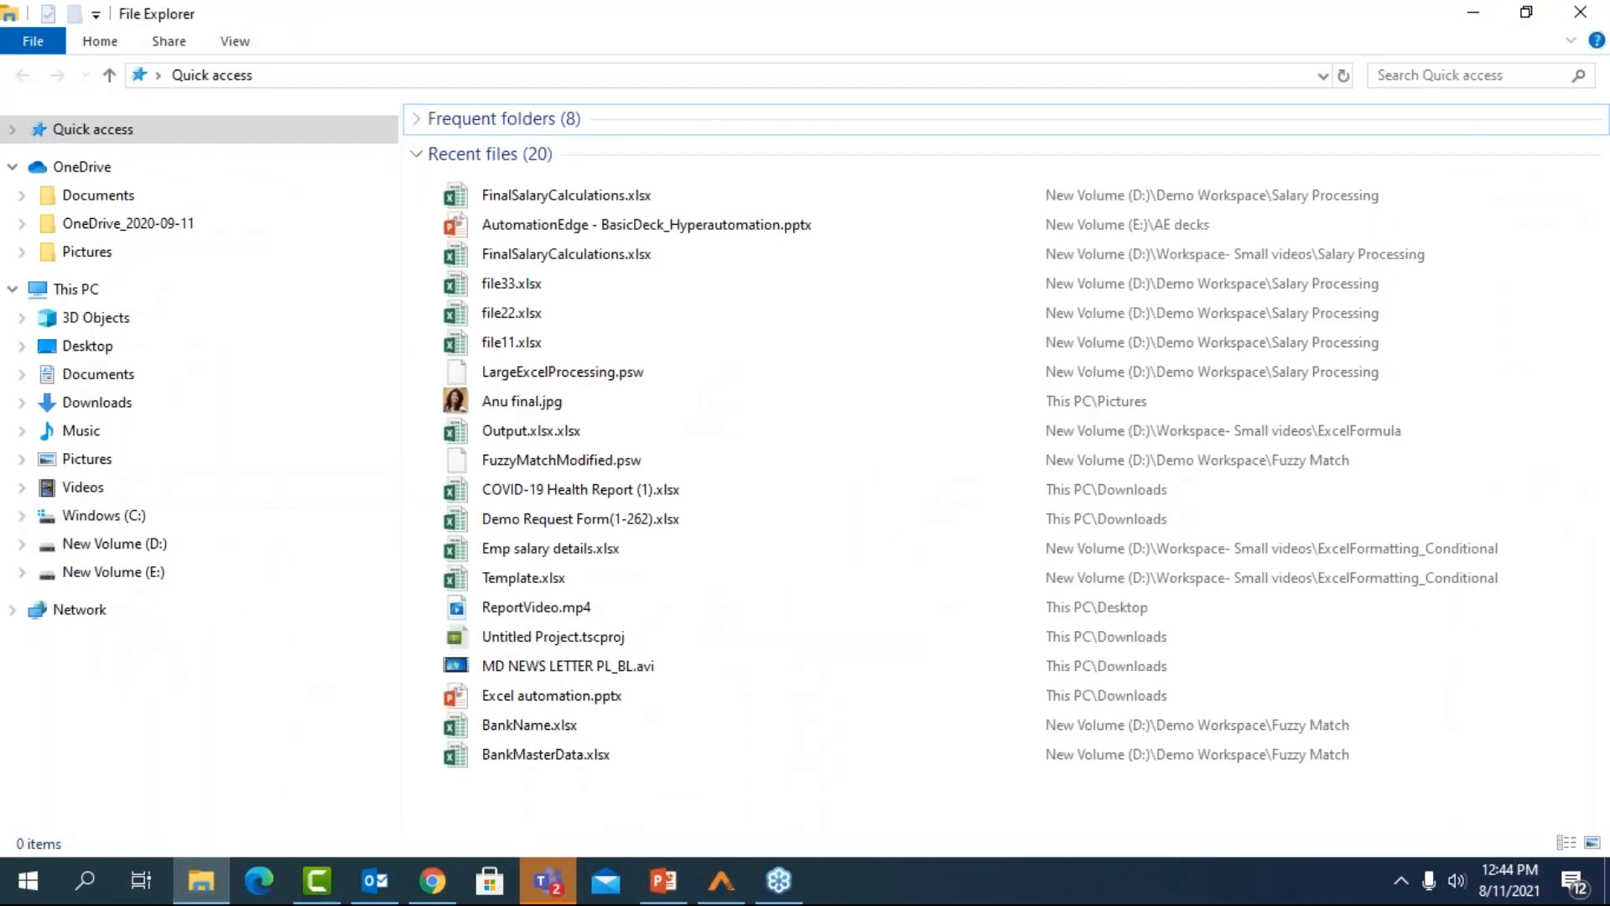
click(239, 543)
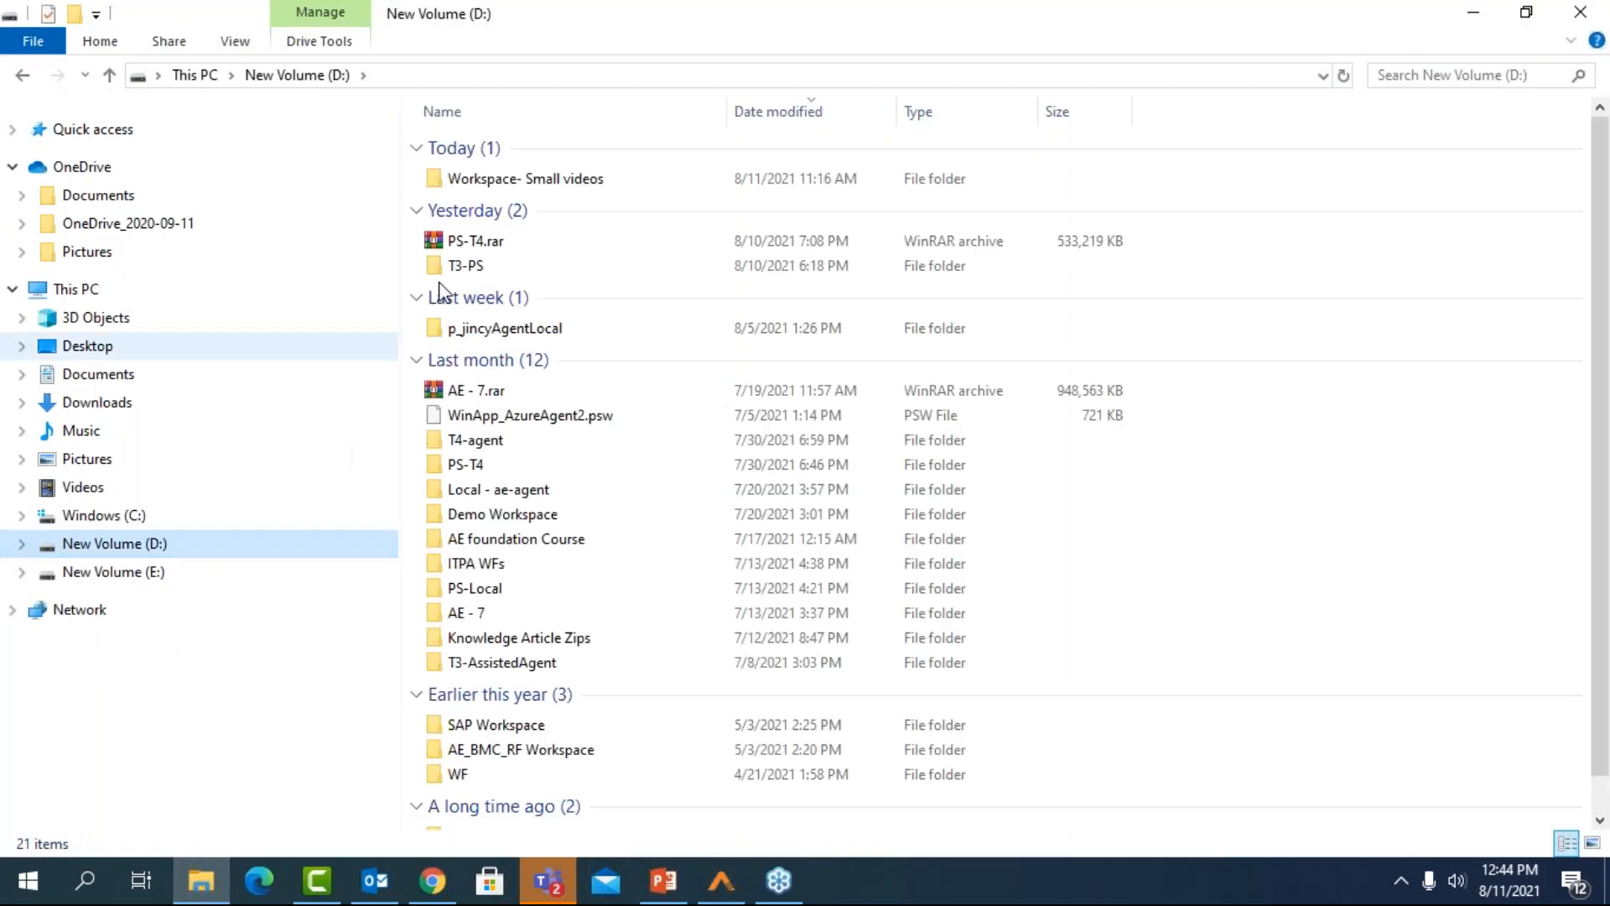
double_click(544, 183)
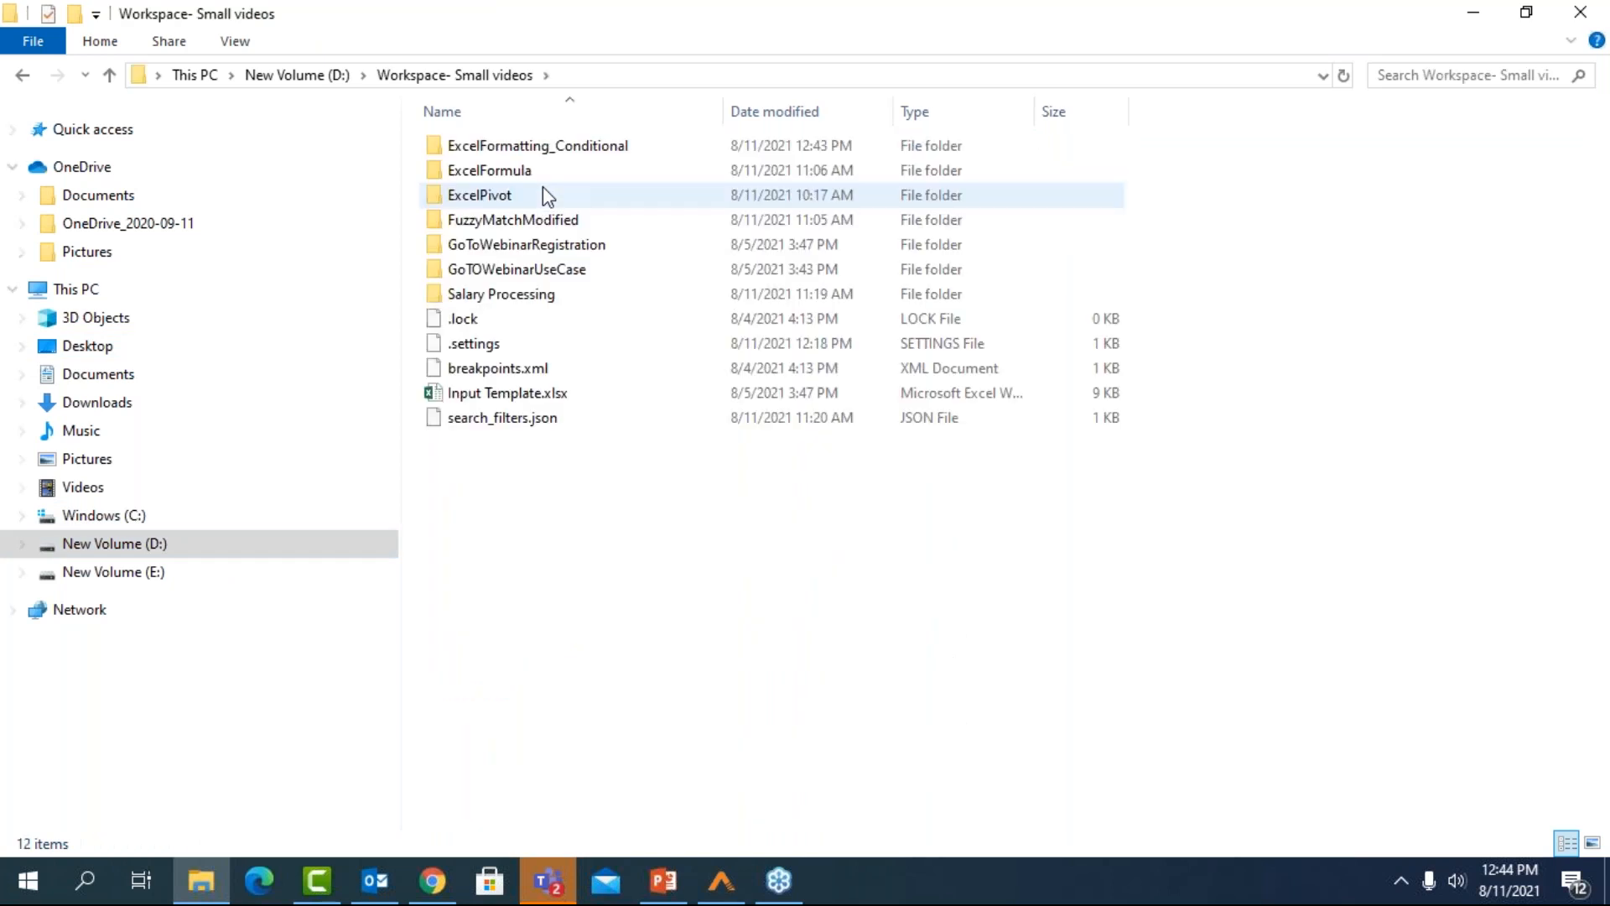
click(609, 151)
double_click(609, 152)
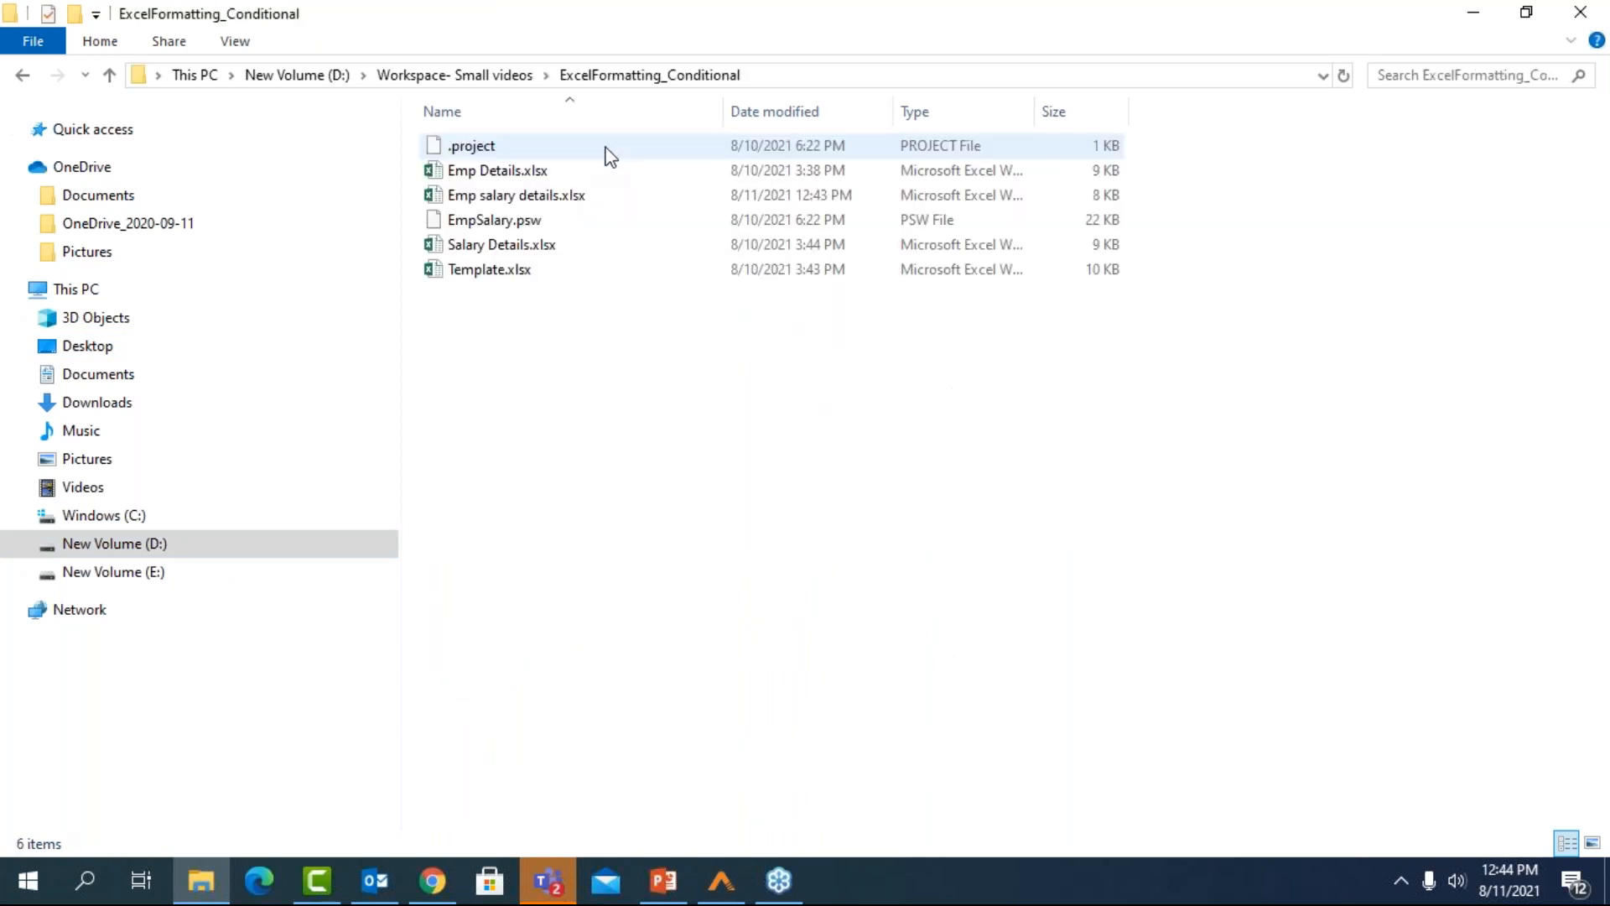
Open Emp salary details.xlsx in Excel, examine the colour formatting of the Salary column, and close the workbook
click(551, 202)
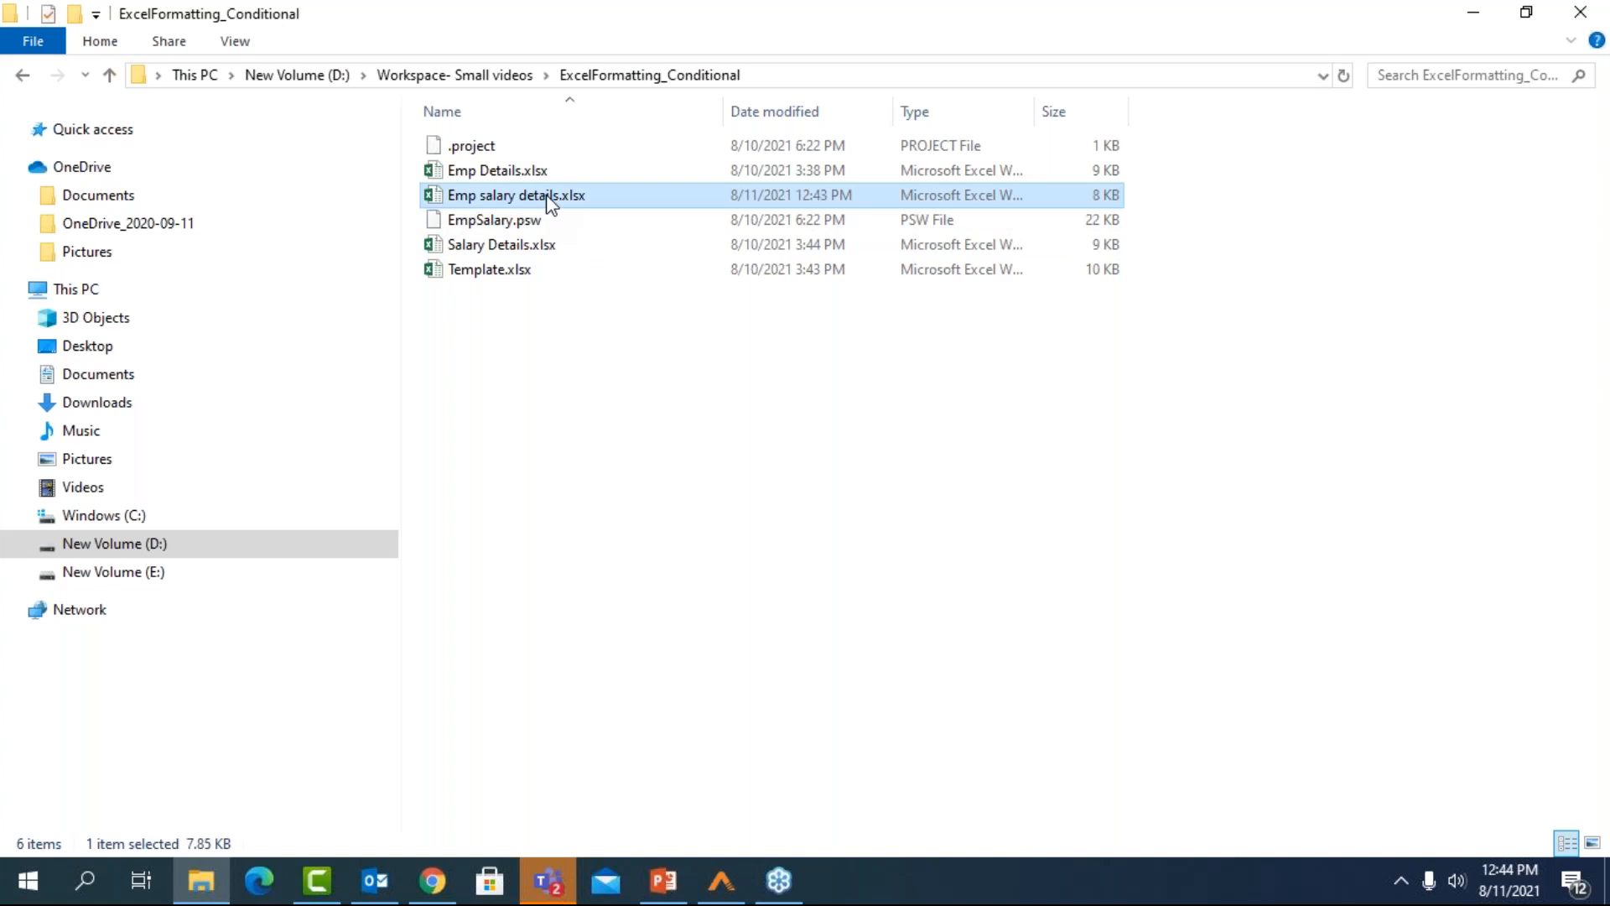
double_click(552, 203)
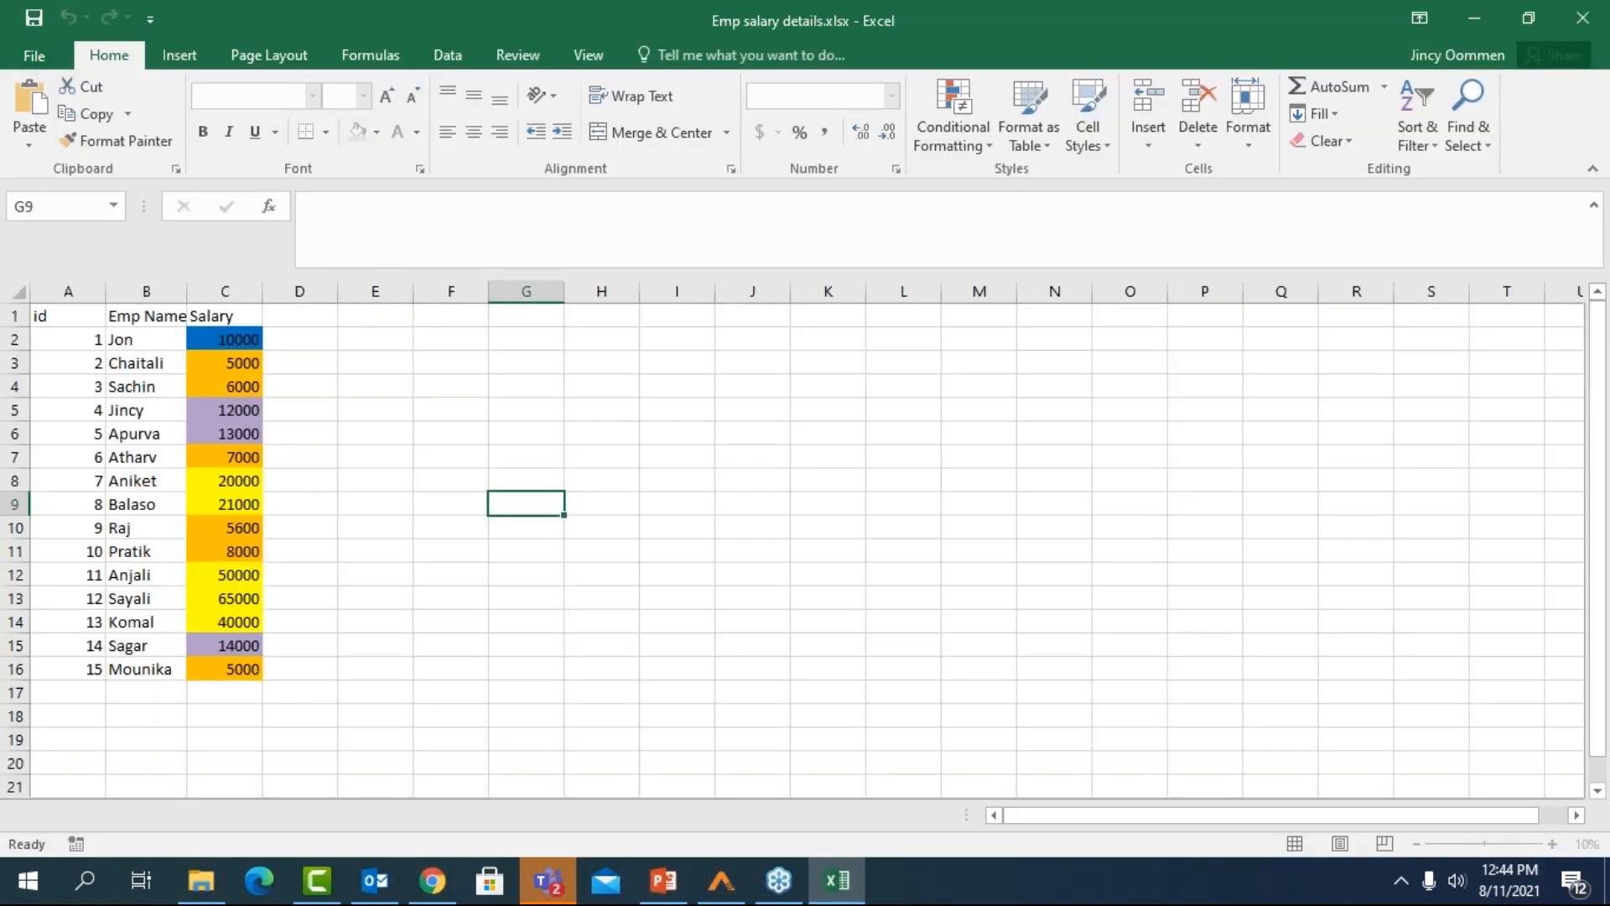
click(437, 362)
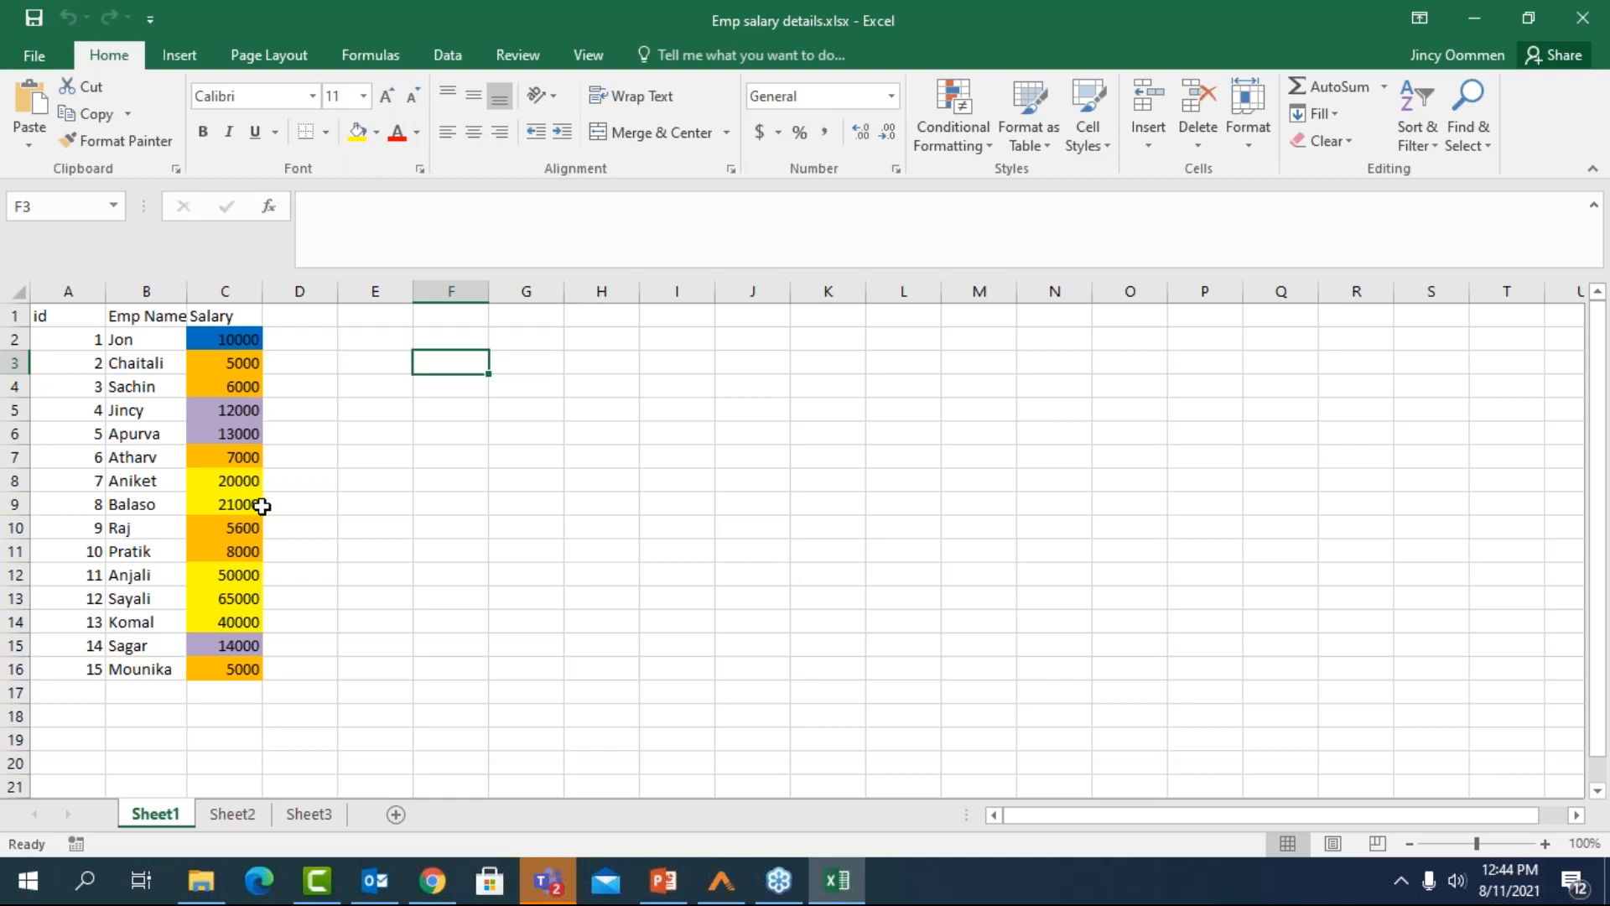
click(1585, 12)
Open Template.xlsx from the same folder in Excel to inspect the template behind the output file
click(556, 277)
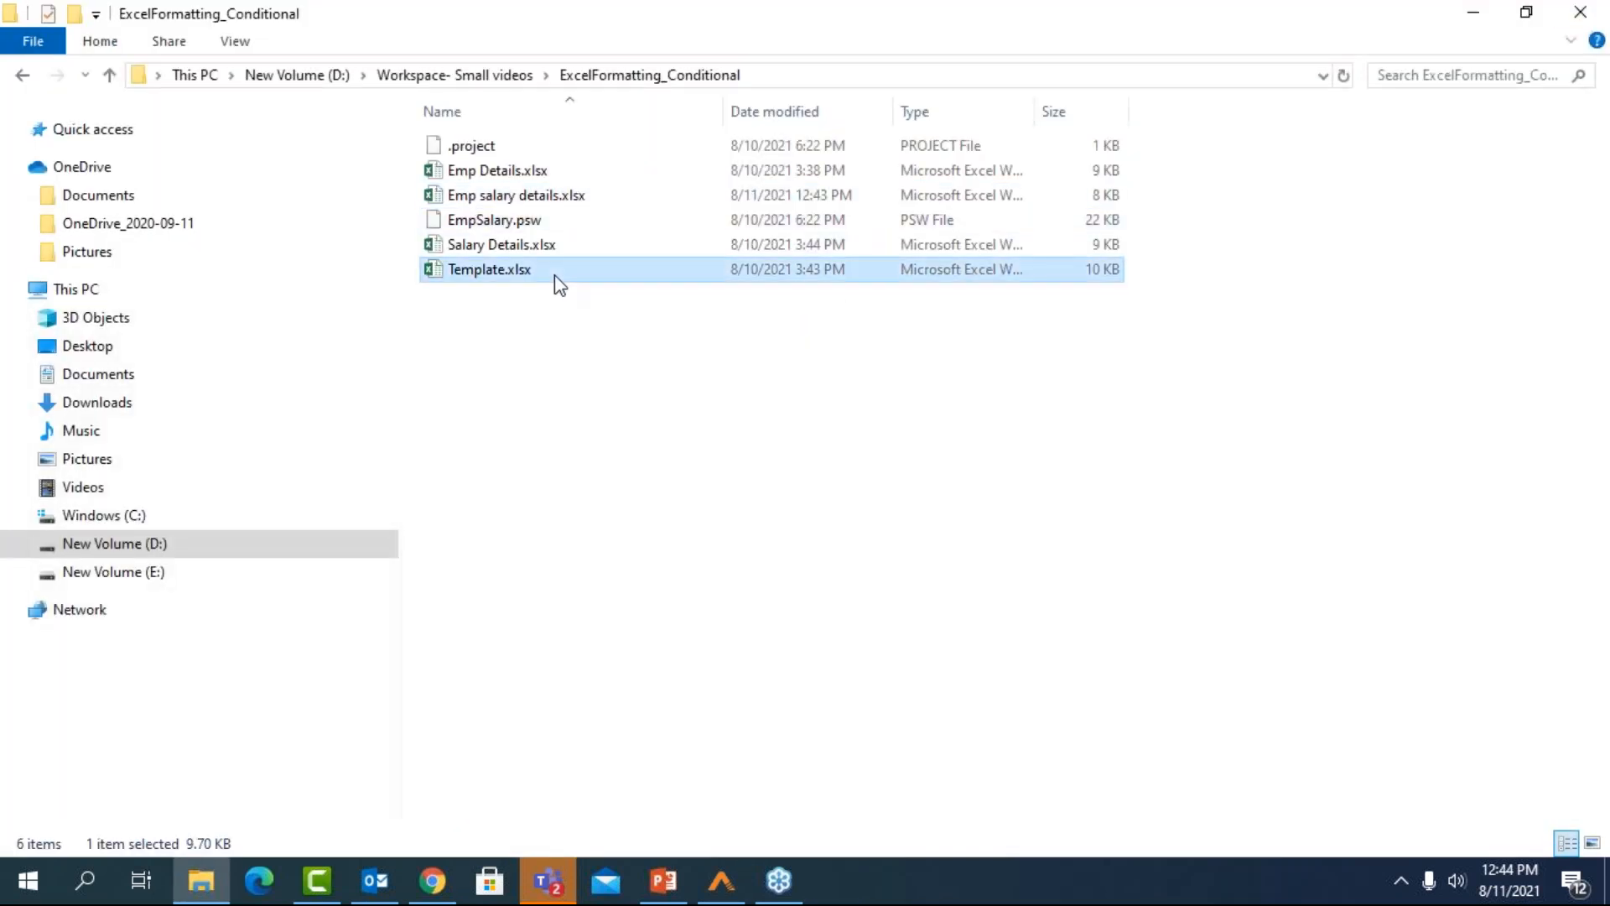
double_click(555, 276)
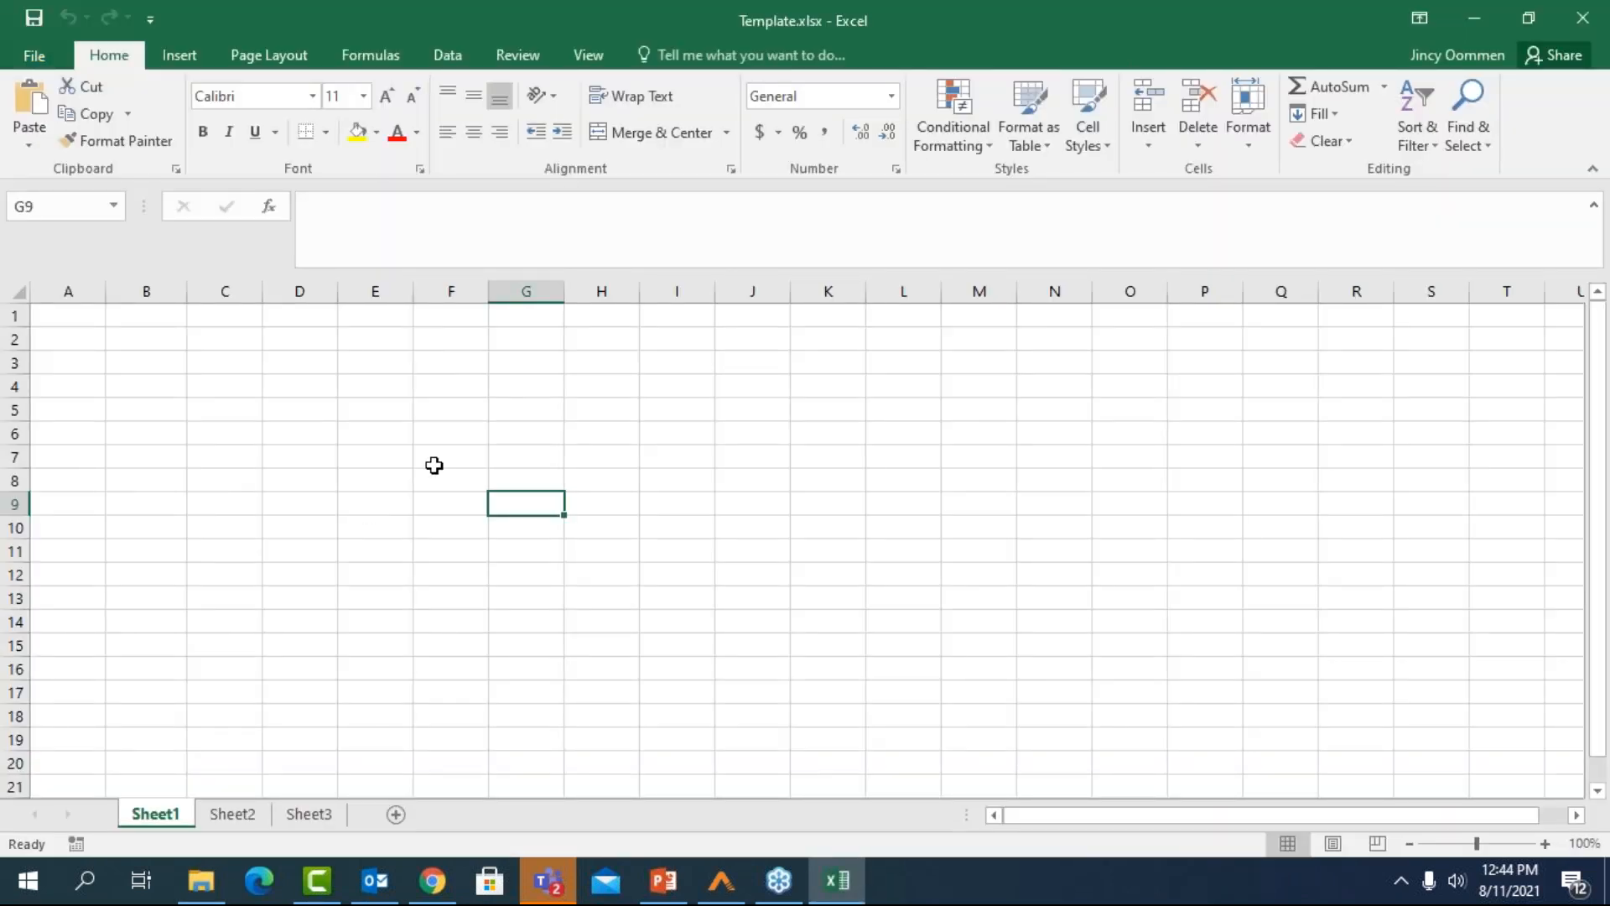
Review all conditional formatting rules defined for the whole worksheet in Template.xlsx and close the rules manager
click(973, 137)
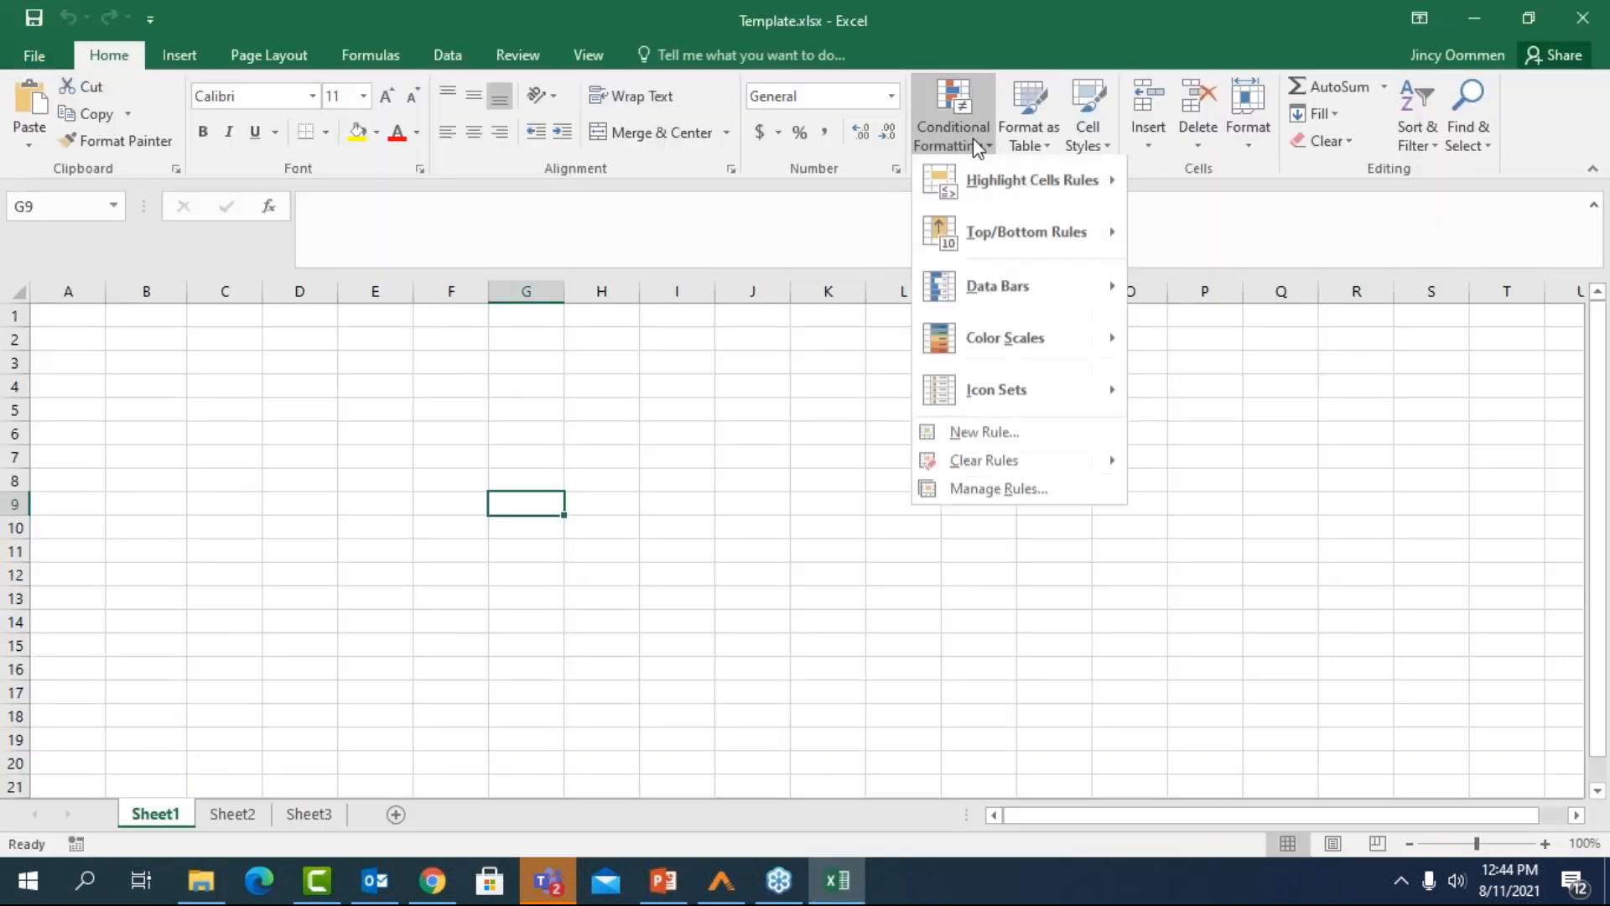
click(993, 494)
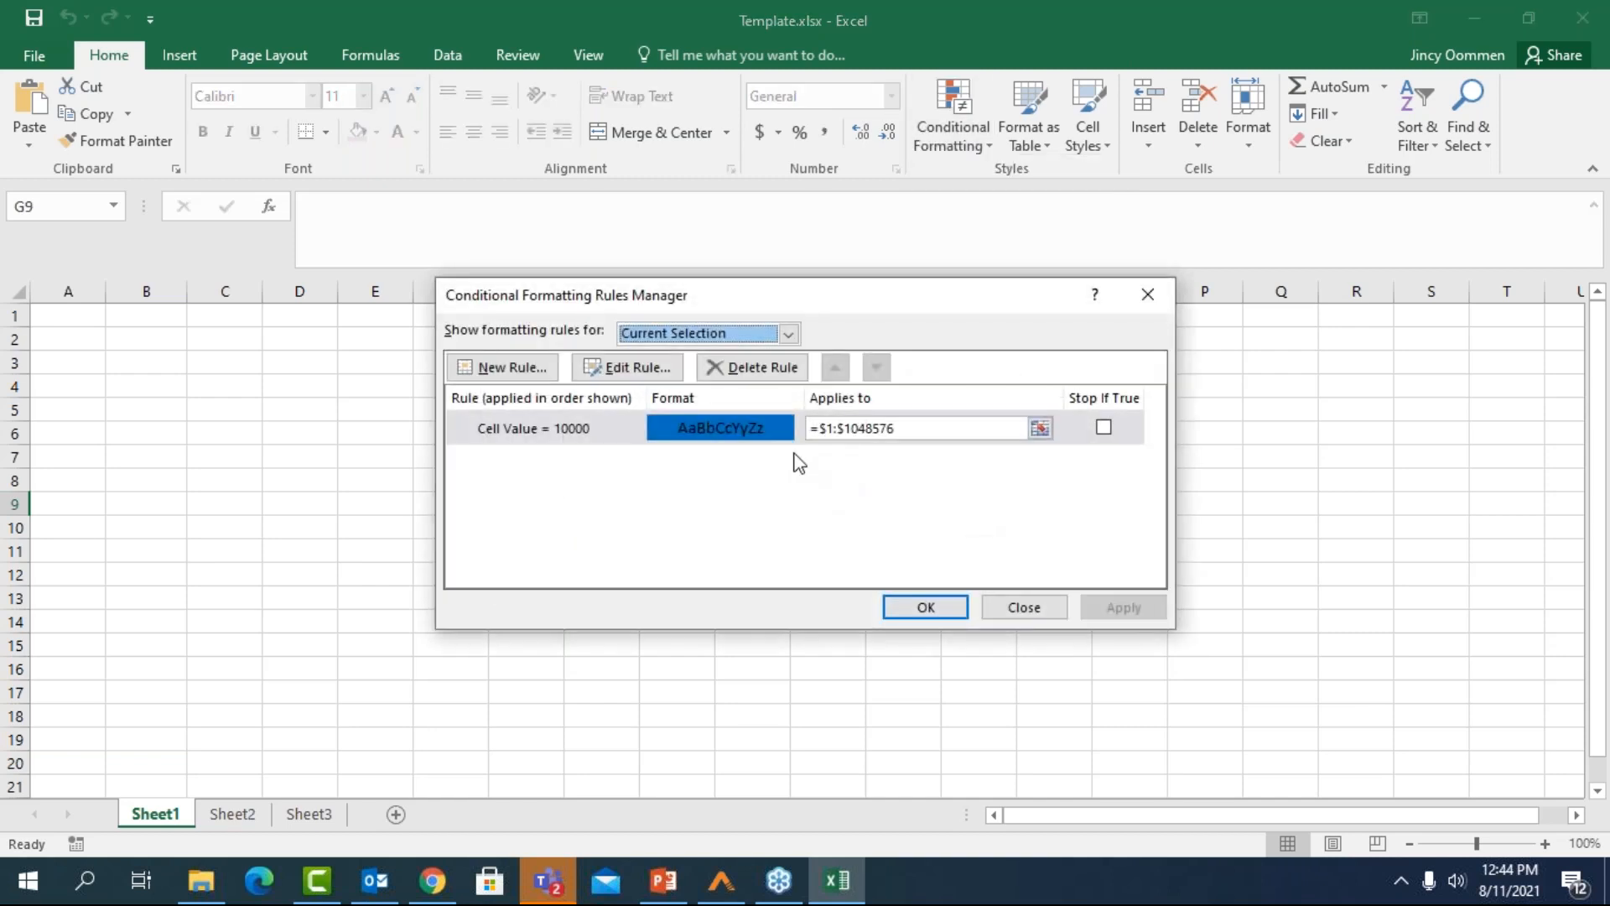
click(788, 333)
click(689, 374)
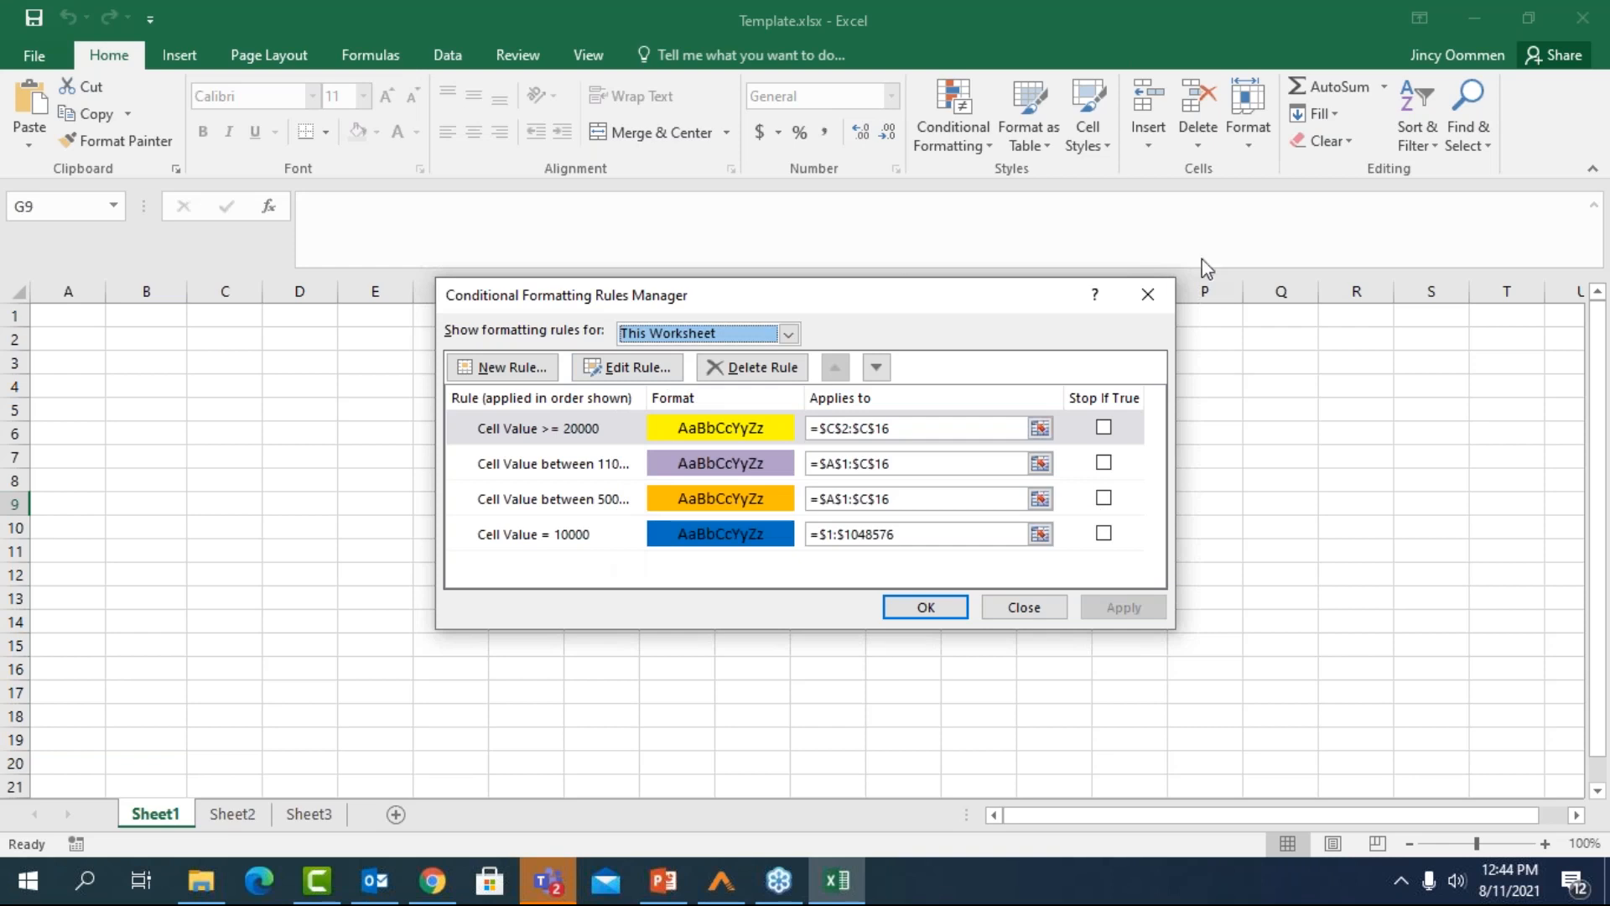
click(1147, 293)
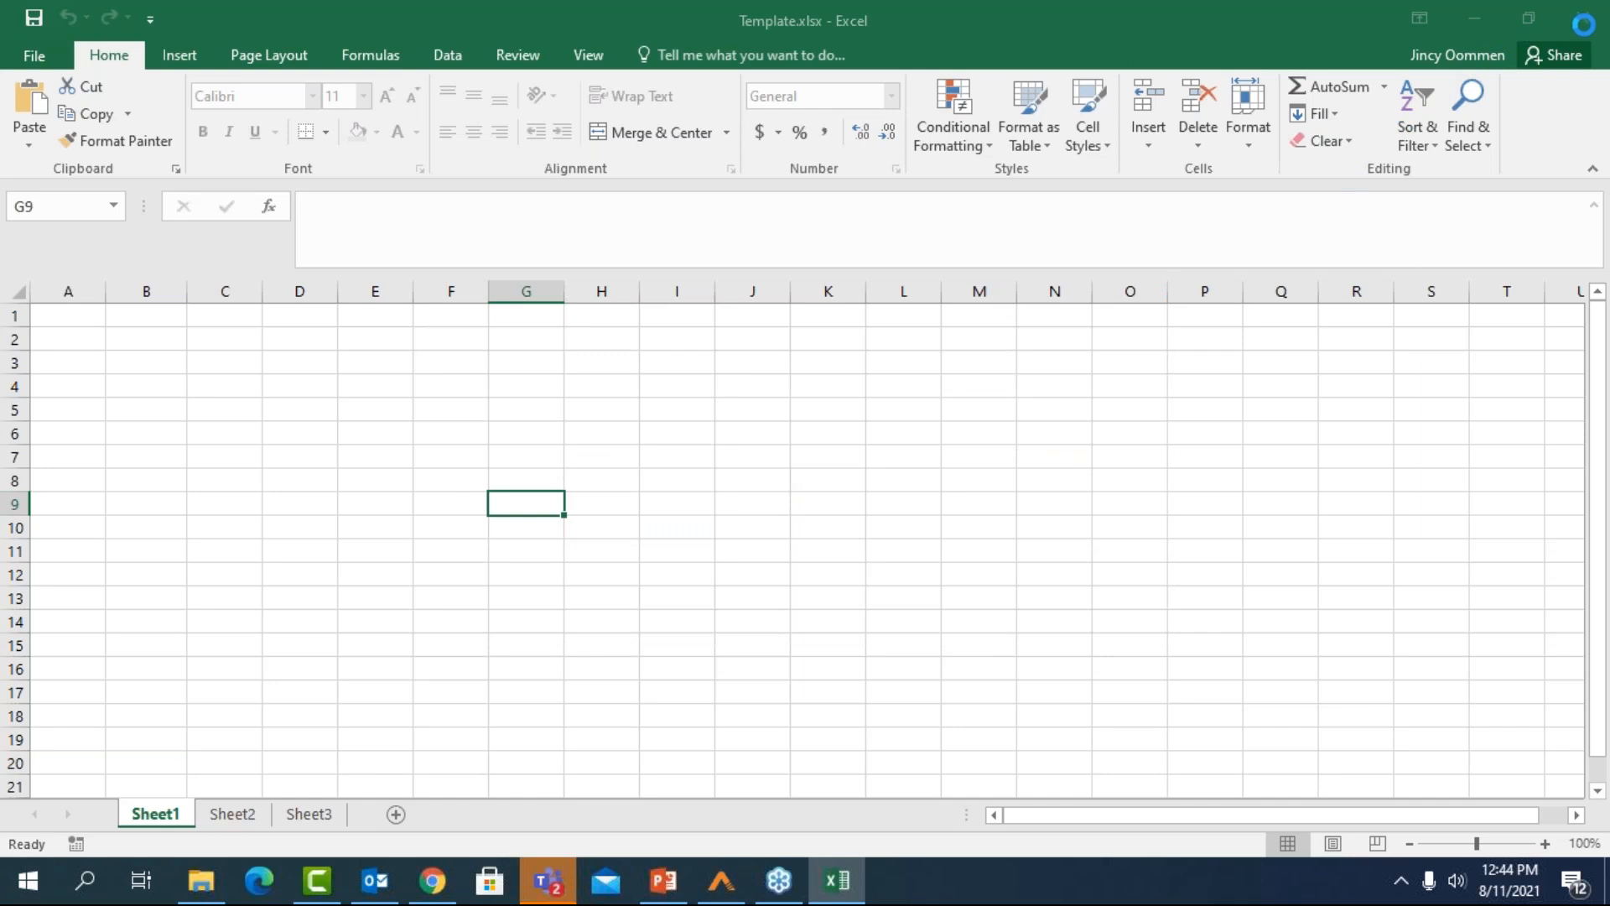
Switch to AutomationEdge Process Studio and open the WF_RowNormalizer.psw workflow from the ExcelPivot project
click(711, 899)
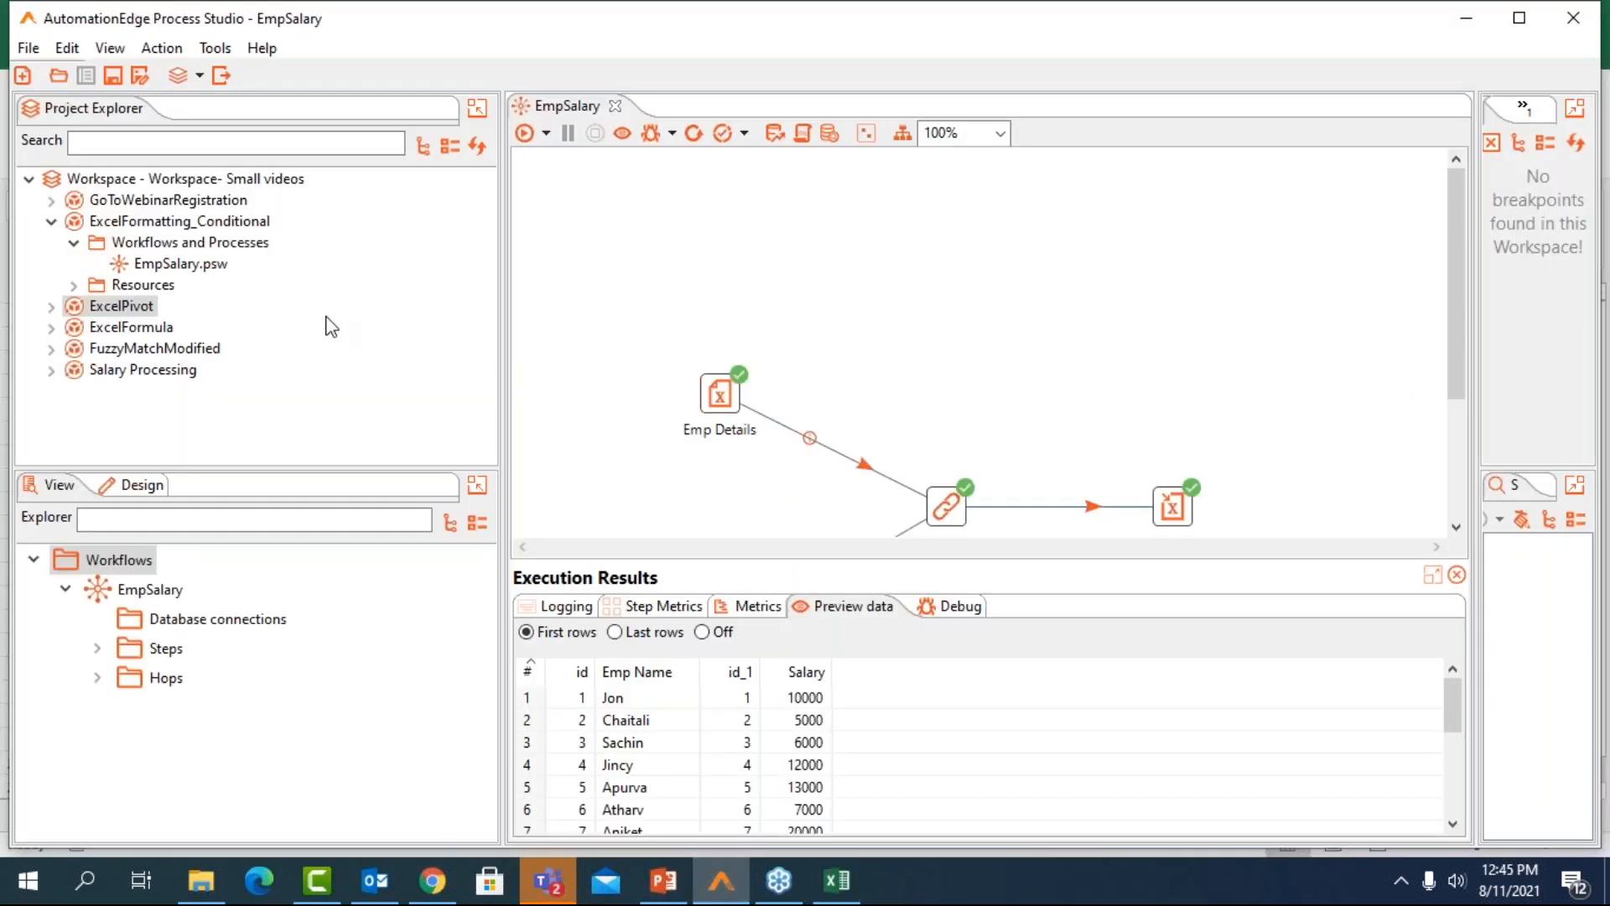
click(50, 307)
double_click(166, 353)
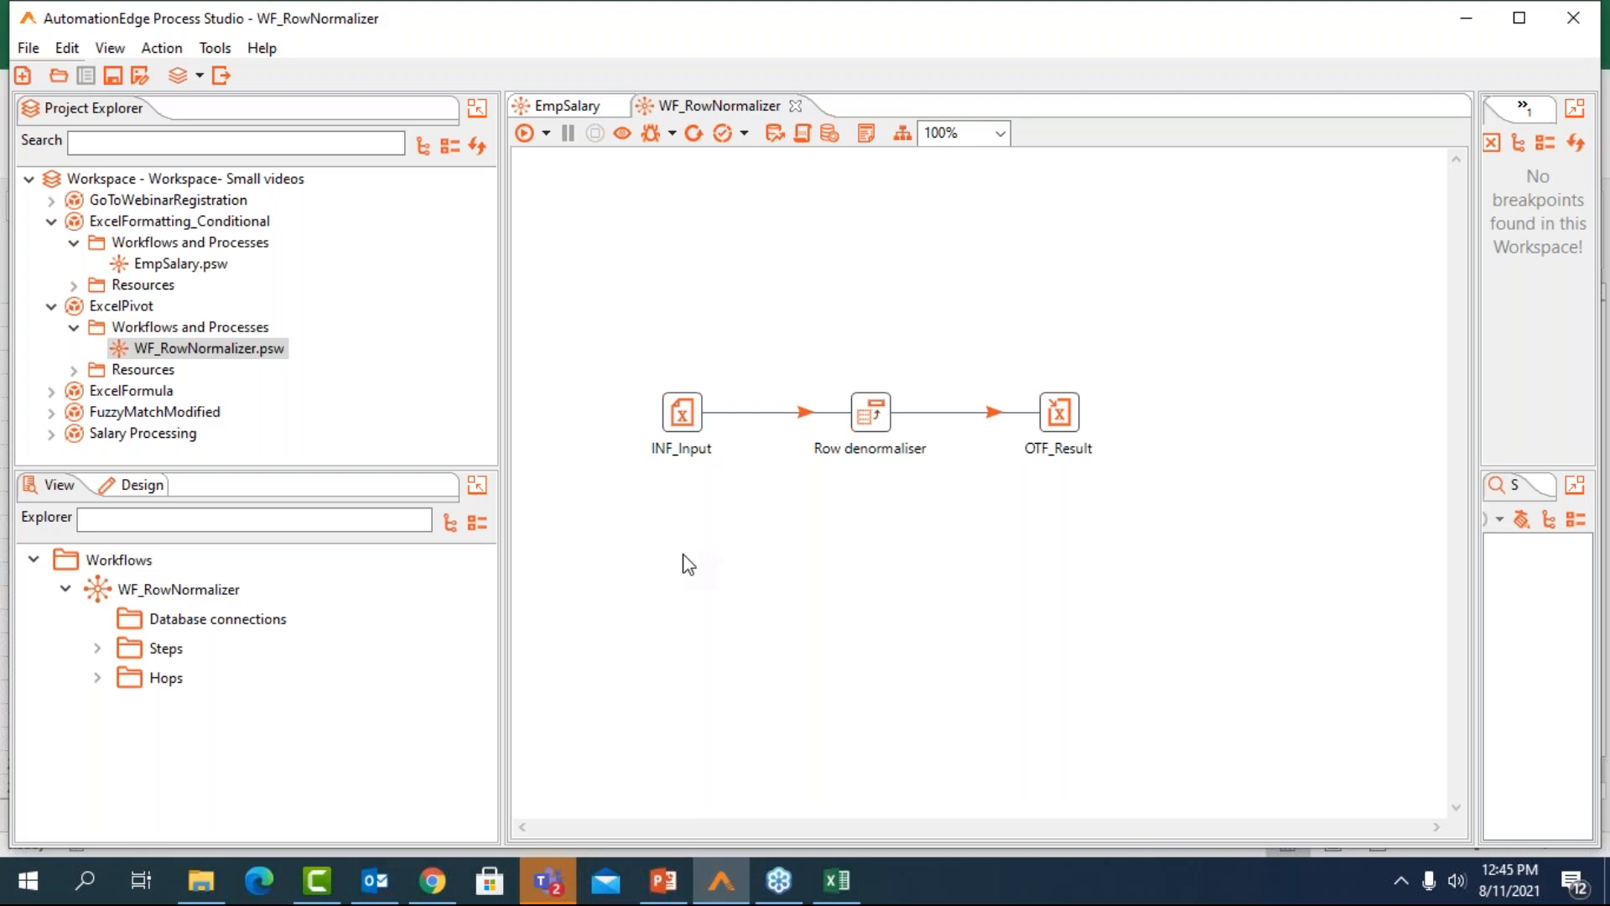
Preview the input rows of the INF_Input step and close its settings
double_click(681, 412)
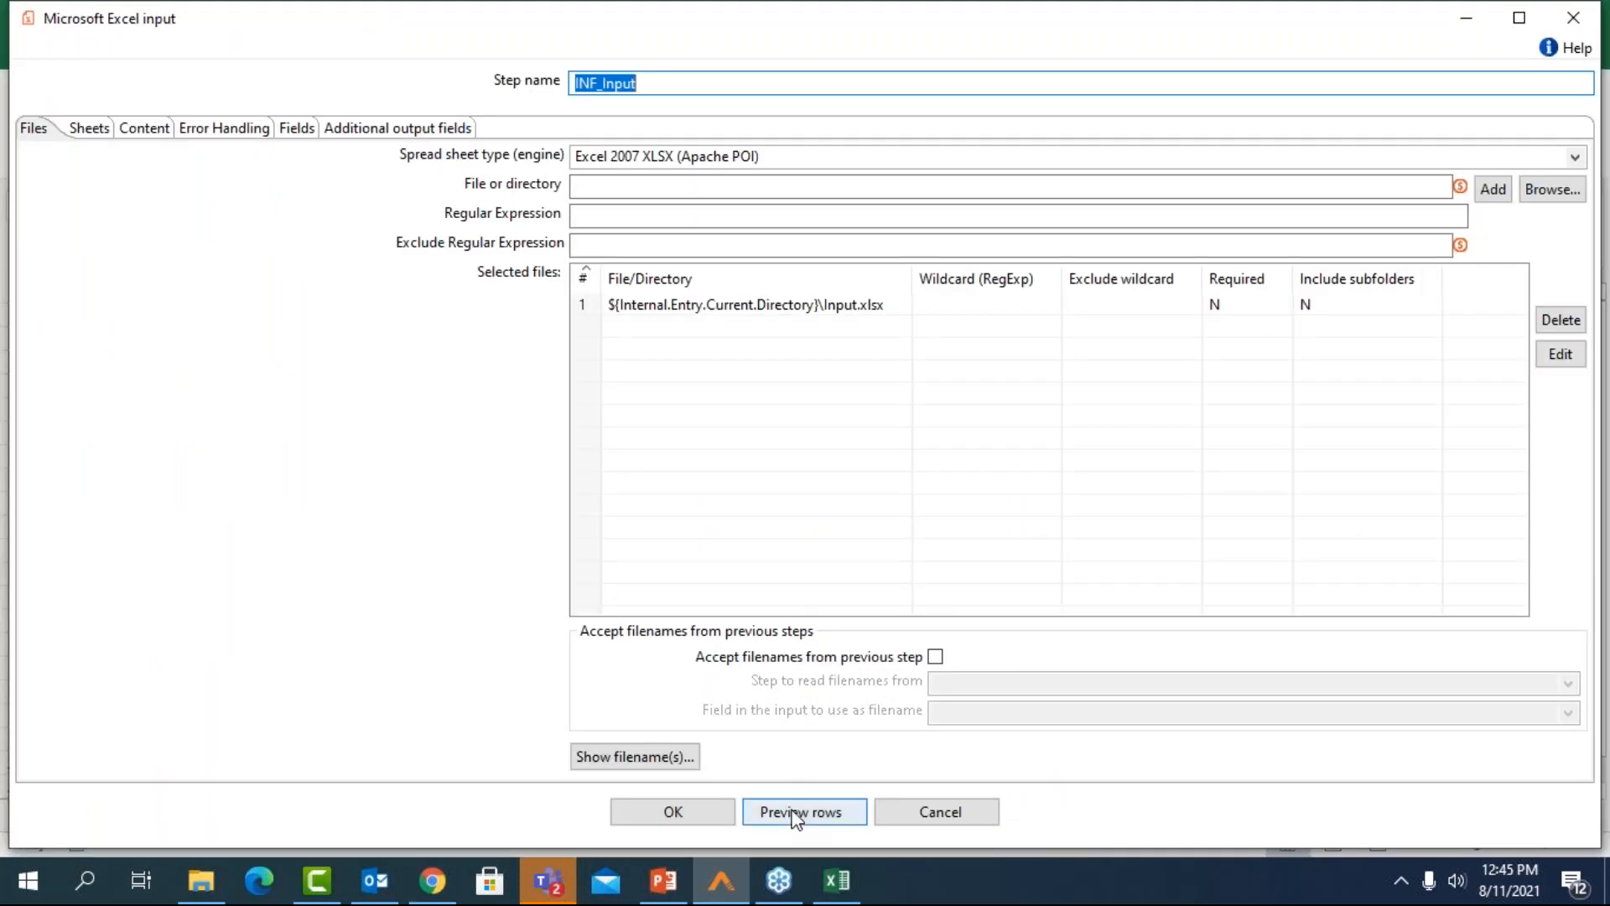
click(801, 812)
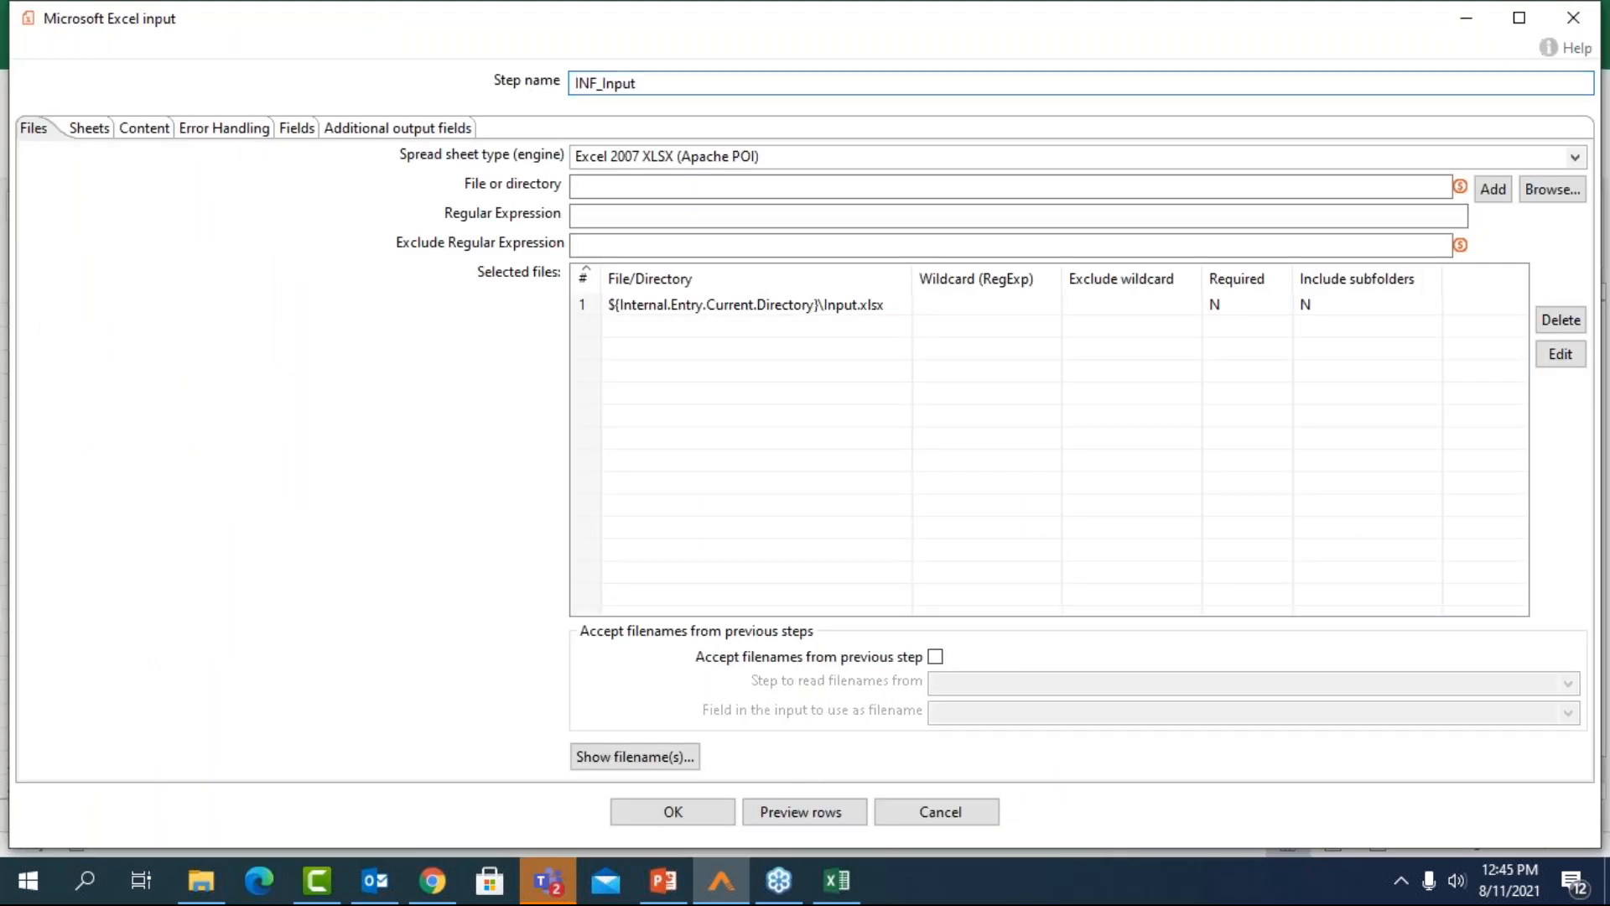
click(351, 287)
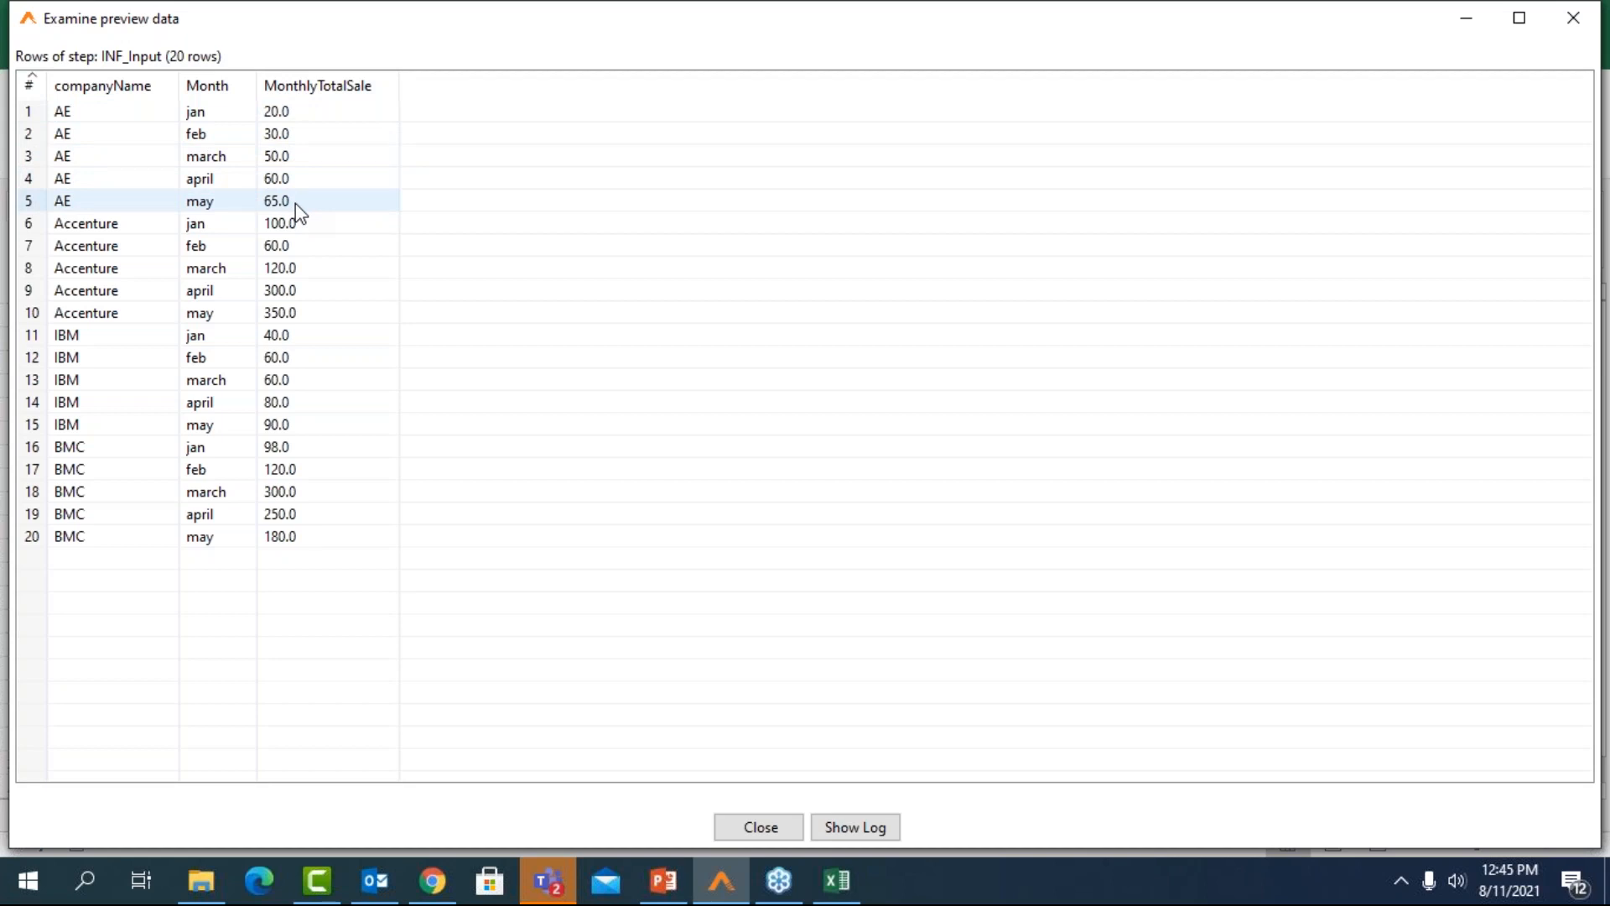
click(1557, 25)
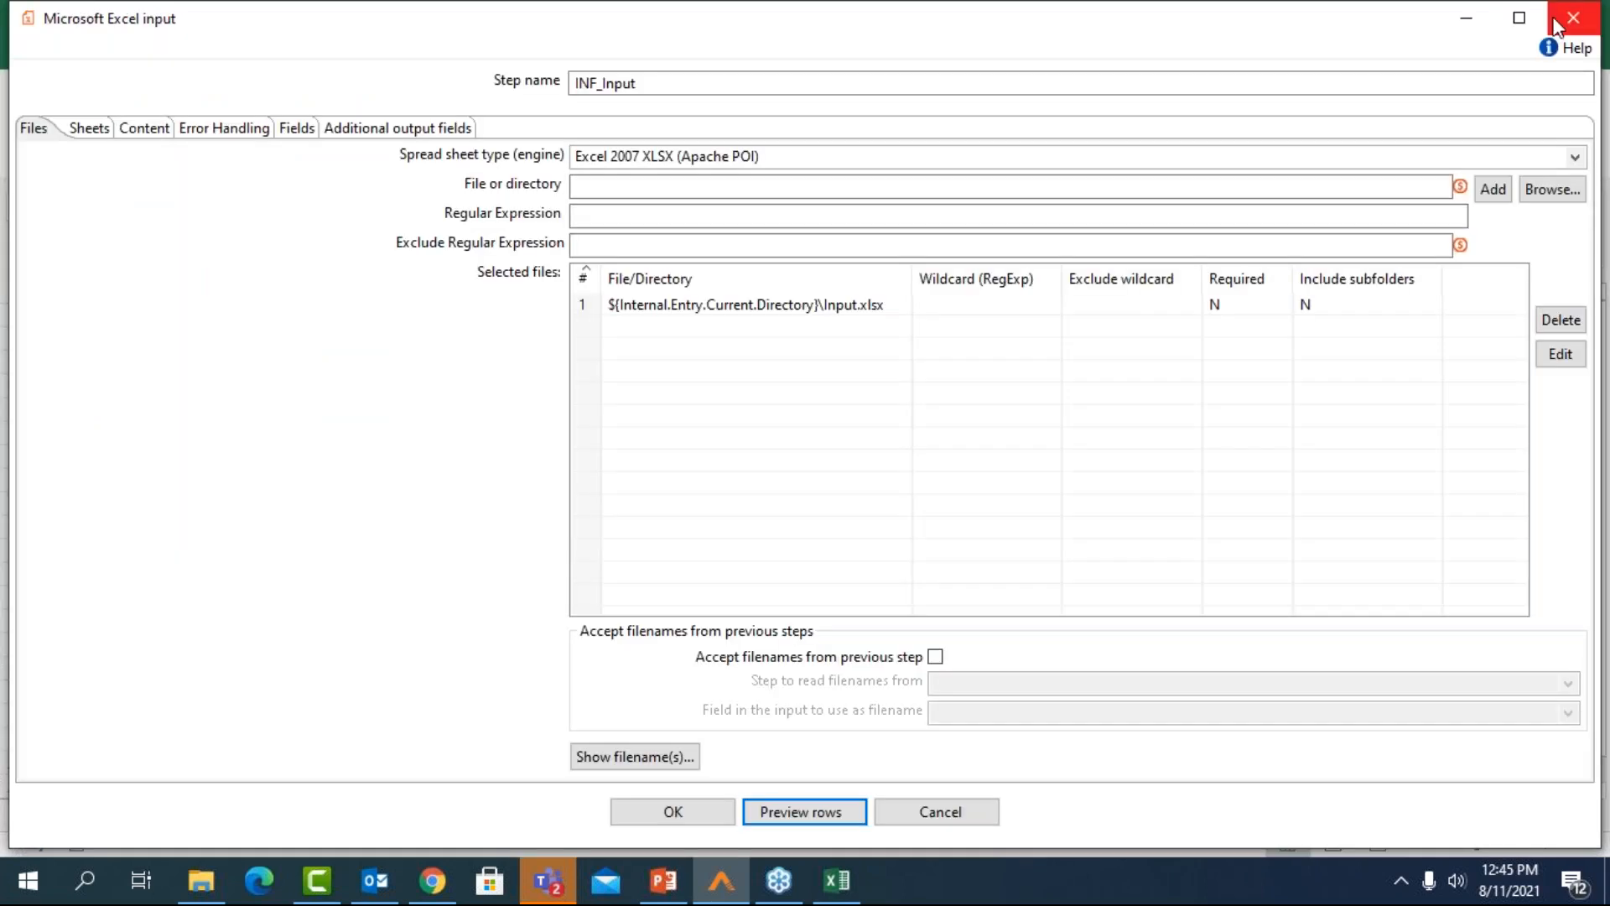
click(1556, 25)
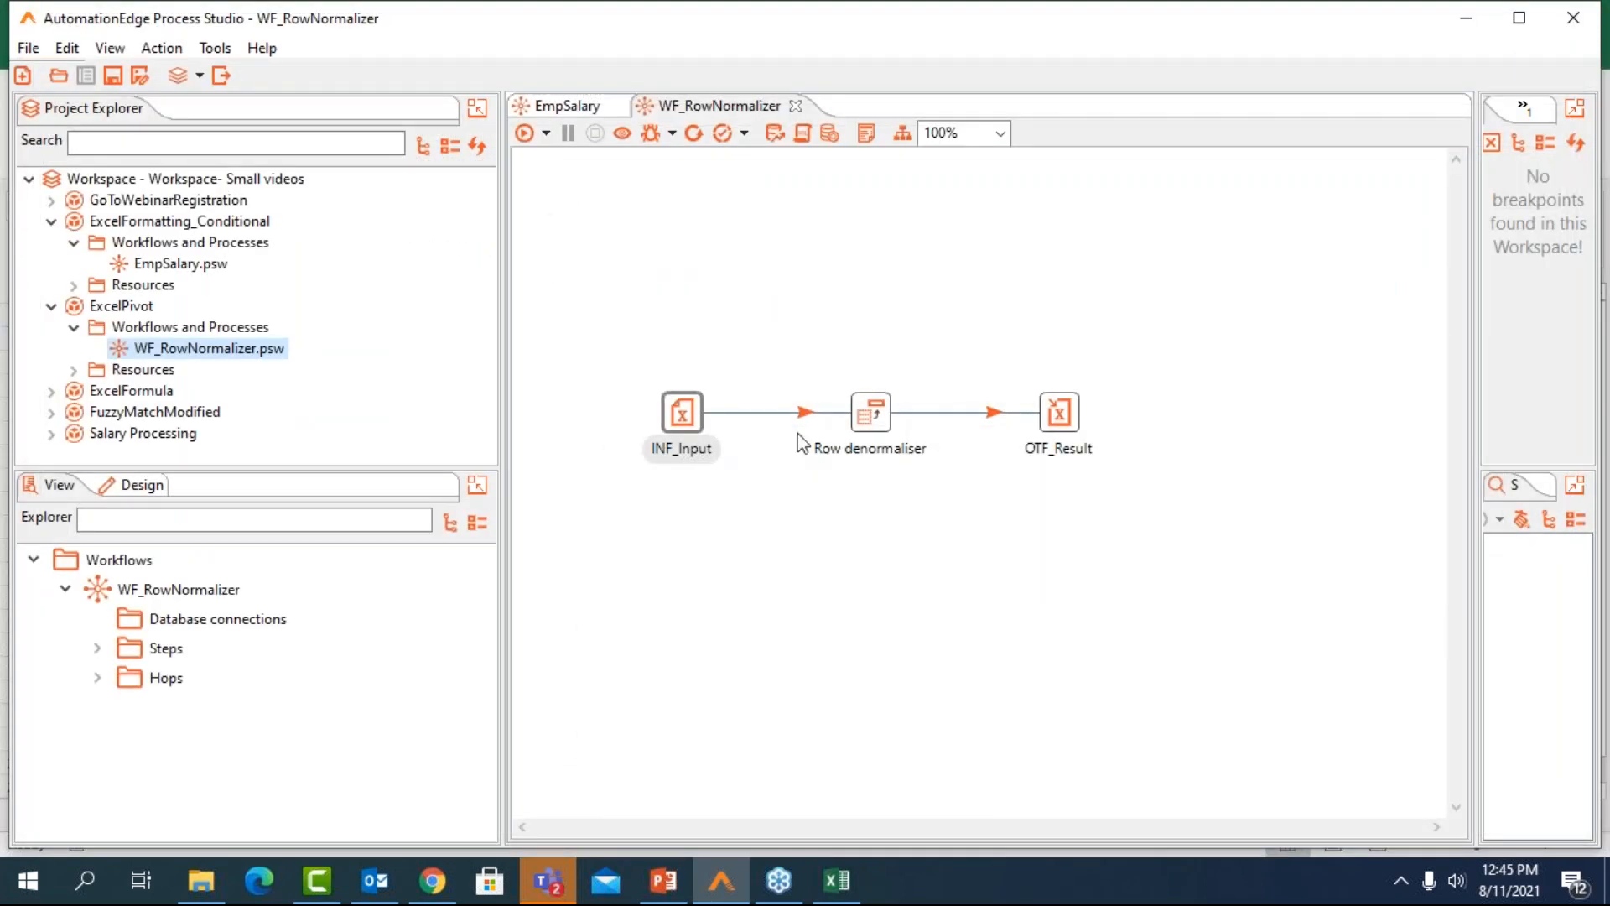
Review the key, grouping and target fields of Row denormaliser and the file settings of OTF_Result
double_click(879, 413)
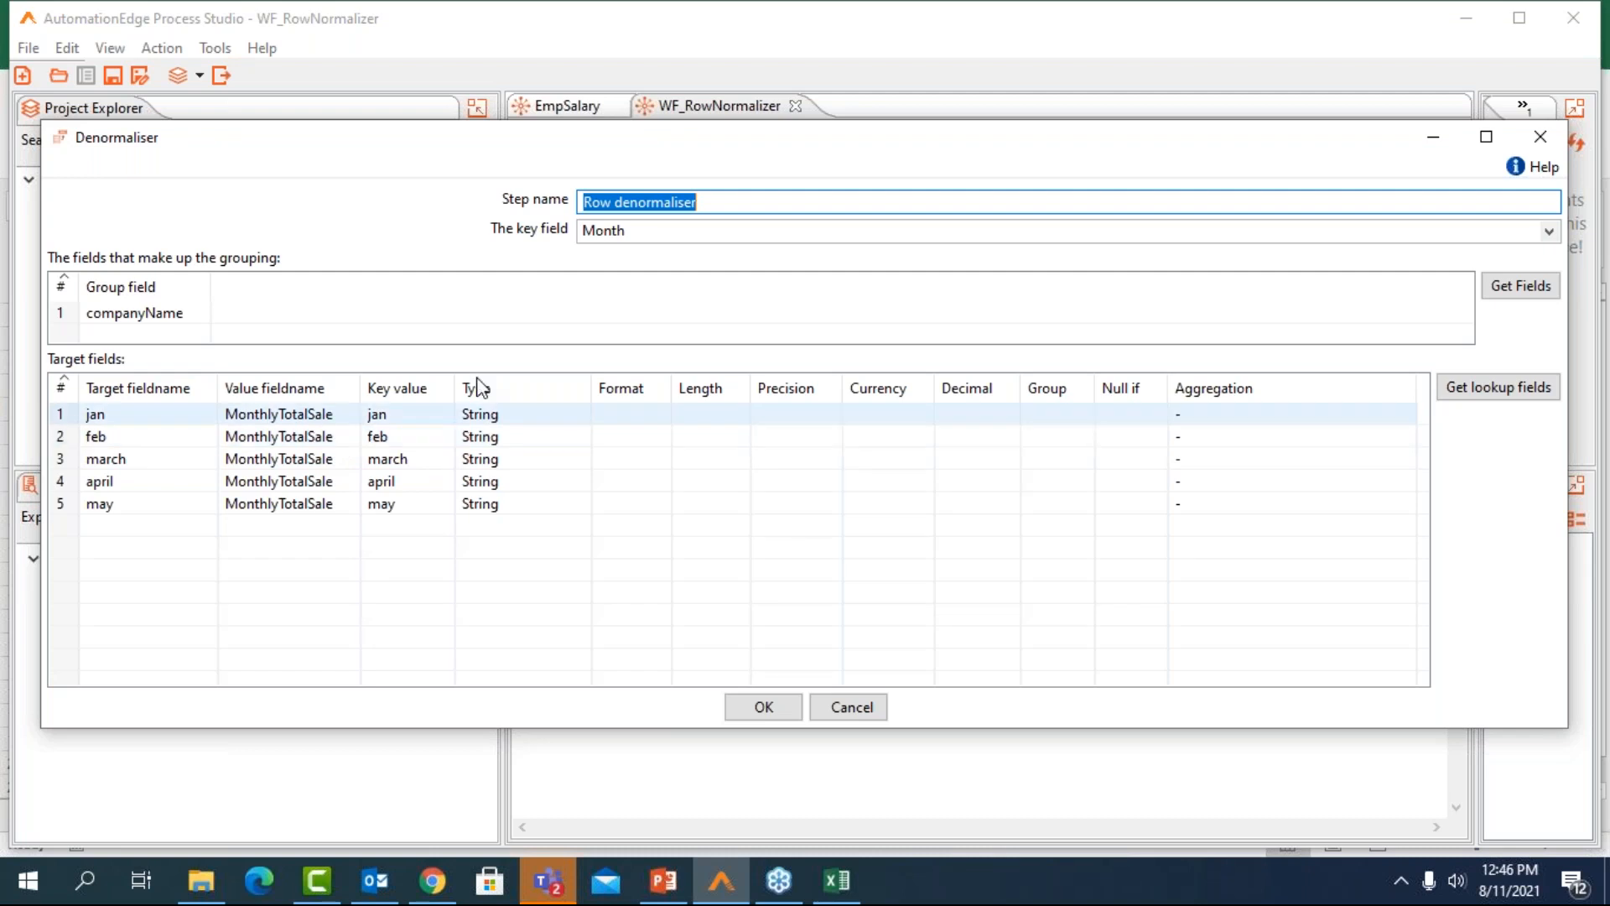
click(1540, 136)
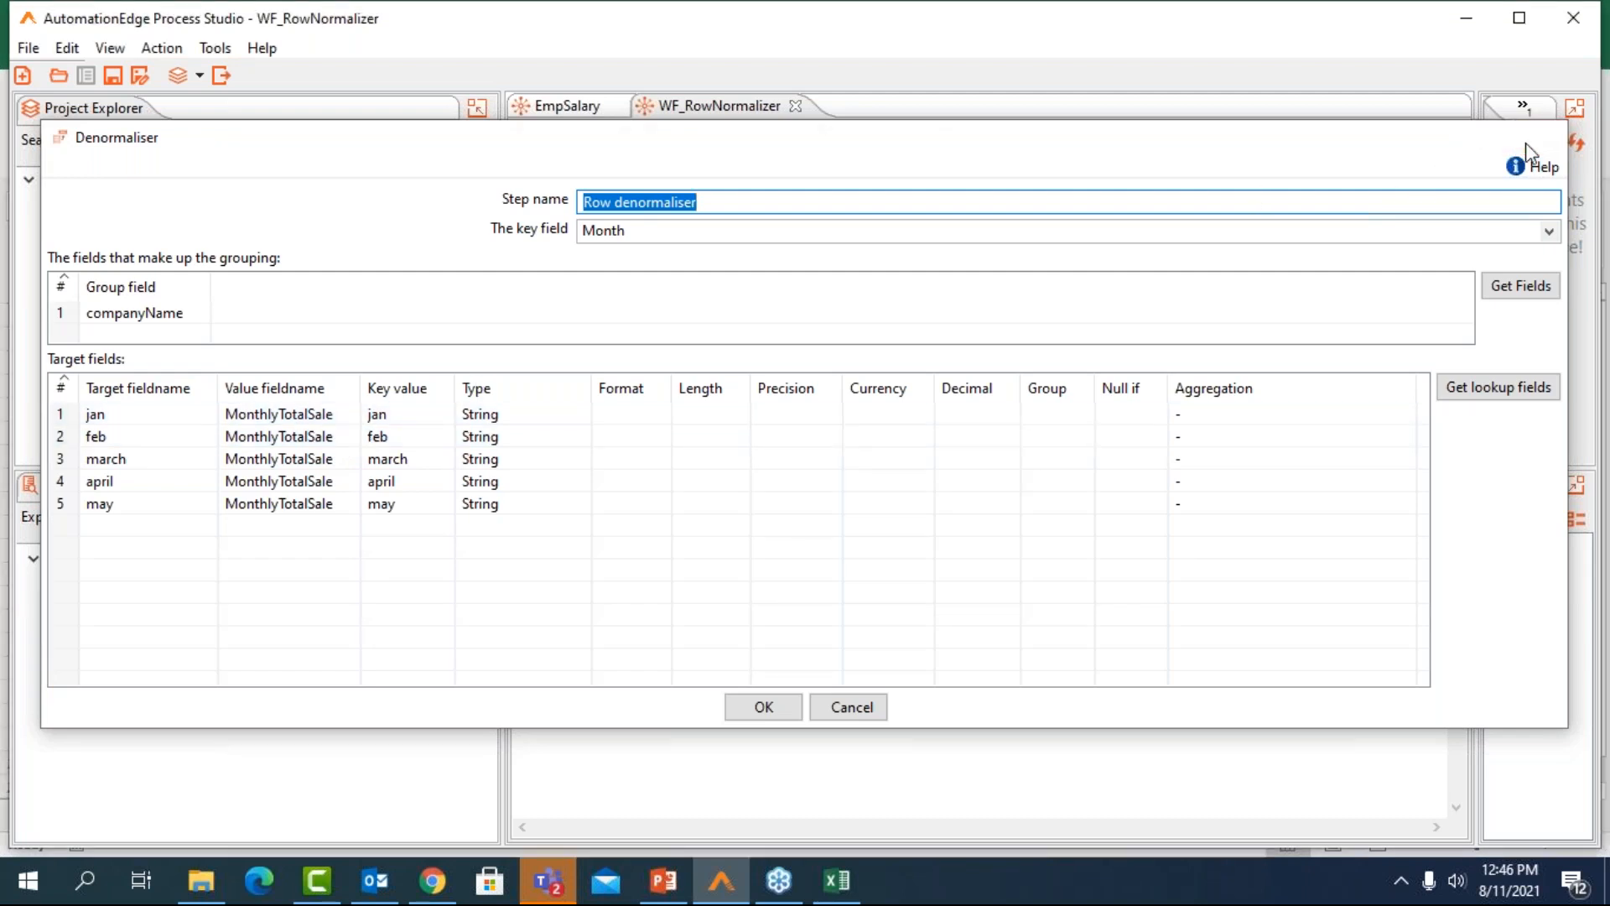
double_click(1058, 413)
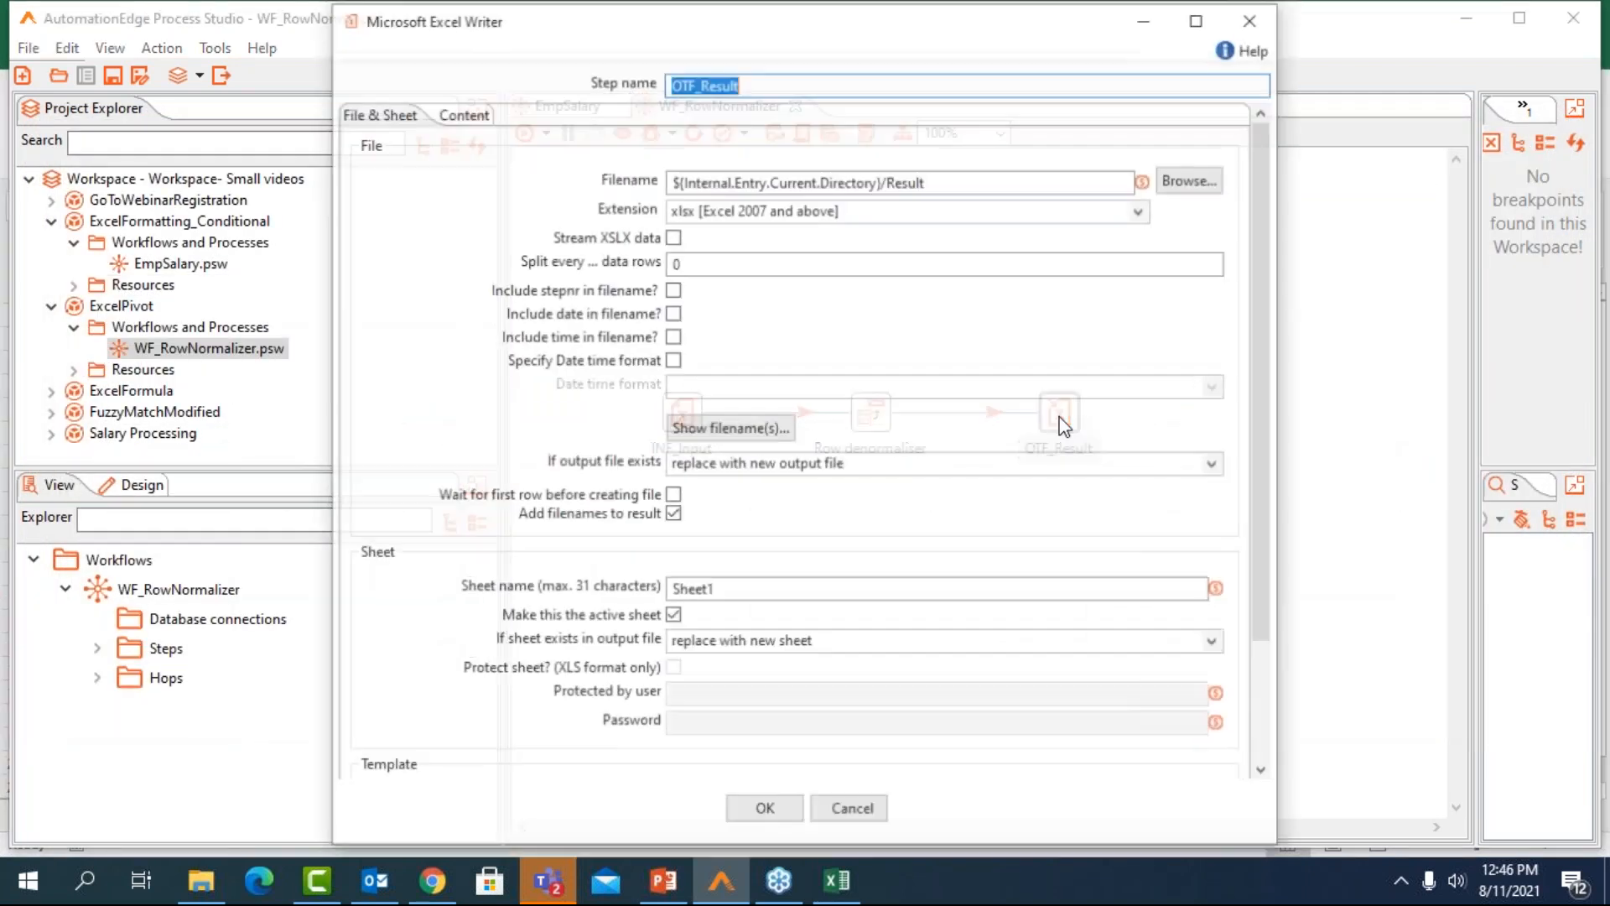
click(1254, 16)
Run the WF_RowNormalizer workflow, then check its preview data and the output filename set in OTF_Result
click(525, 134)
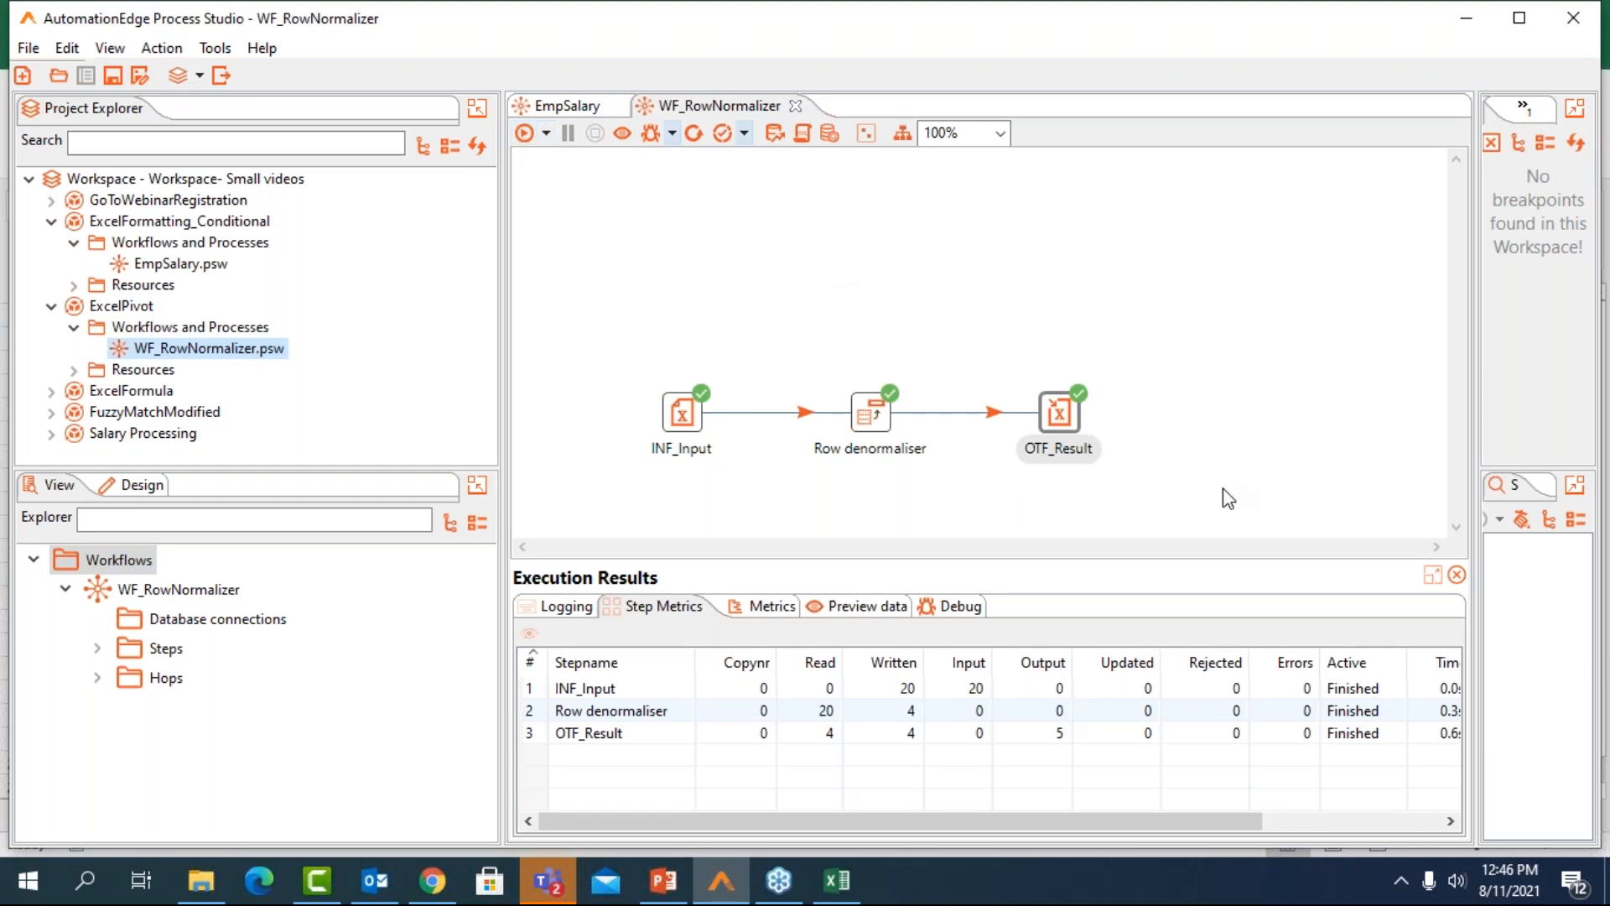
click(839, 602)
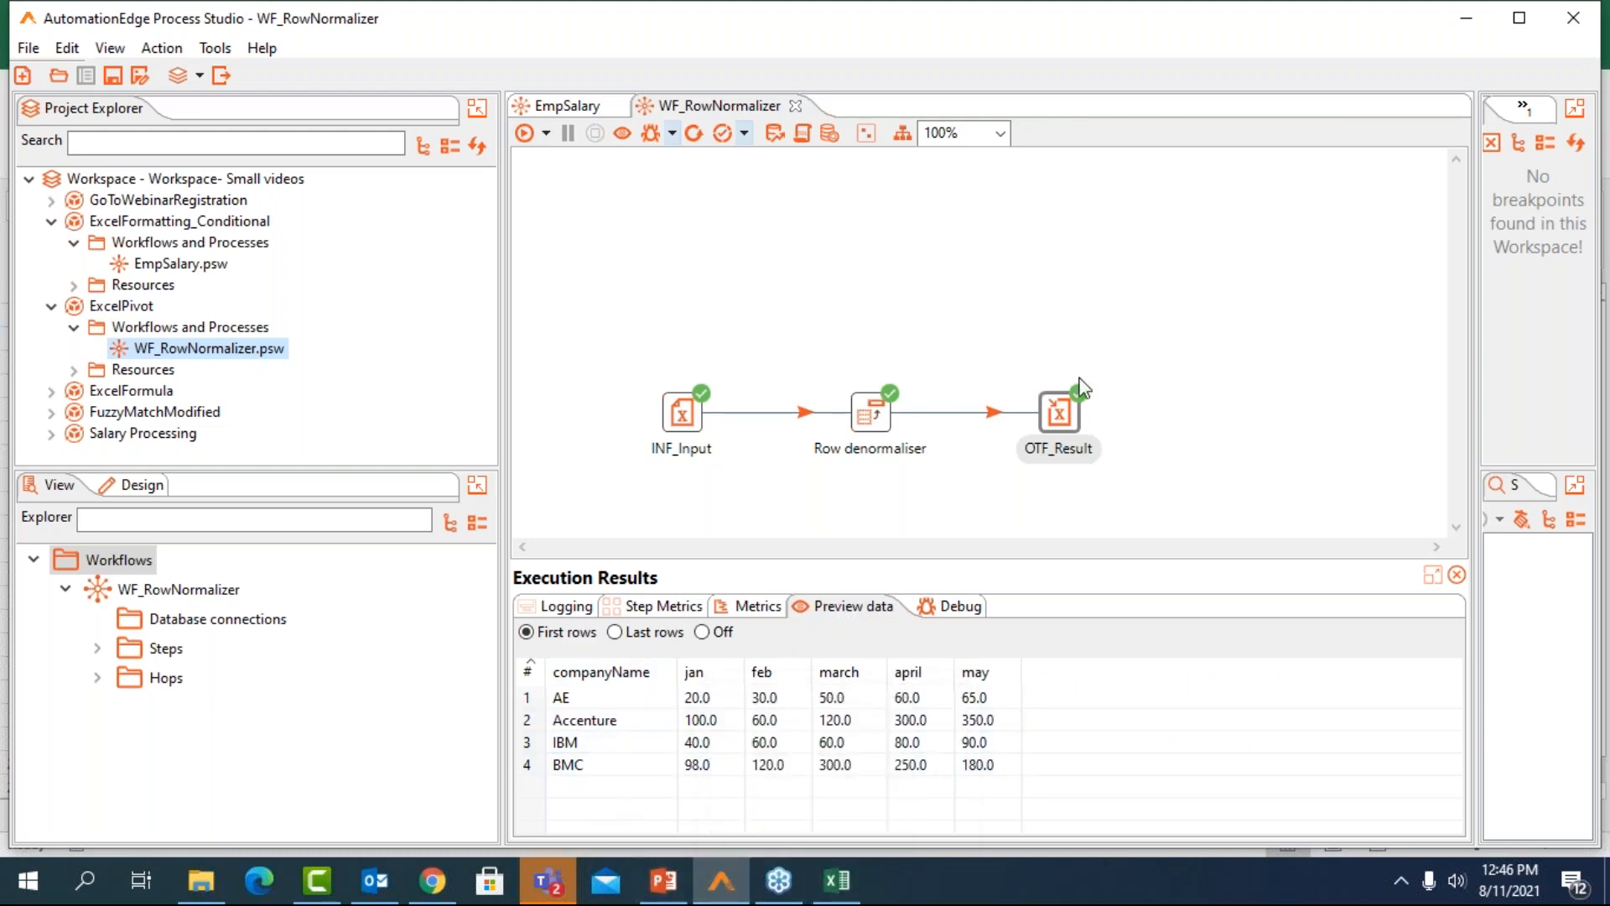
double_click(1058, 411)
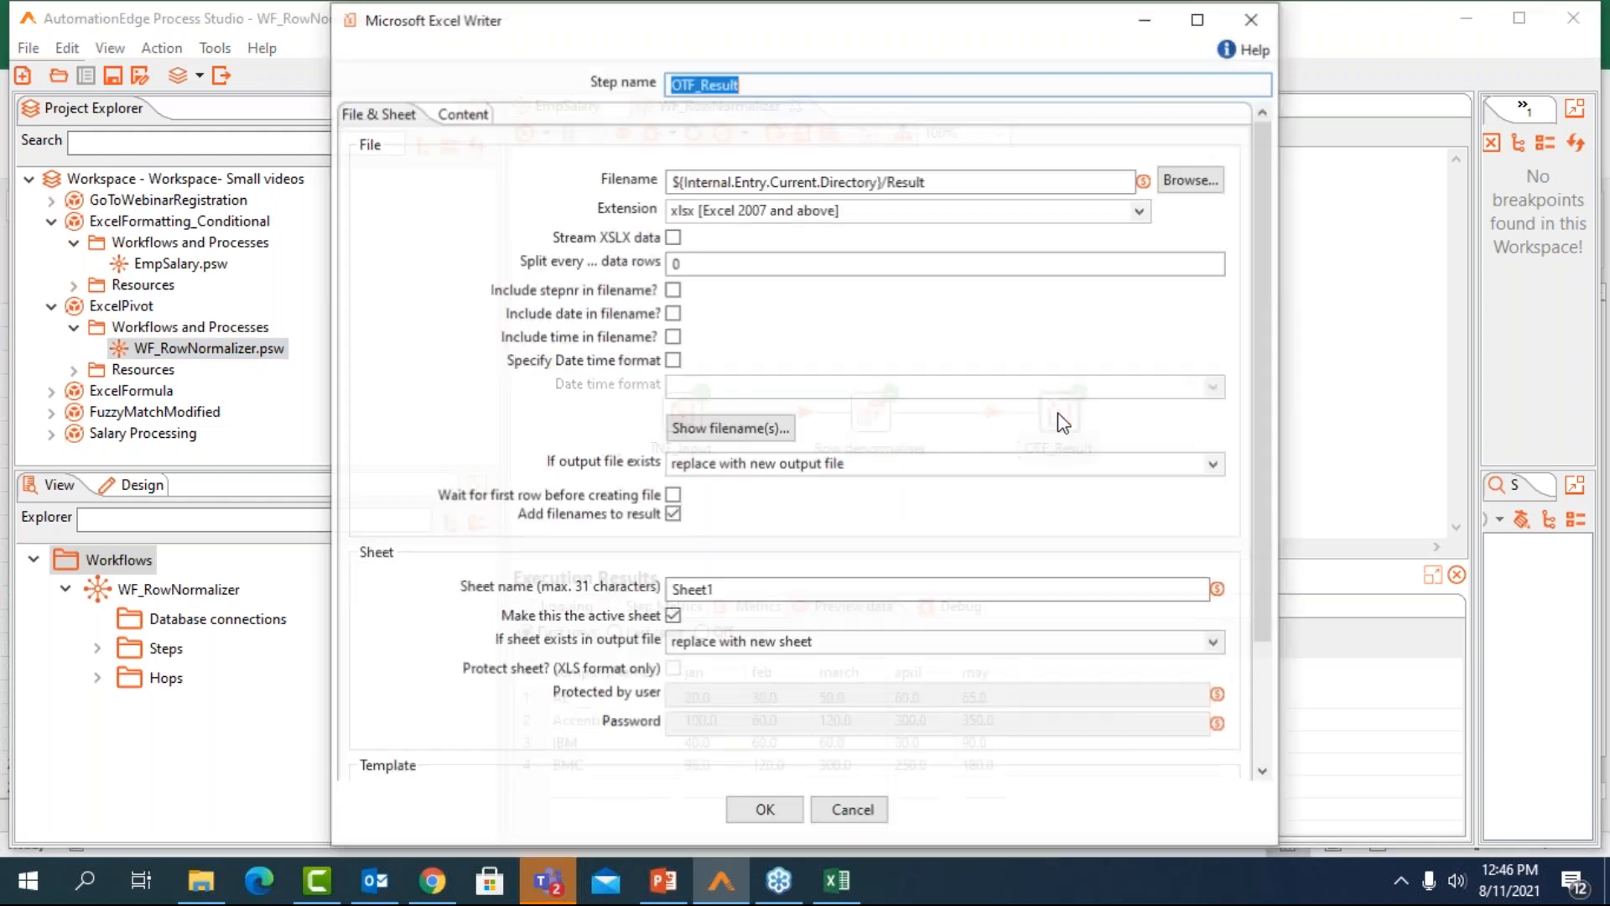
click(1253, 20)
Switch to File Explorer and open Result.xlsx from the ExcelPivot folder in Excel to examine the pivoted monthly sales
click(214, 889)
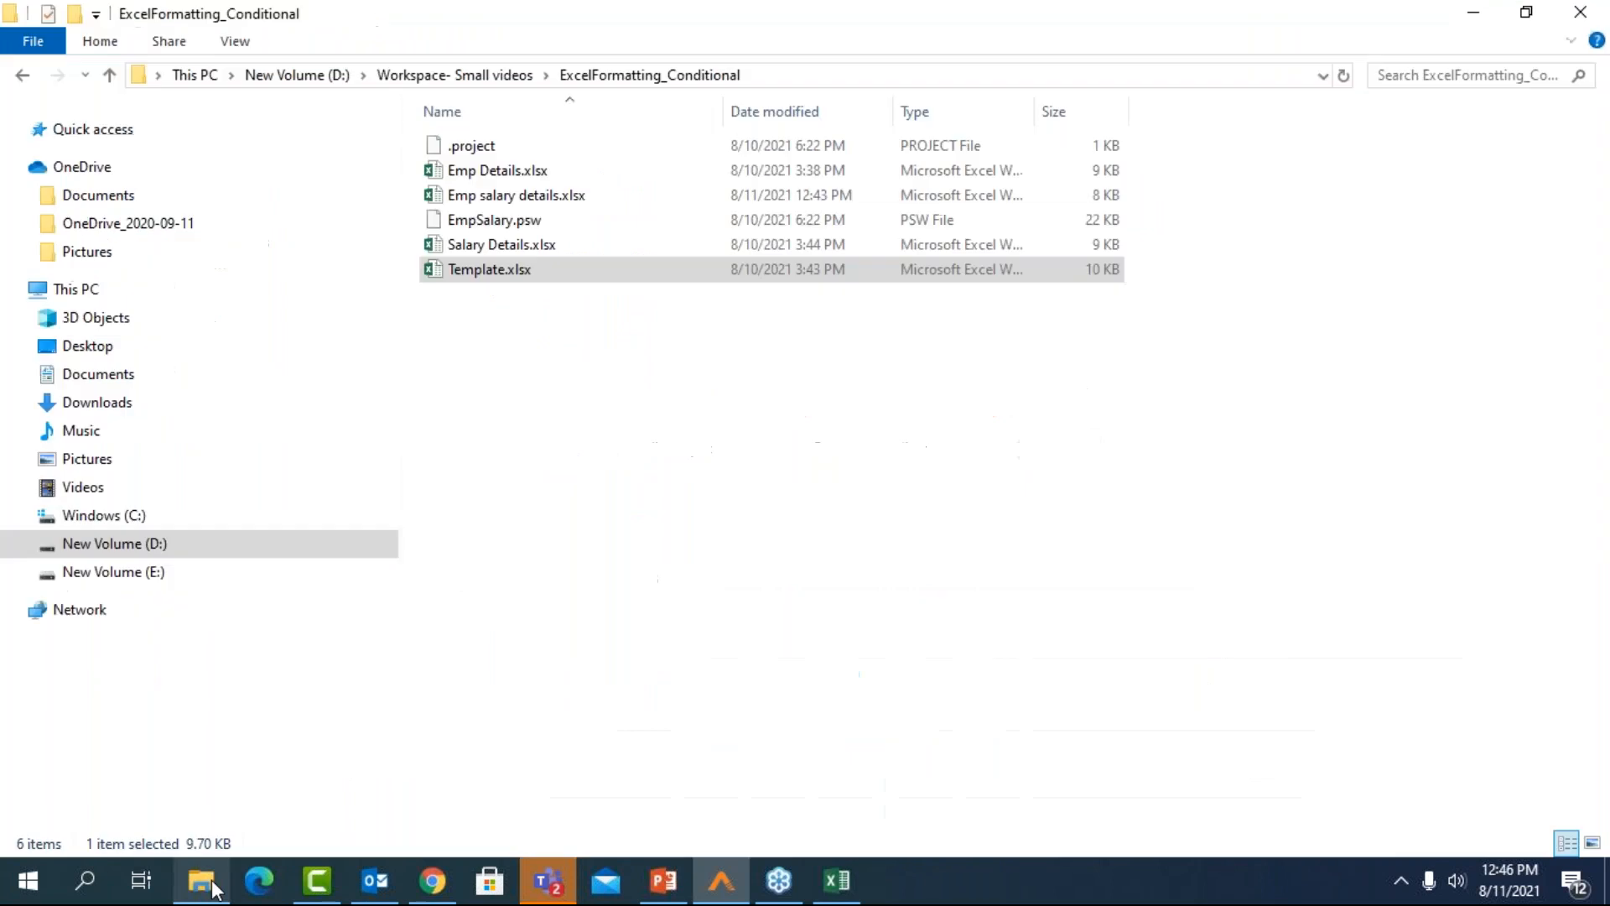
click(499, 77)
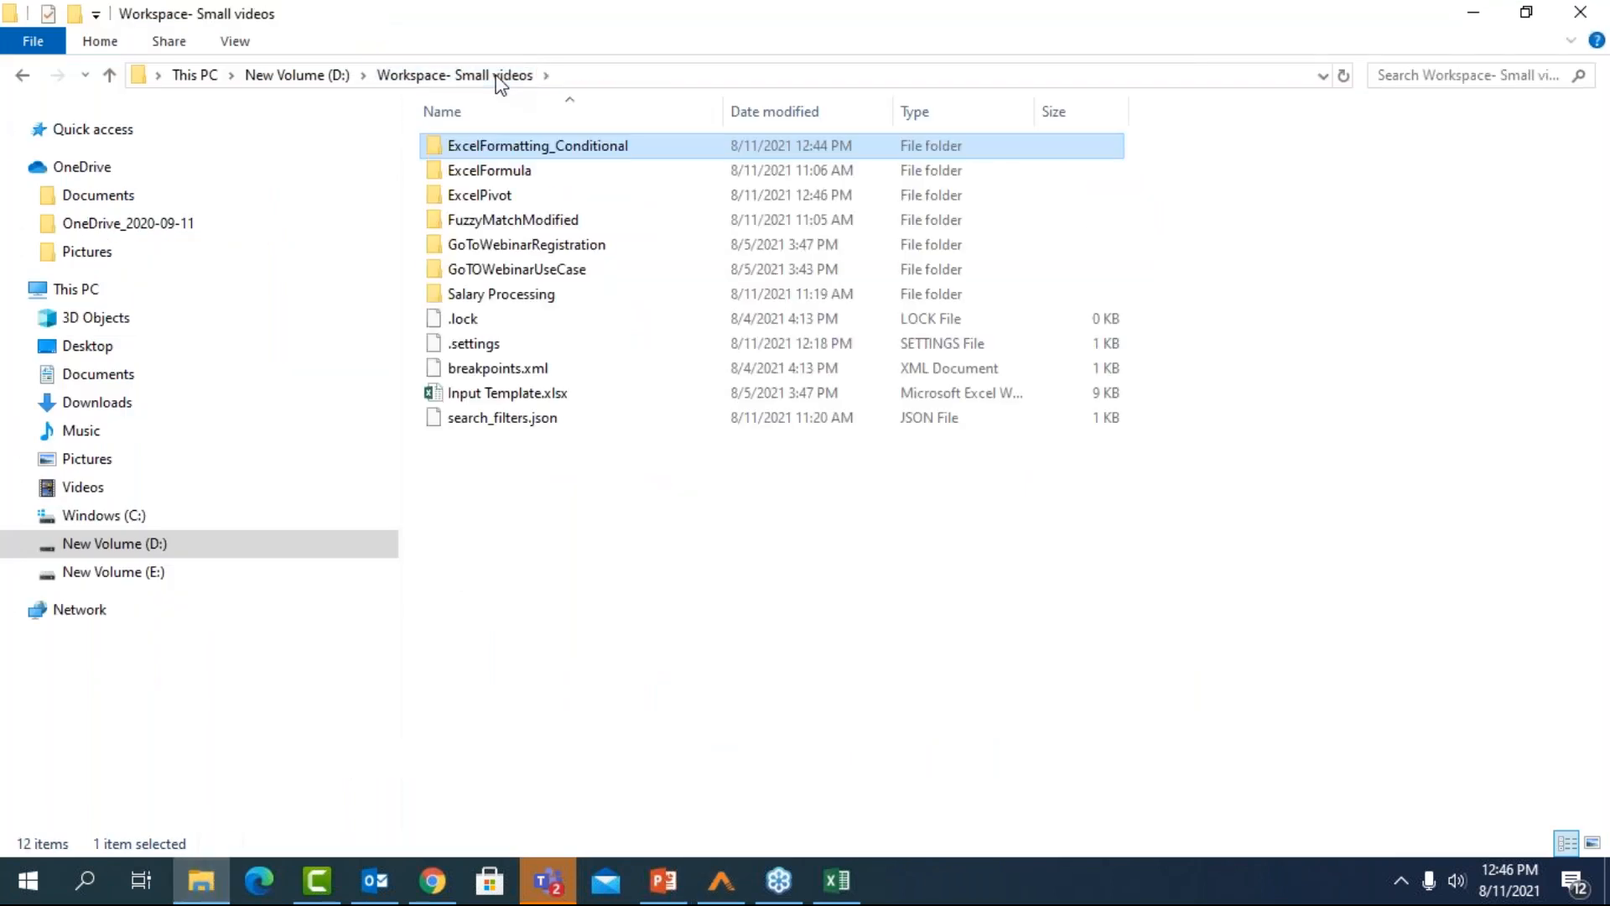
double_click(500, 196)
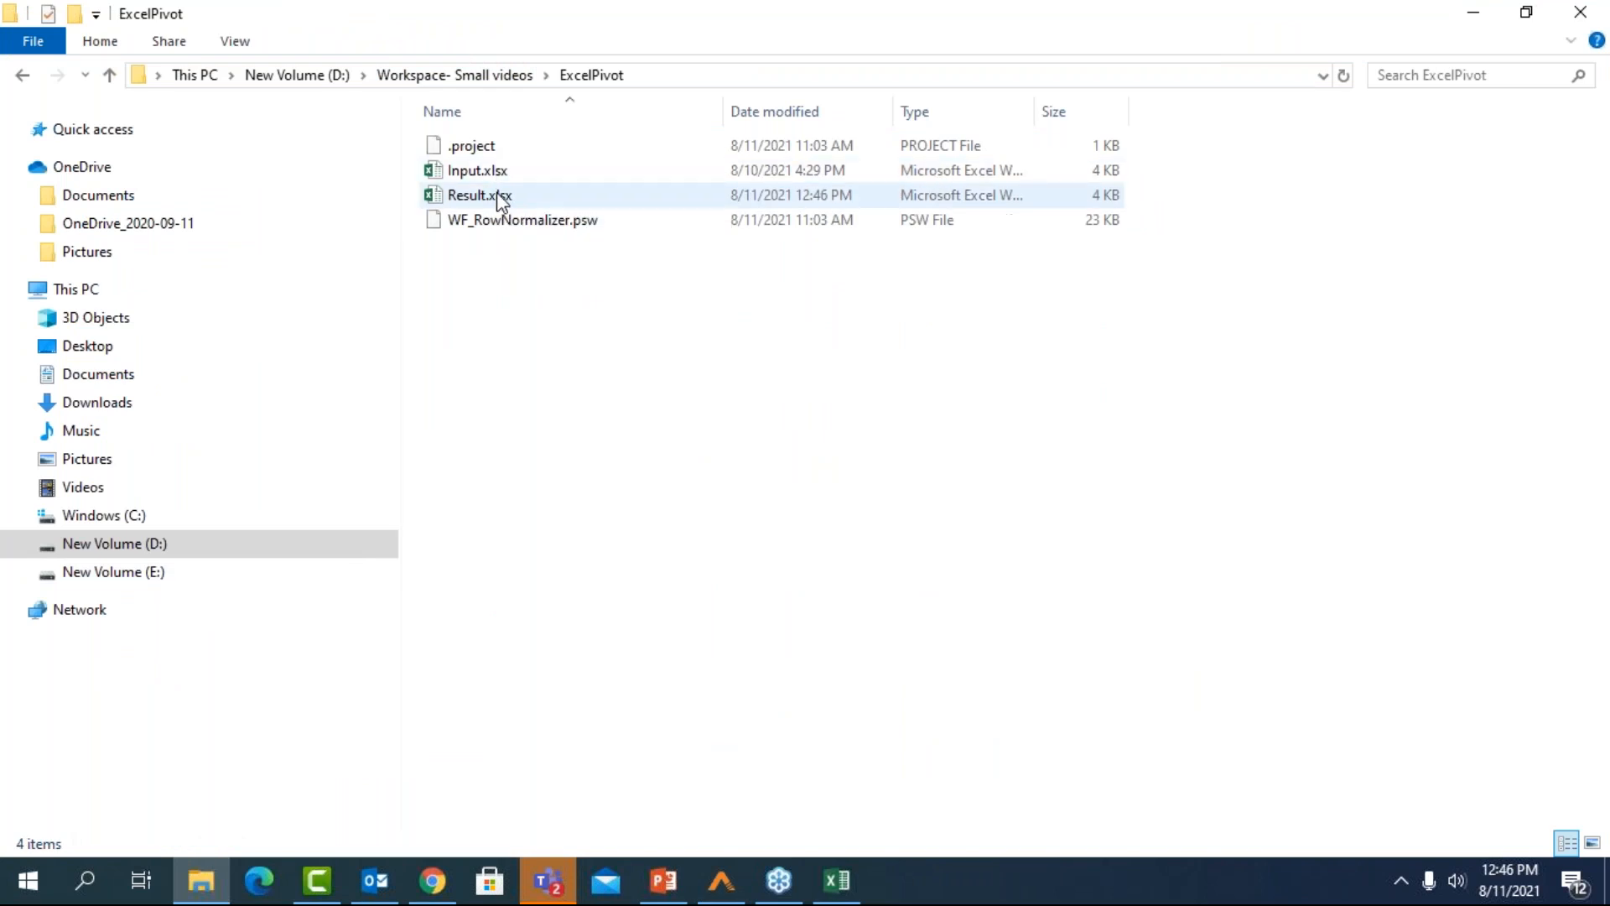
double_click(497, 201)
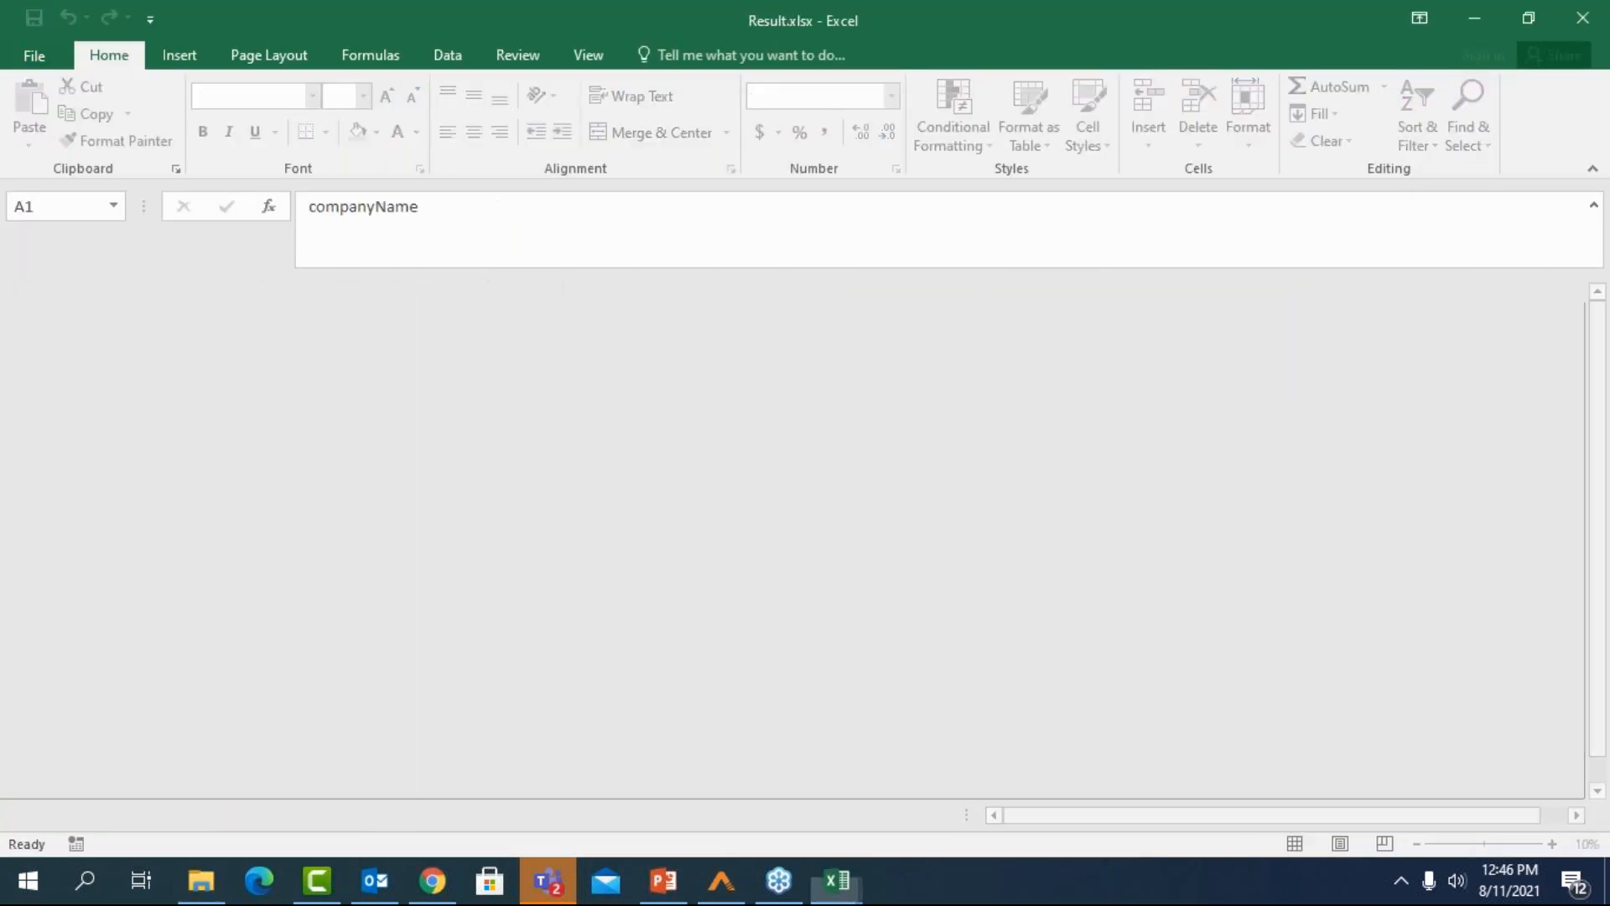
click(180, 485)
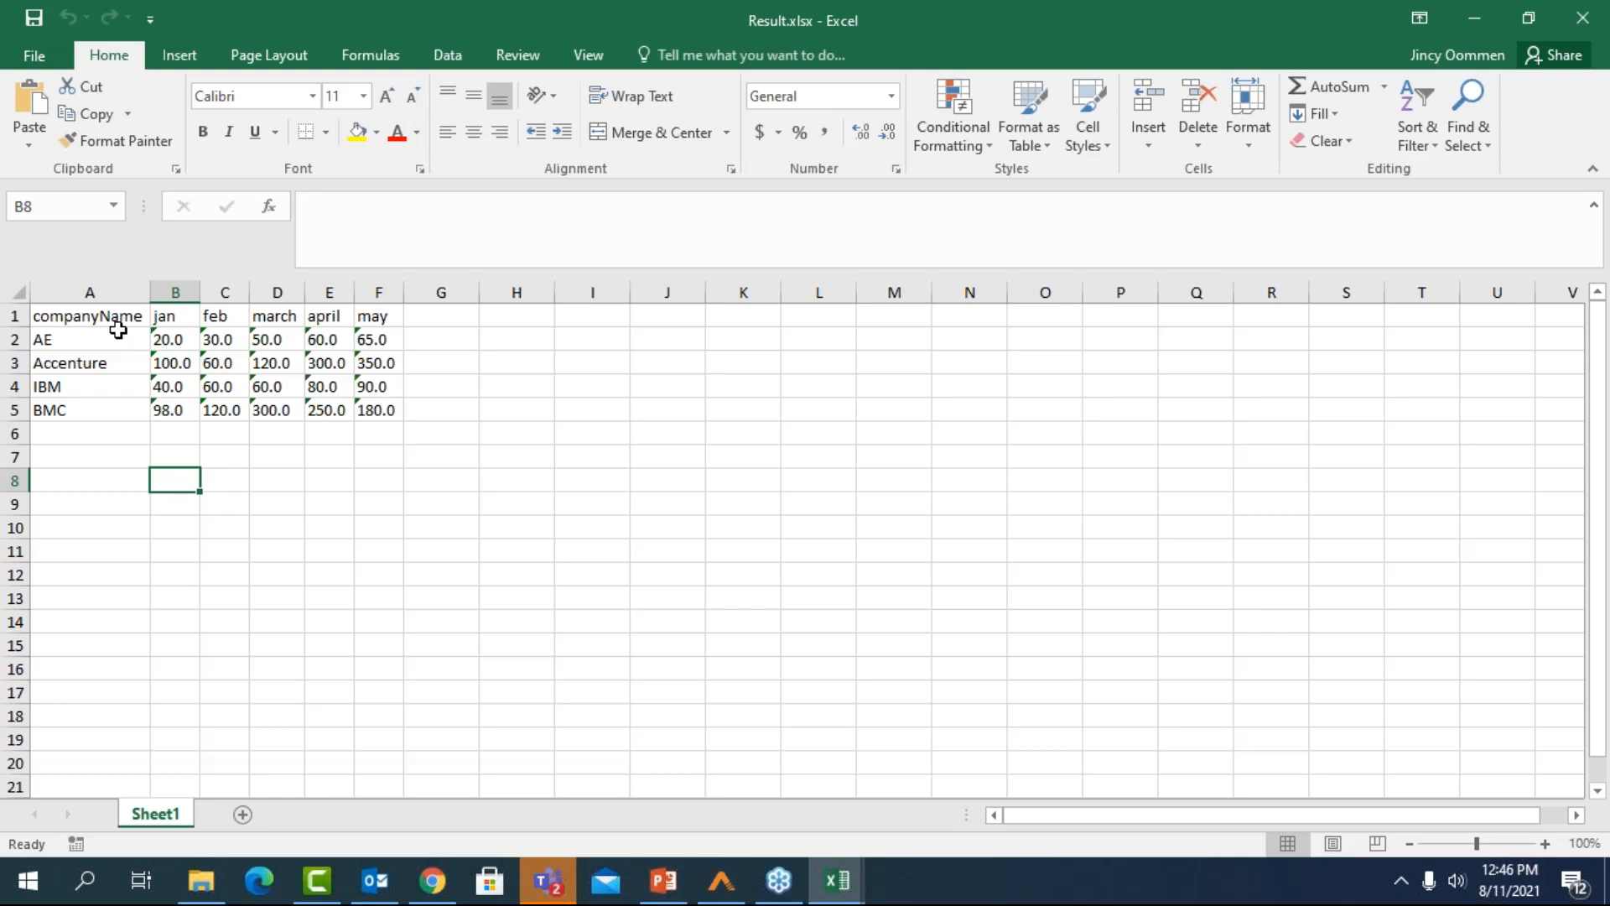
Close Result.xlsx, Template.xlsx and the File Explorer window to return to Process Studio
click(1583, 17)
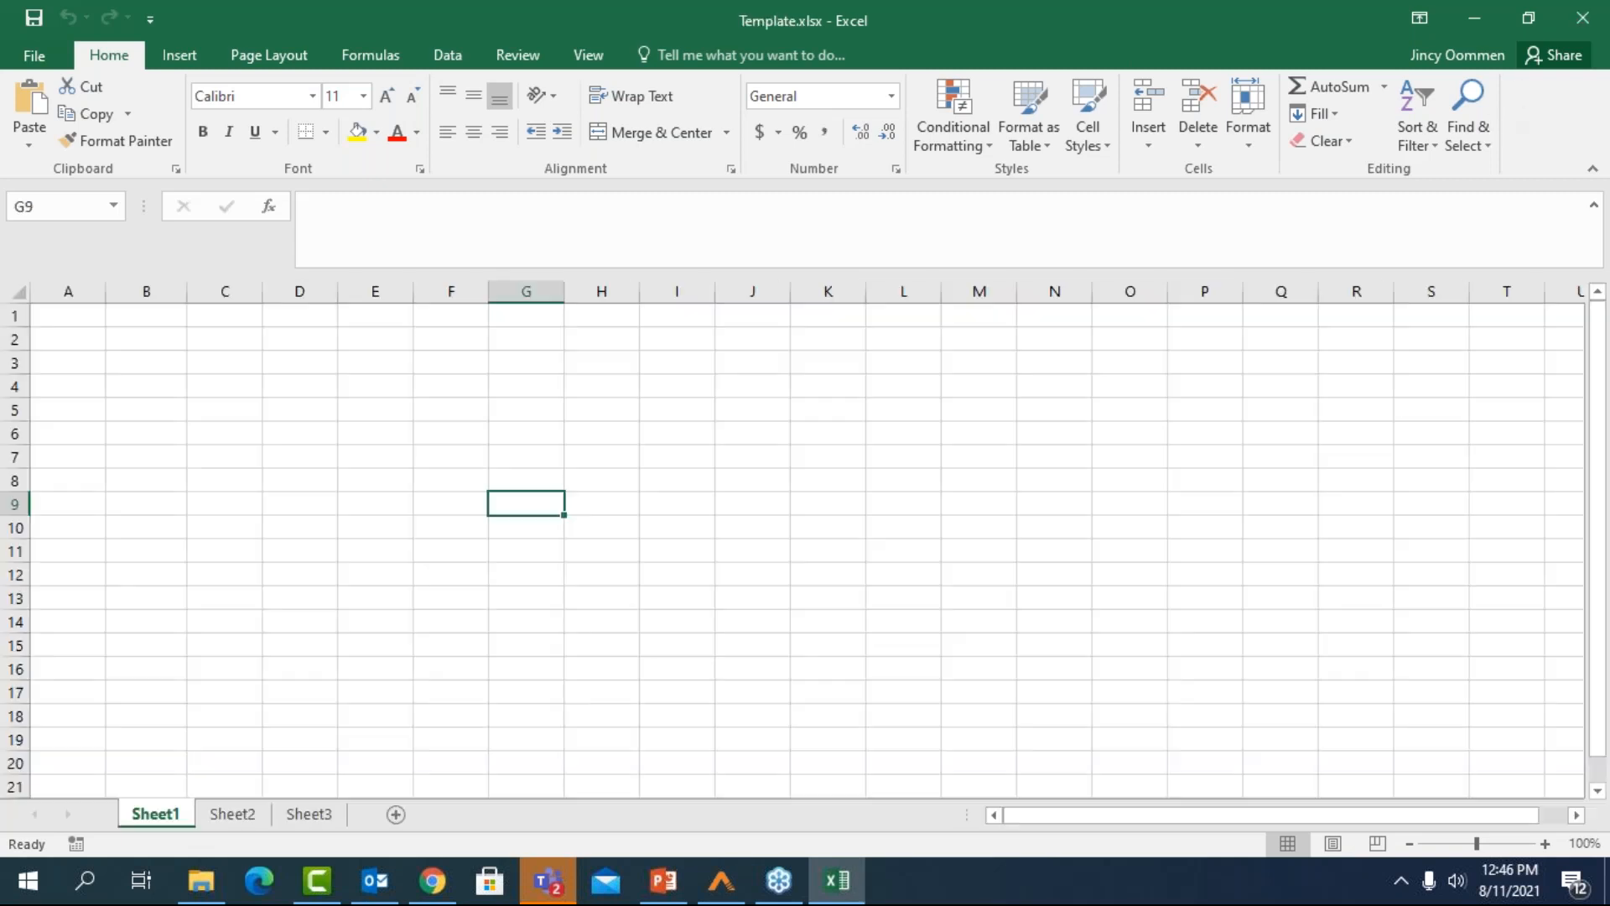
click(1583, 17)
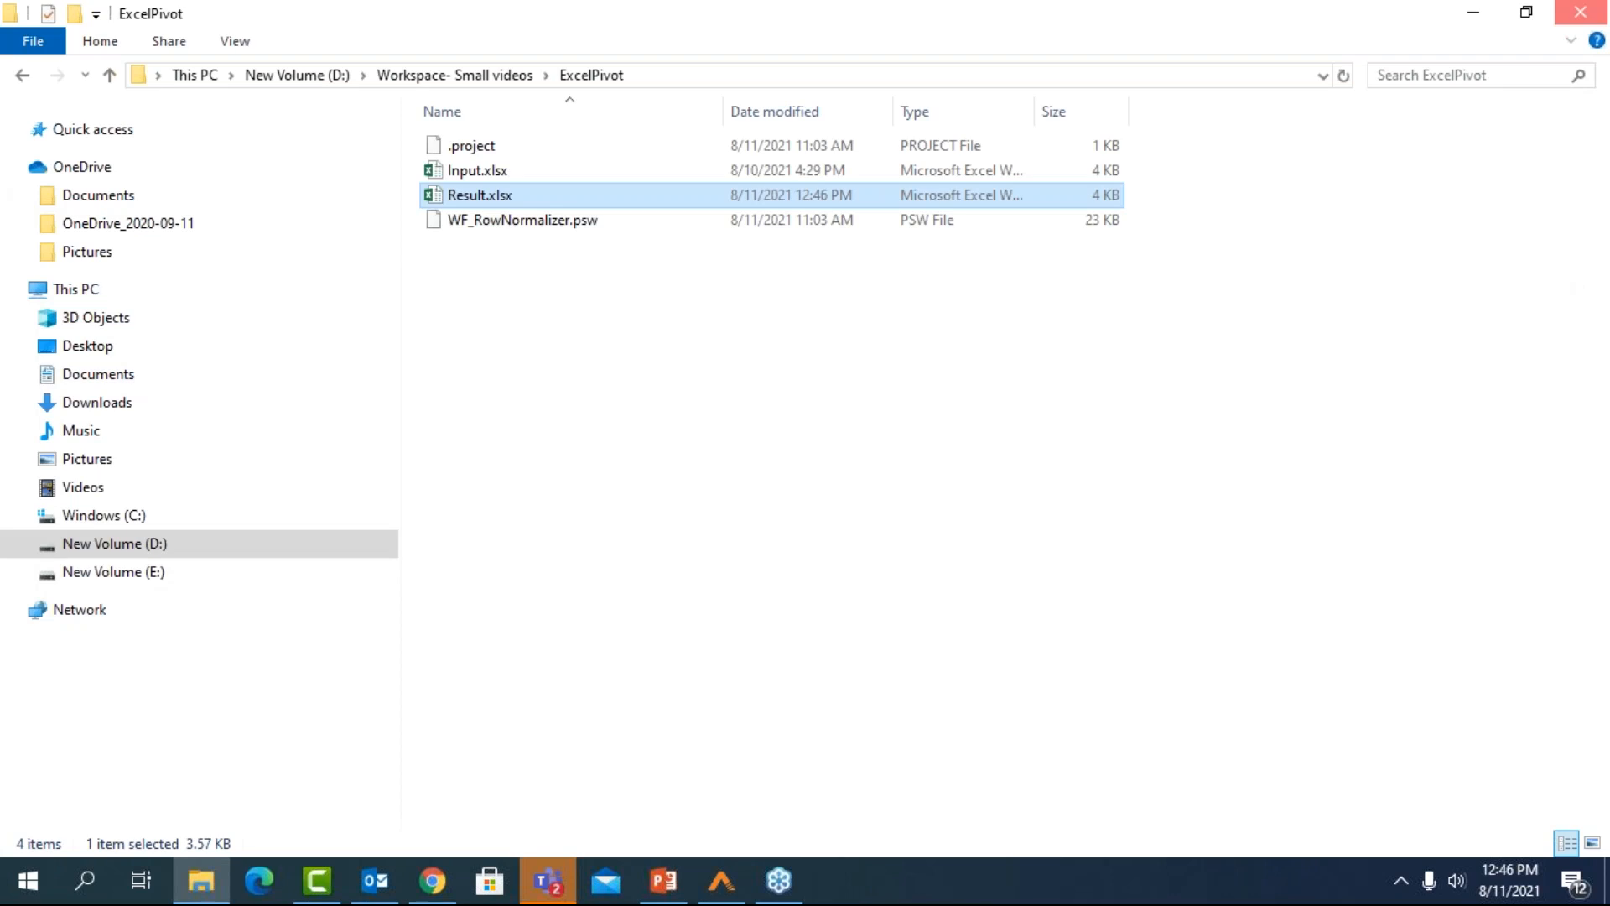
click(1581, 12)
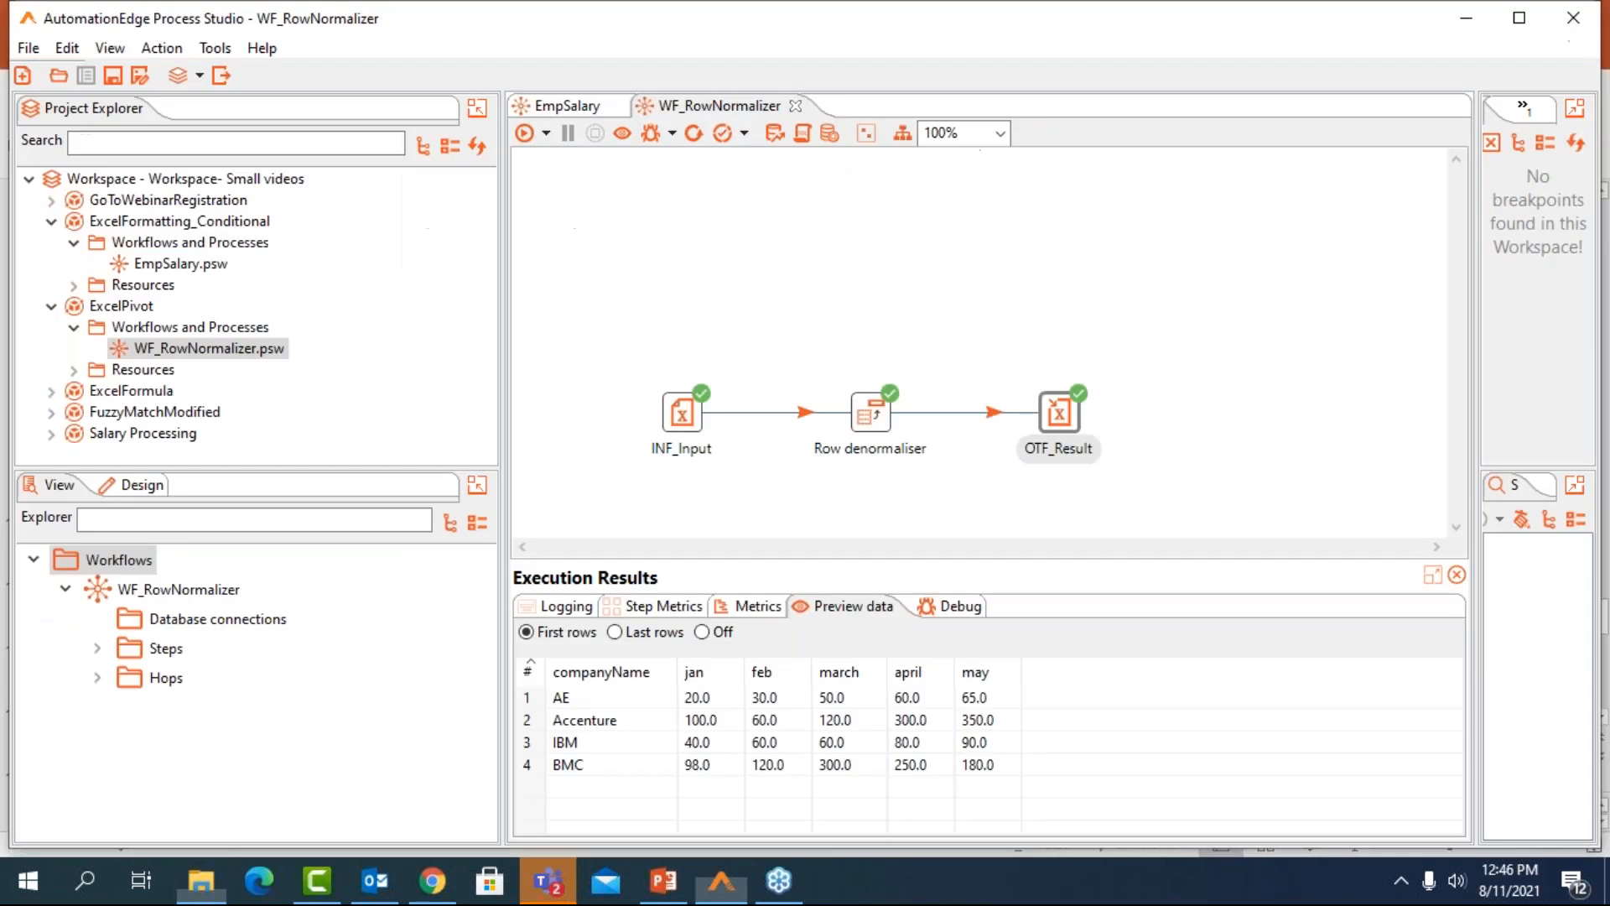
Open the ExcelTry.psw workflow from the ExcelFormula project
click(51, 392)
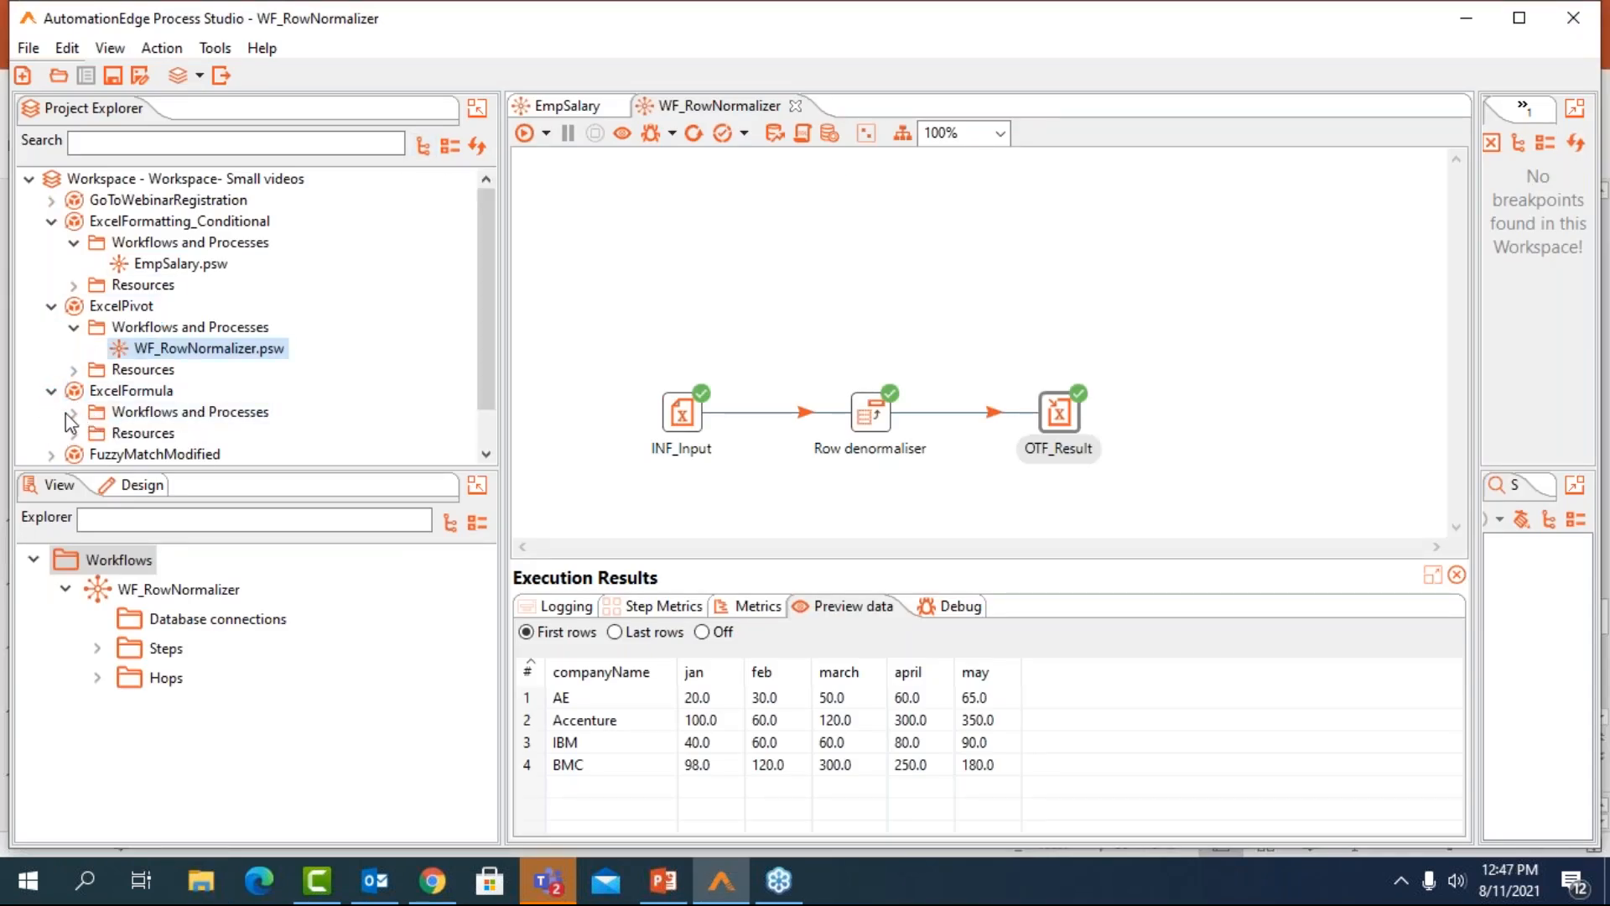
click(72, 412)
click(146, 436)
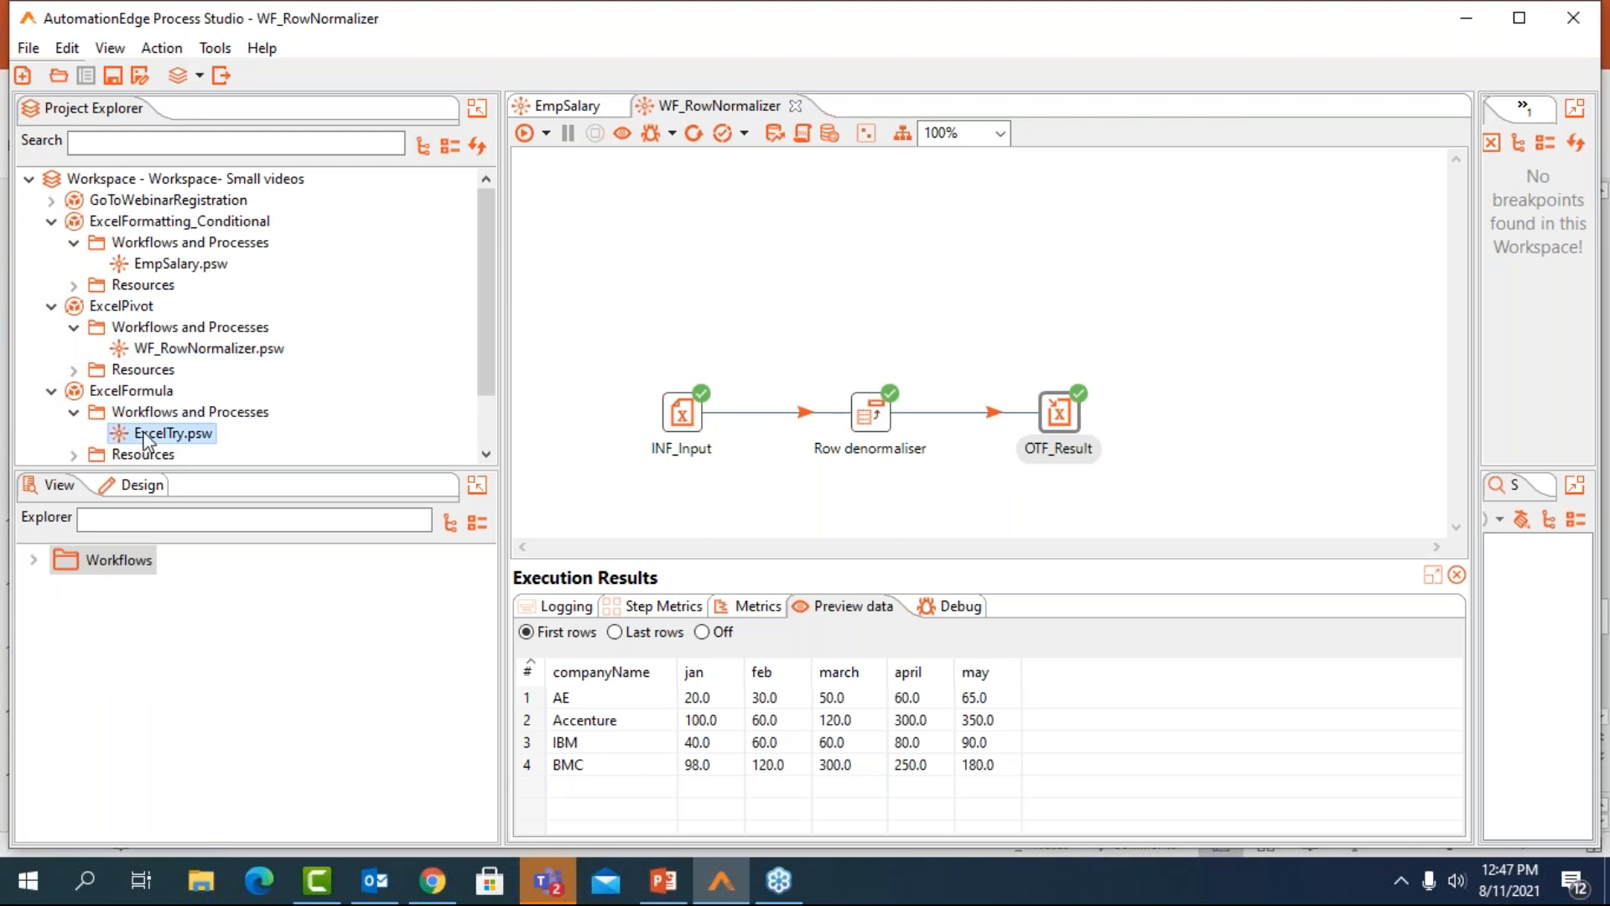
double_click(147, 435)
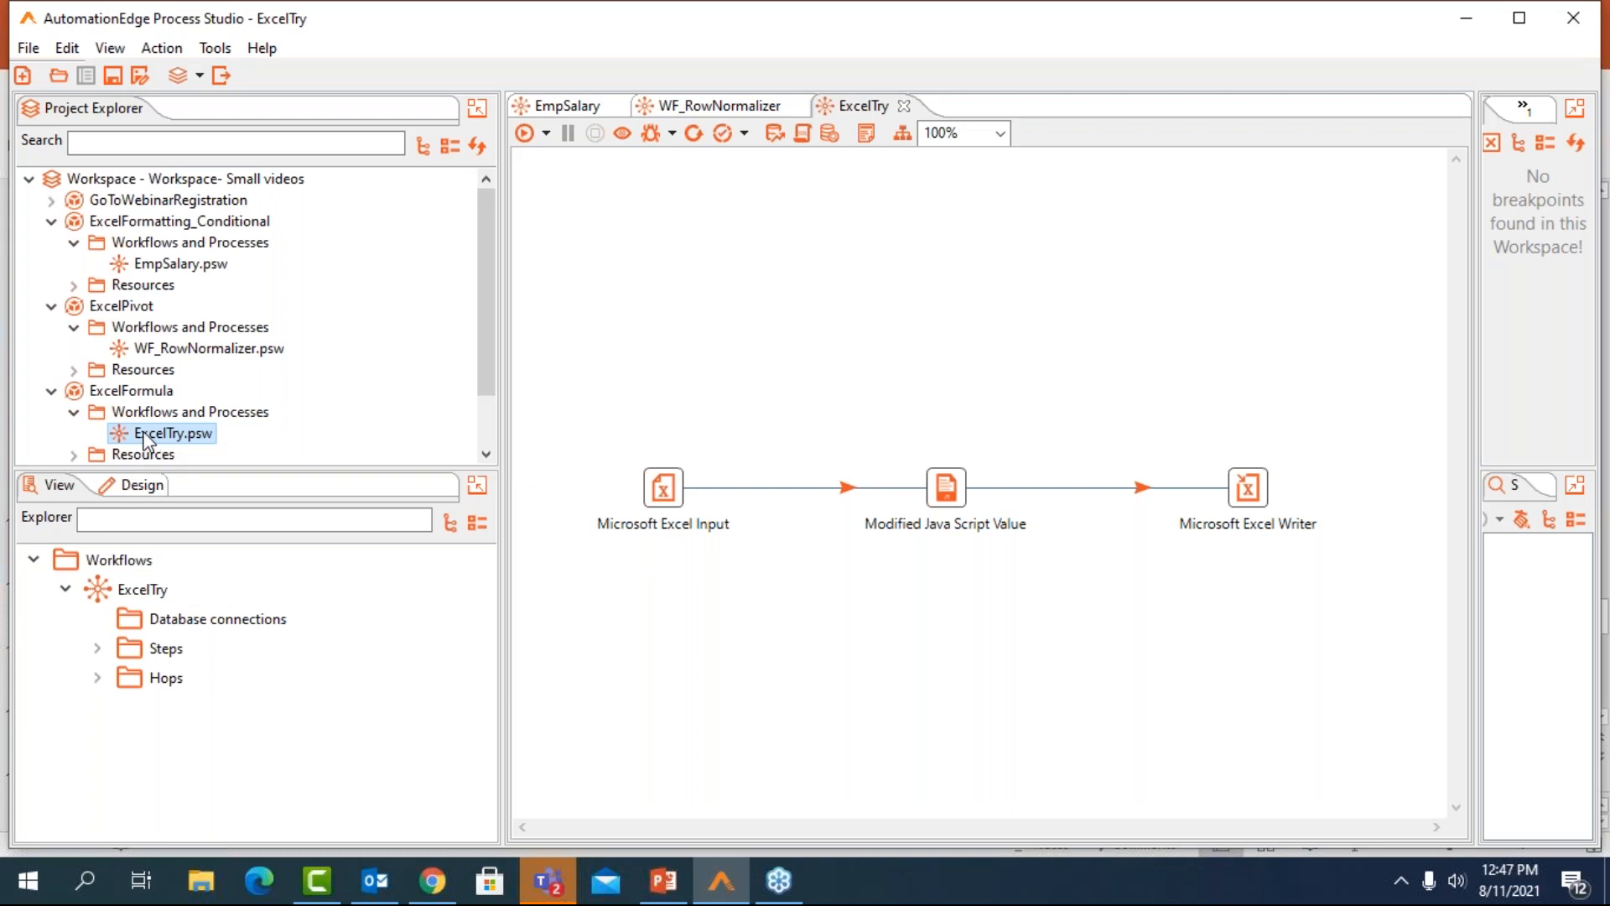
Preview the rows read by the Microsoft Excel Input step and close its settings
double_click(669, 474)
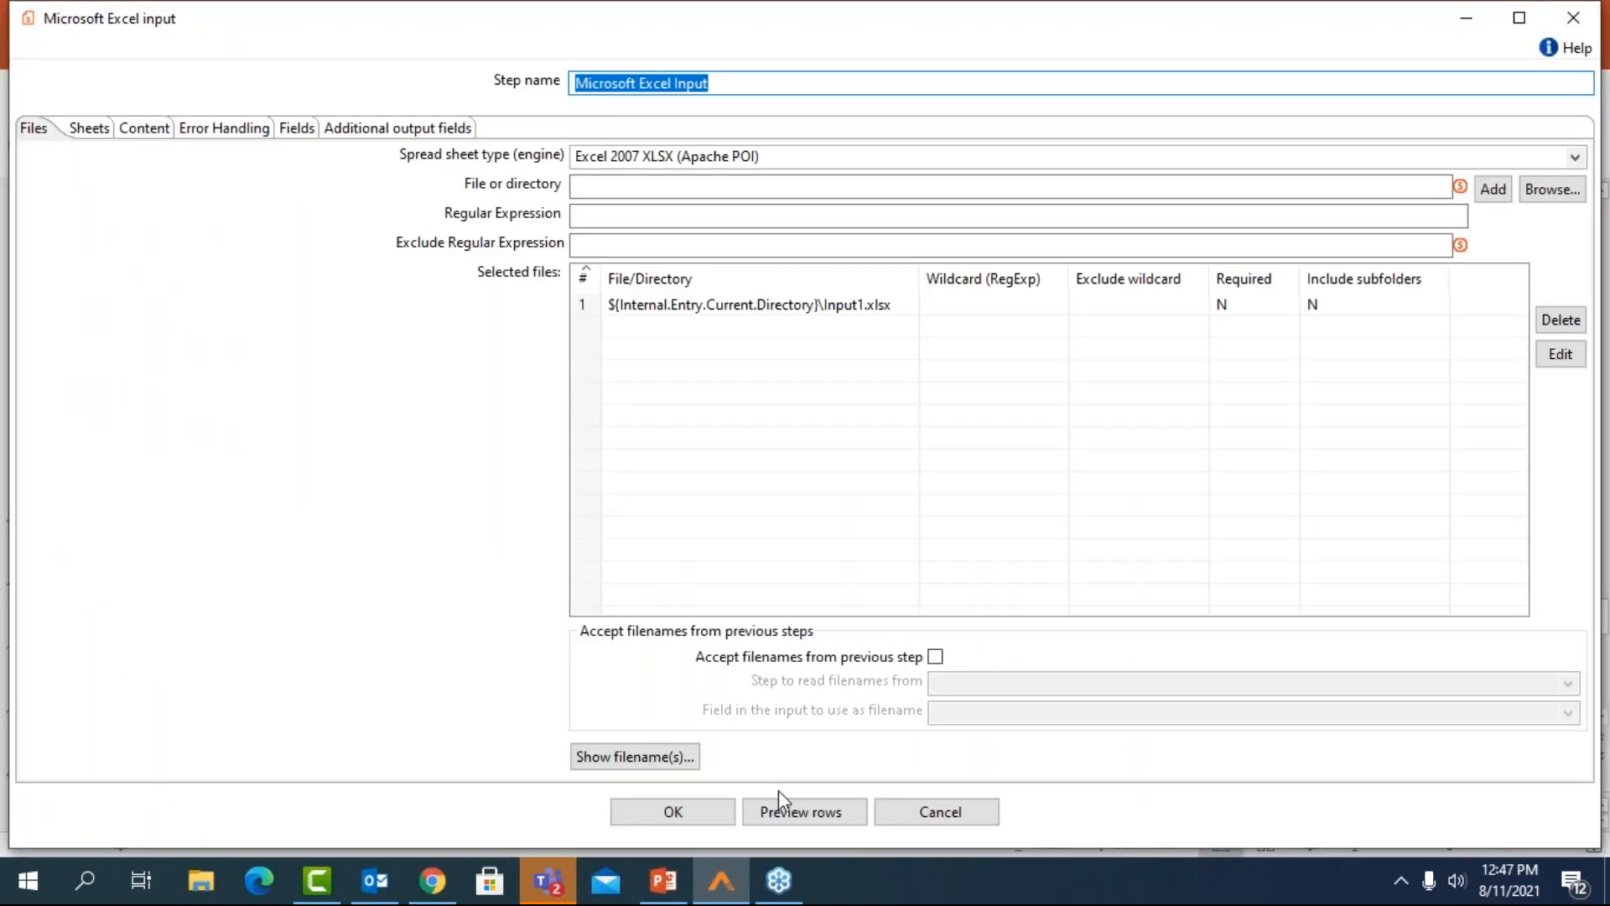
click(784, 810)
click(336, 277)
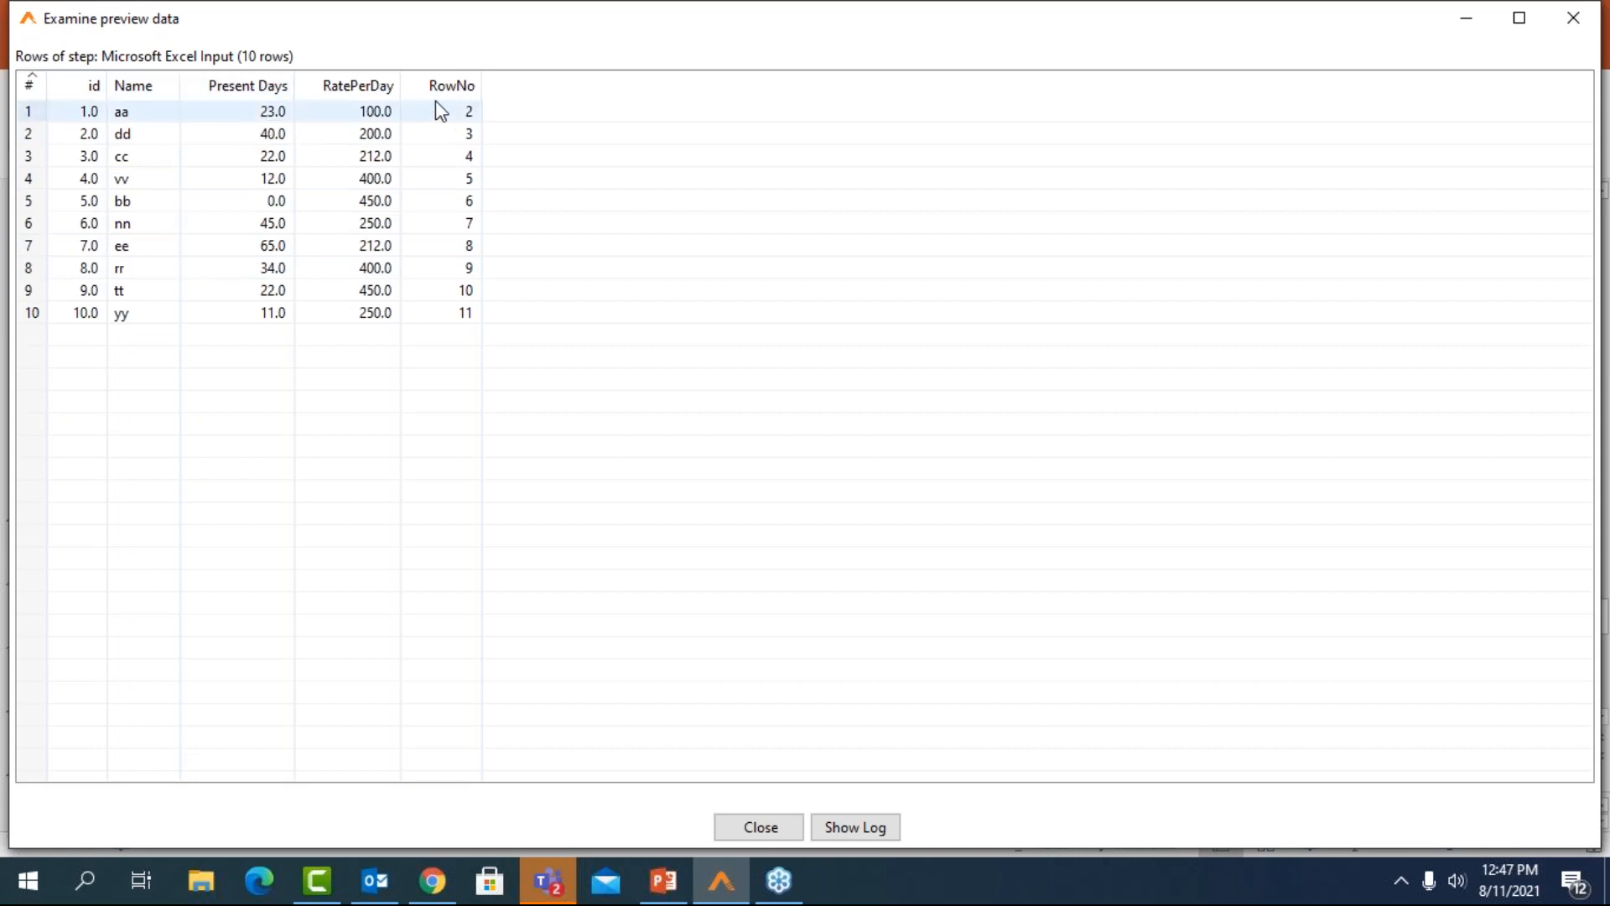
click(1589, 21)
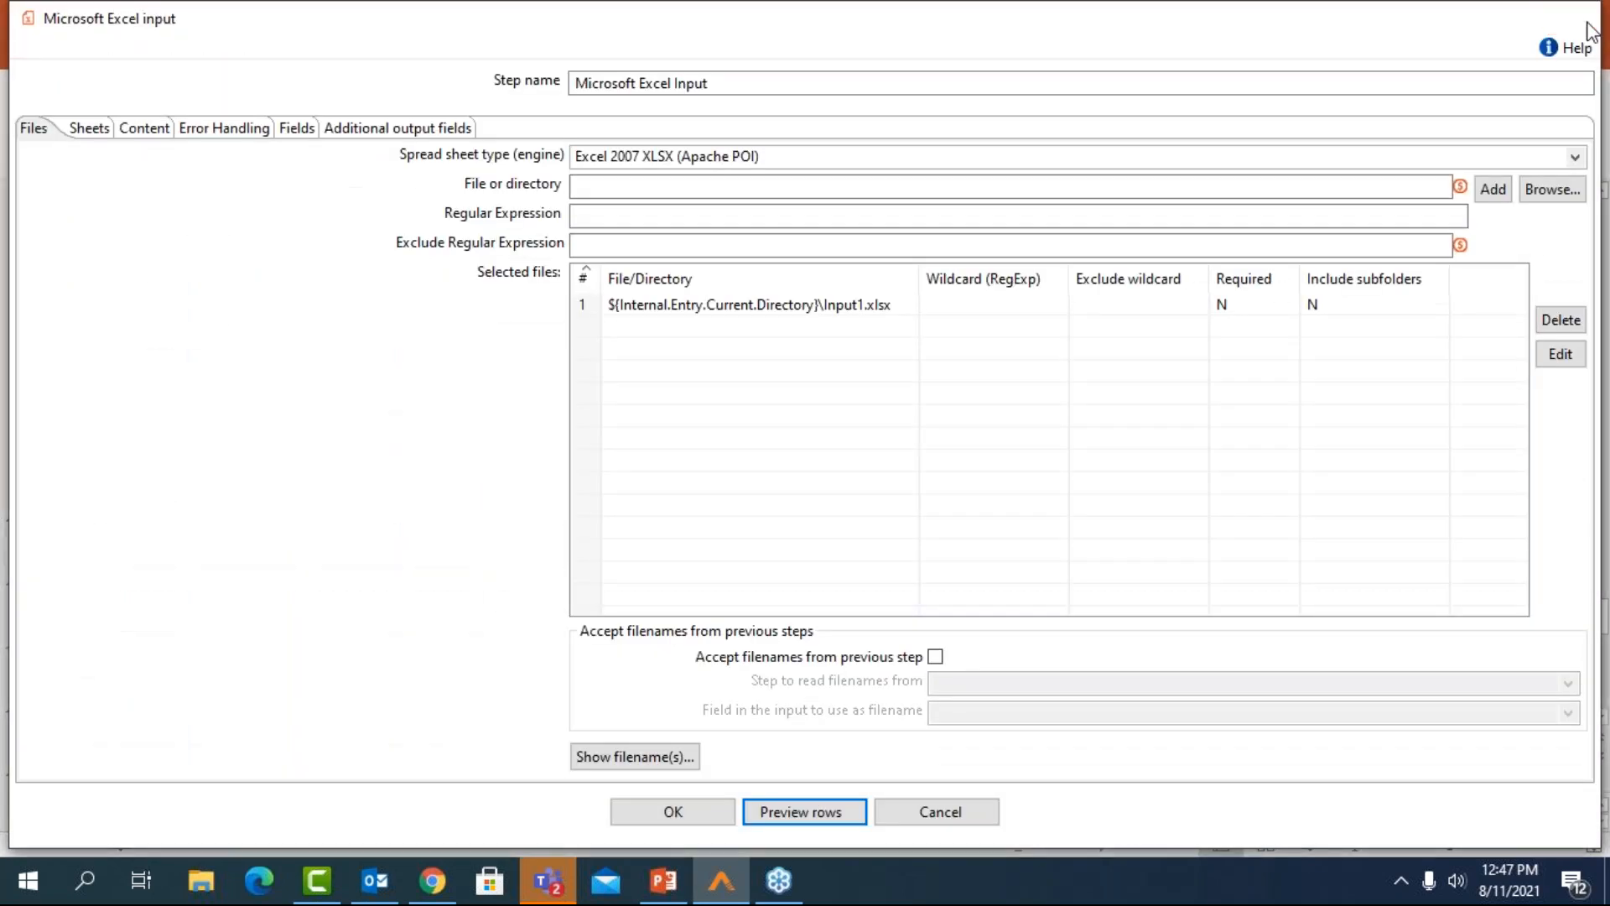
click(1585, 15)
Review the Modified Java Script Value script and the Microsoft Excel Writer's file and content settings, including the field contains formula column, closing both dialogs
double_click(948, 488)
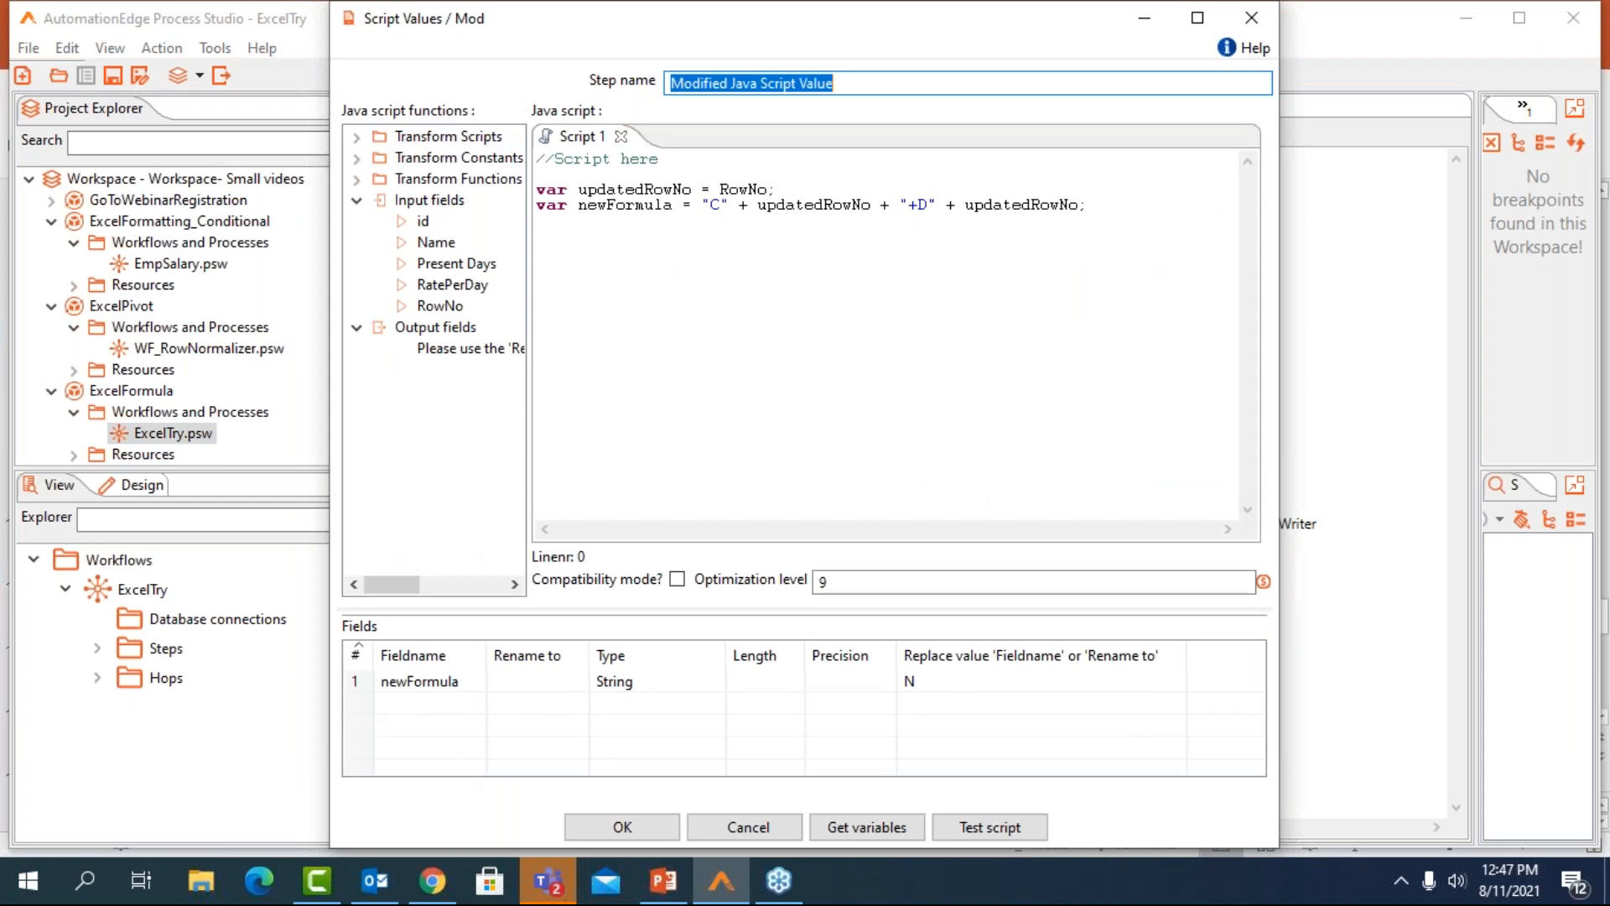
click(1255, 13)
double_click(1257, 493)
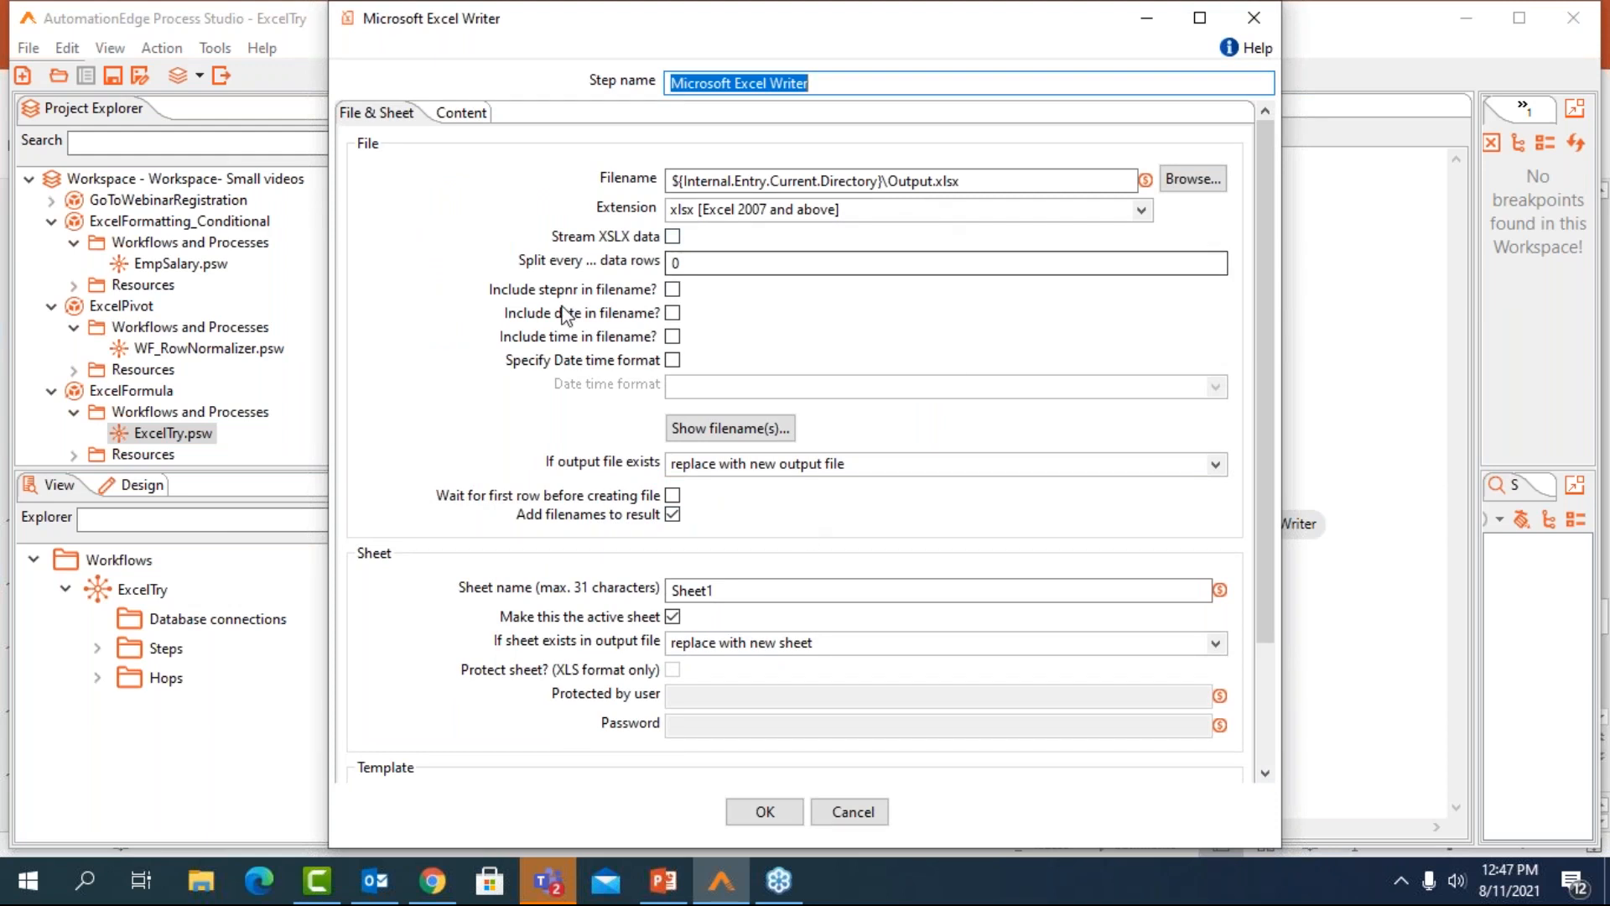
click(462, 114)
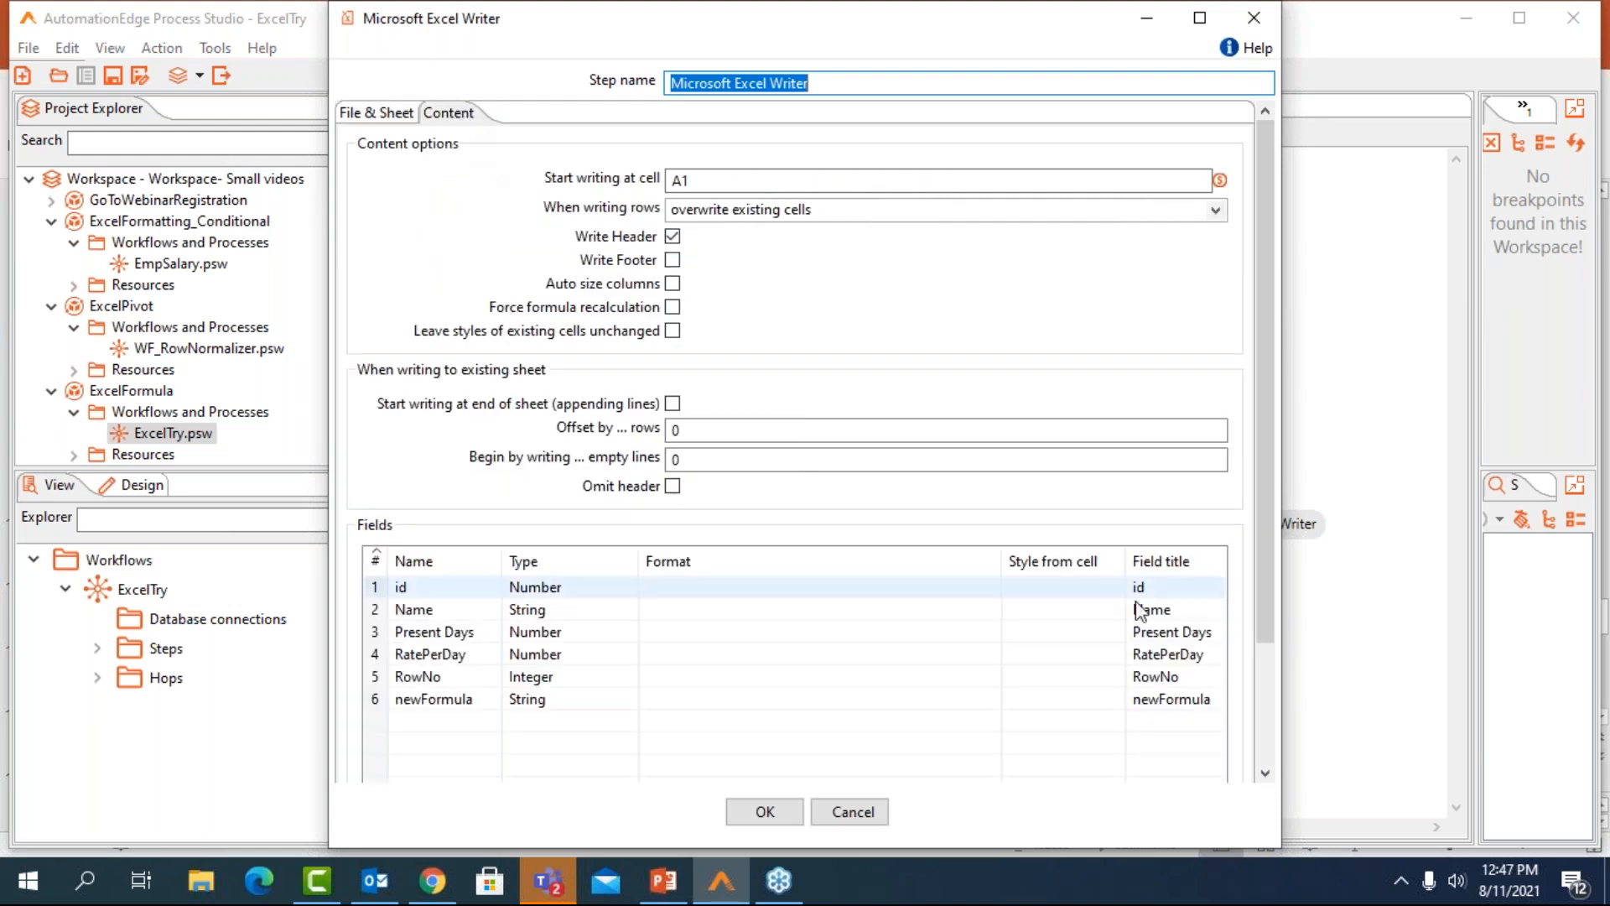
drag(1264, 517, 1281, 684)
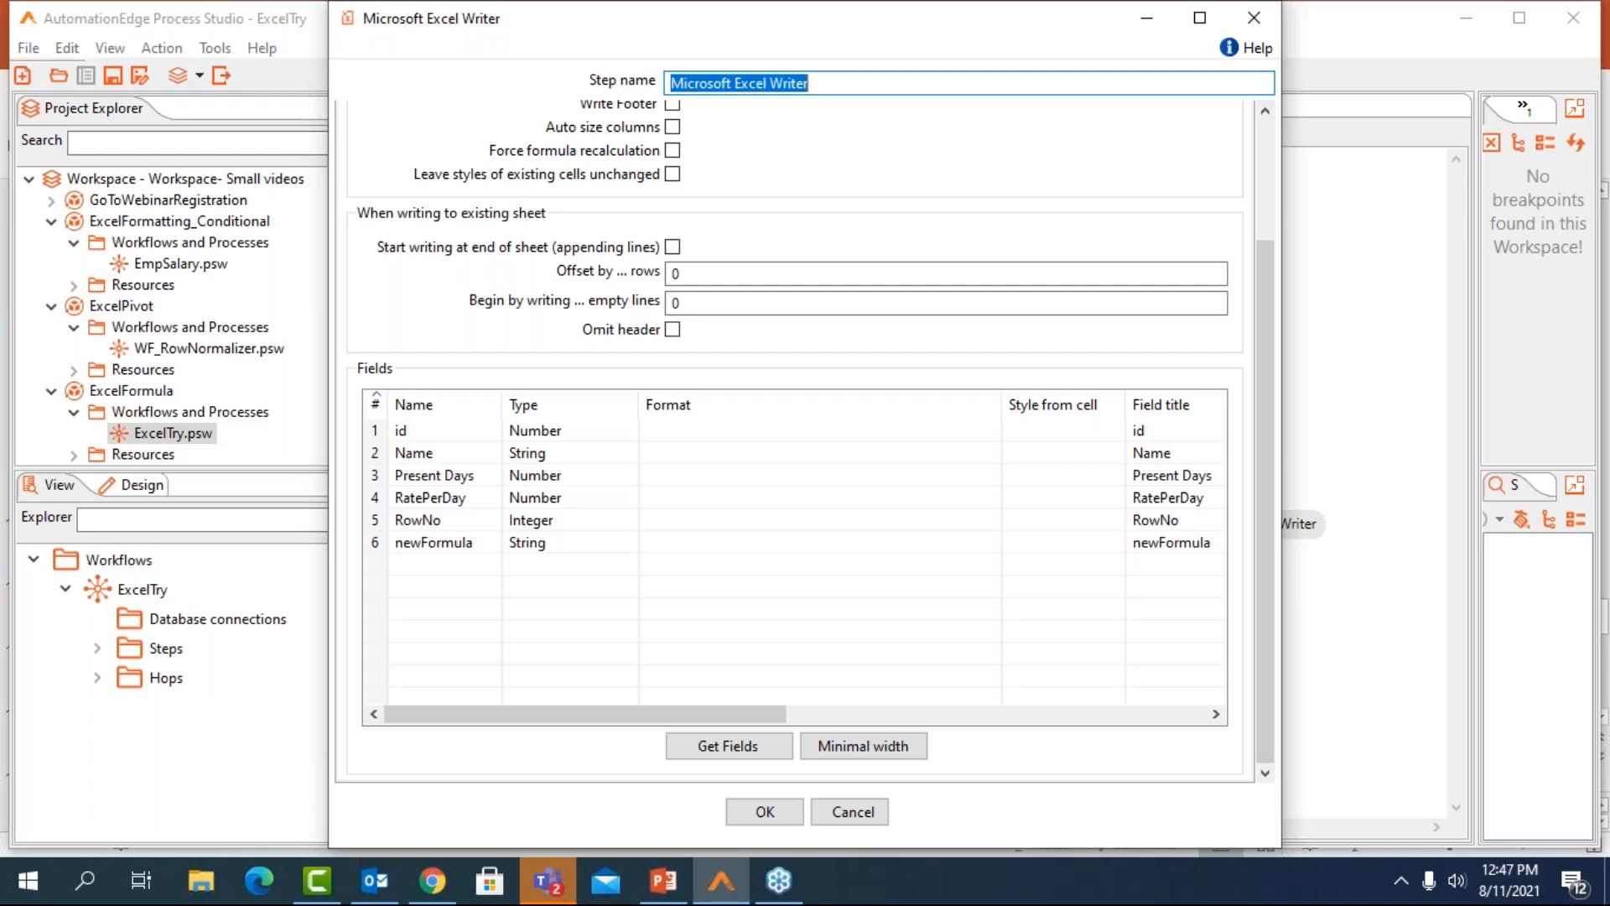
drag(694, 714, 771, 712)
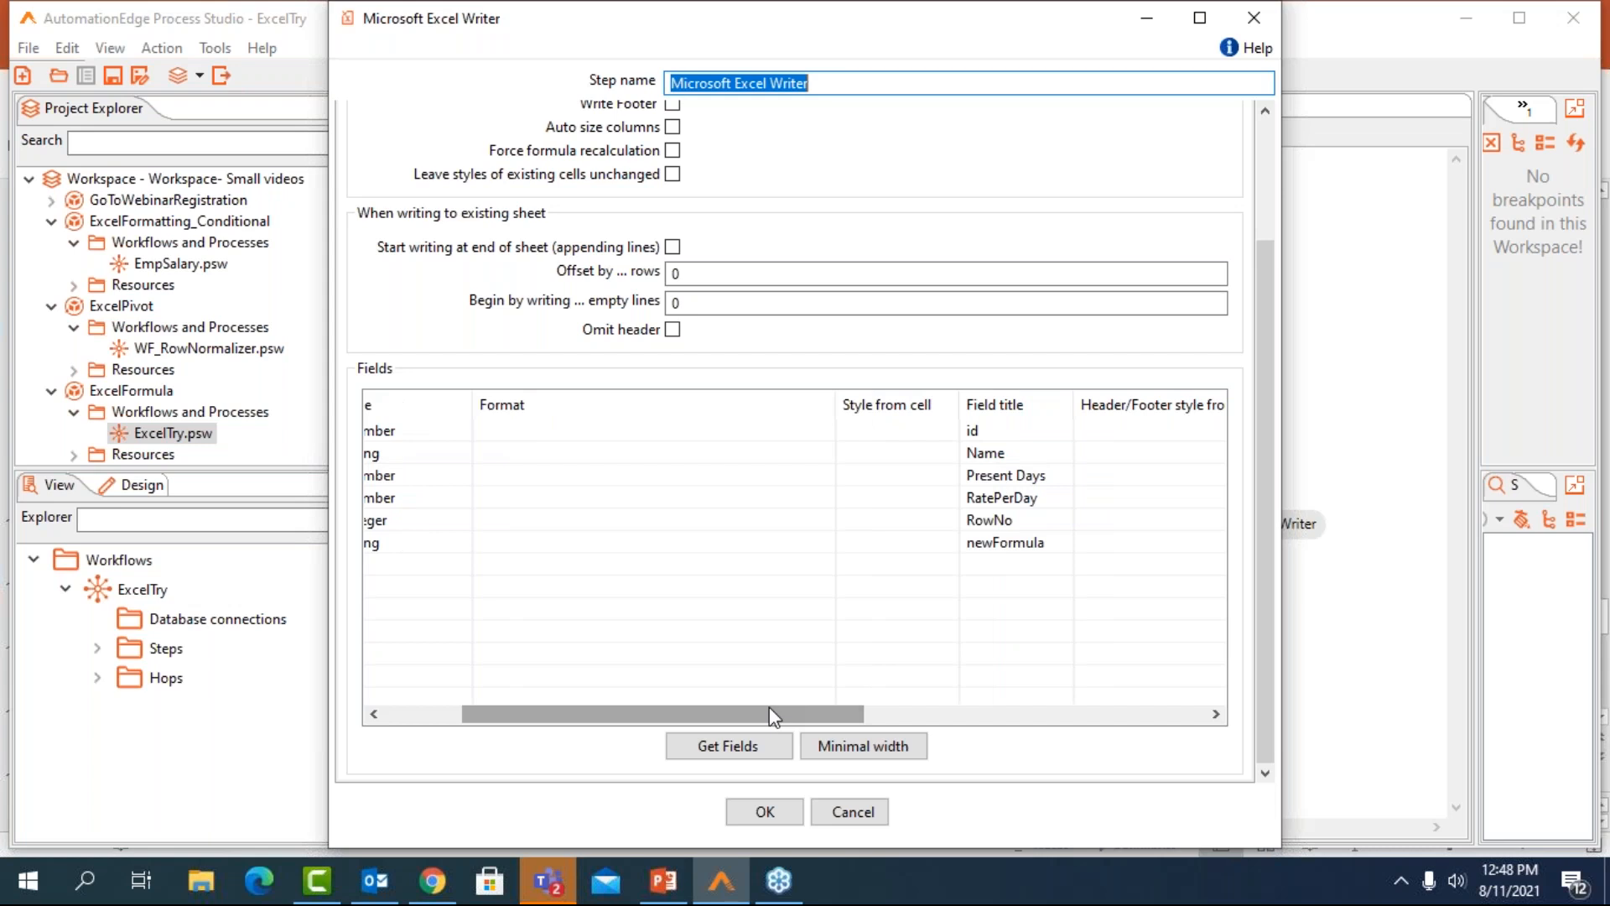
drag(769, 710, 903, 714)
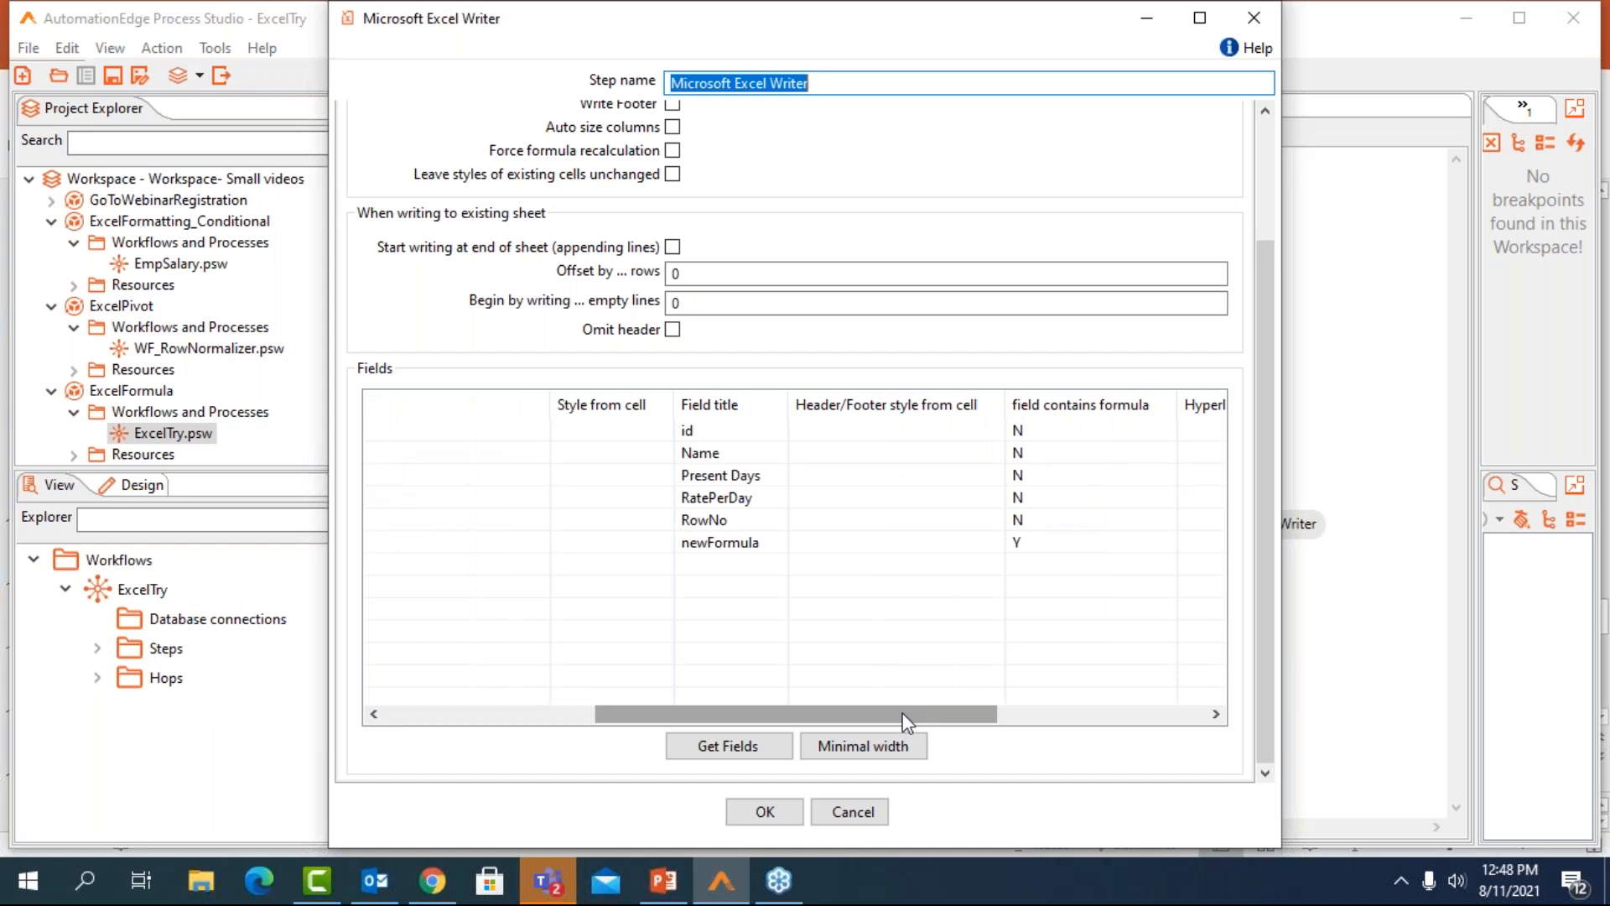
drag(950, 722, 1049, 723)
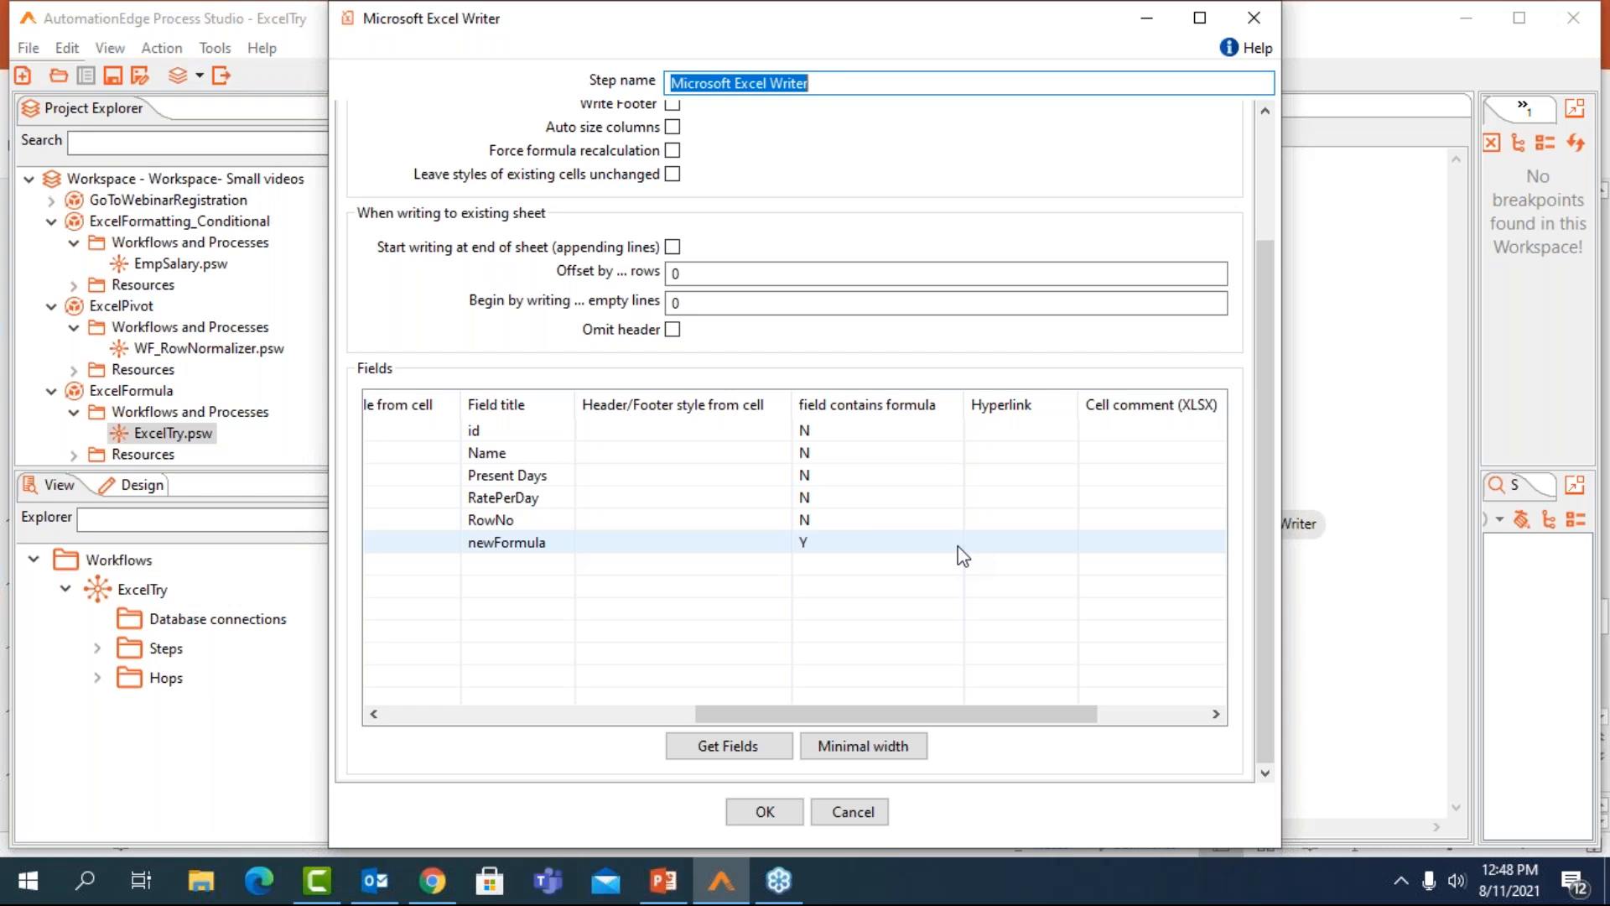
click(1255, 21)
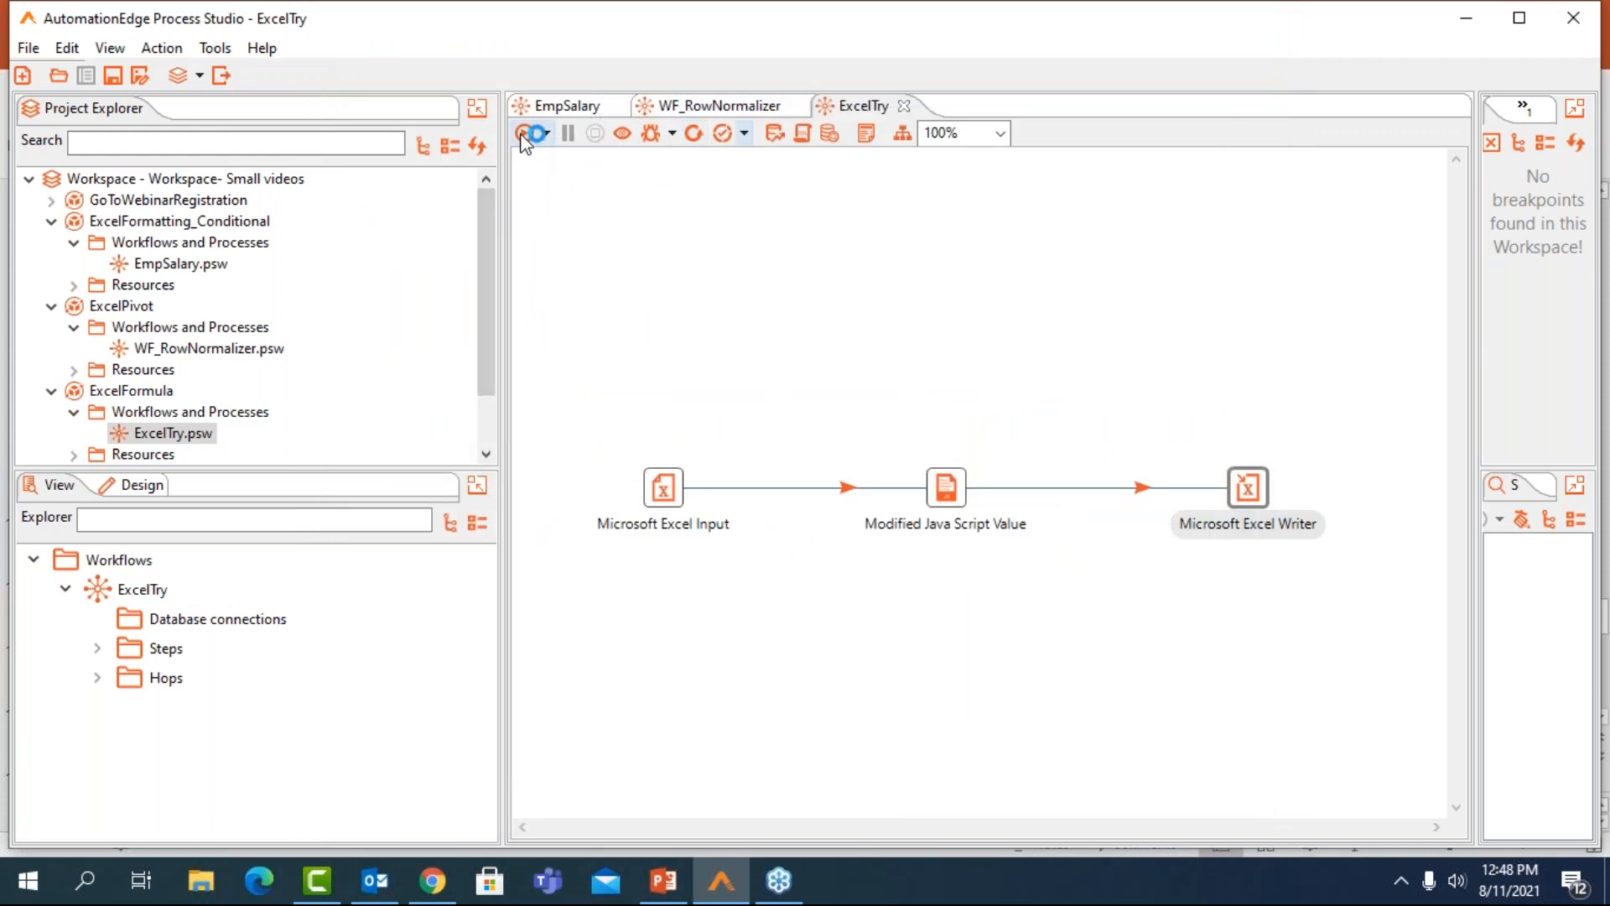
Run the ExcelTry workflow and show the preview data of the Microsoft Excel Writer step
click(524, 134)
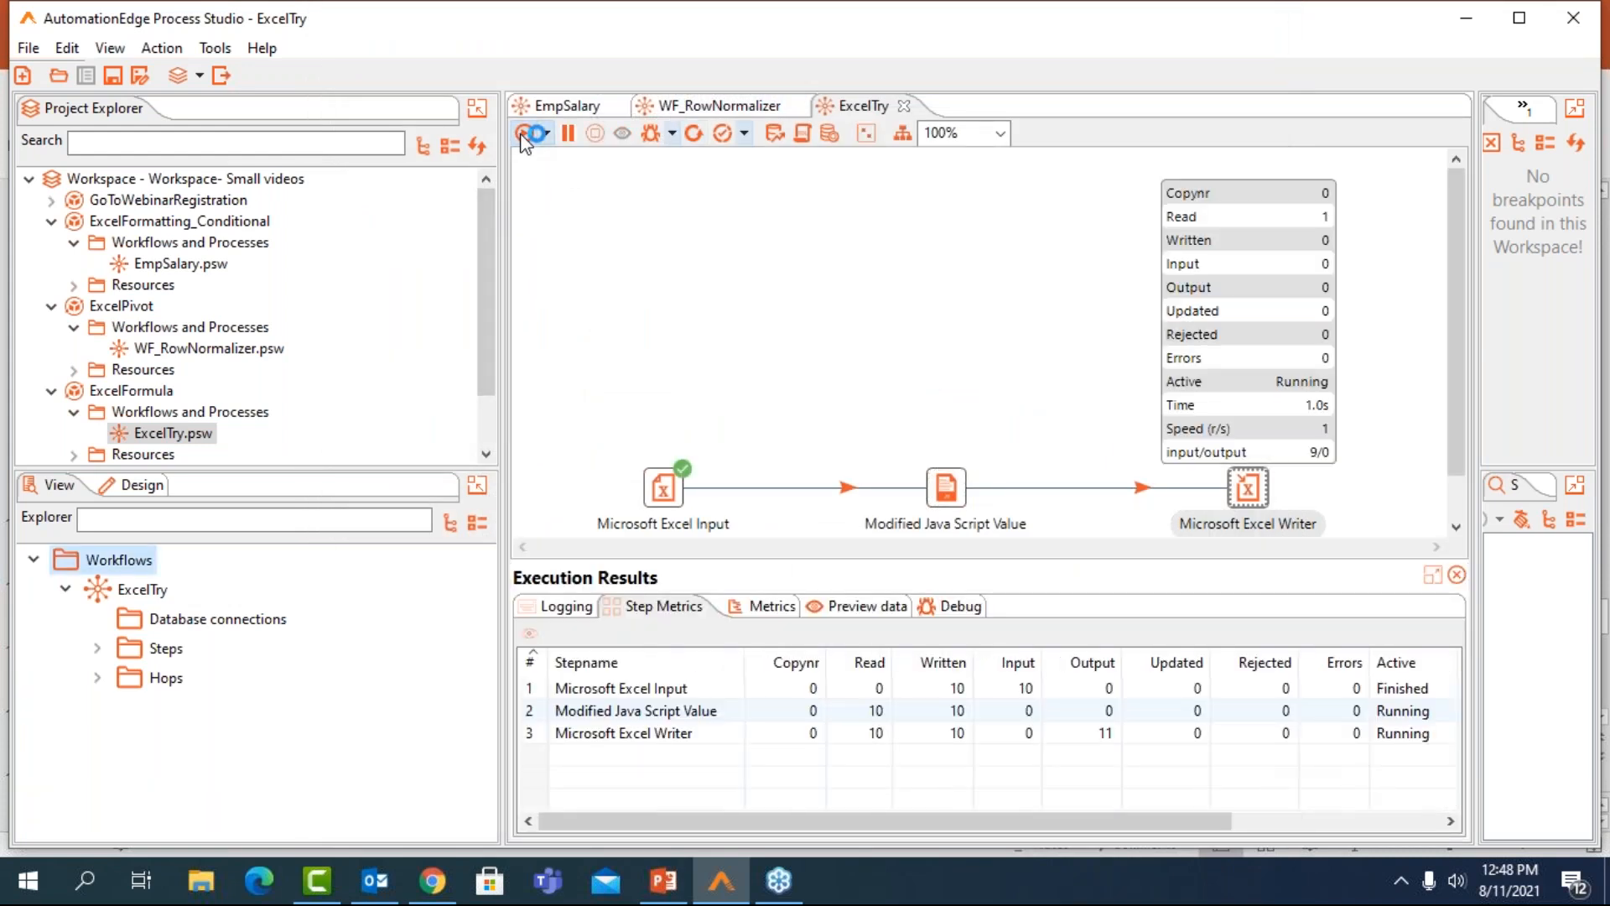
click(889, 607)
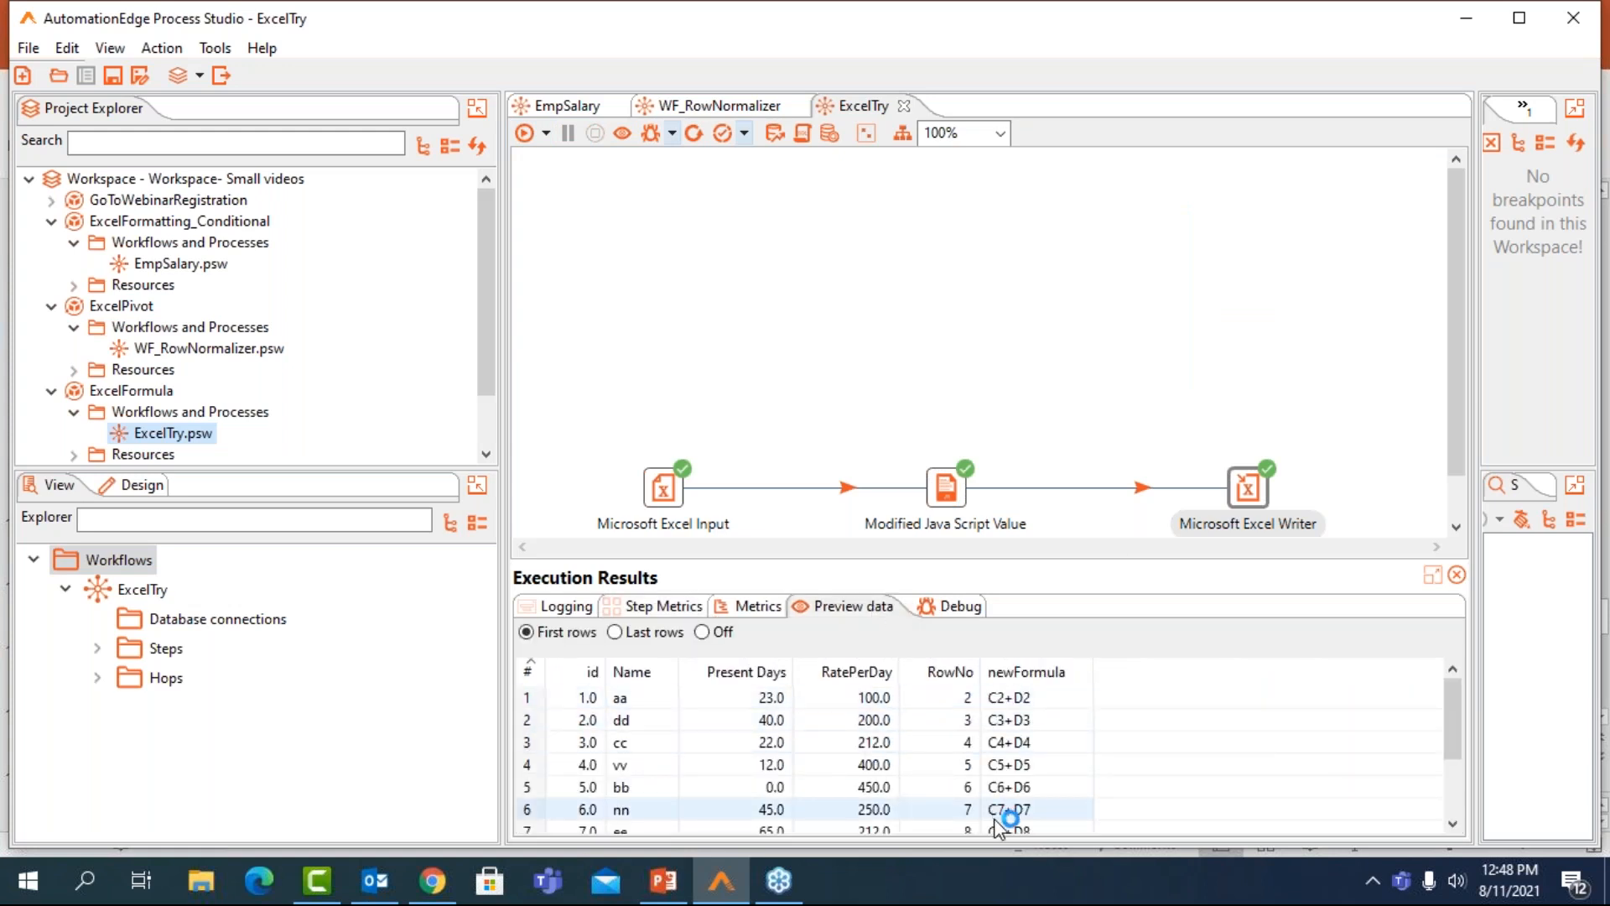
Switch to File Explorer, open Output.xlsx.xlsx from the ExcelFormula folder of Workspace- Small videos in Excel, and inspect the formula in cell F2
click(225, 881)
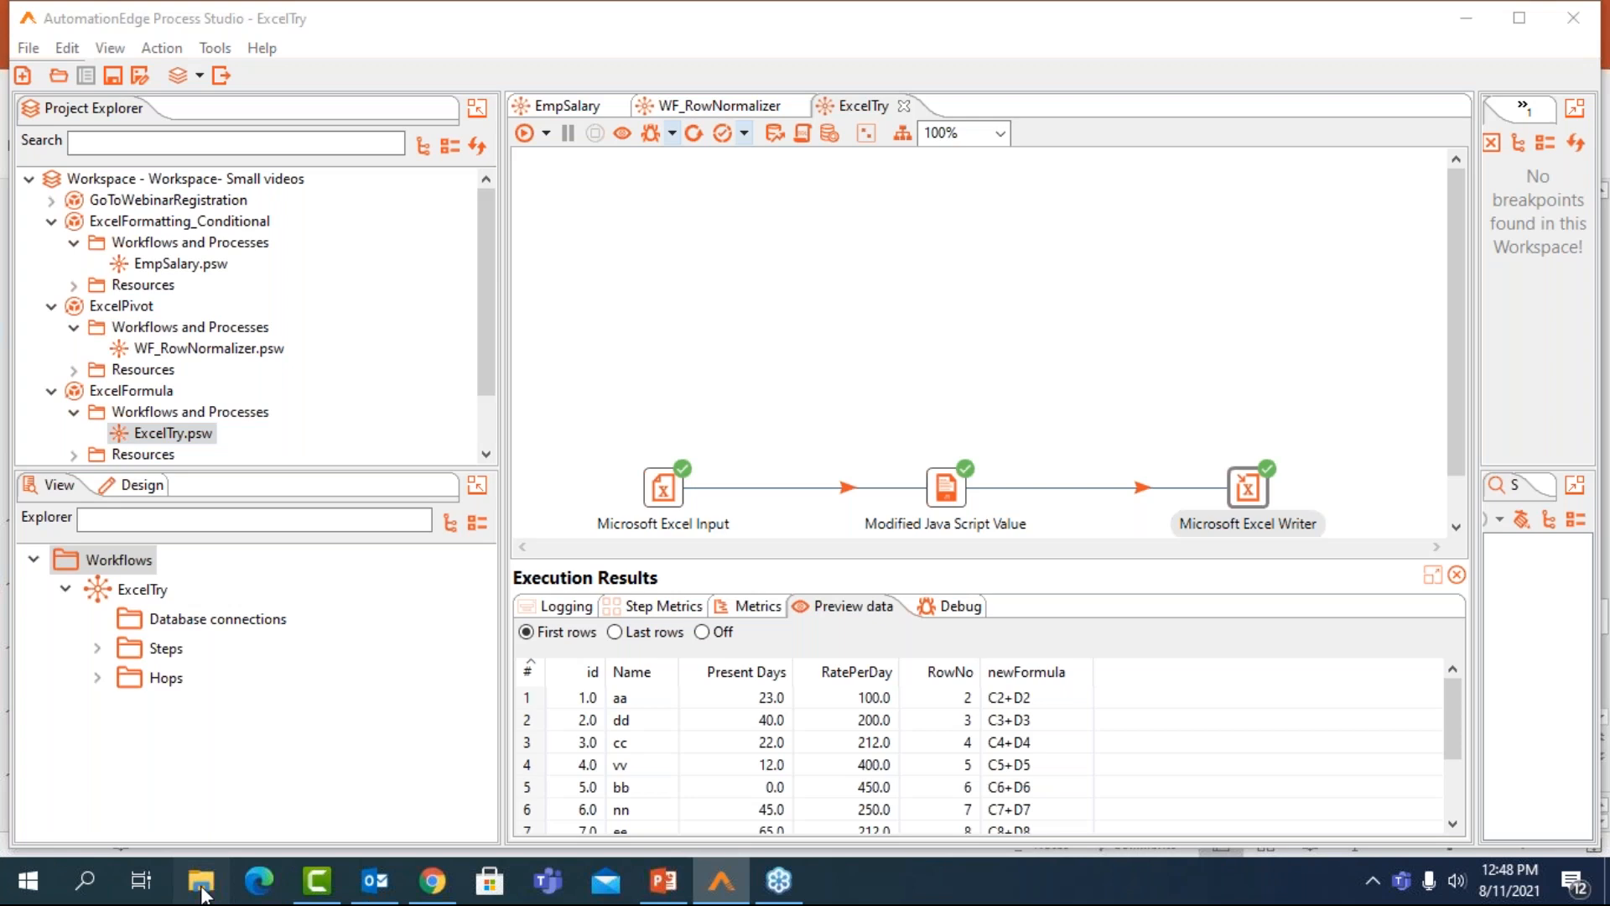
click(202, 891)
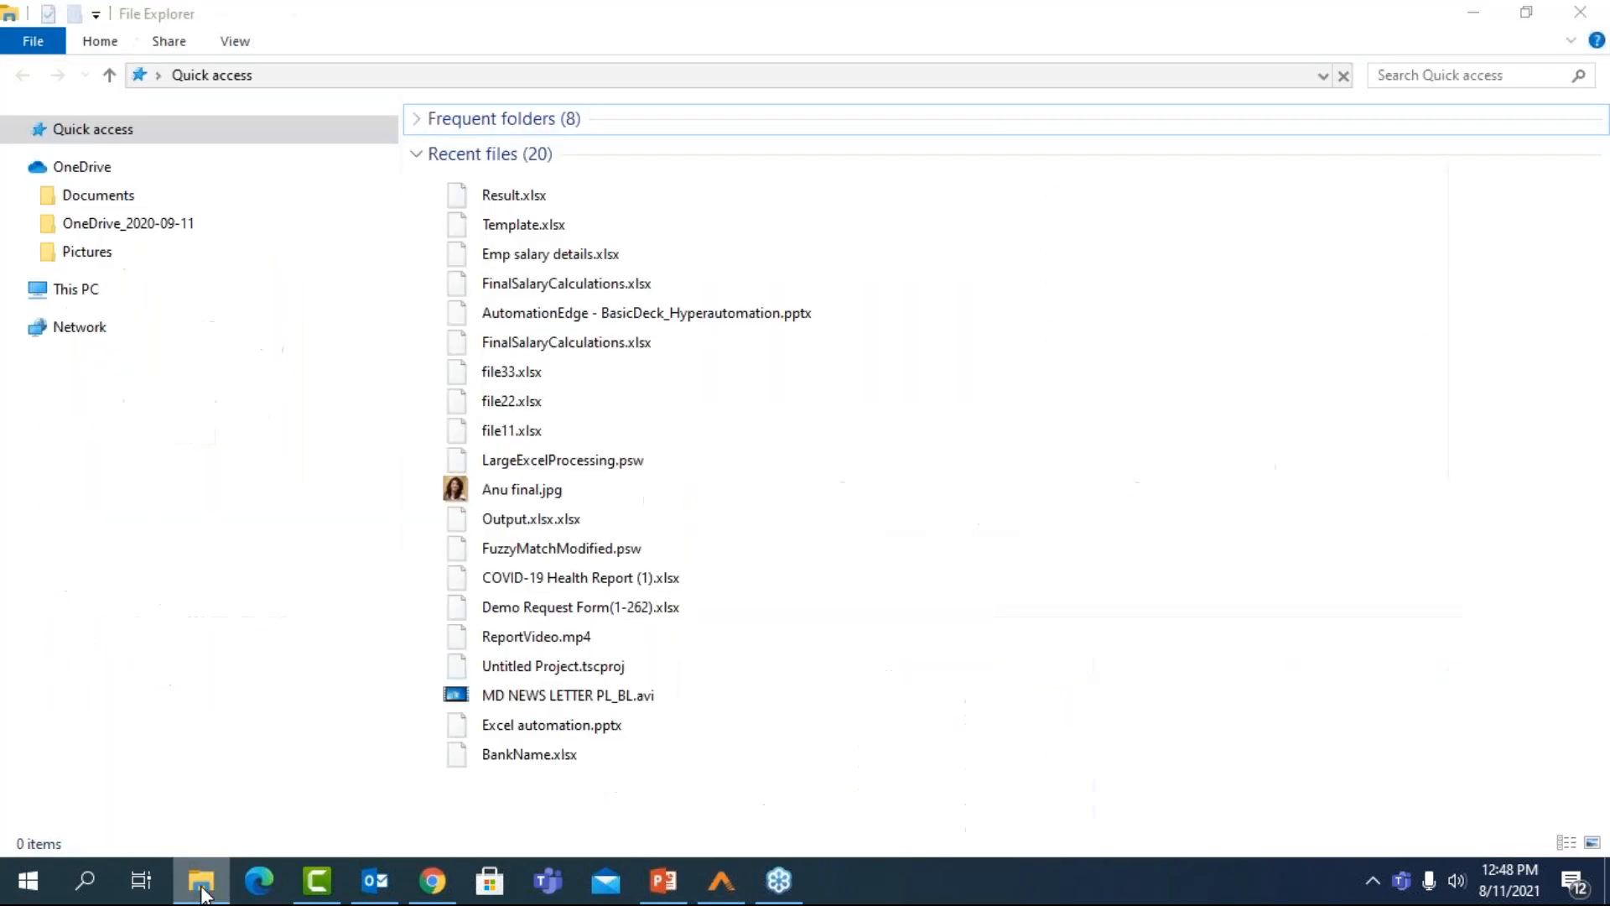
click(143, 546)
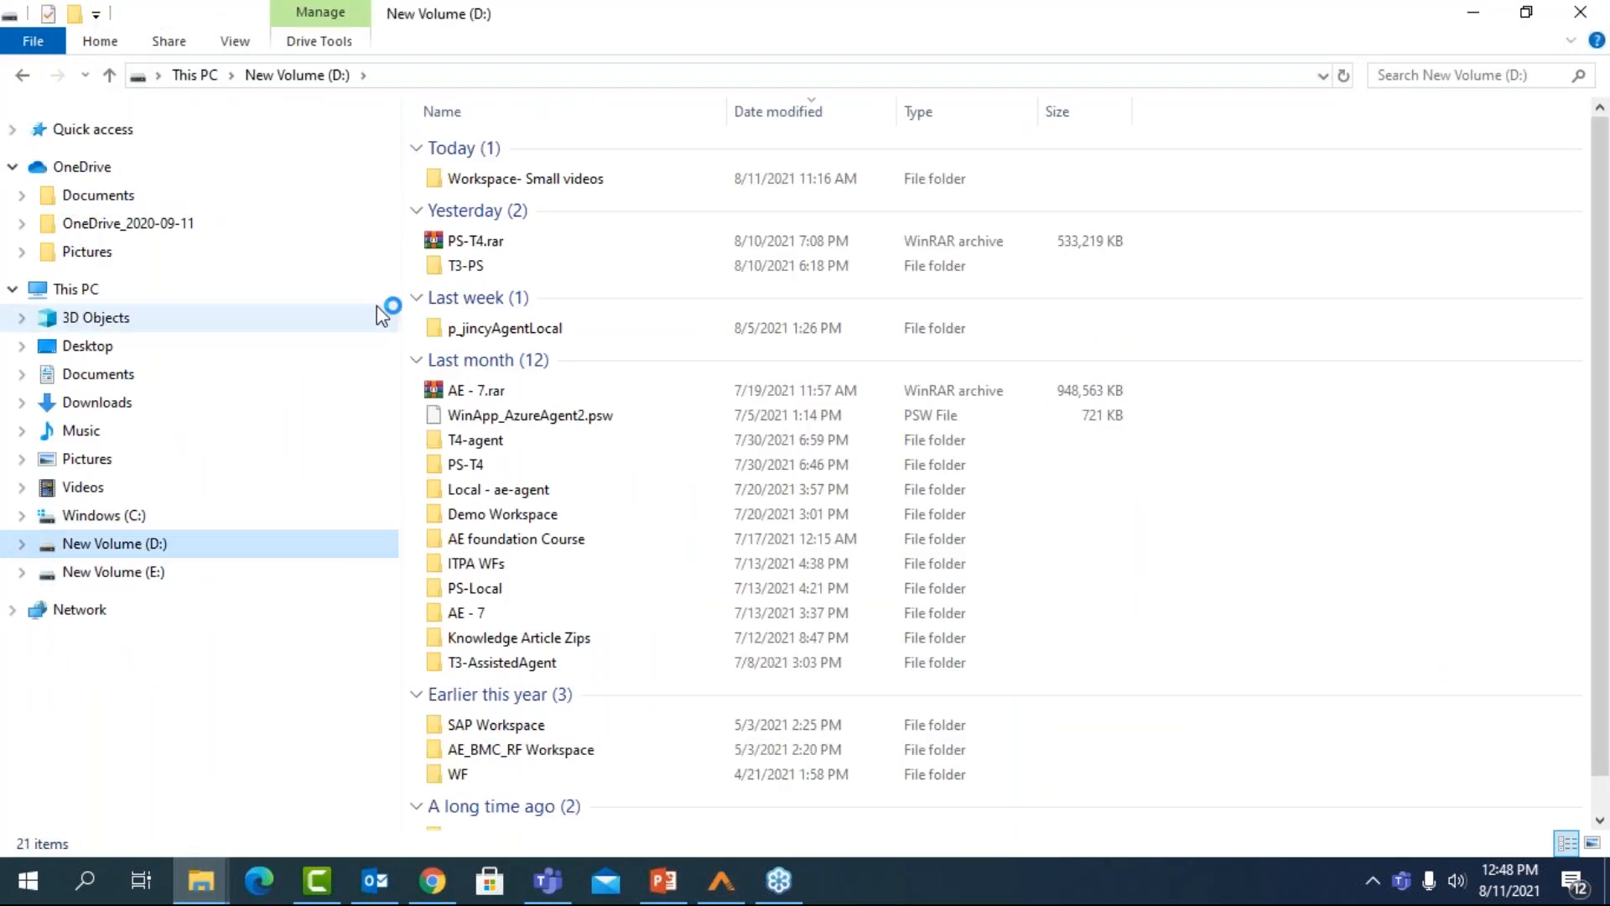
double_click(539, 174)
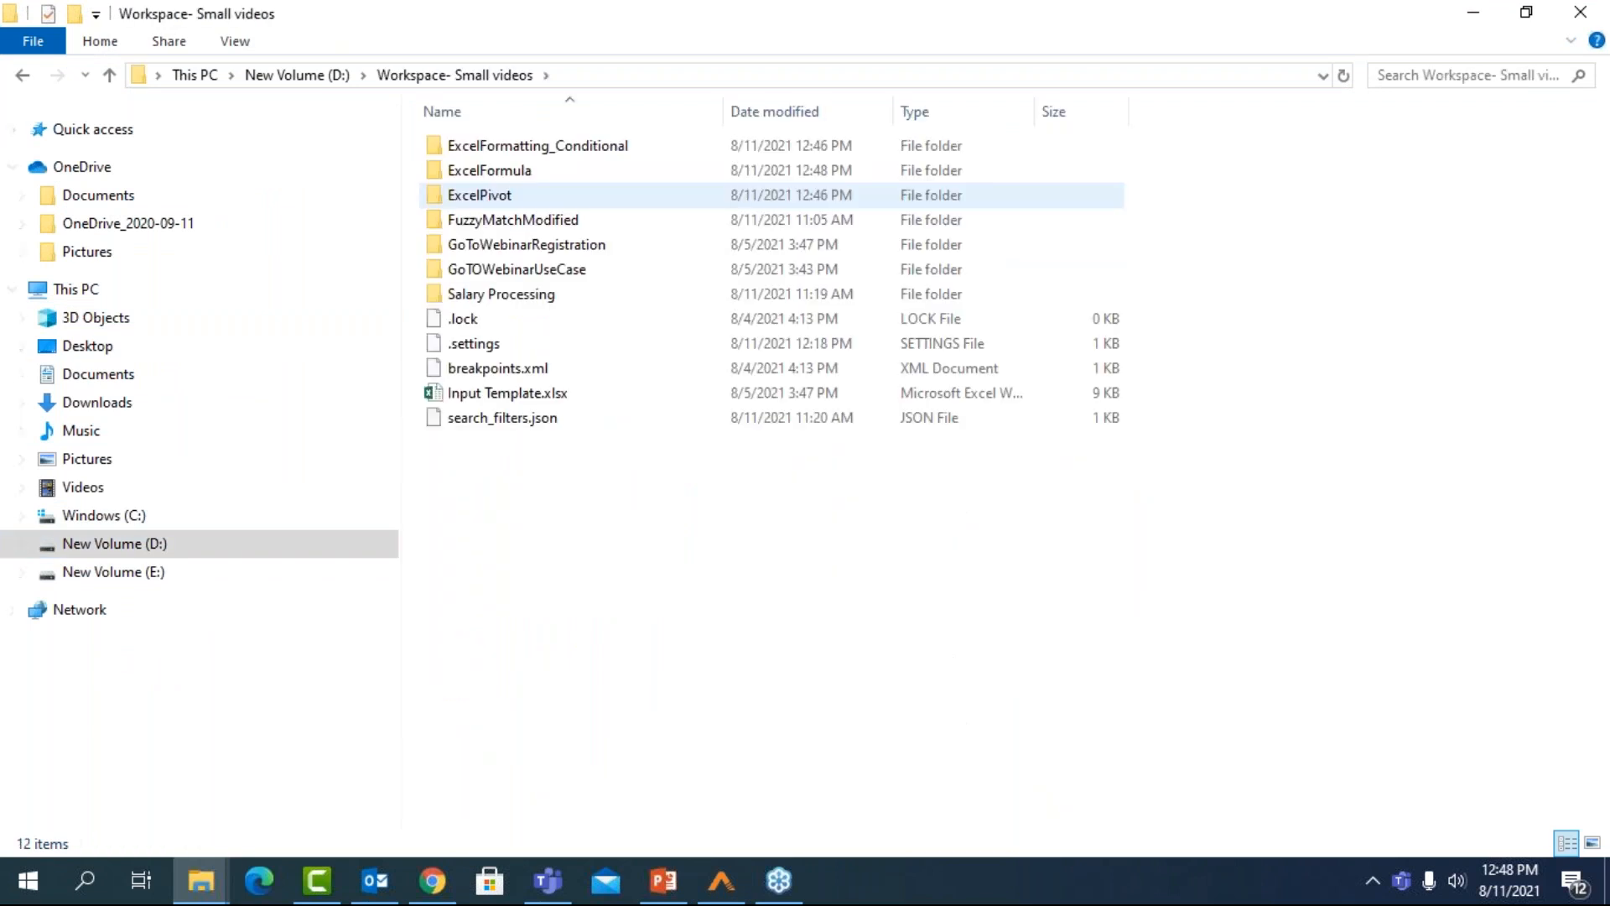
double_click(531, 169)
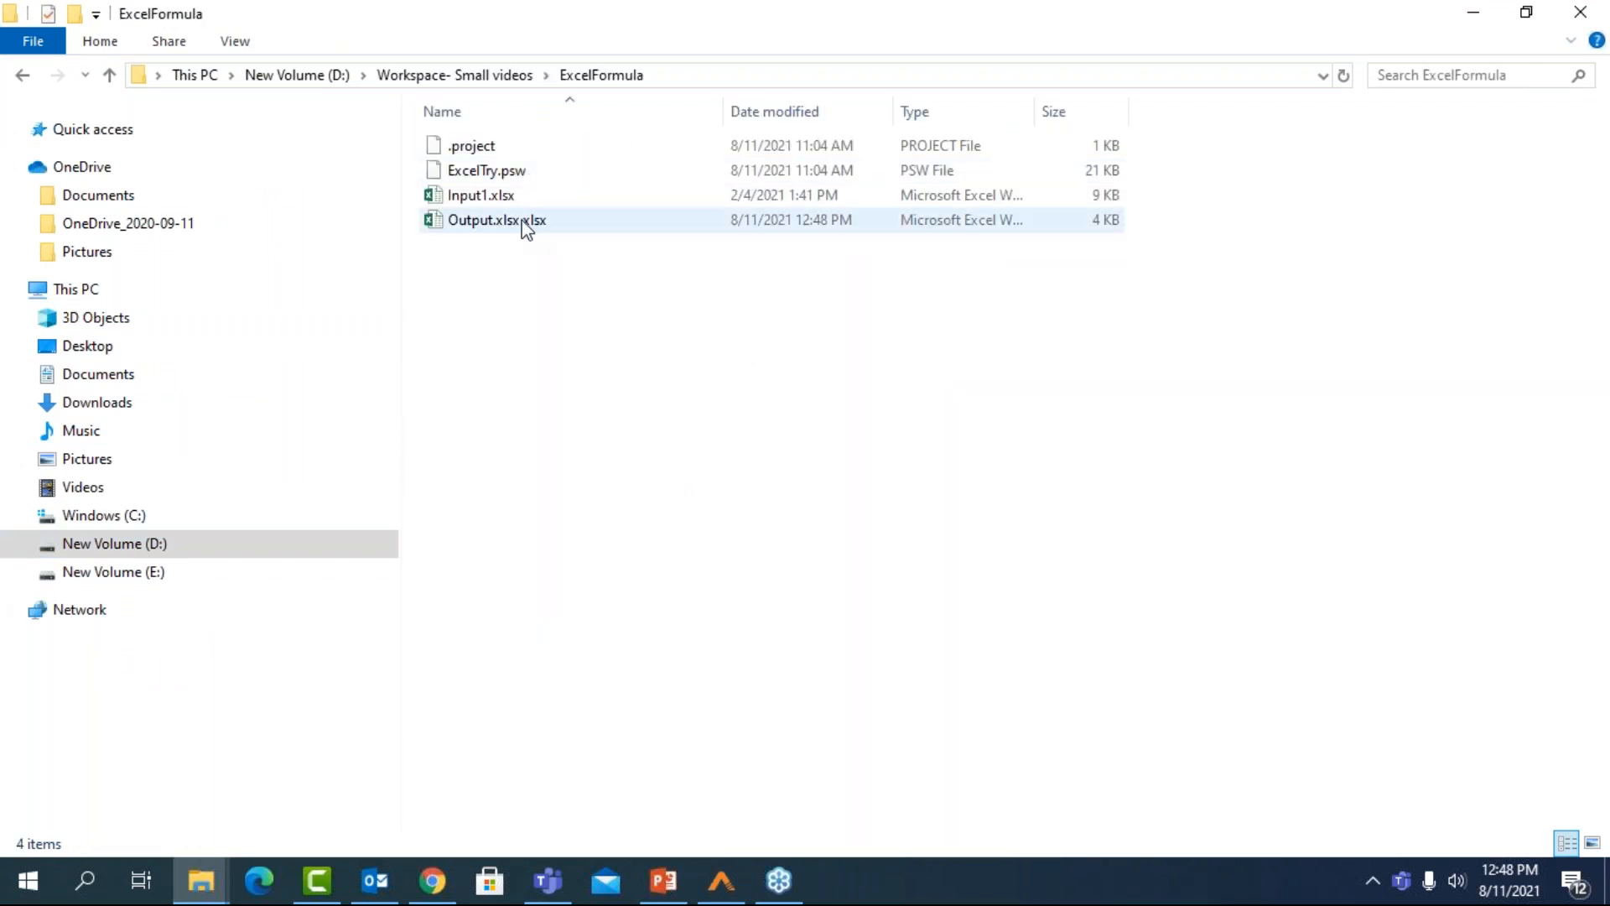
click(522, 220)
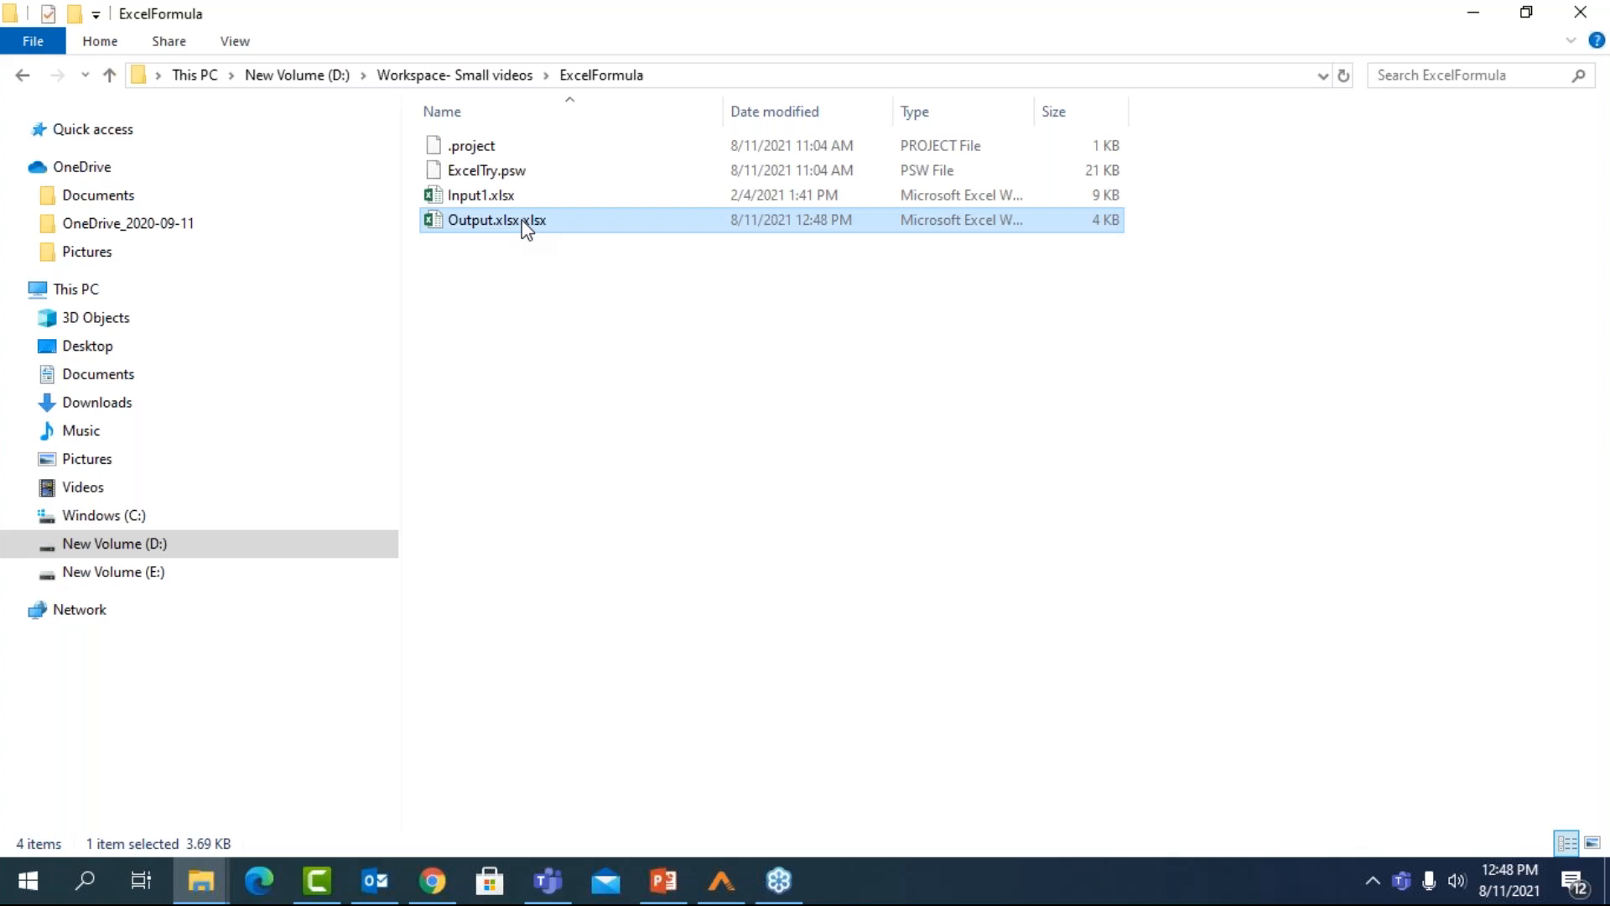
double_click(526, 220)
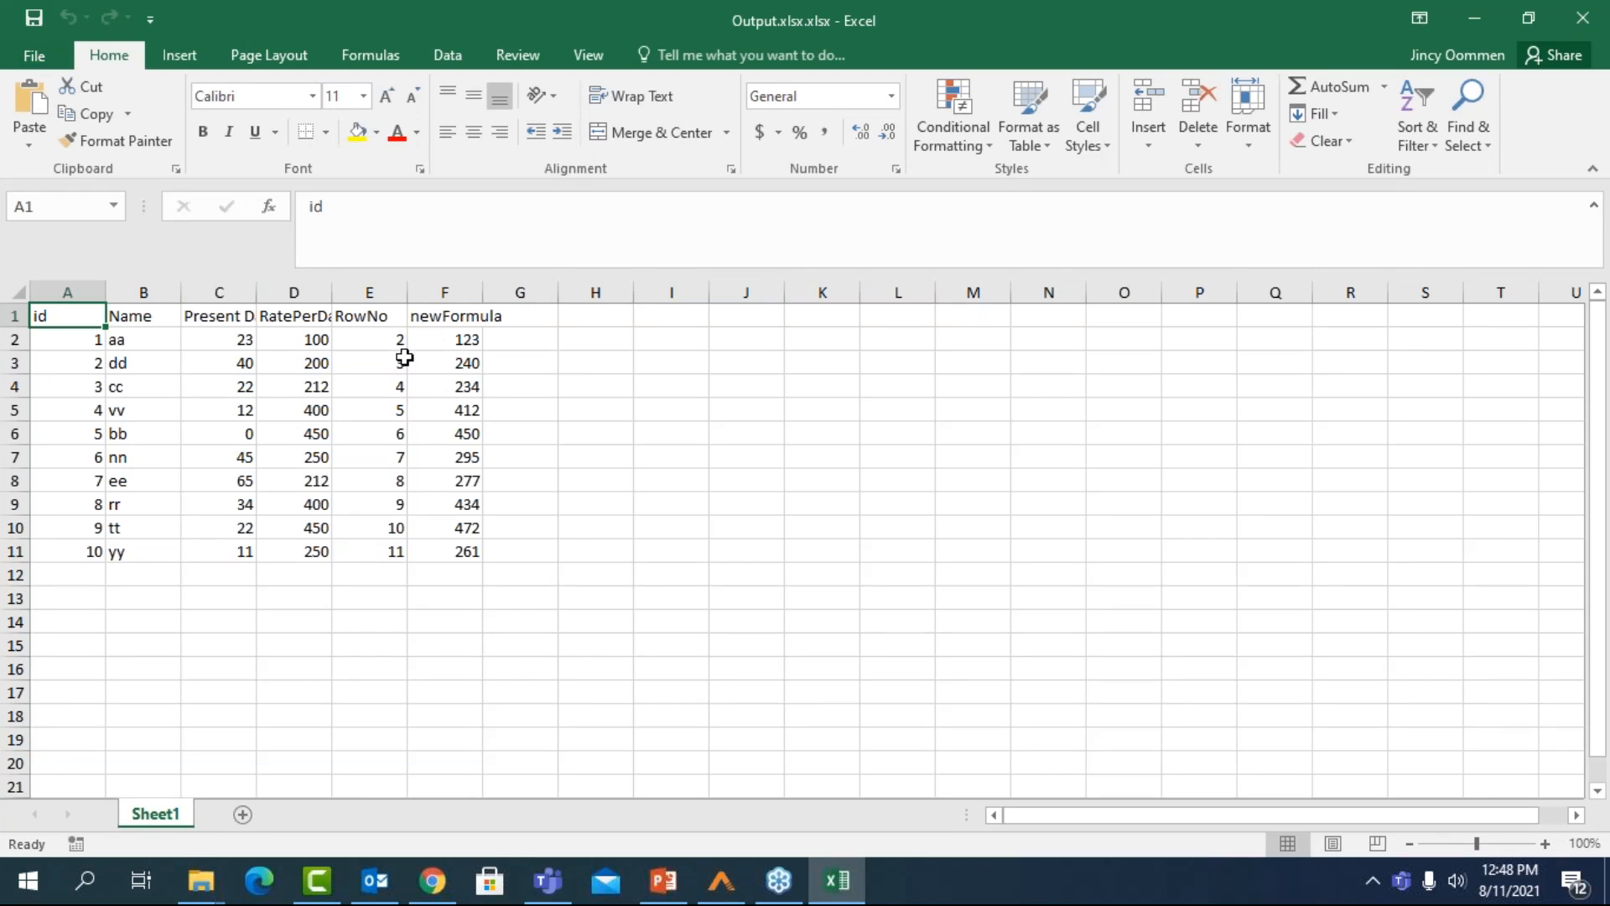
click(438, 344)
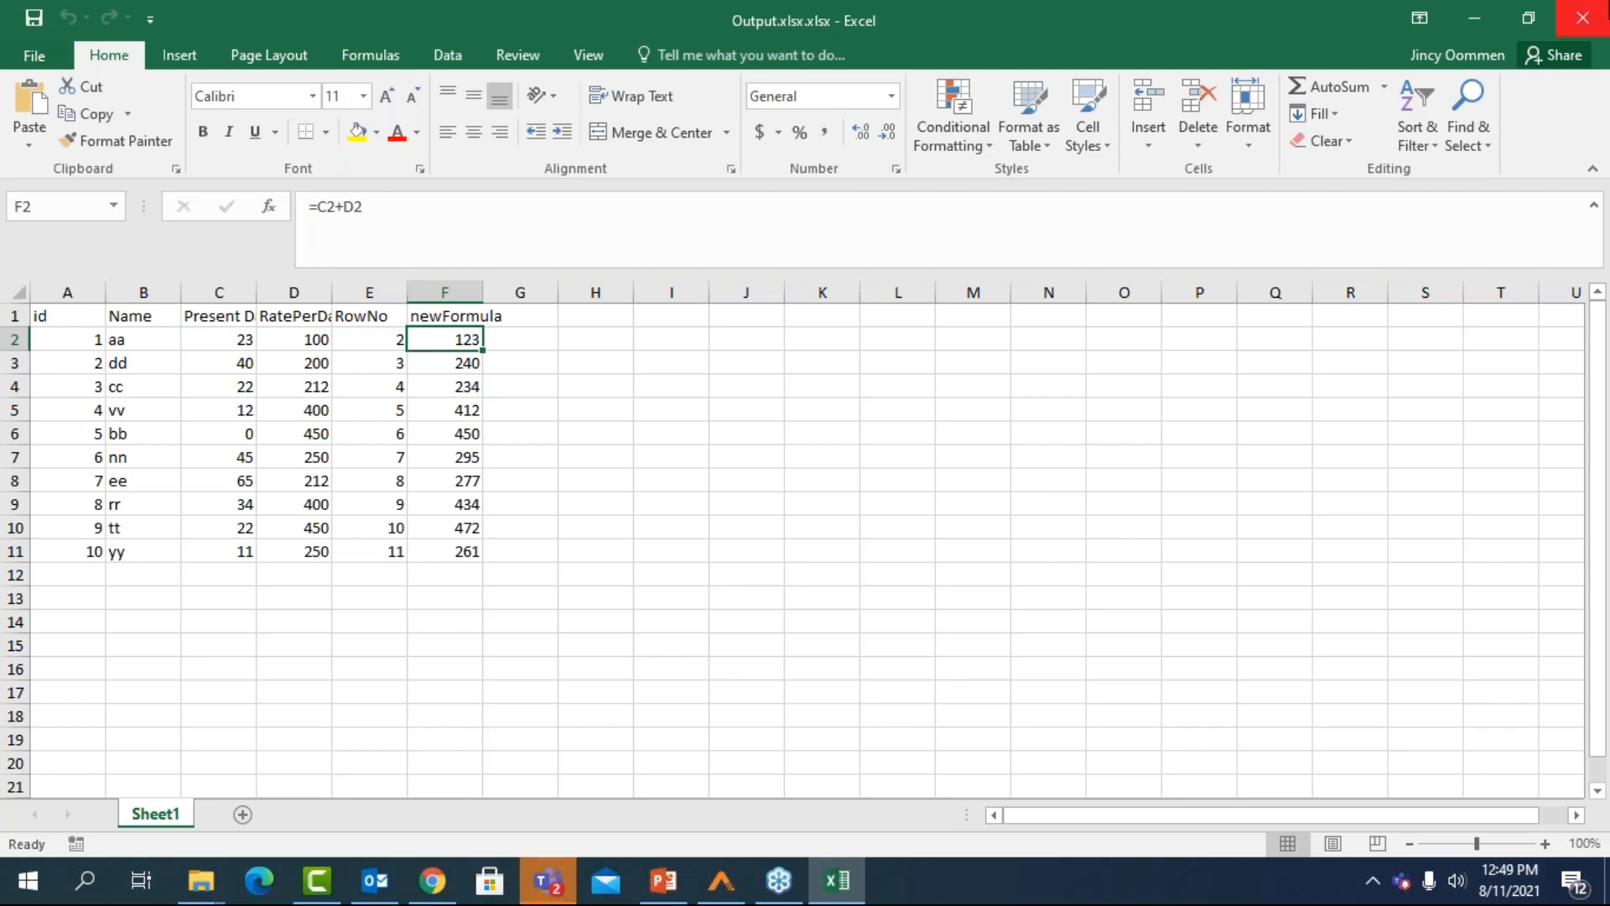
Save and close Output.xlsx.xlsx, and close the File Explorer windows to return to Process Studio
click(1583, 17)
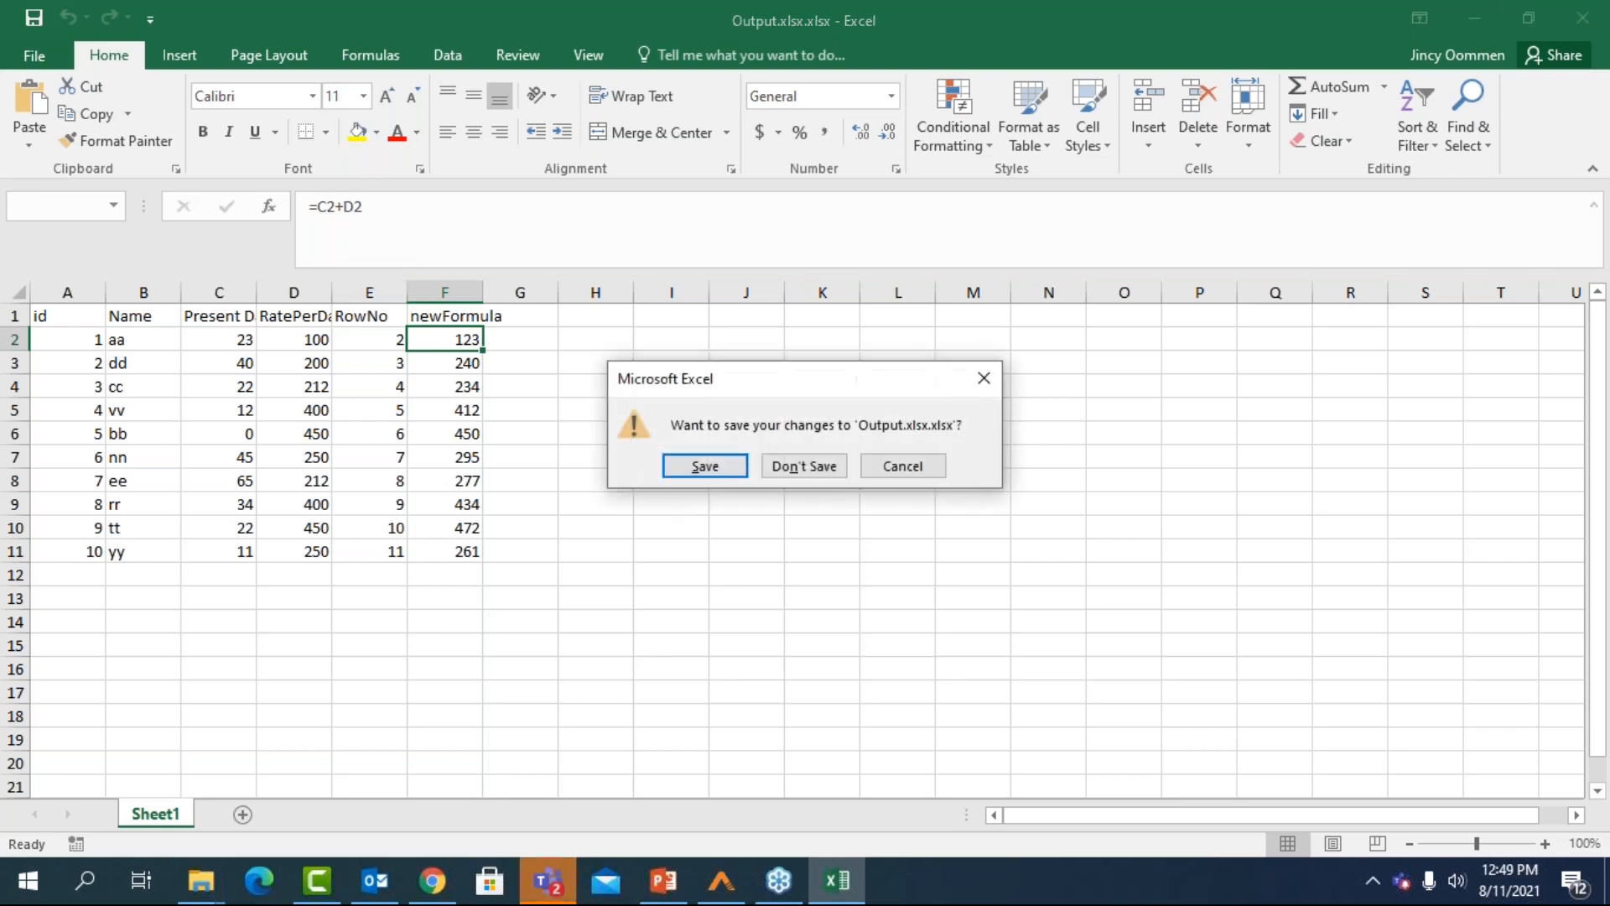
key(Return)
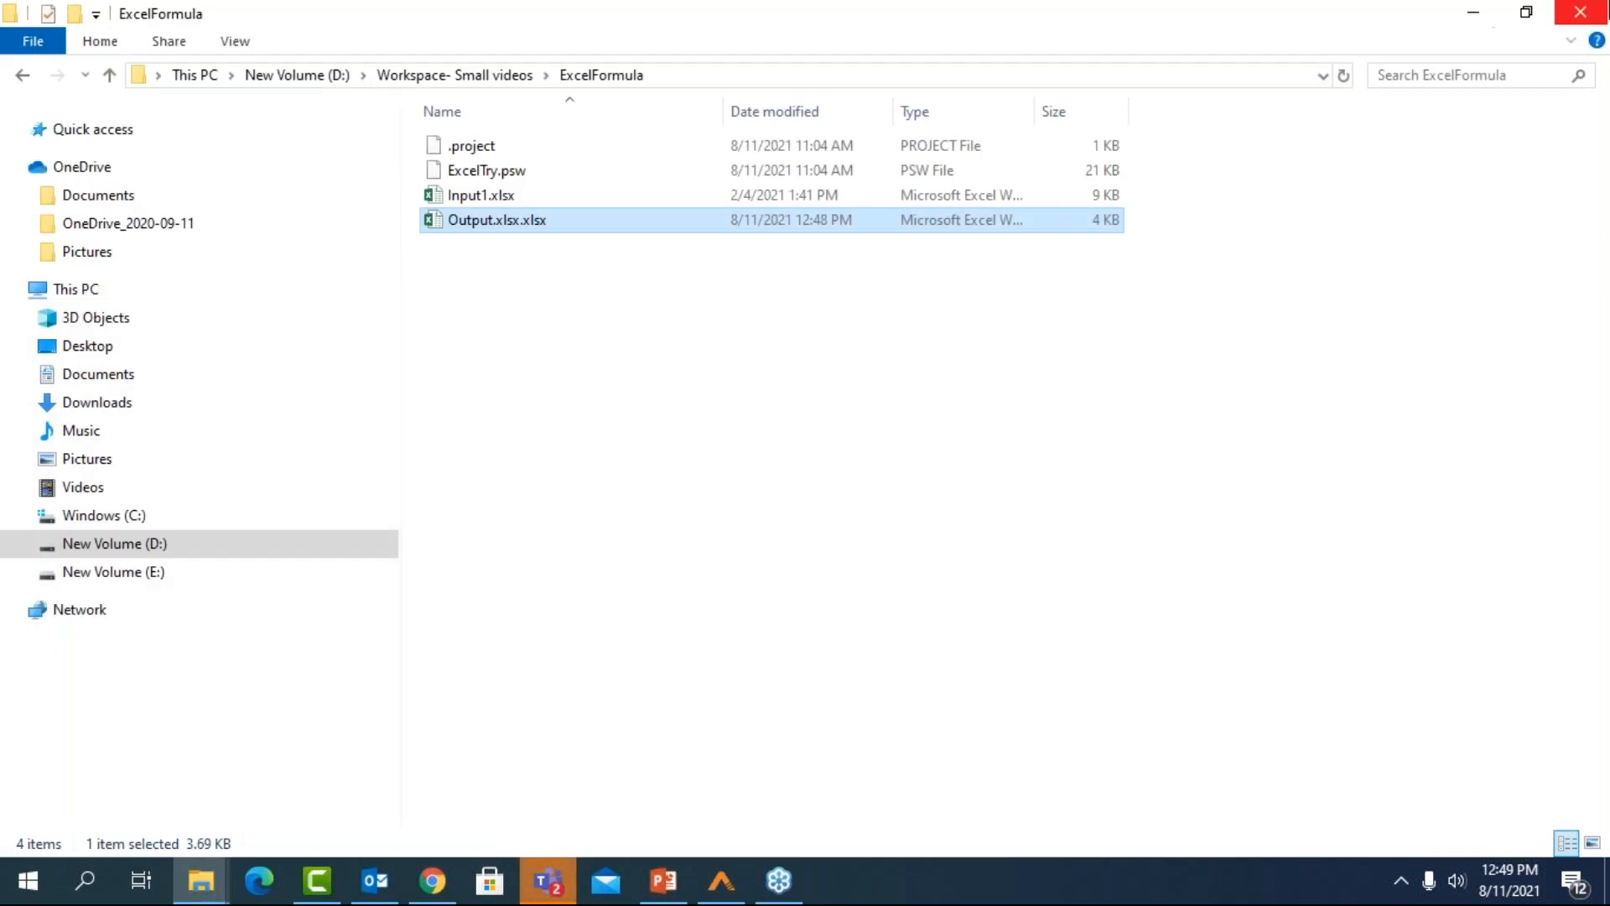
click(1594, 12)
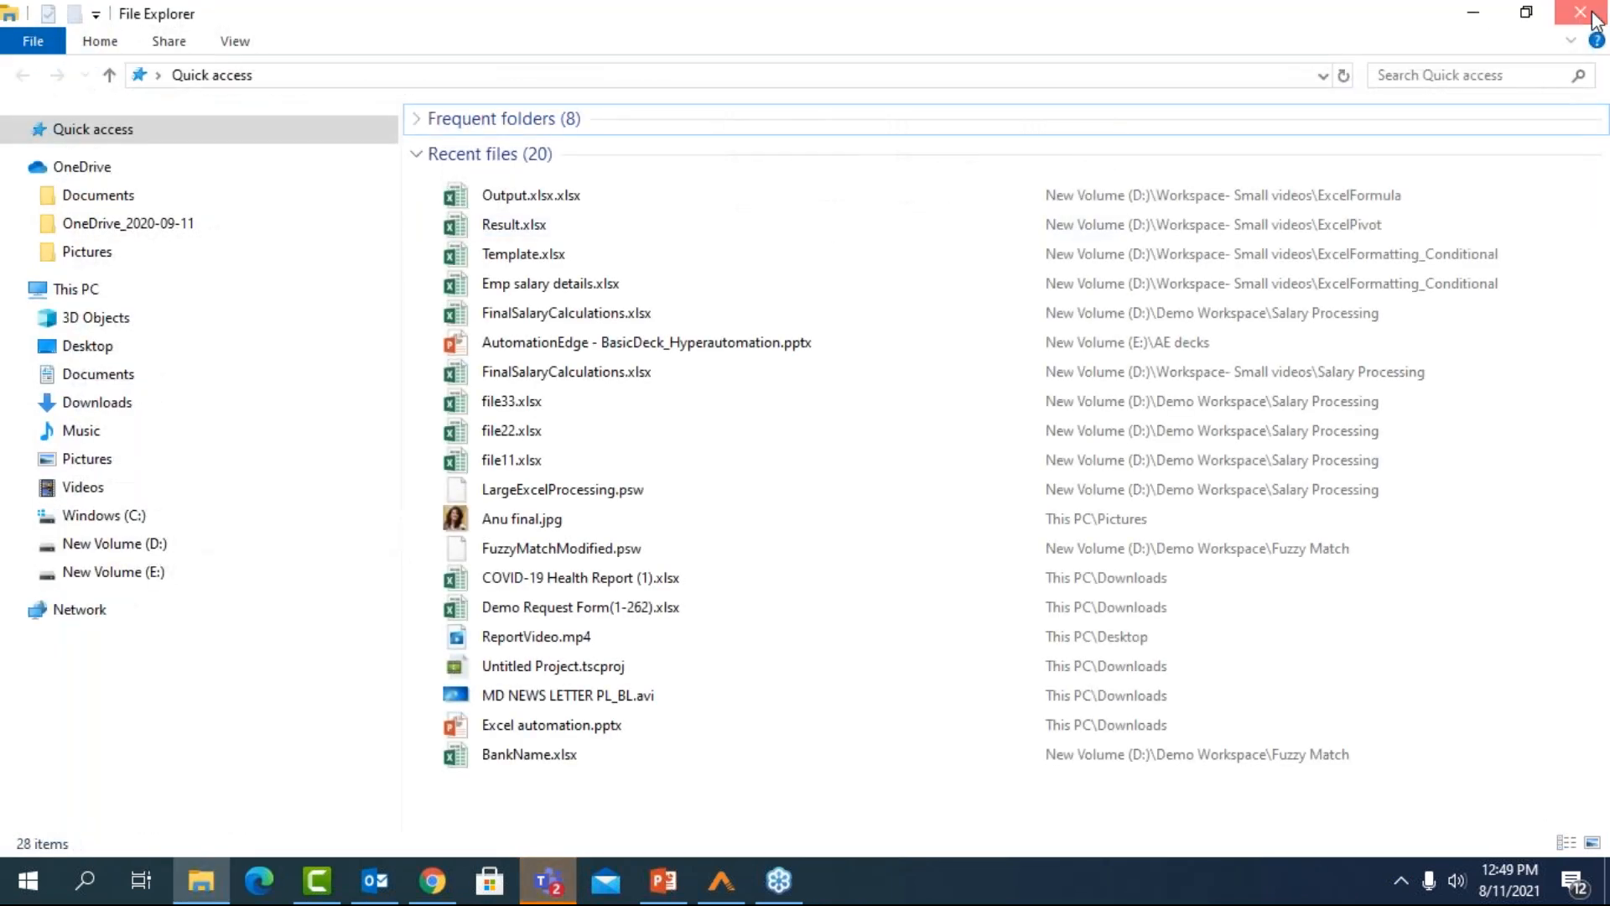
click(1594, 12)
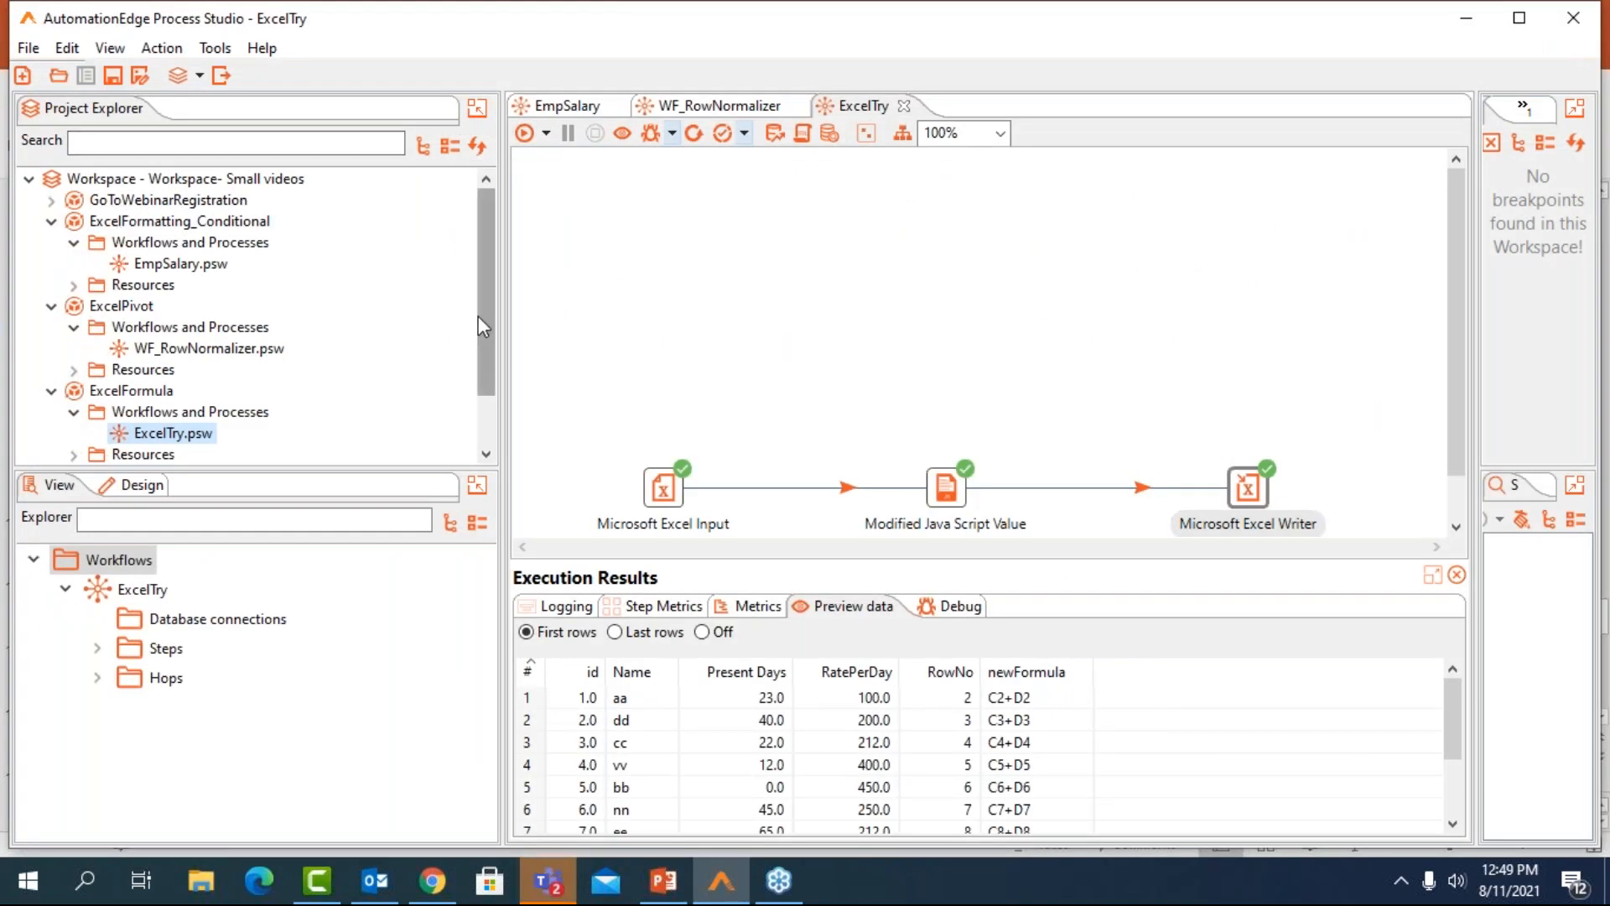
Open the LargeExcelProcessing.psw workflow from the Salary Processing project
scroll(144, 436, down, 2)
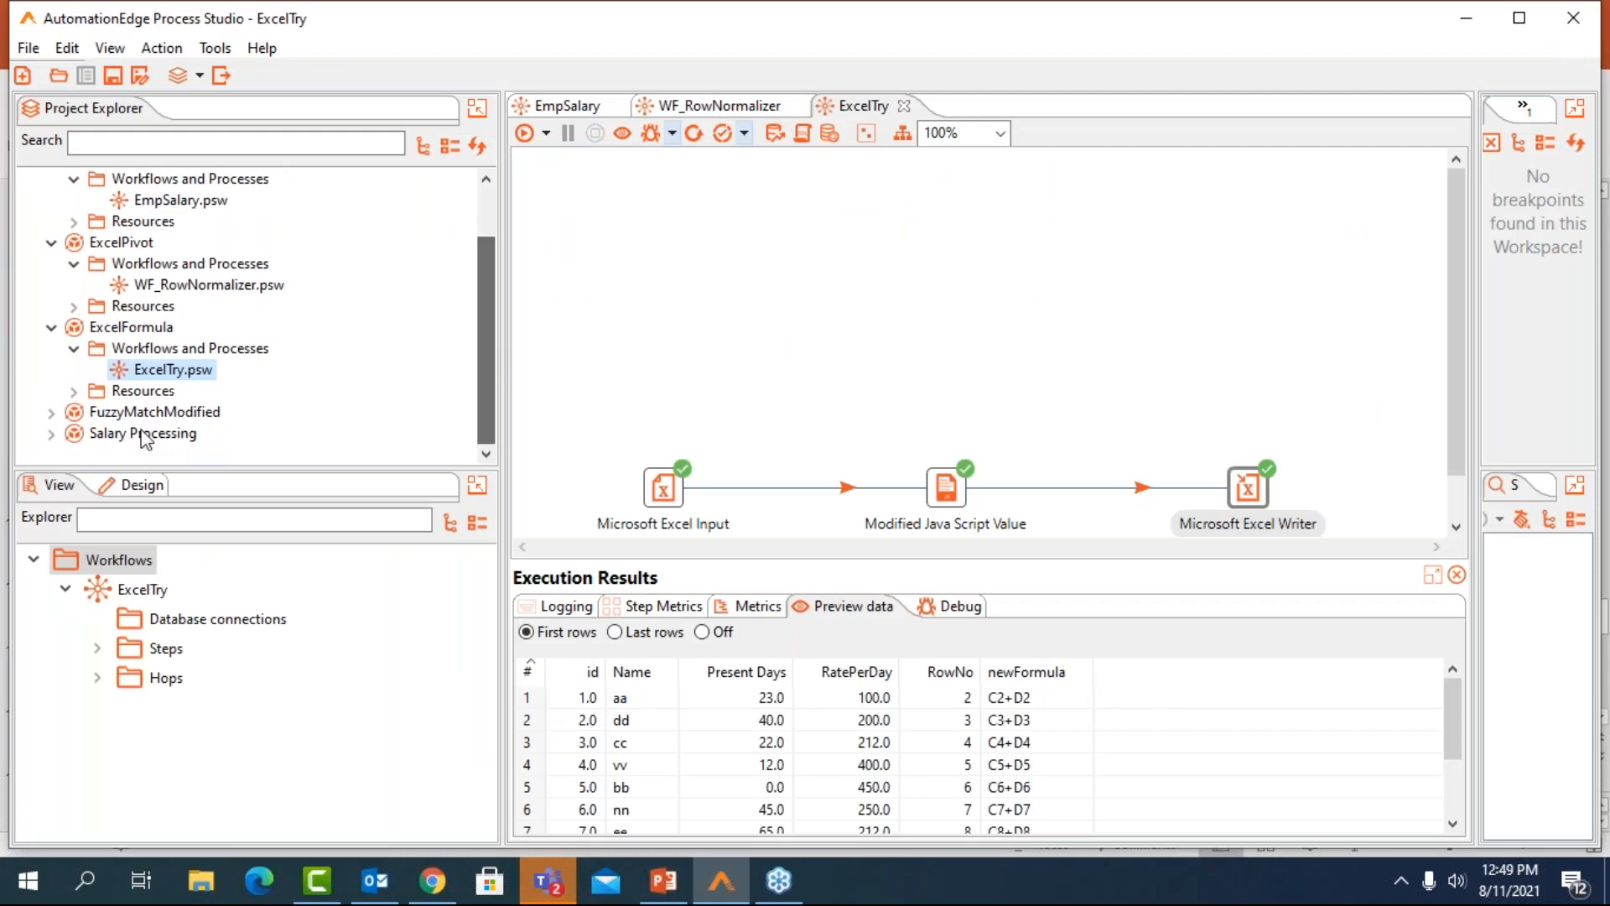
click(52, 433)
click(74, 413)
double_click(179, 433)
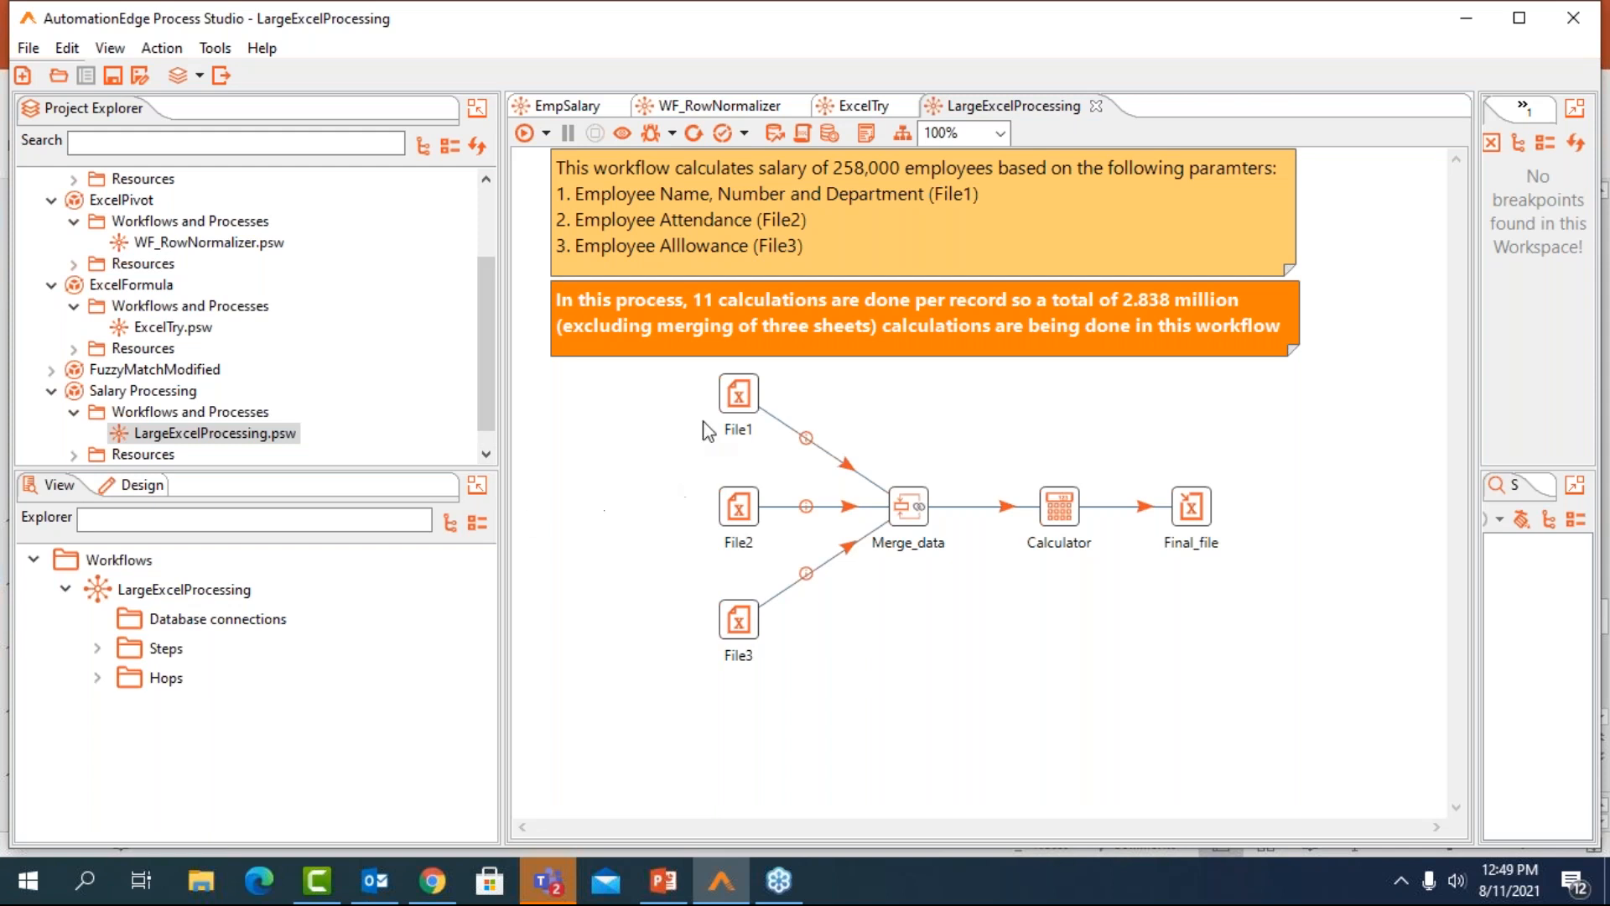
Preview the rows read by the File1 input step and close its settings
double_click(736, 394)
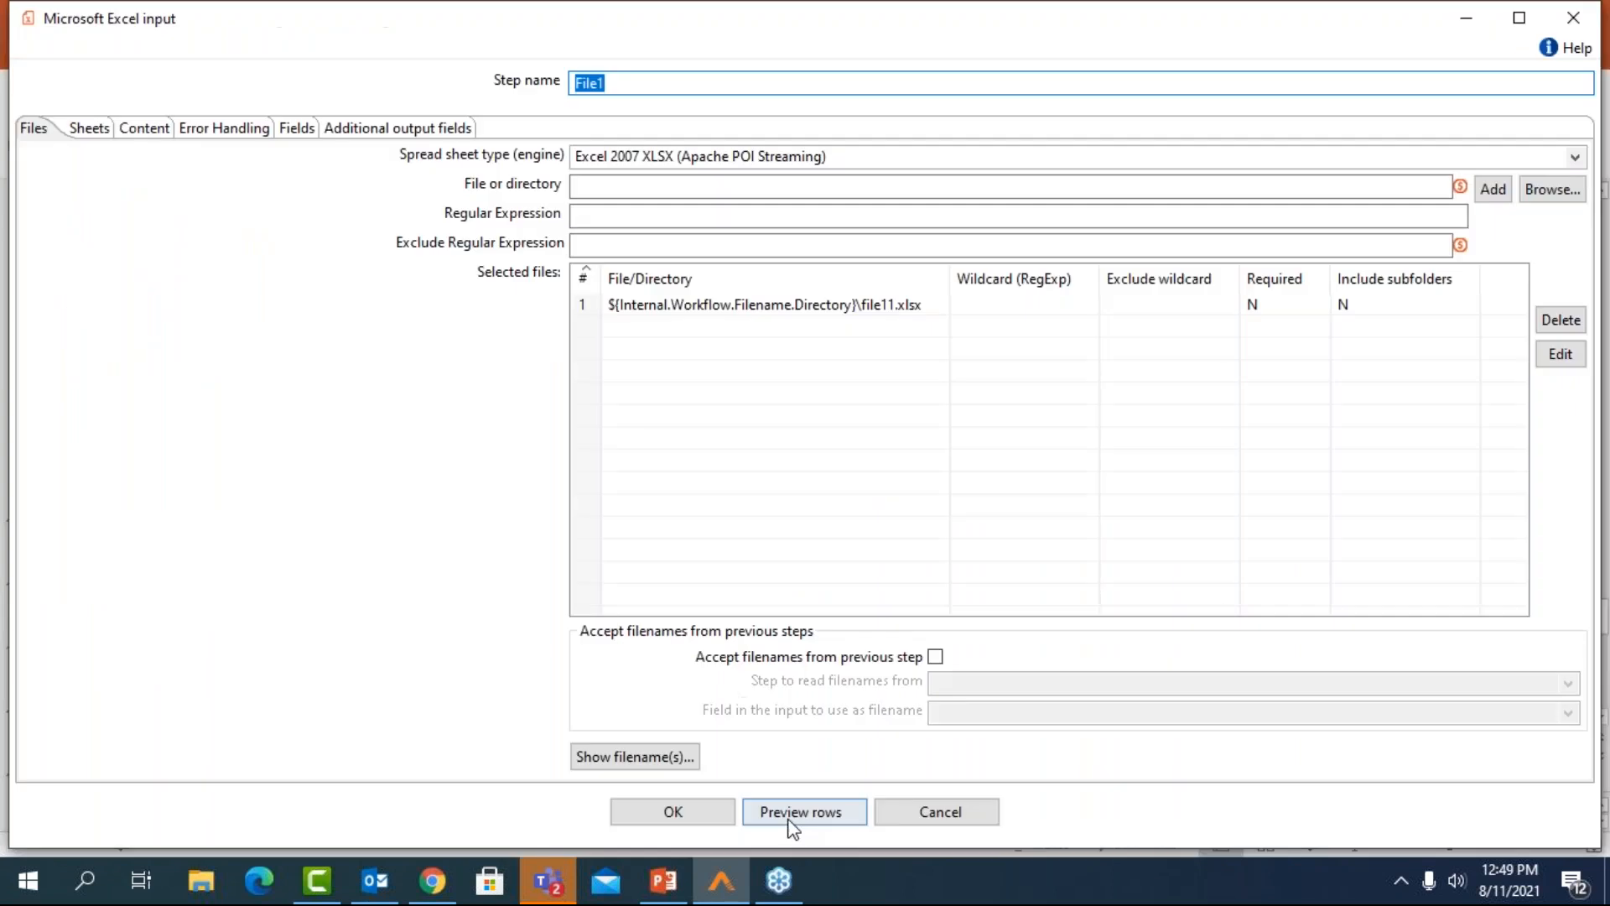
click(796, 815)
click(322, 270)
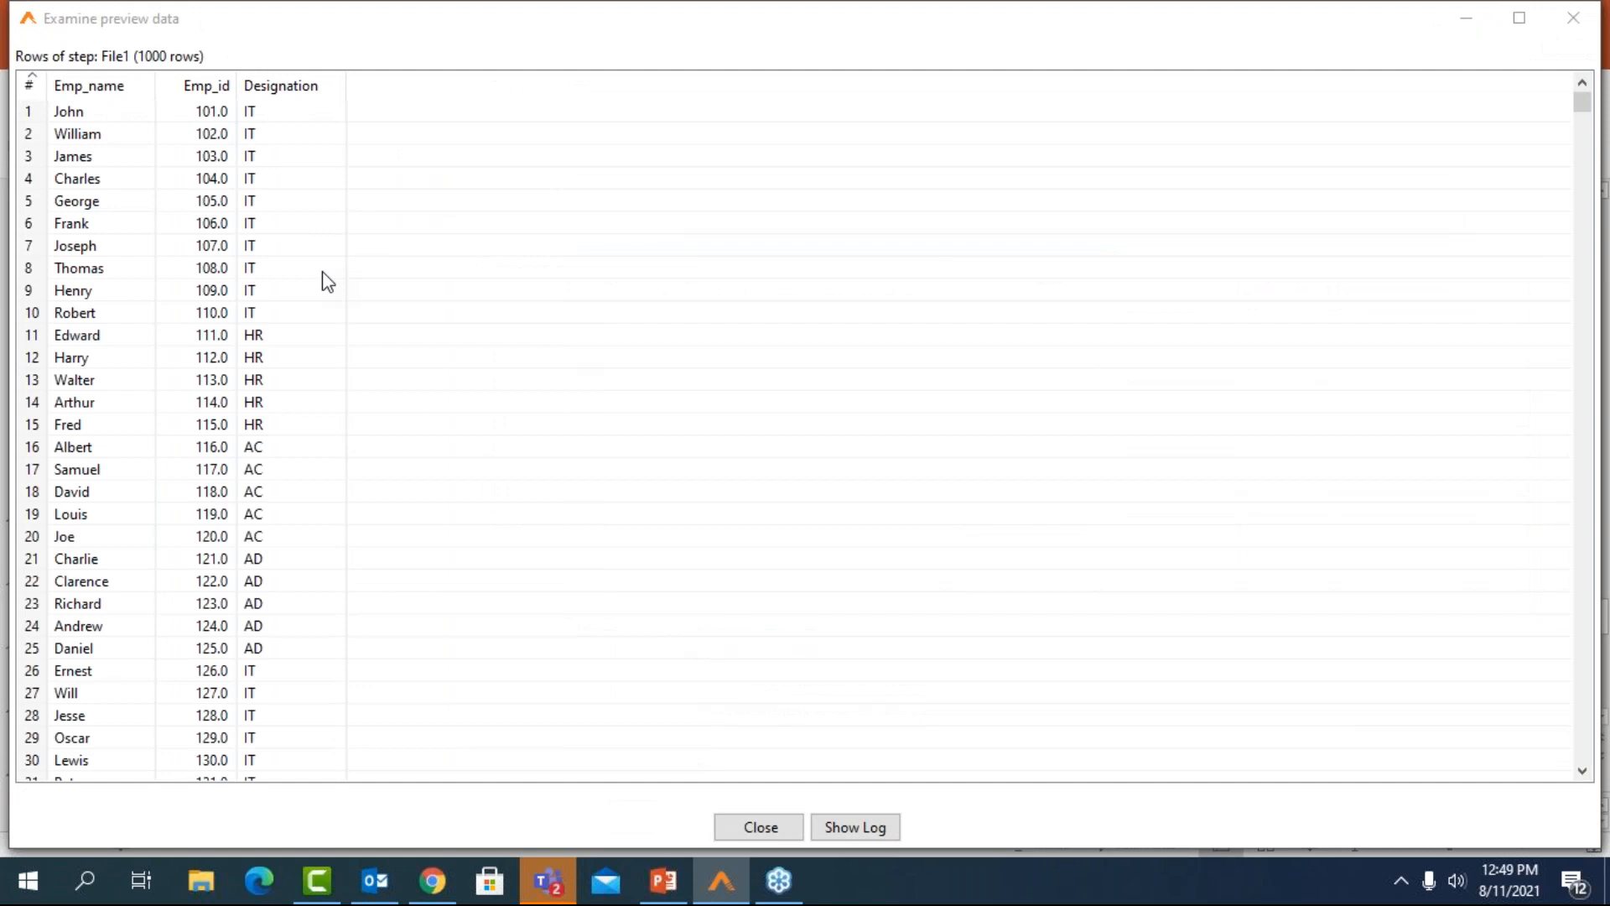
click(1590, 17)
click(1590, 17)
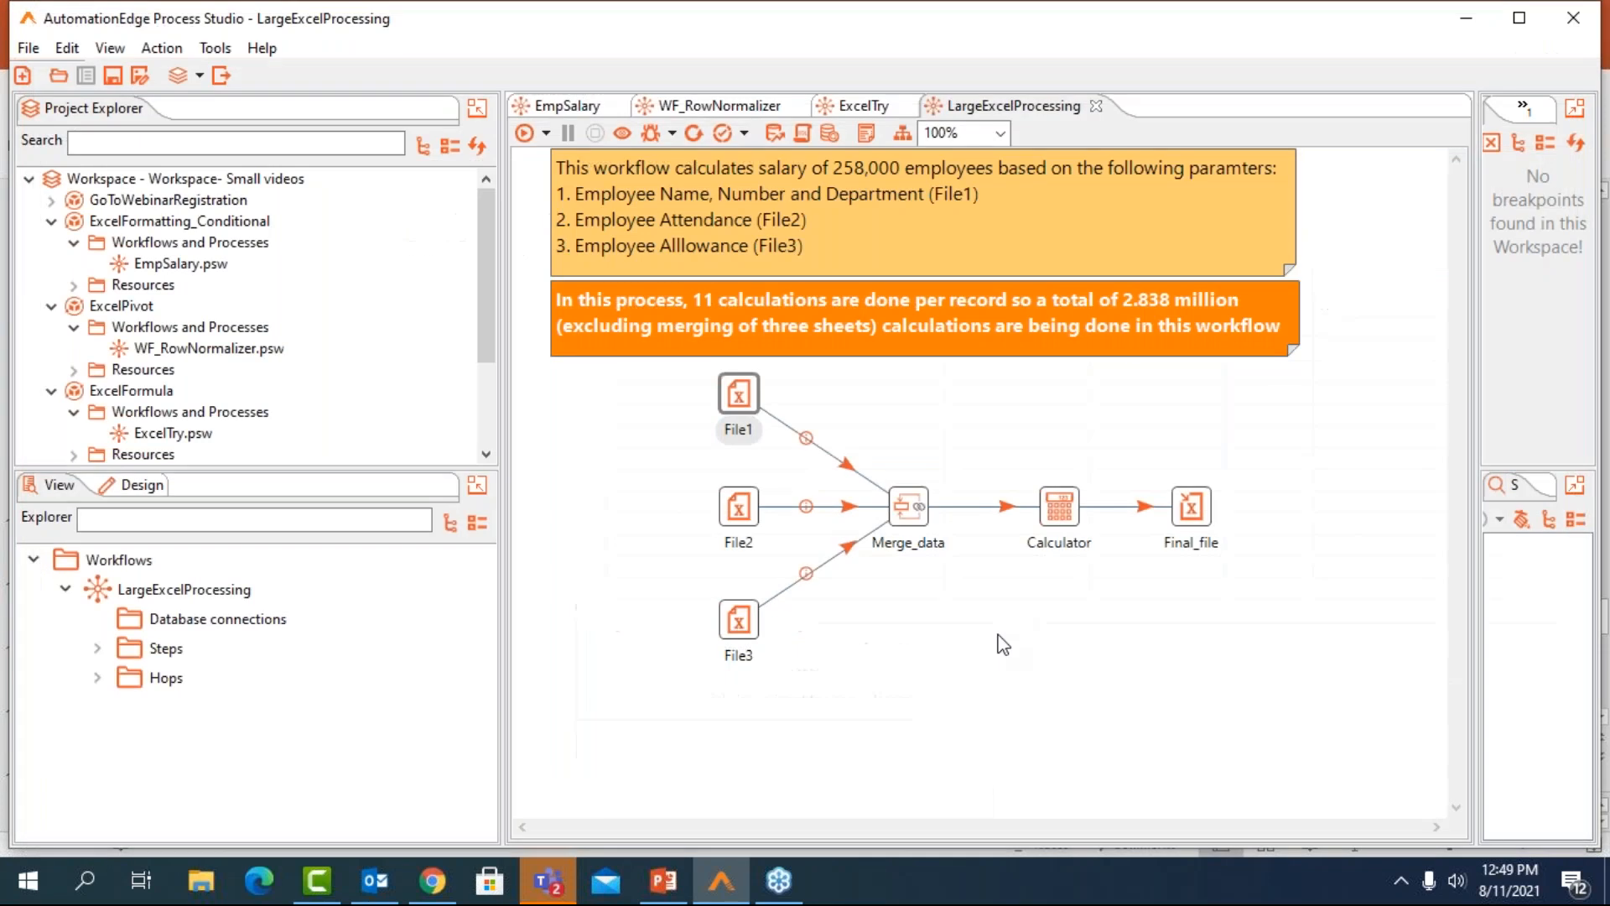
Examine the join keys and join type of Merge_data and the salary calculations of the Calculator step, closing each dialog without changes
double_click(906, 513)
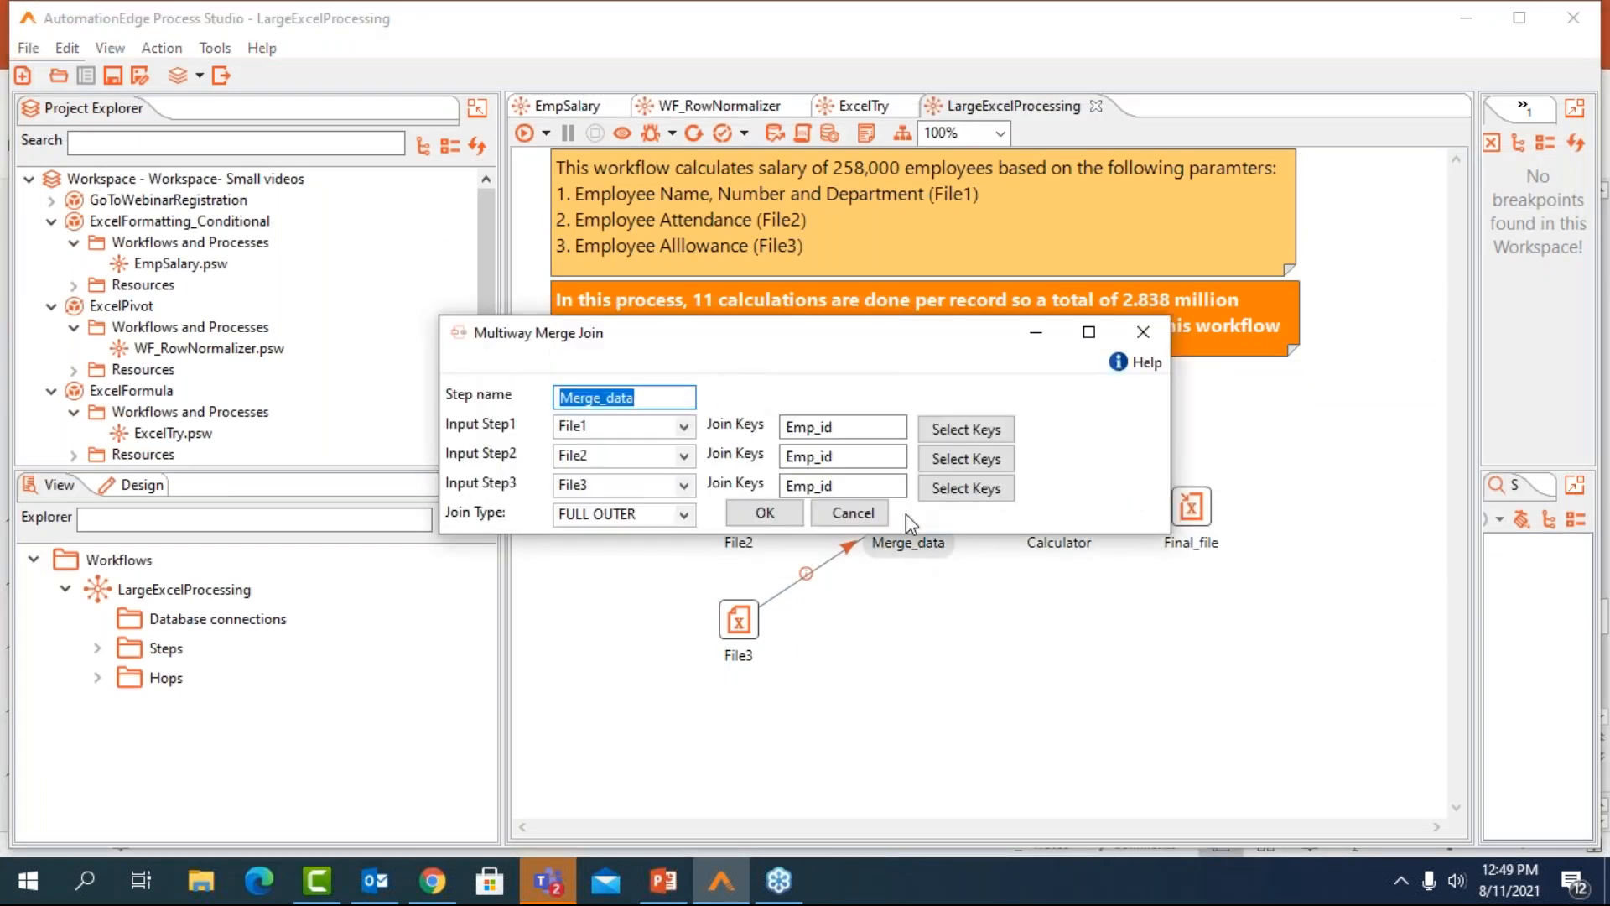
click(1130, 339)
double_click(1062, 518)
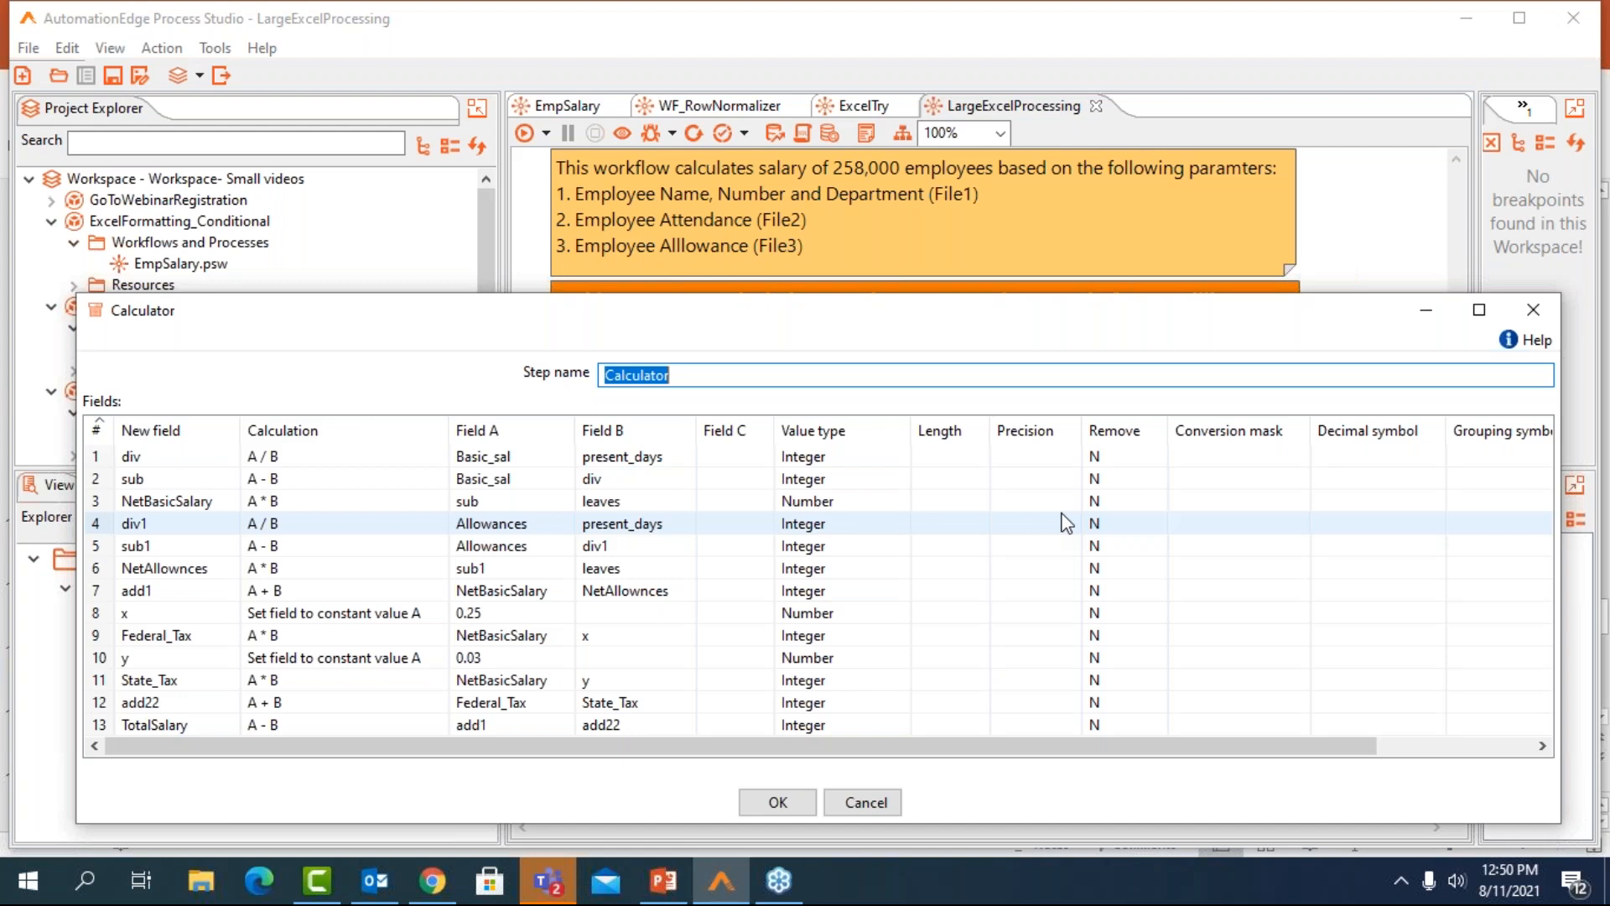
click(1542, 315)
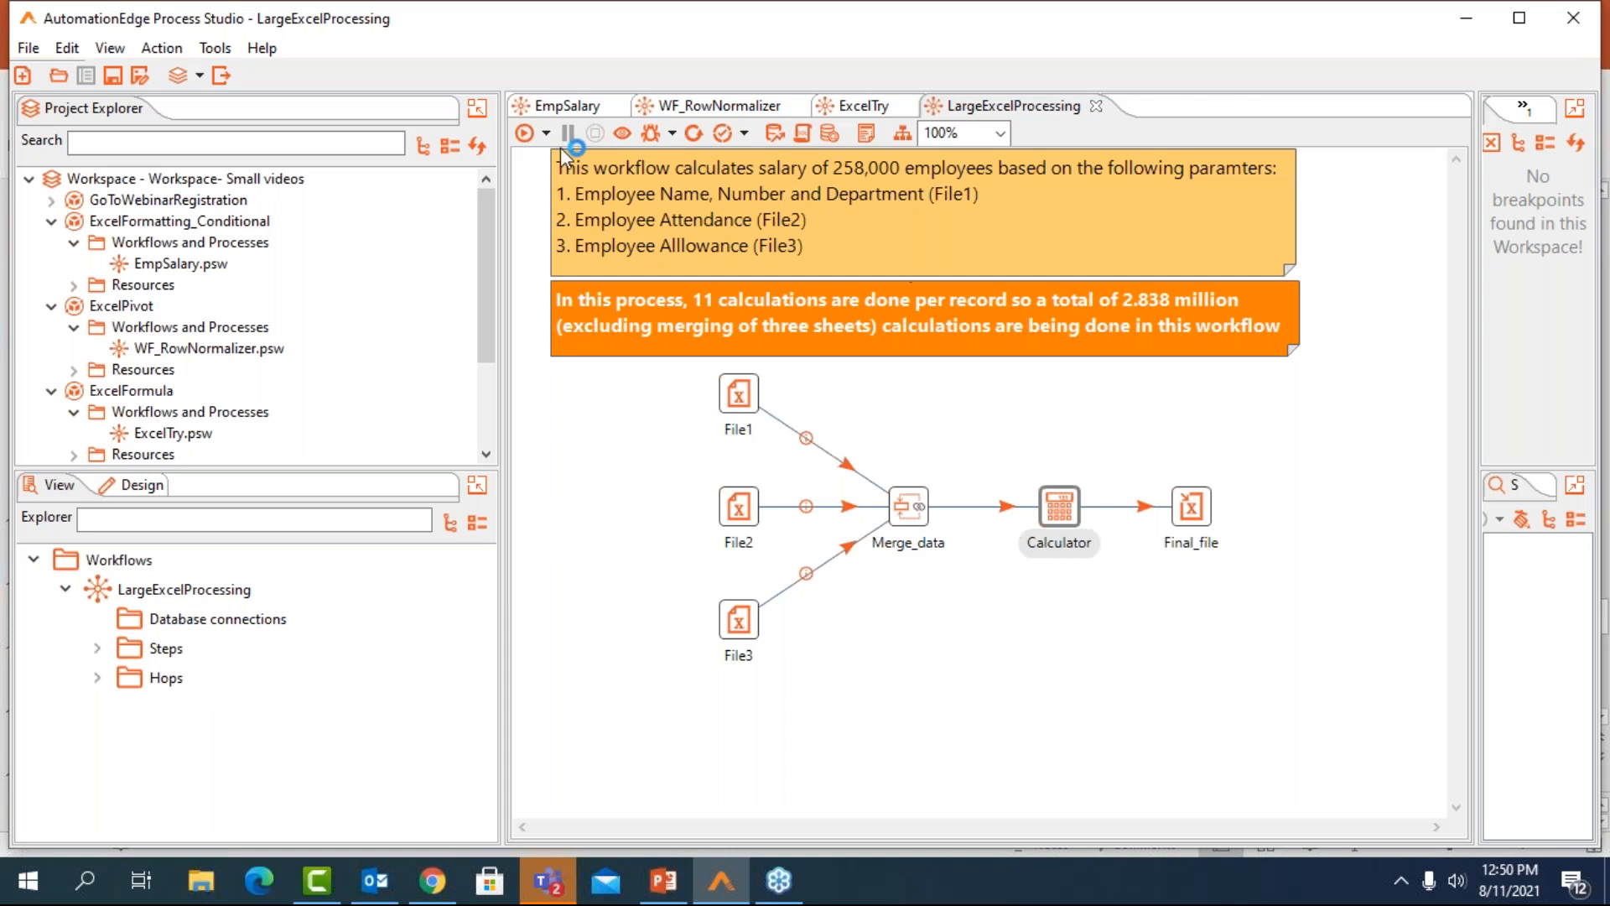
Run the LargeExcelProcessing workflow, and open its output FinalSalaryCalculations.xlsx from the Salary Processing folder in Excel through File Explorer
click(526, 135)
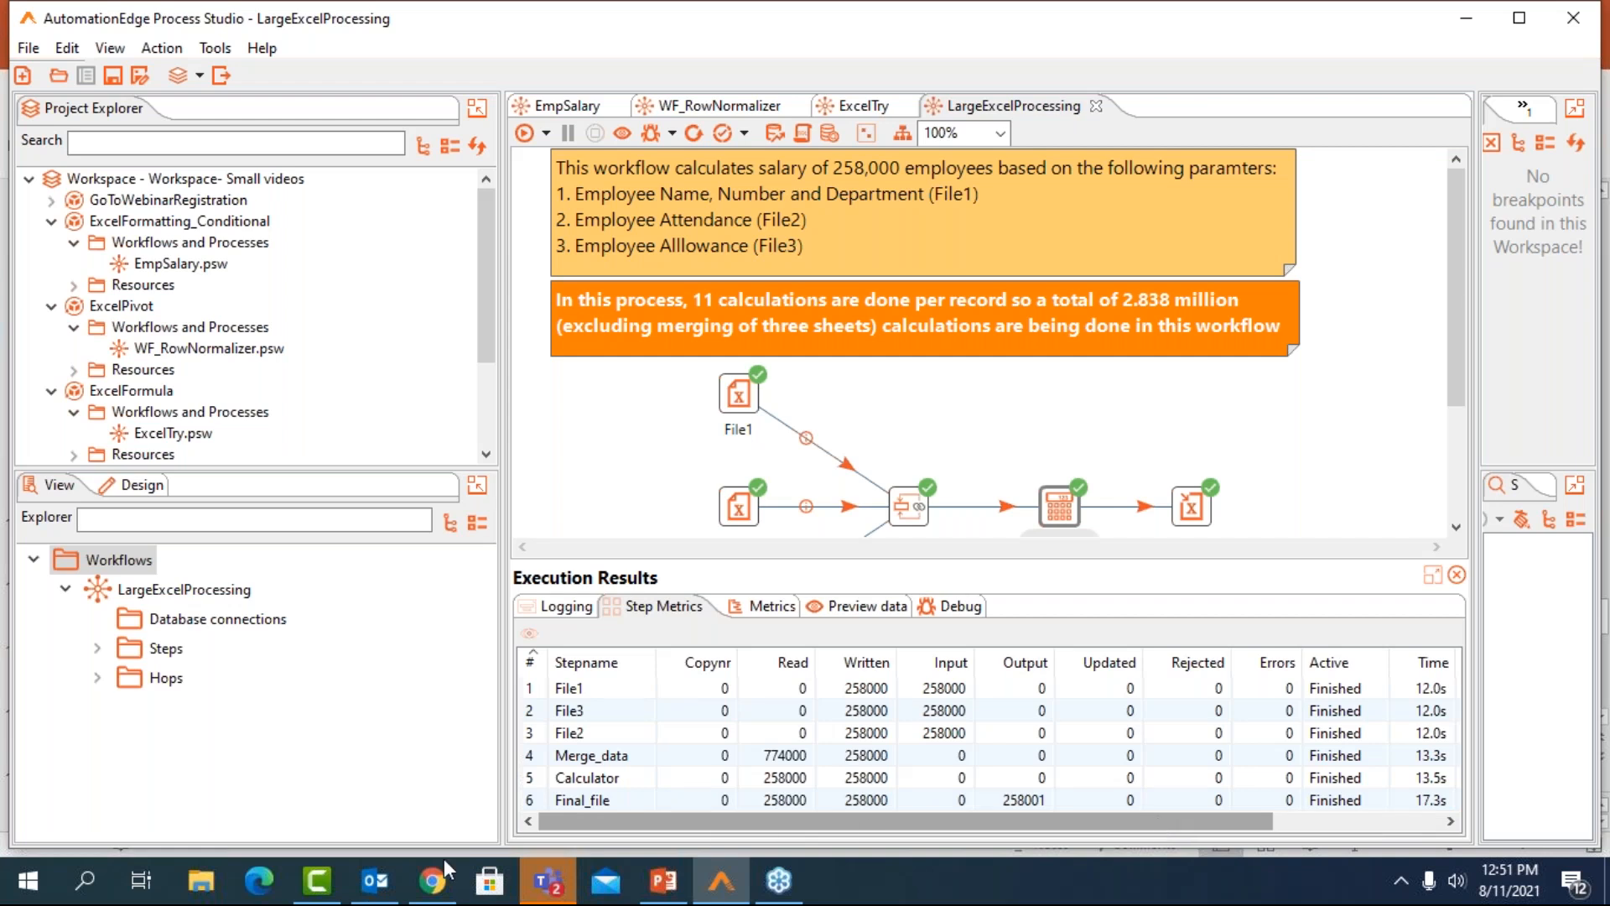
click(201, 896)
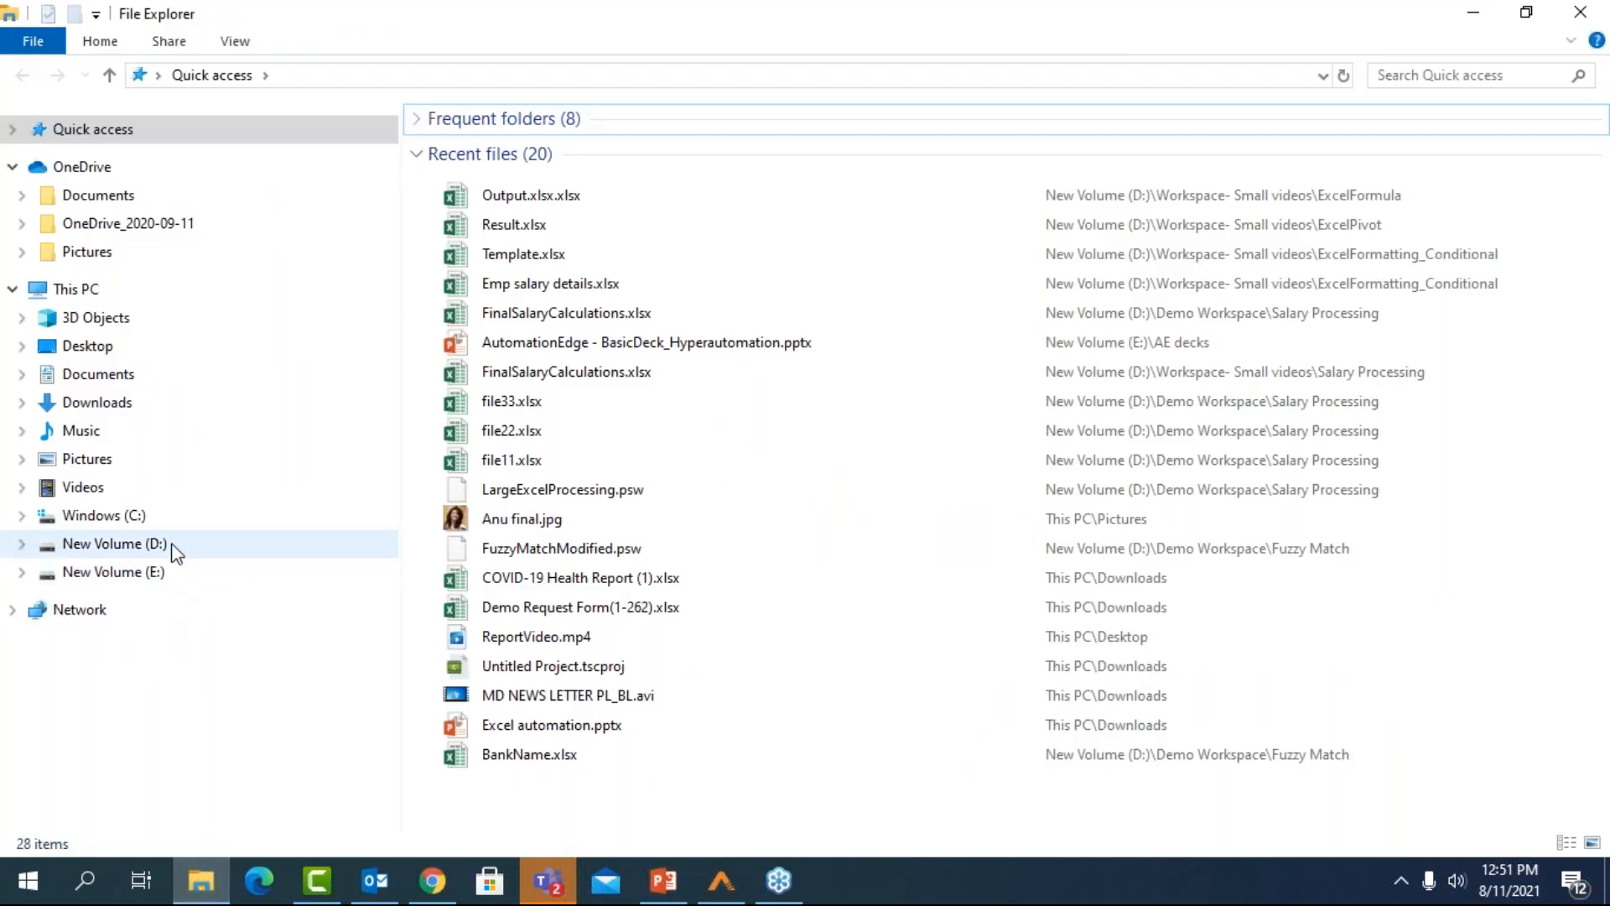
click(173, 543)
click(544, 180)
double_click(542, 180)
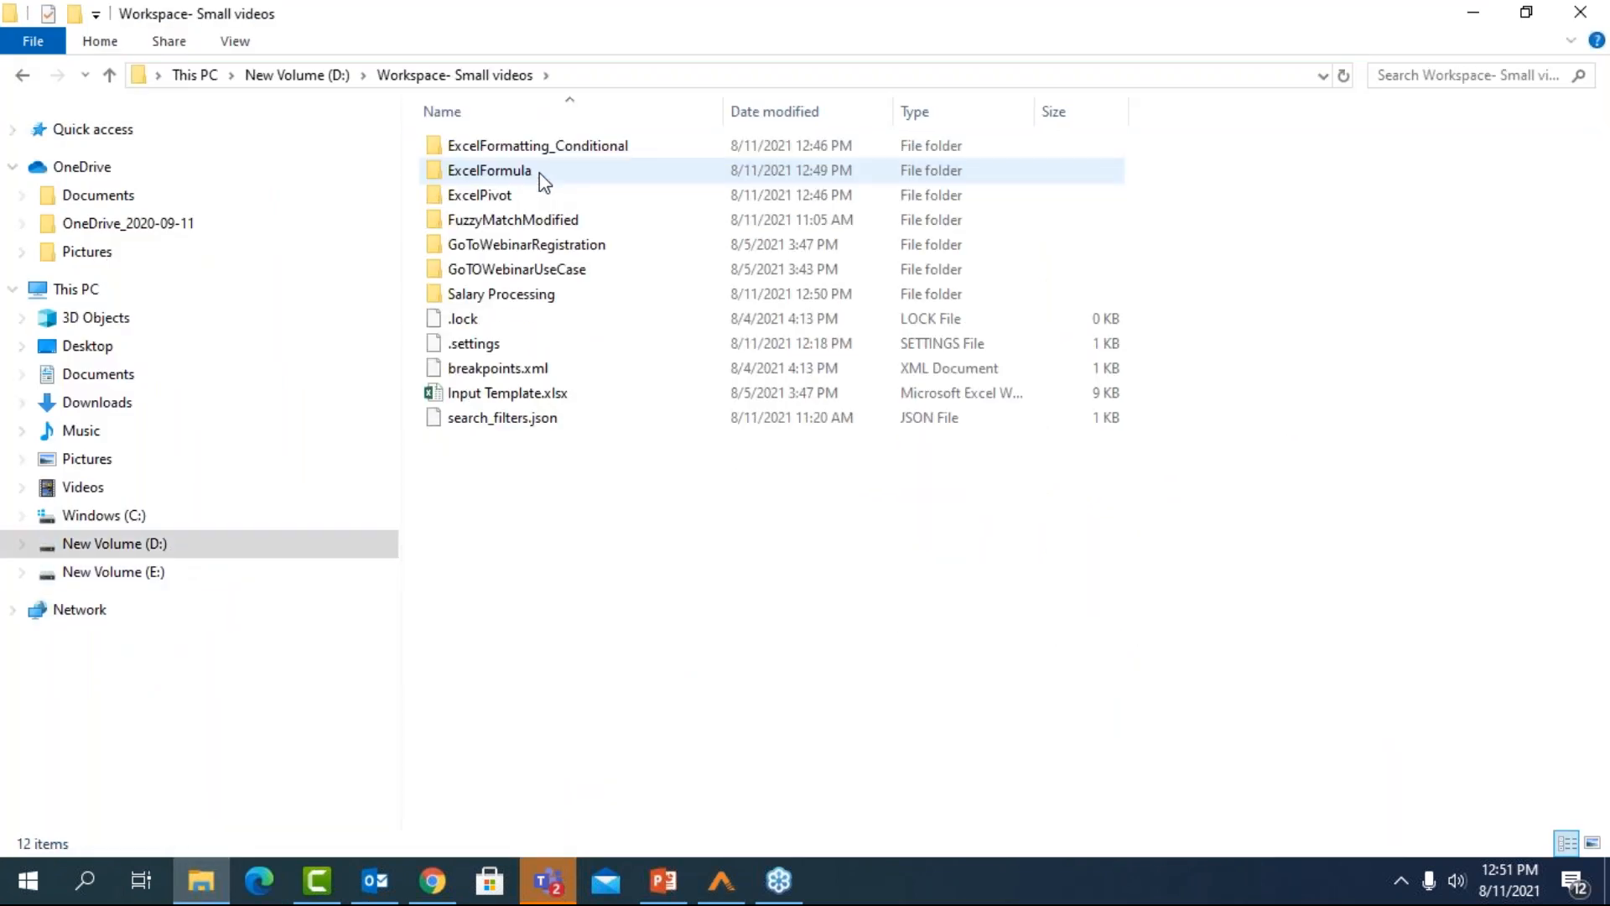
double_click(525, 295)
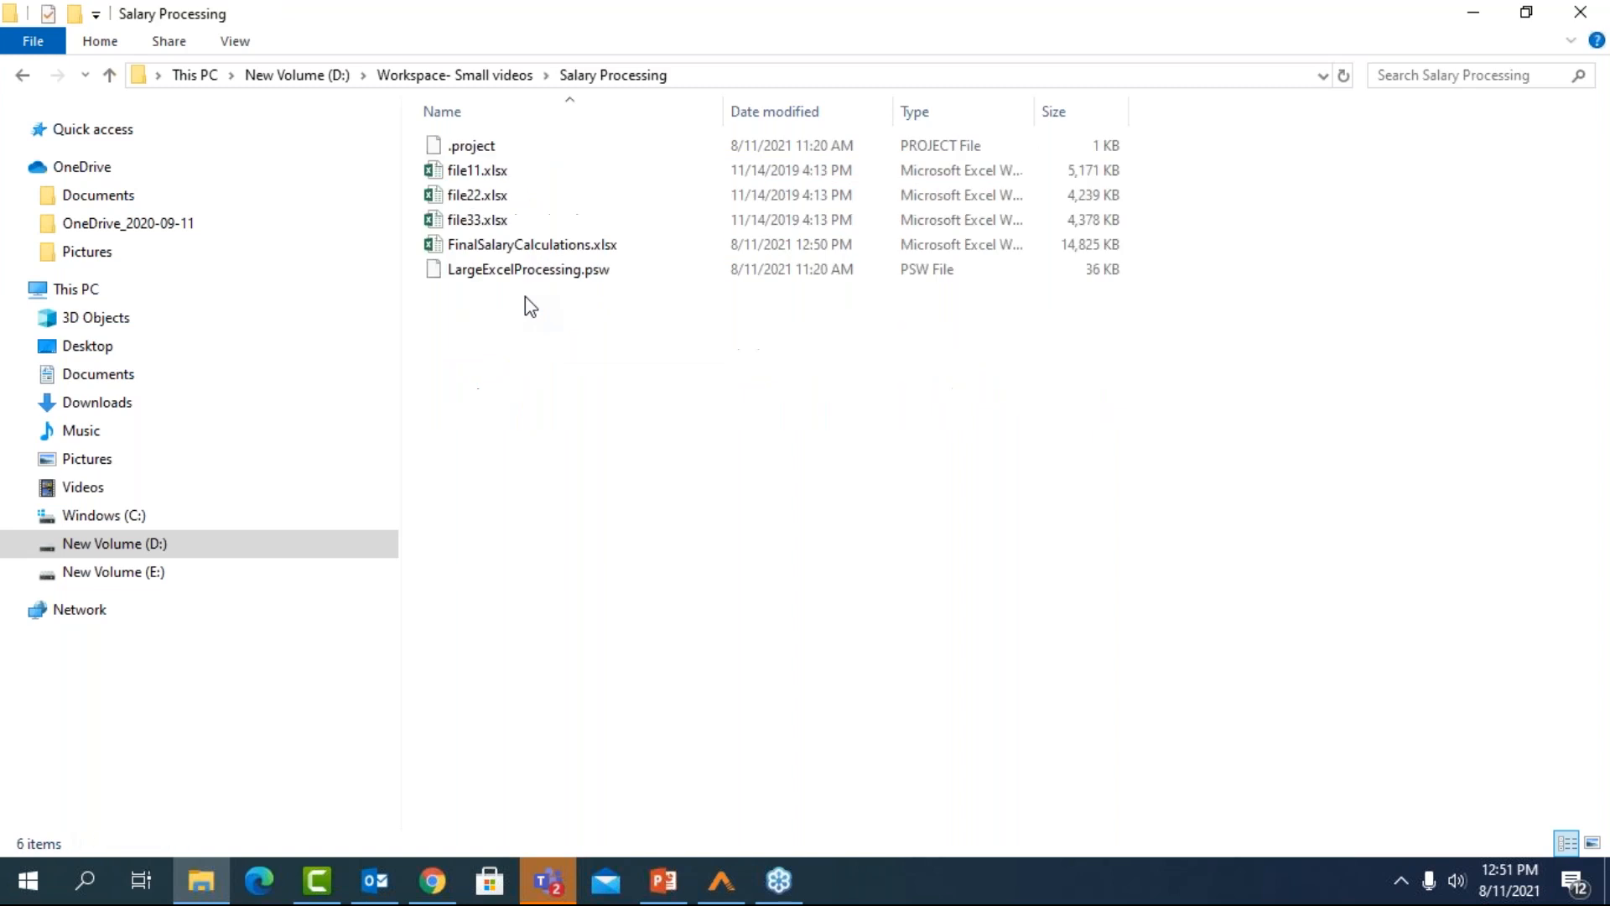
click(526, 252)
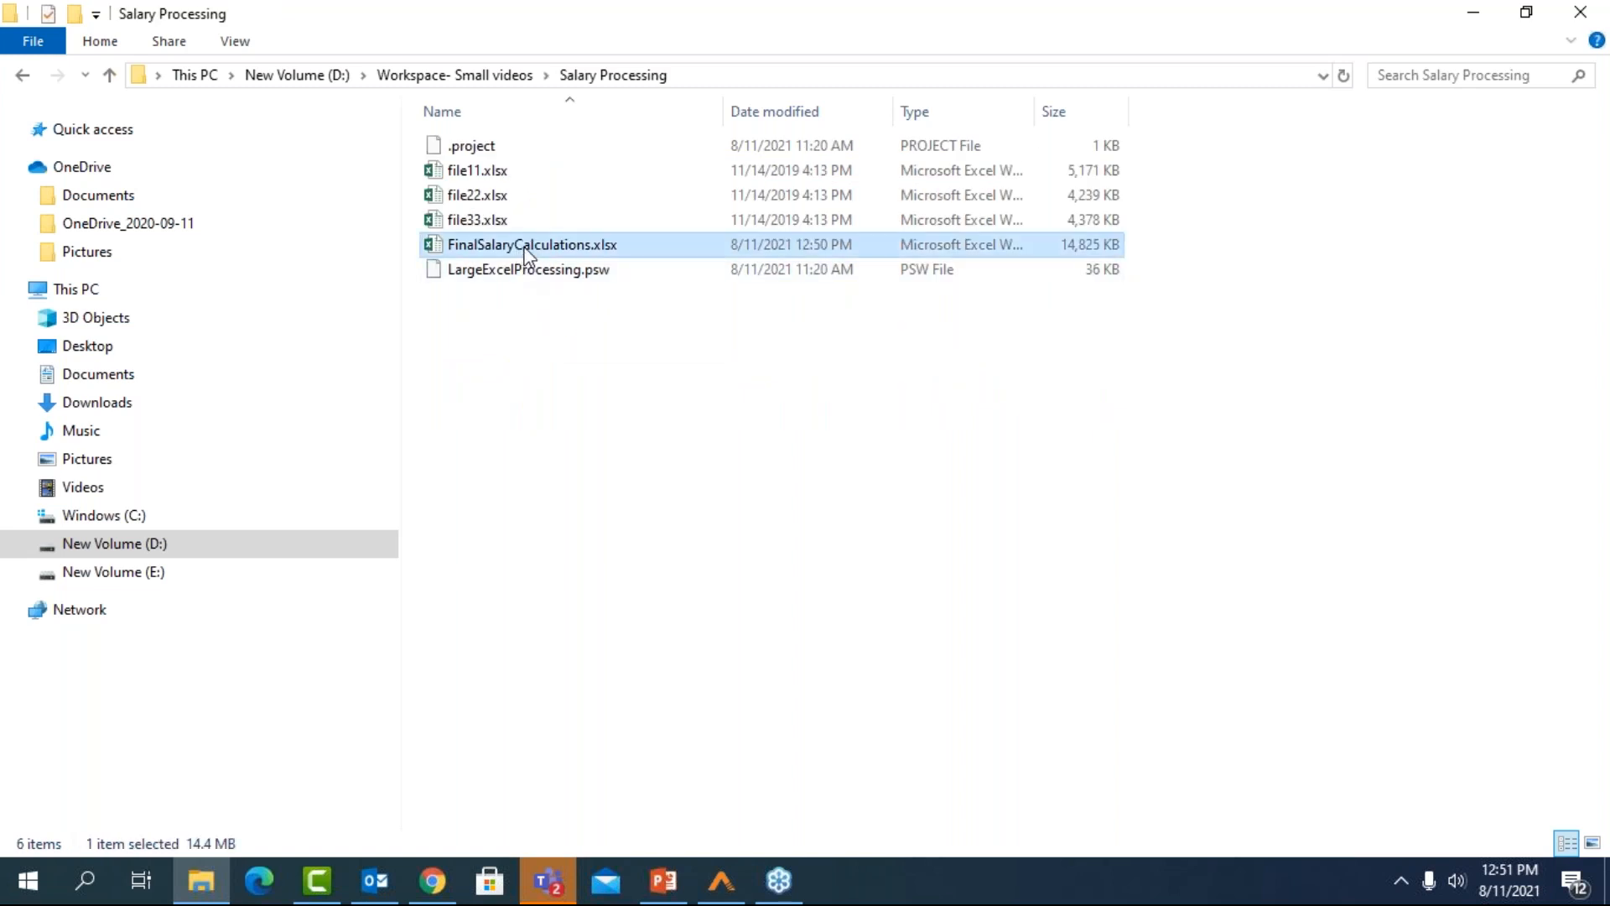
double_click(526, 252)
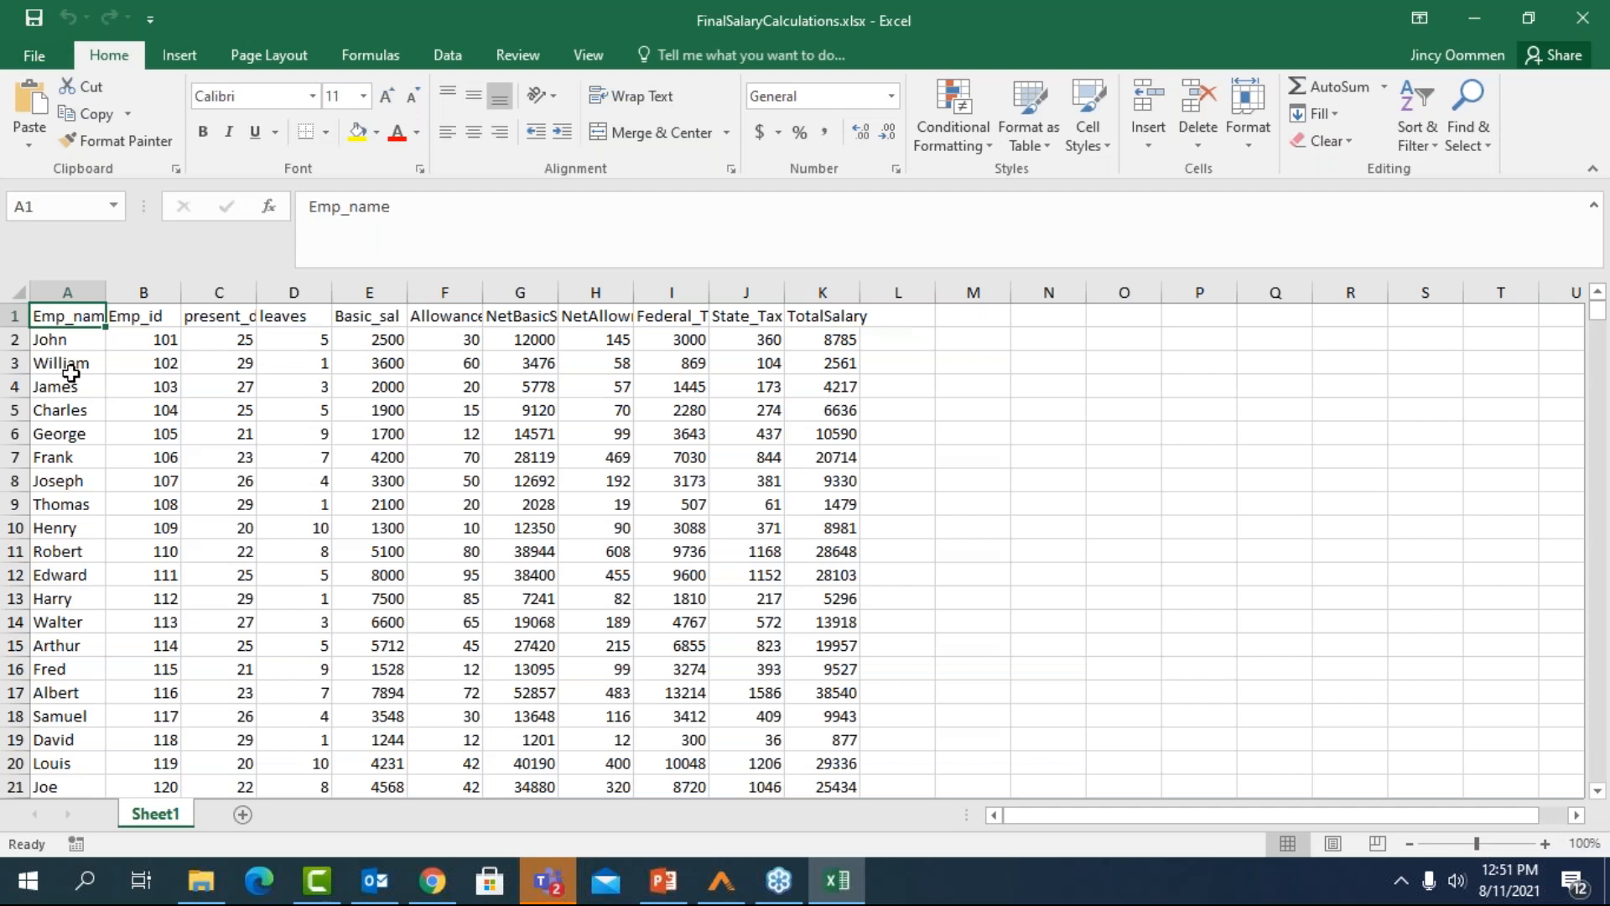
Auto-fit all column widths of the sheet and look over the Basic_sal, Allowances, NetBasicSalary and TotalSalary columns
click(20, 289)
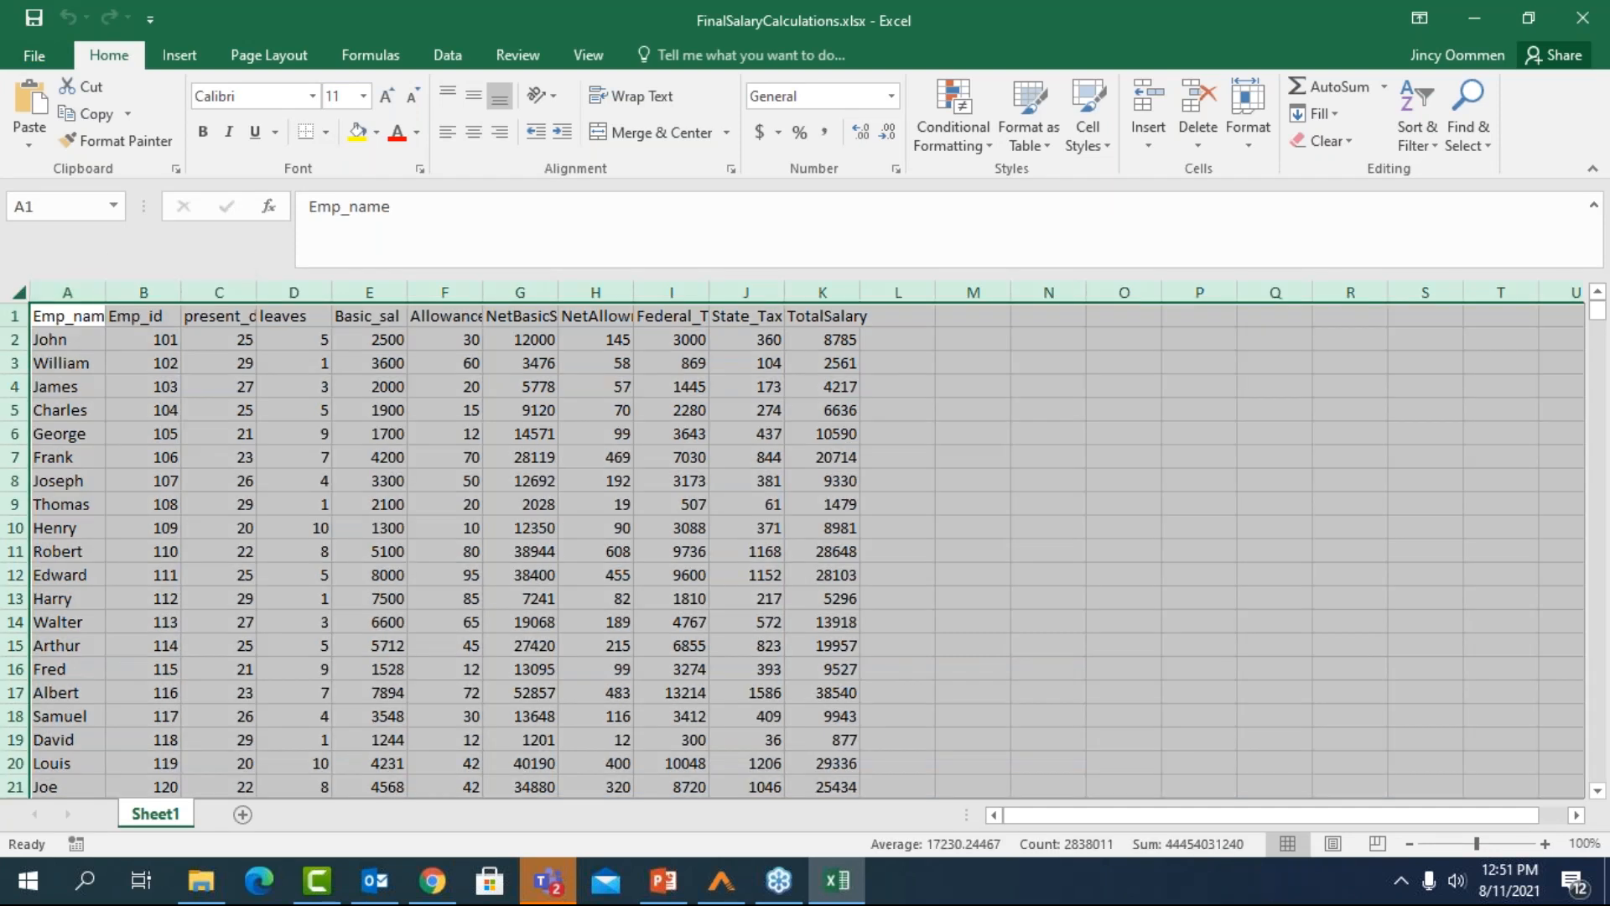
double_click(108, 293)
click(407, 289)
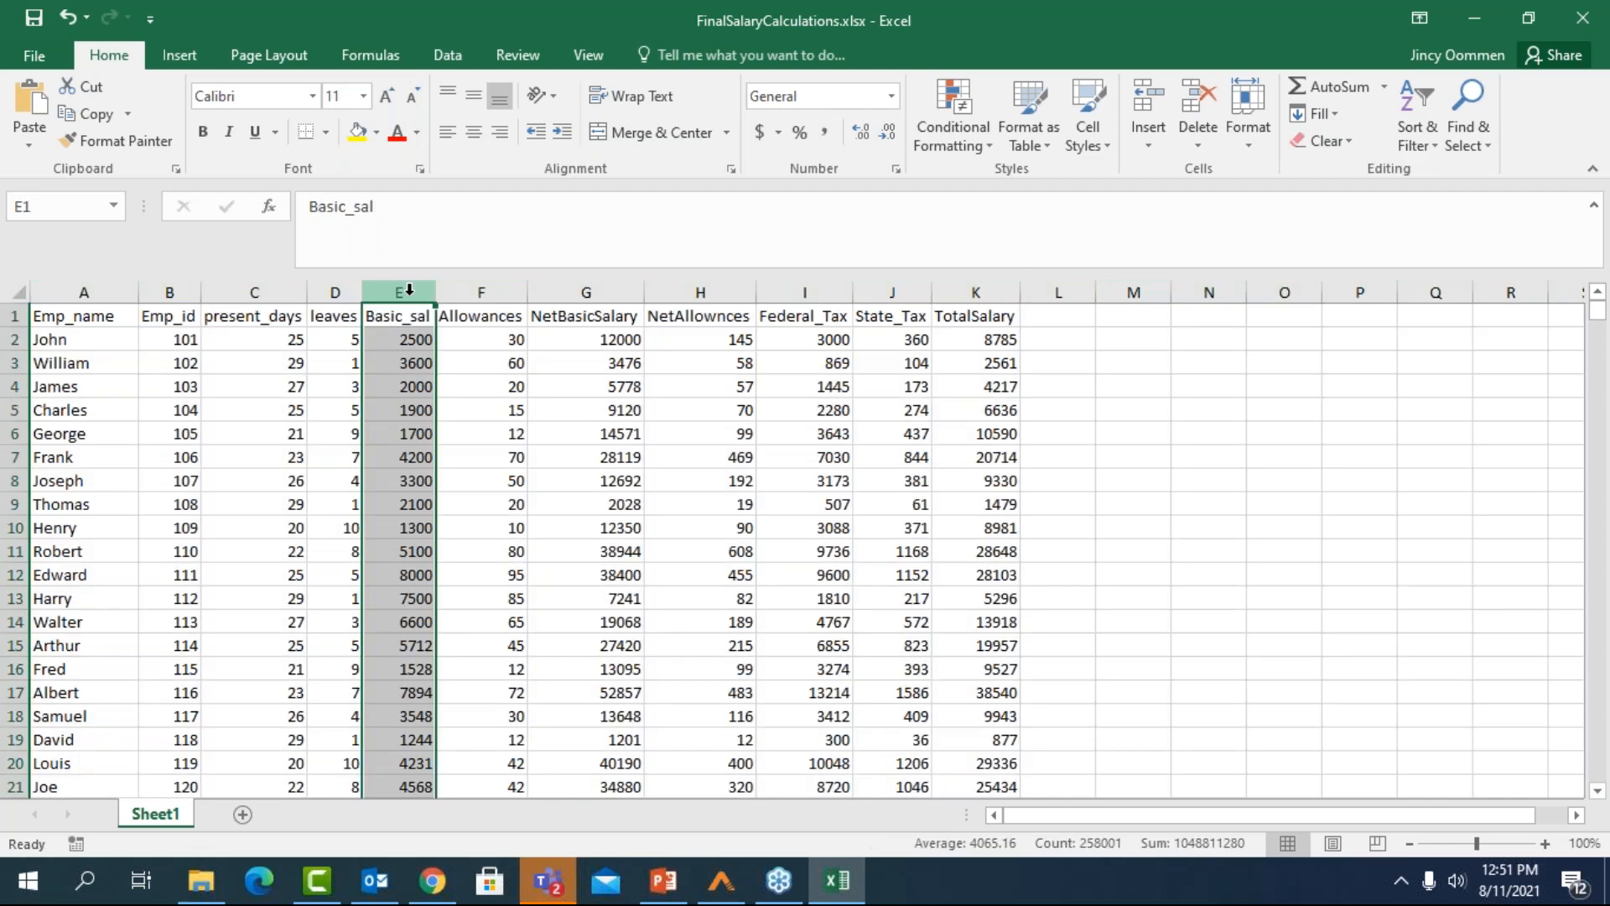
click(481, 291)
click(586, 291)
click(976, 291)
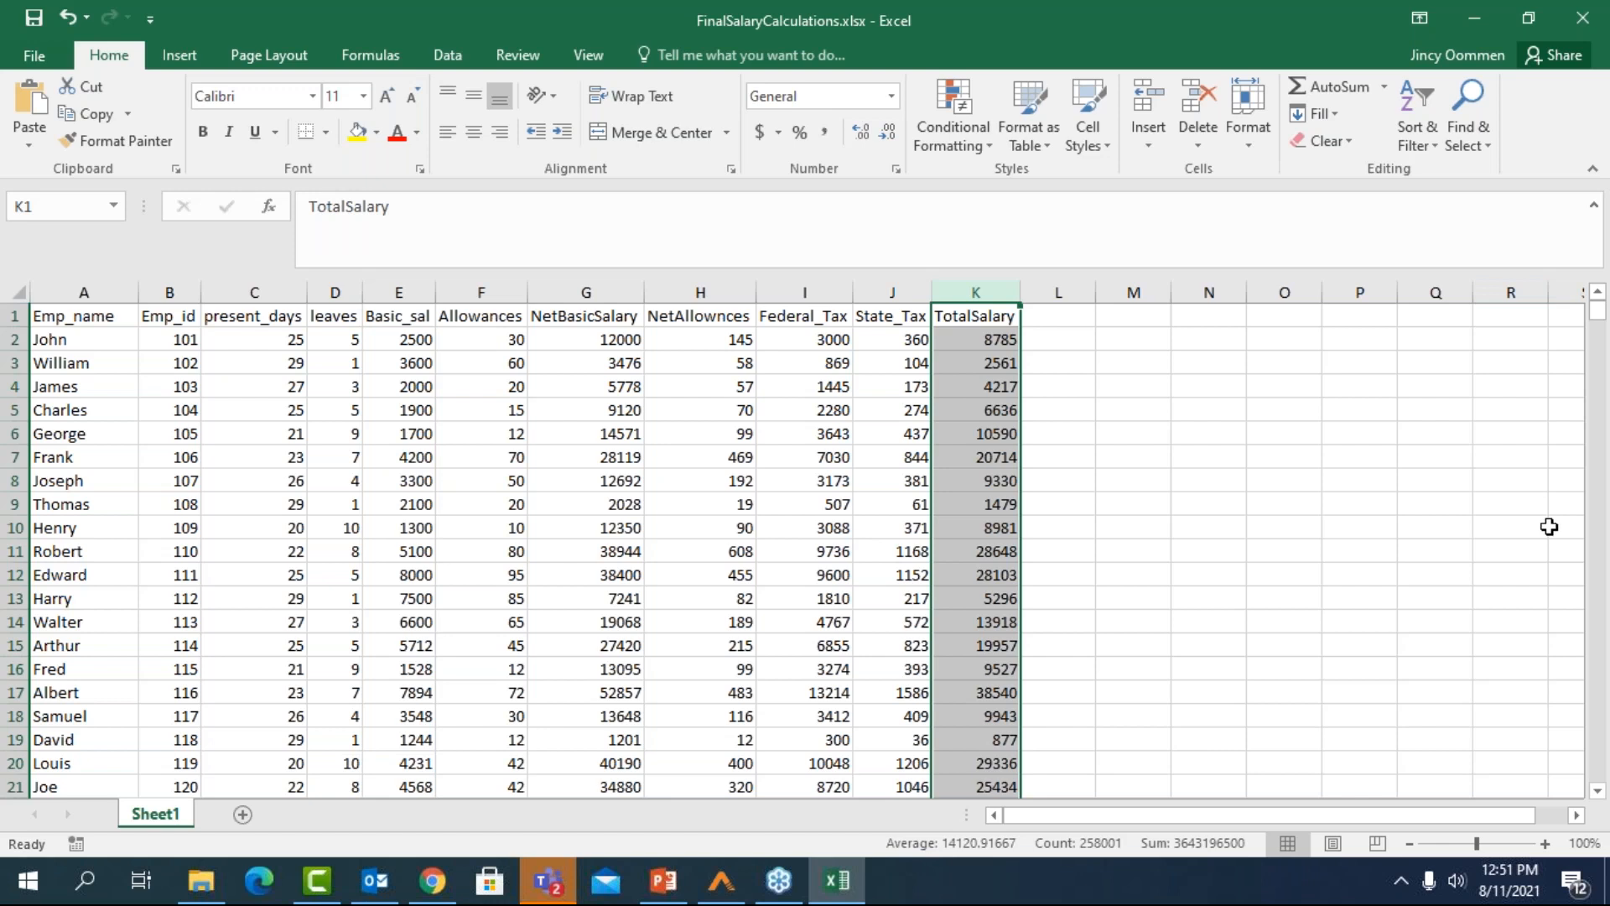
Examine the calculated salary records down to the last row of the sheet
click(1602, 793)
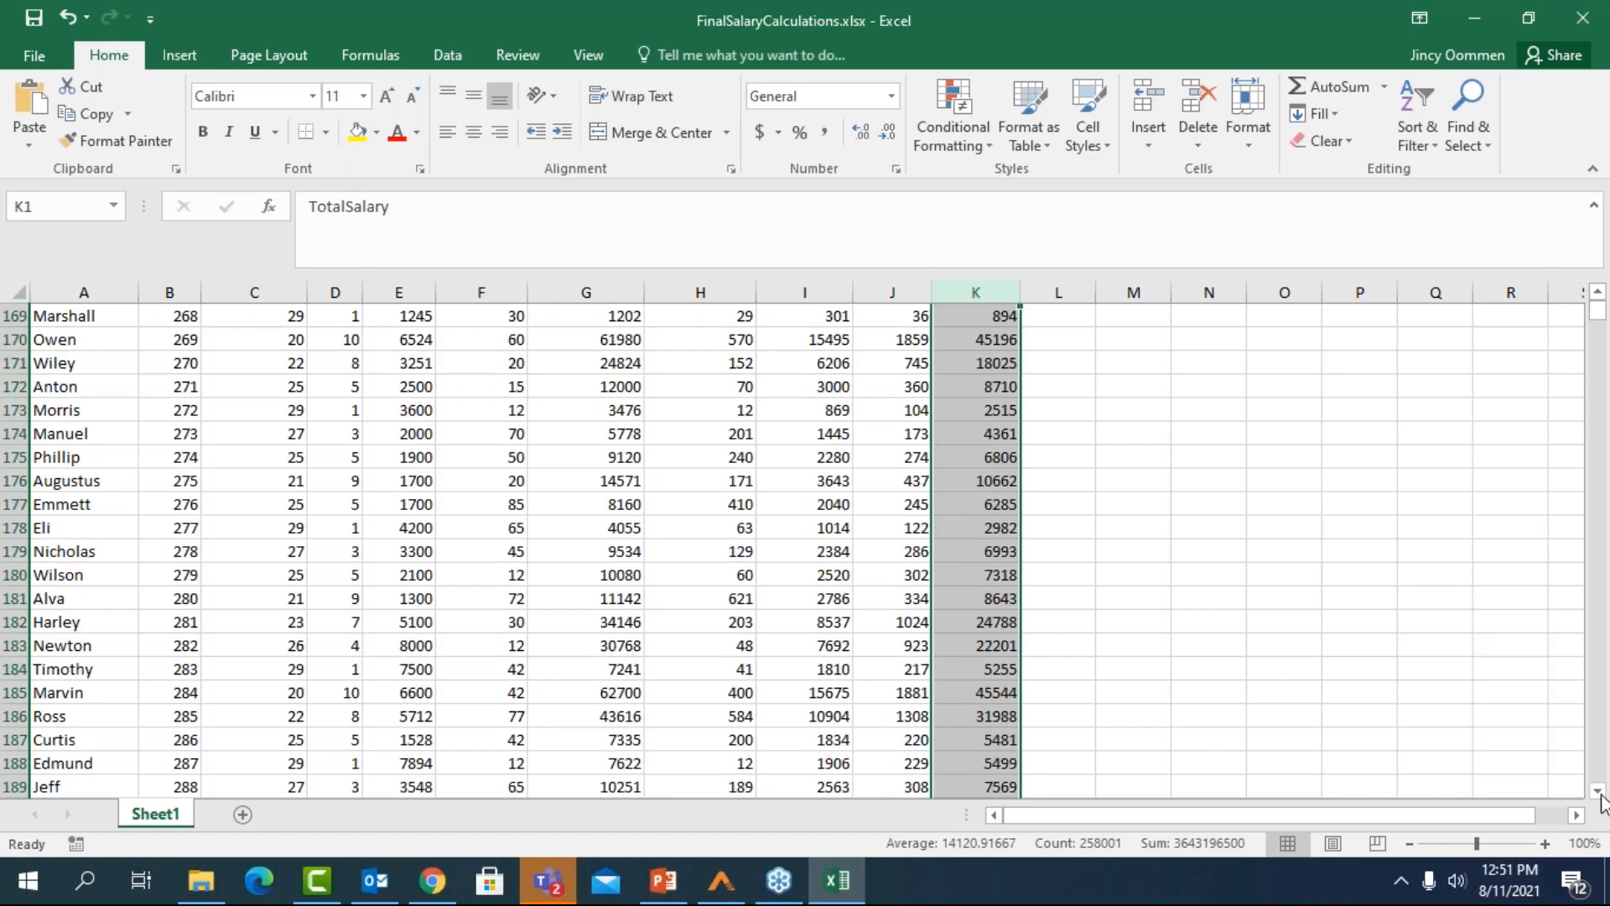
click(1599, 791)
click(1597, 791)
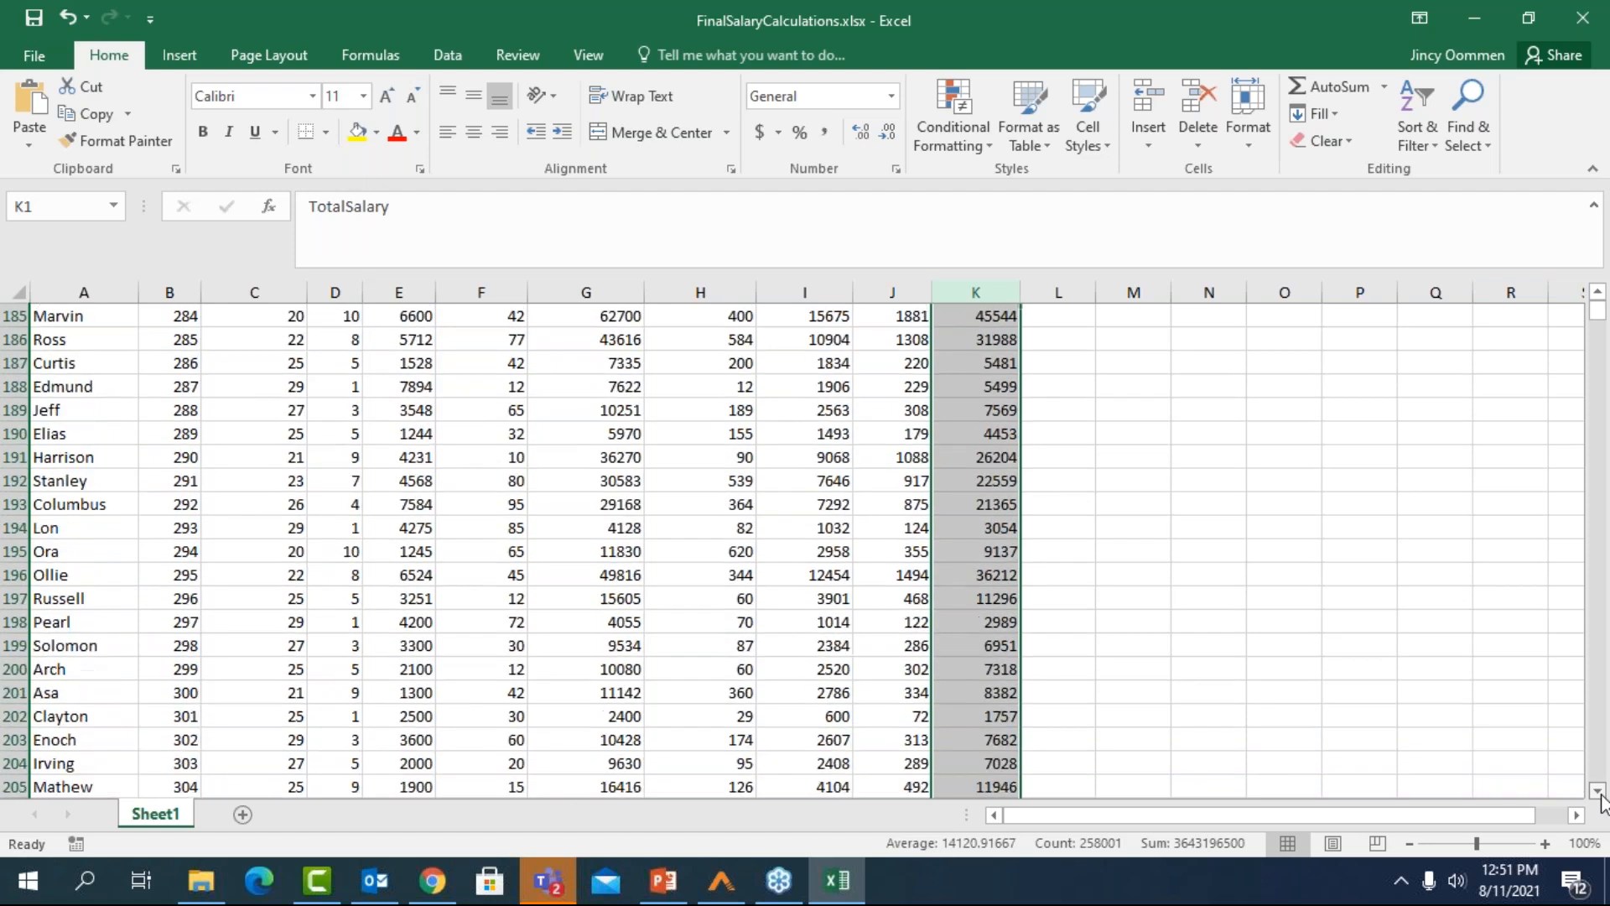
click(1598, 792)
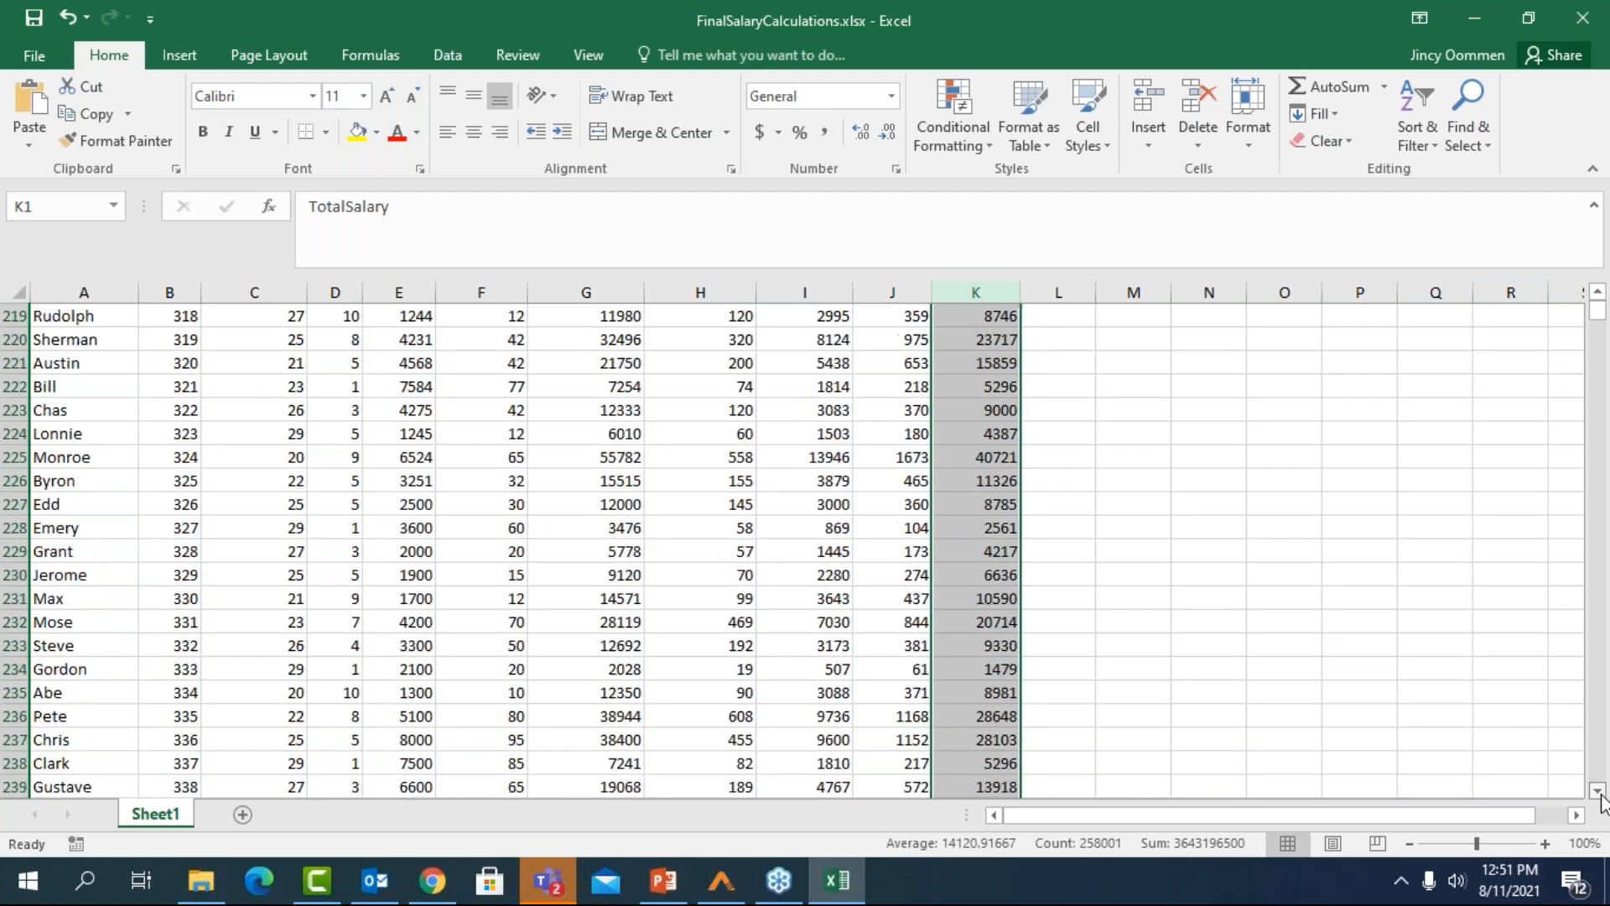
click(1598, 792)
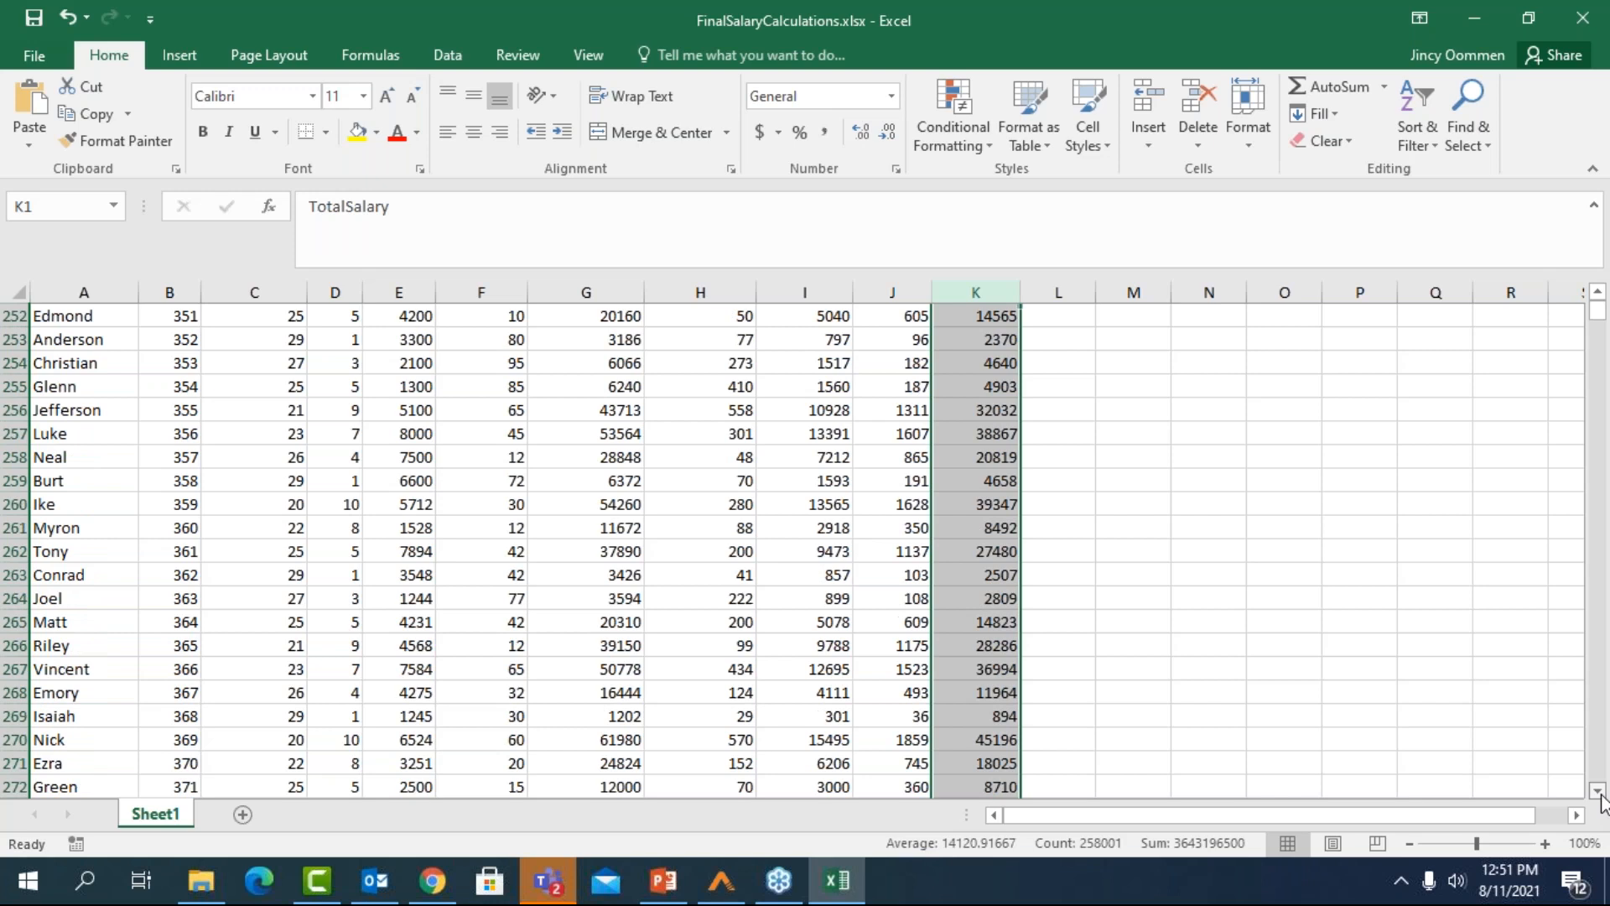
click(1598, 791)
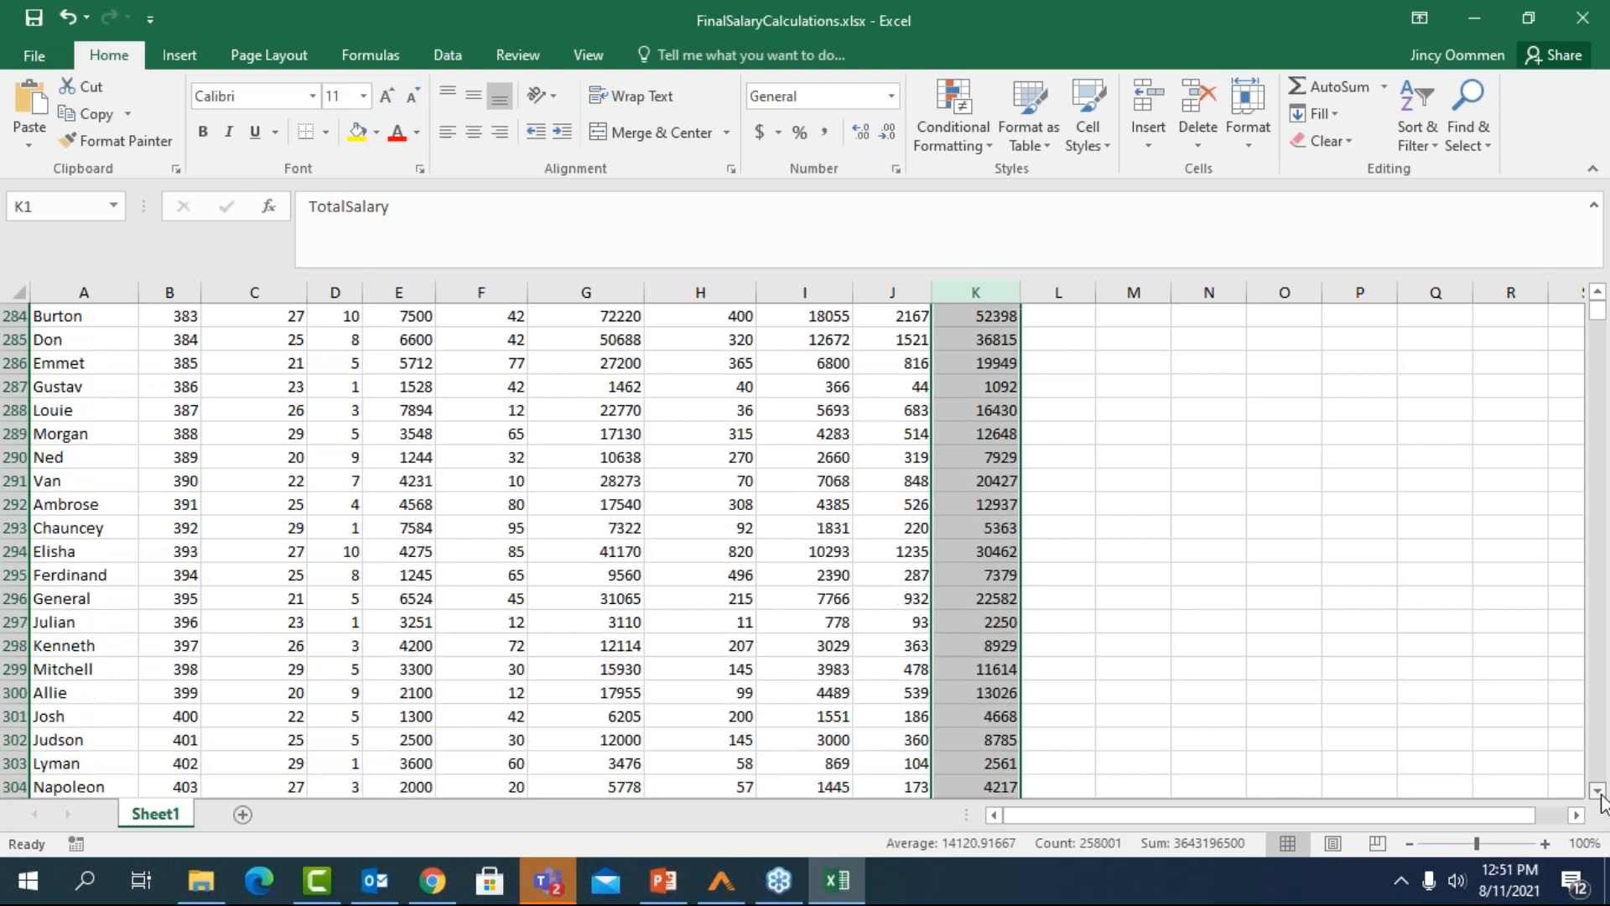
click(978, 664)
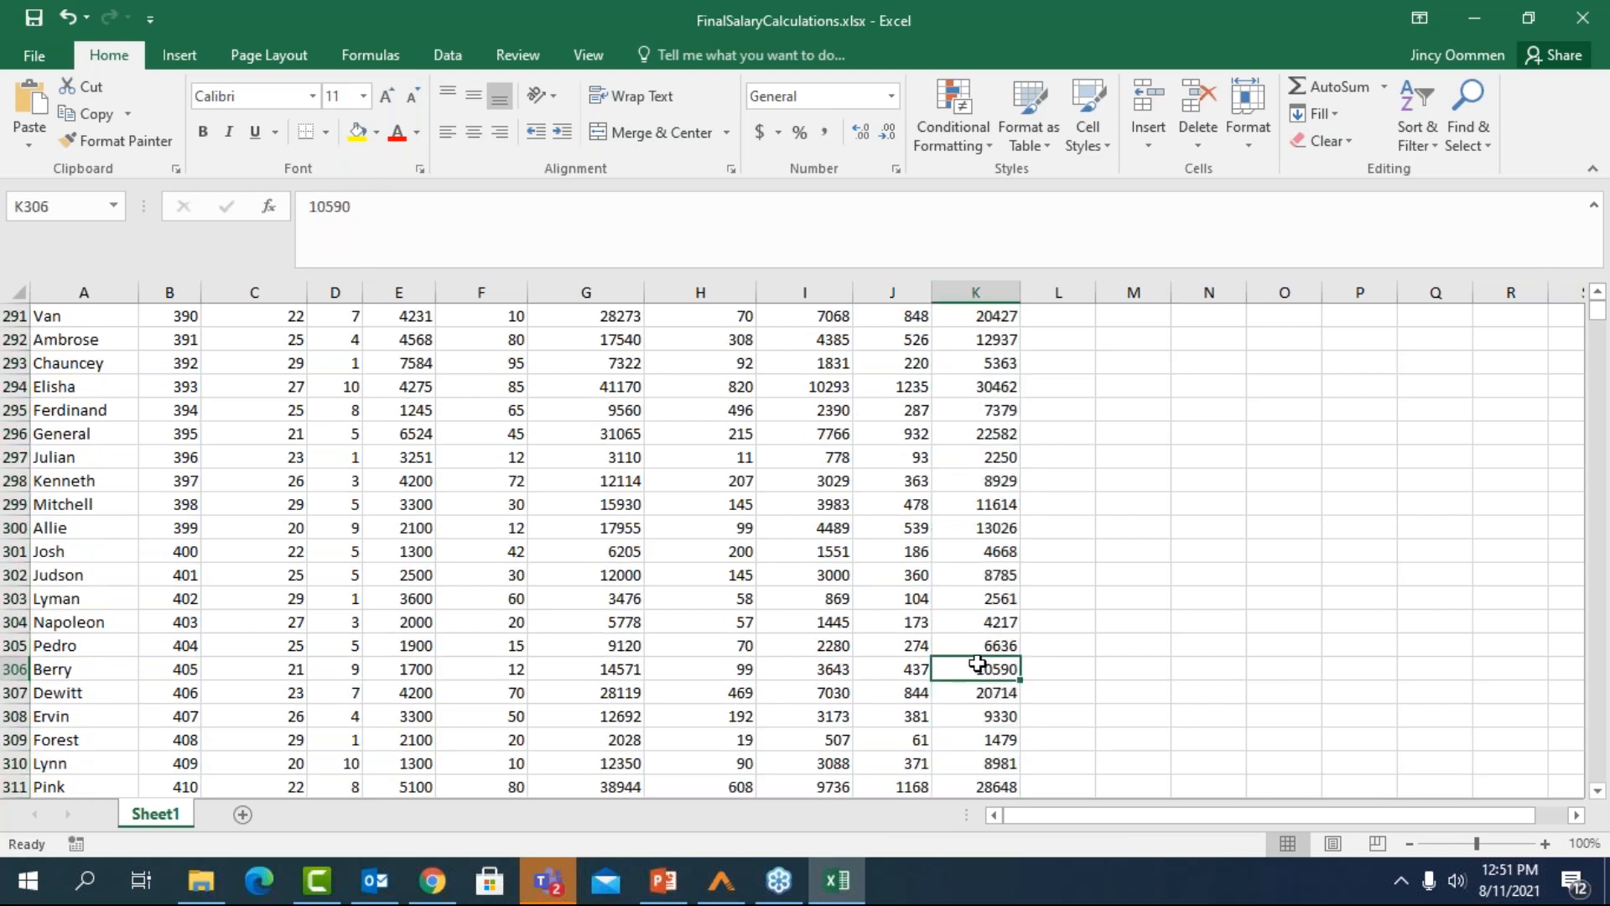
key(ctrl+shift+Down)
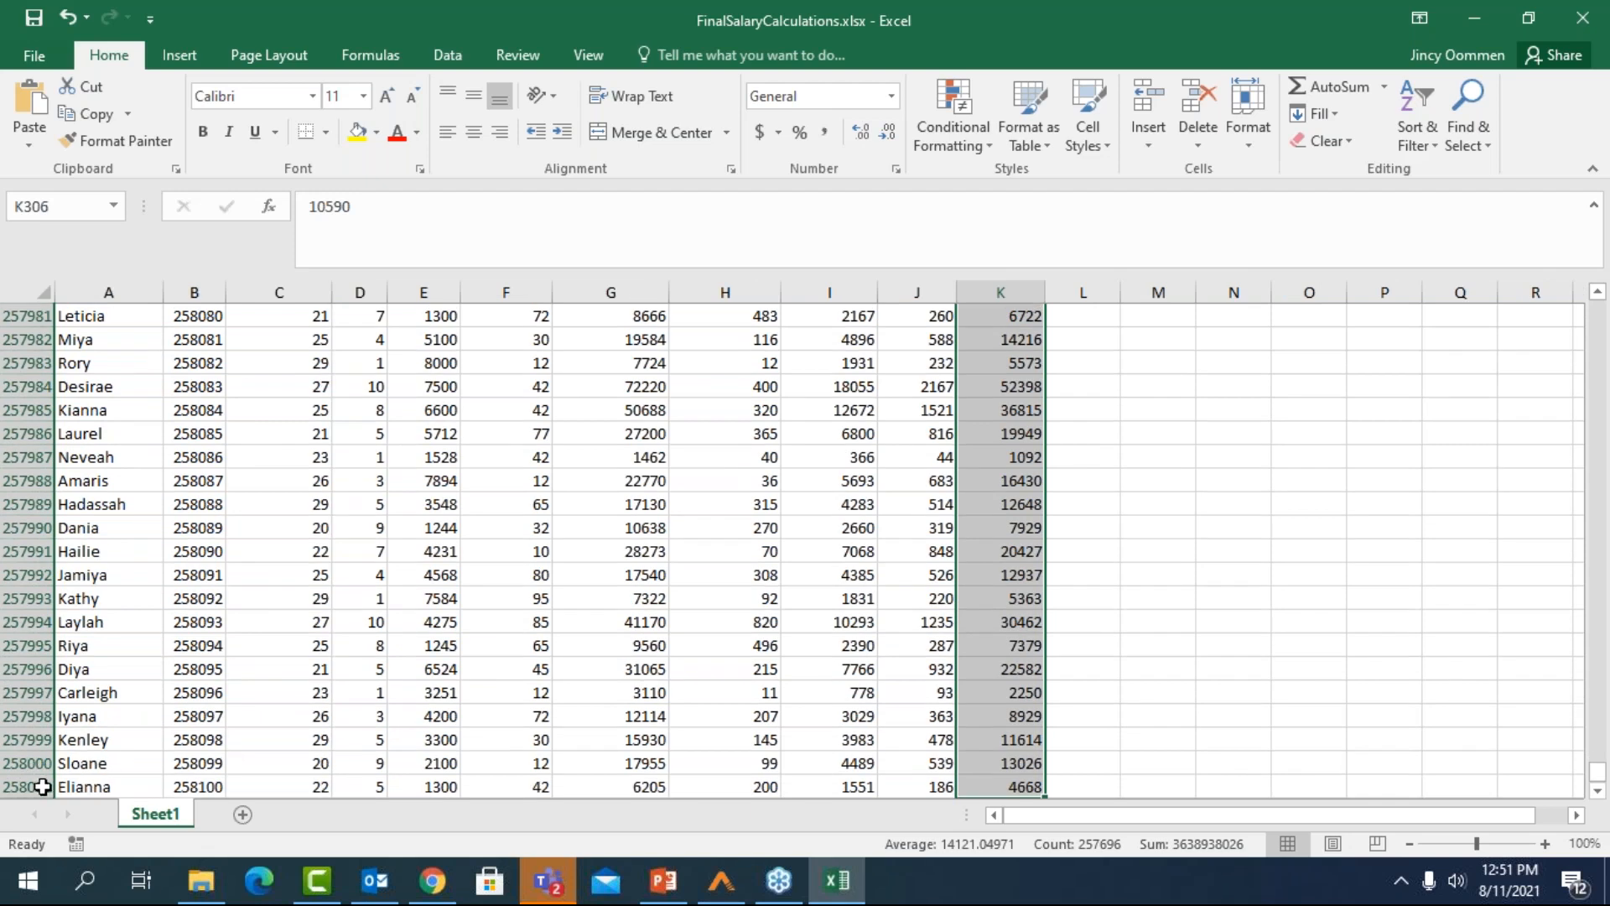
click(1158, 739)
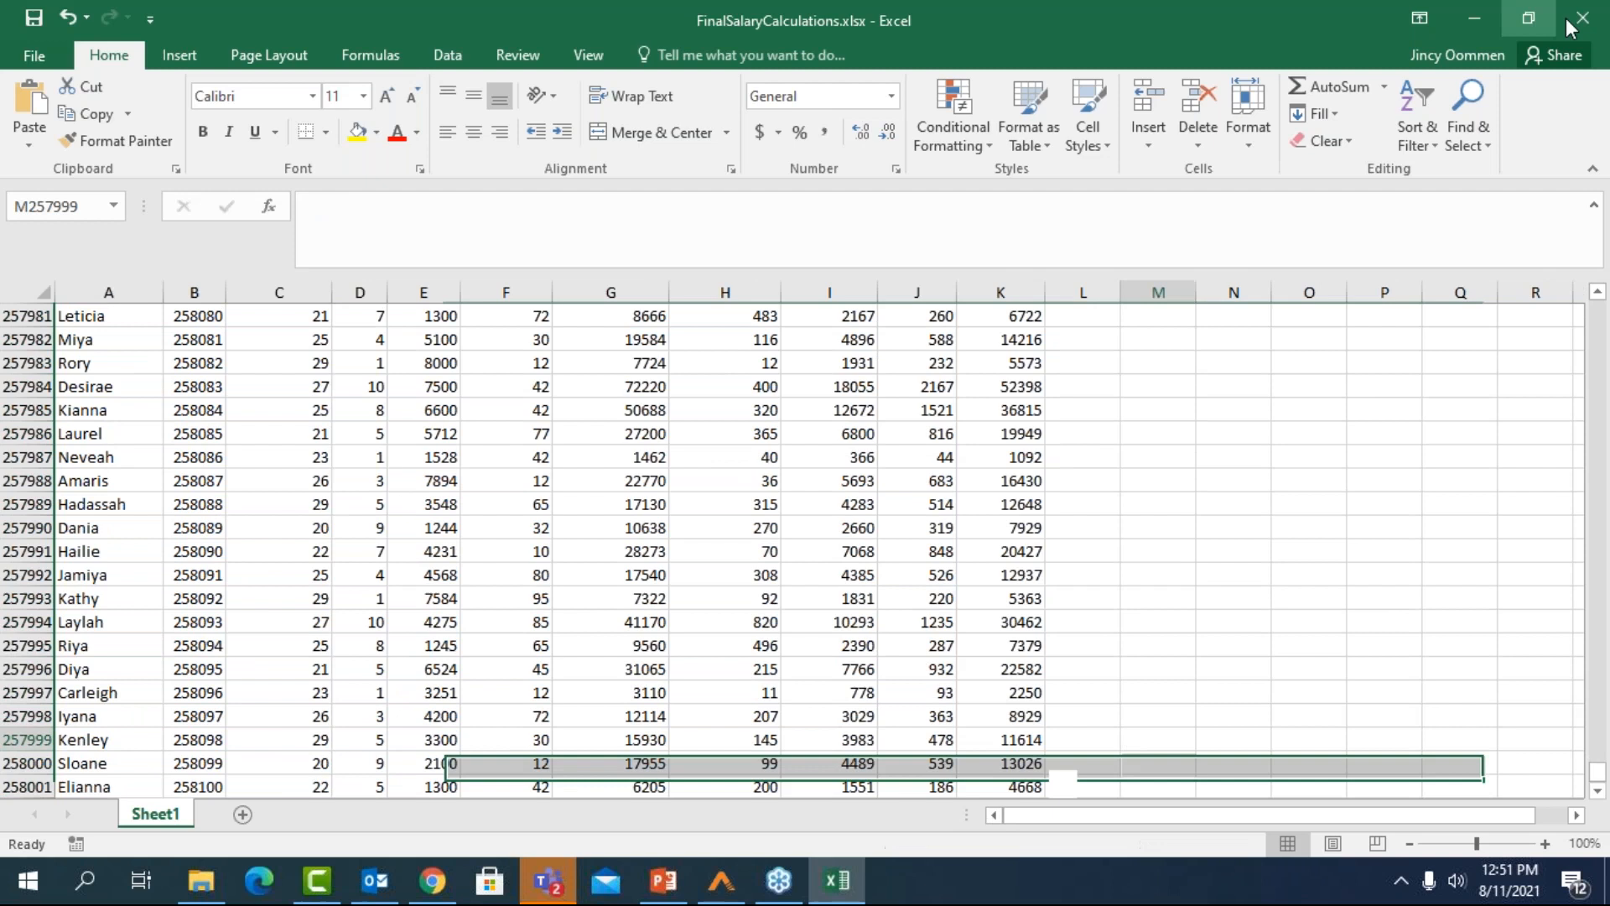
Close FinalSalaryCalculations.xlsx without saving and switch back to AutomationEdge Process Studio
key(alt+F4)
click(805, 469)
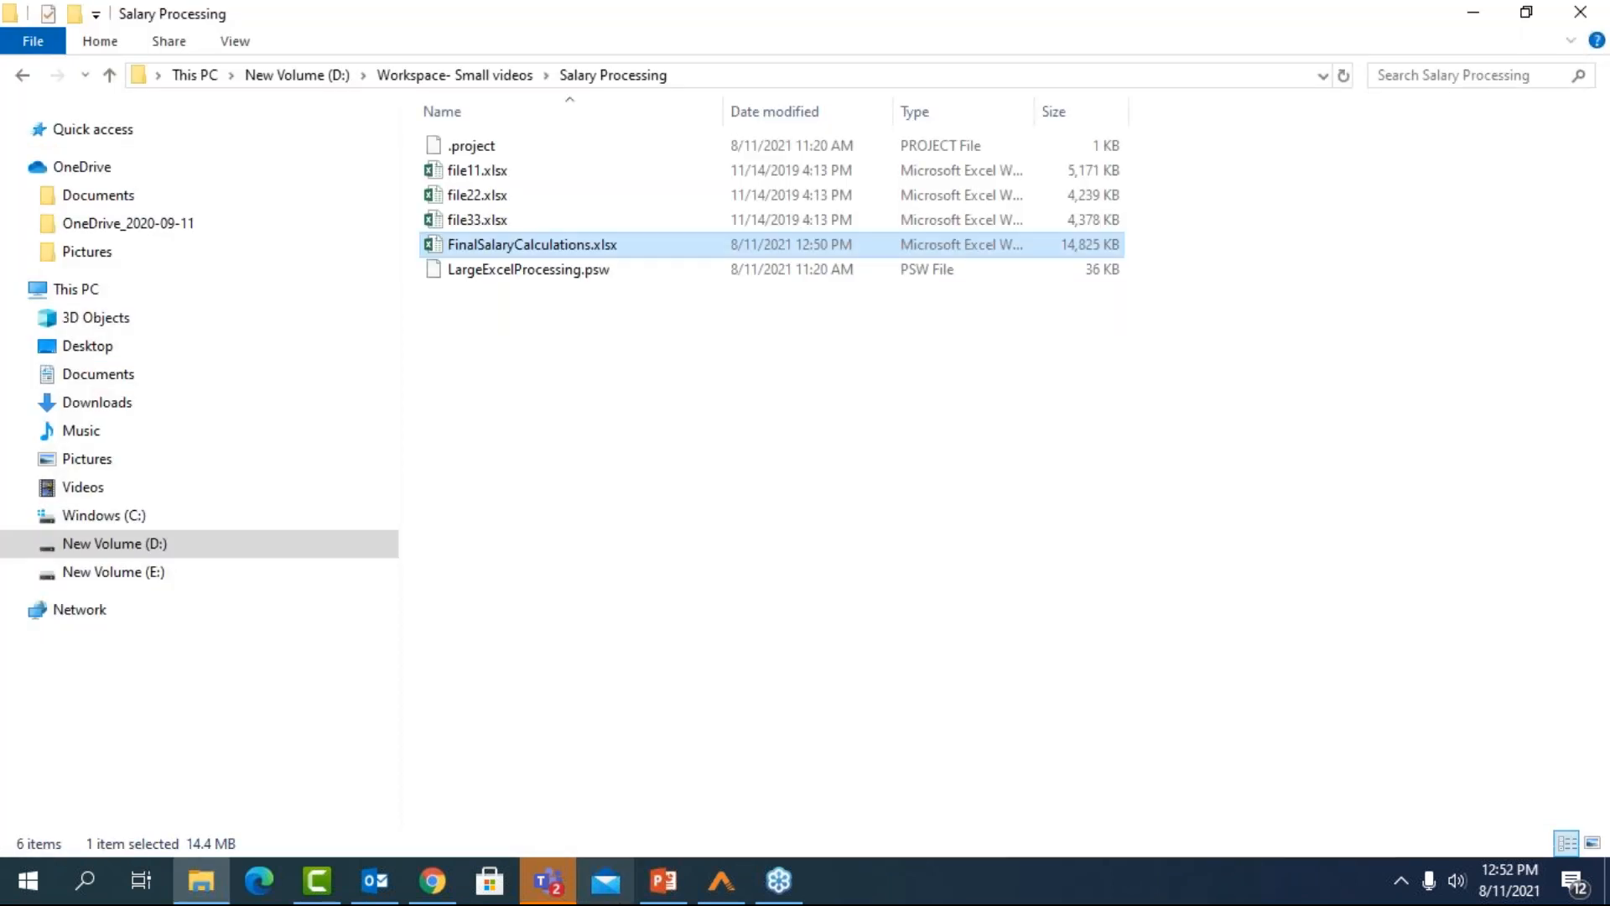
click(741, 899)
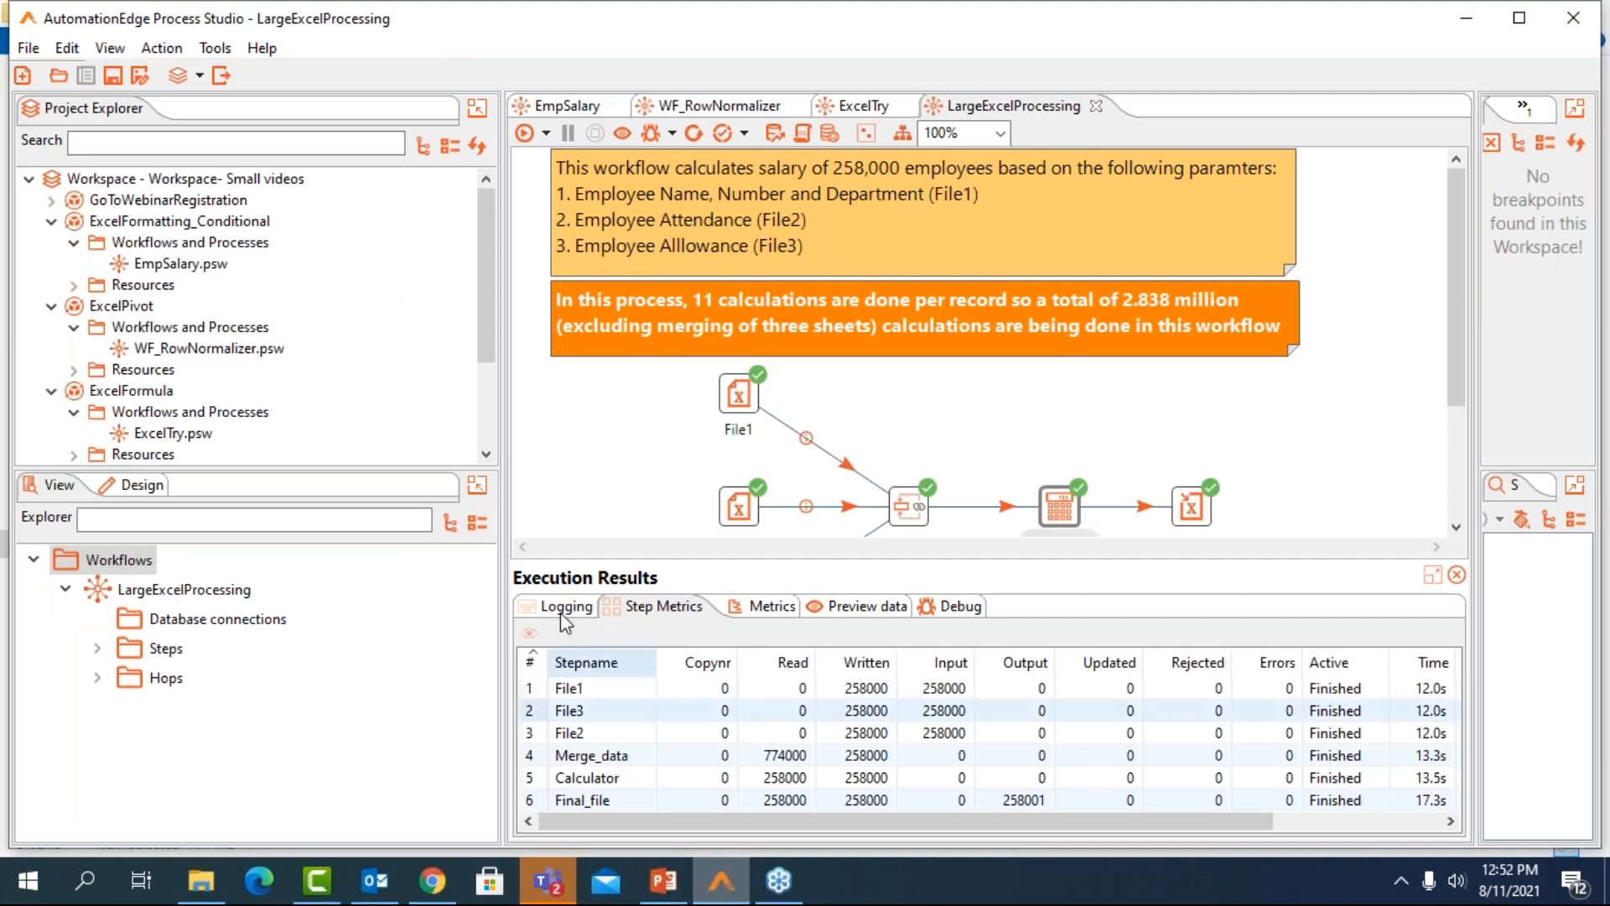
Open the FuzzyMatchModified.psw workflow from the FuzzyMatchModified project and bring its whole flow into view
click(487, 454)
click(487, 453)
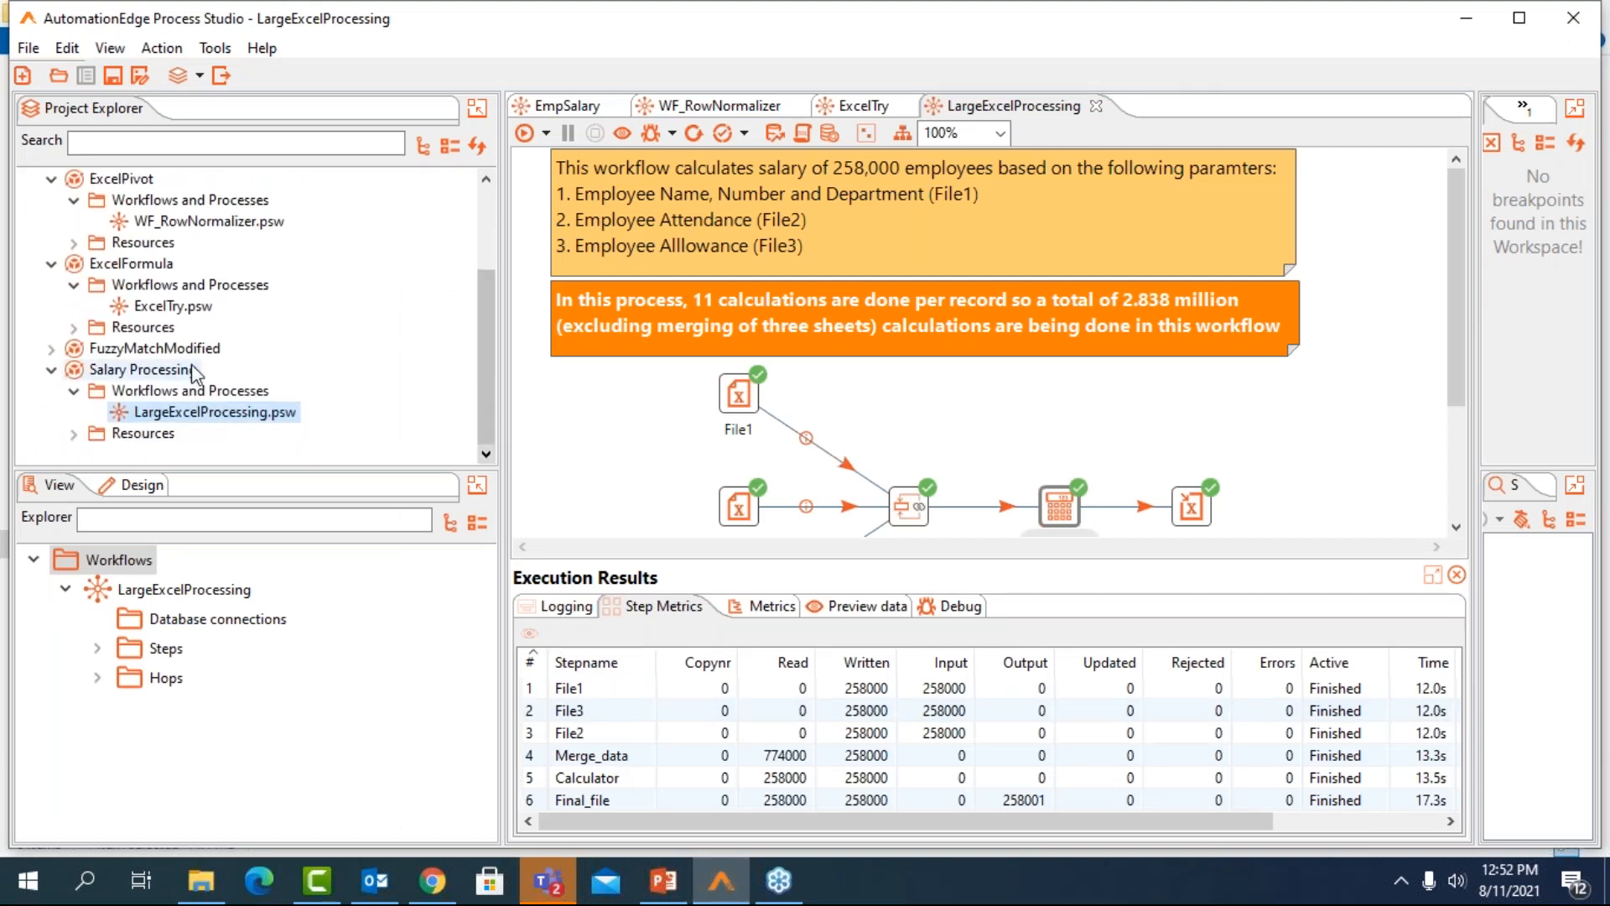
click(51, 349)
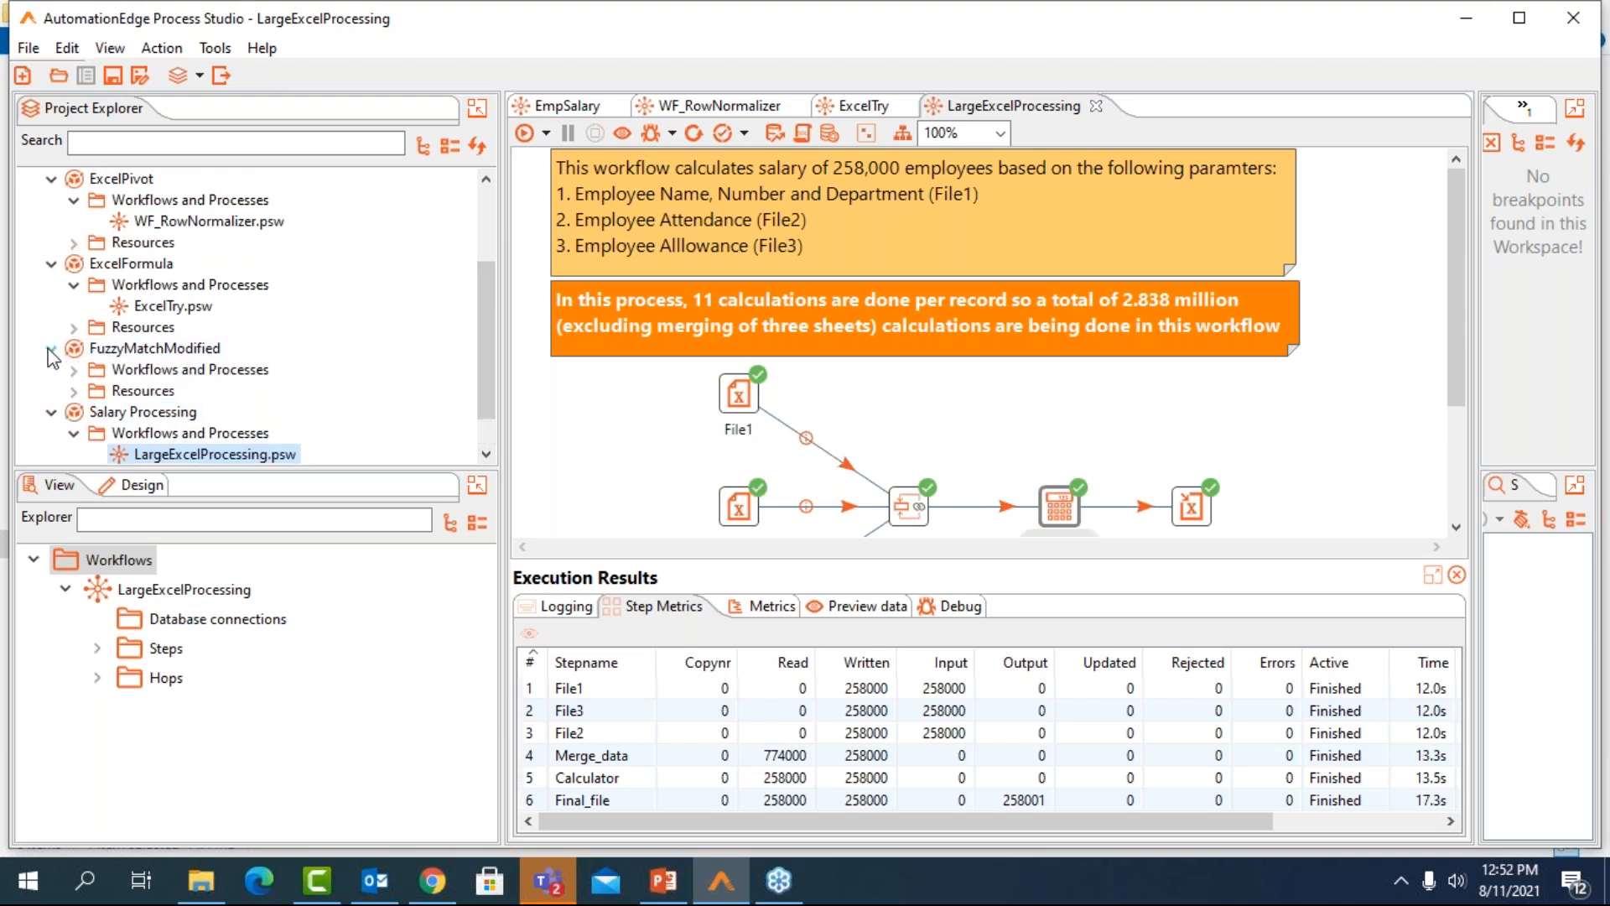
click(74, 371)
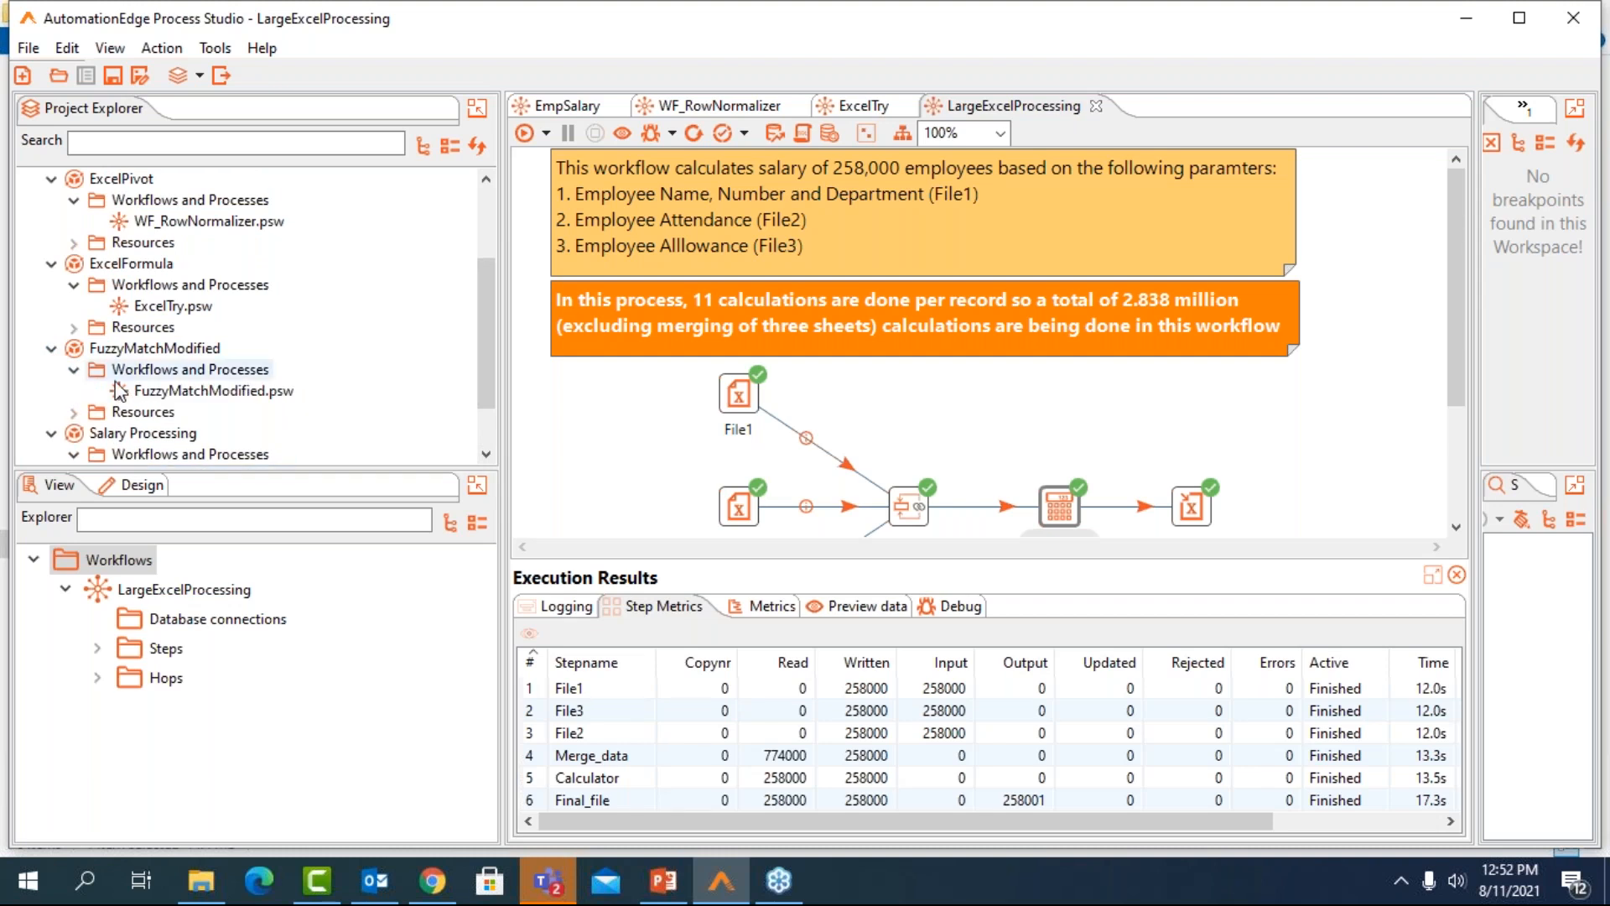
click(150, 392)
double_click(150, 393)
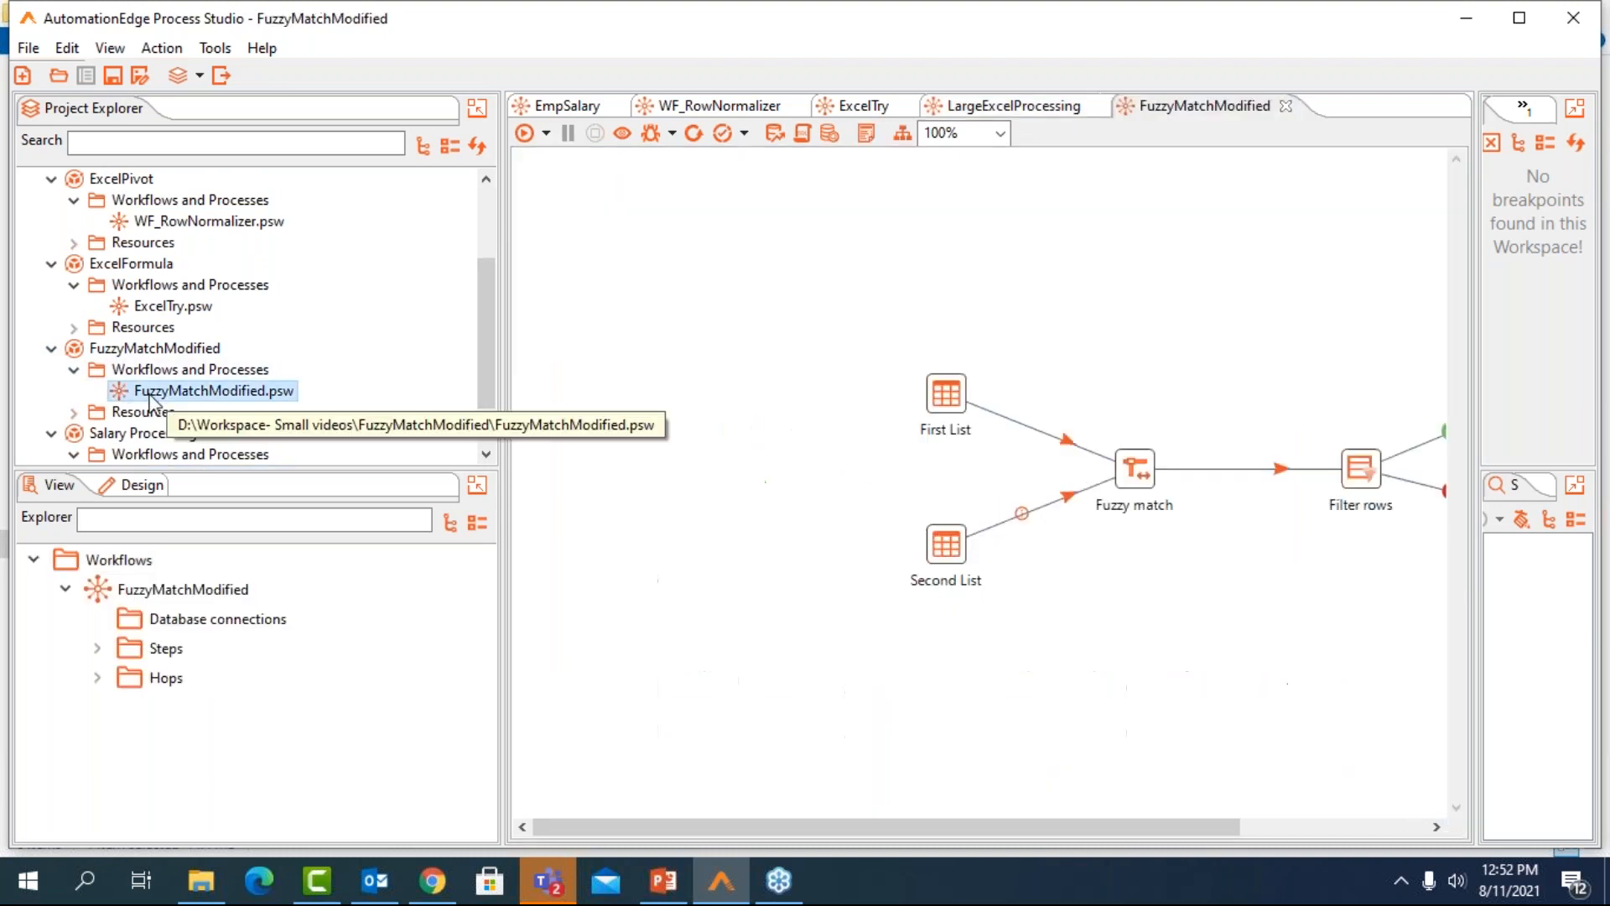
drag(1034, 826, 1231, 822)
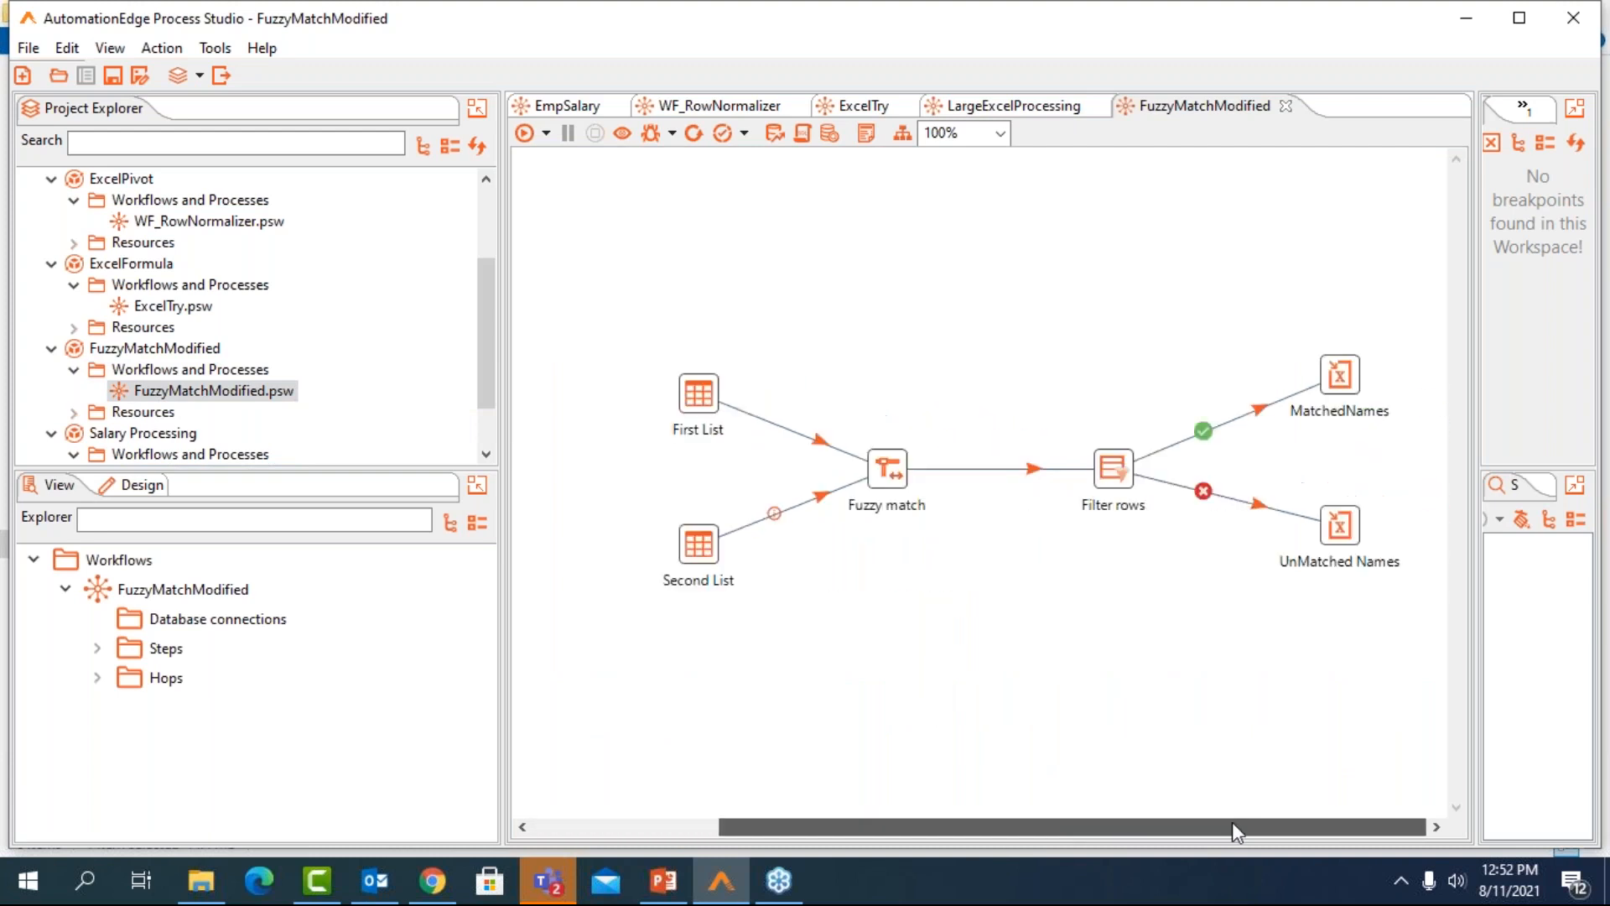
Examine the constant data rows of the First List and Second List steps, closing each dialog without changes
double_click(708, 390)
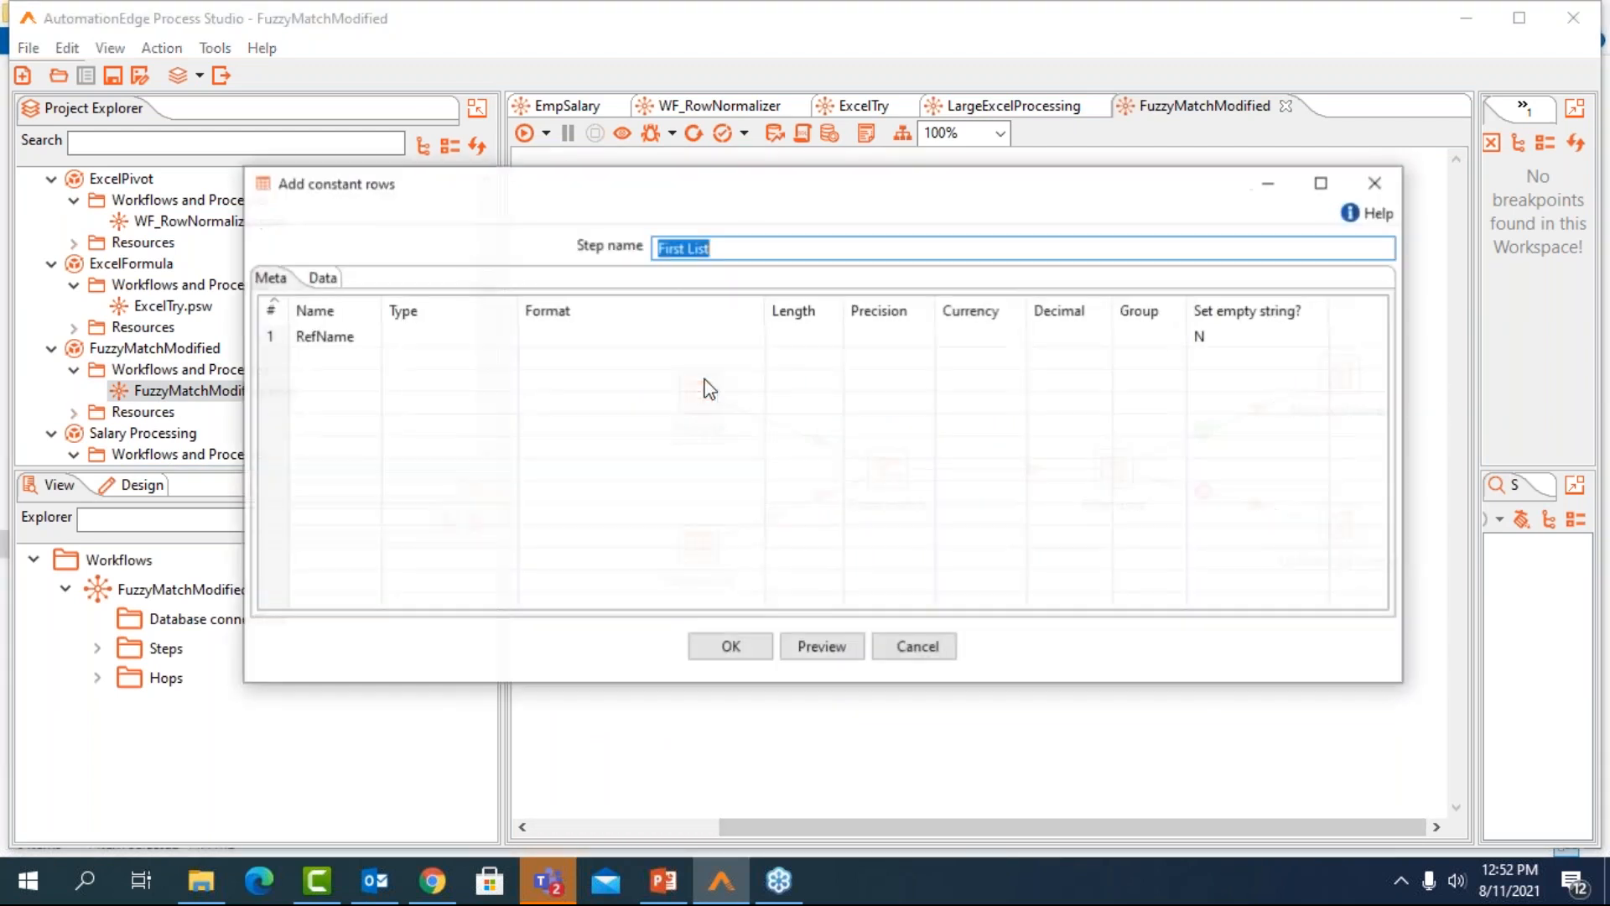
click(322, 279)
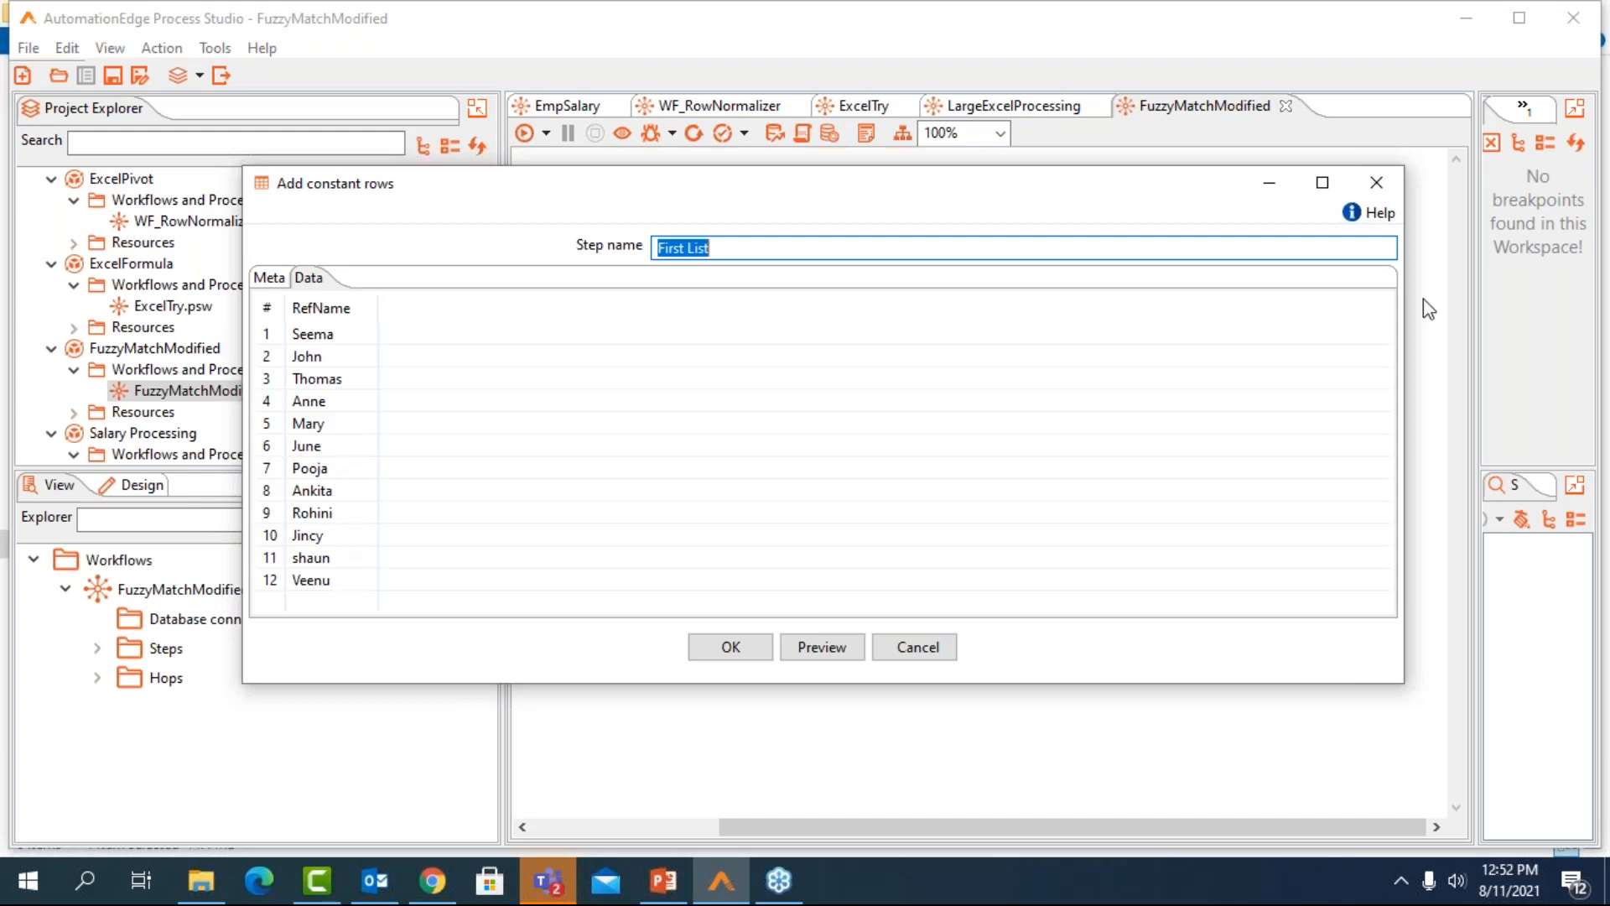
click(1389, 191)
double_click(706, 538)
click(321, 279)
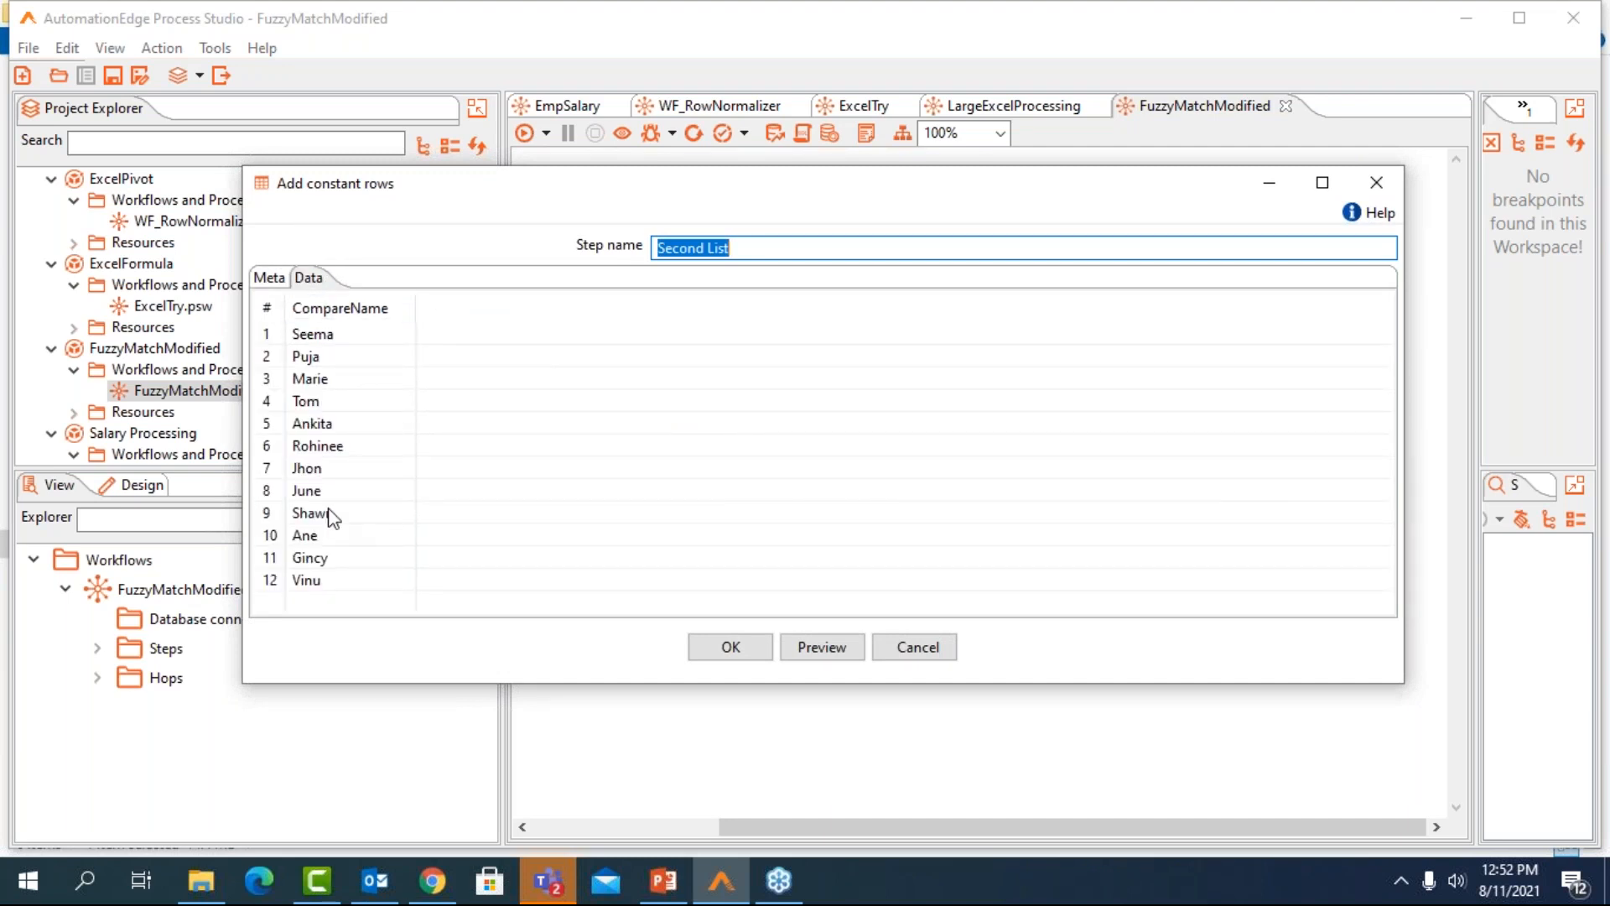
click(1377, 181)
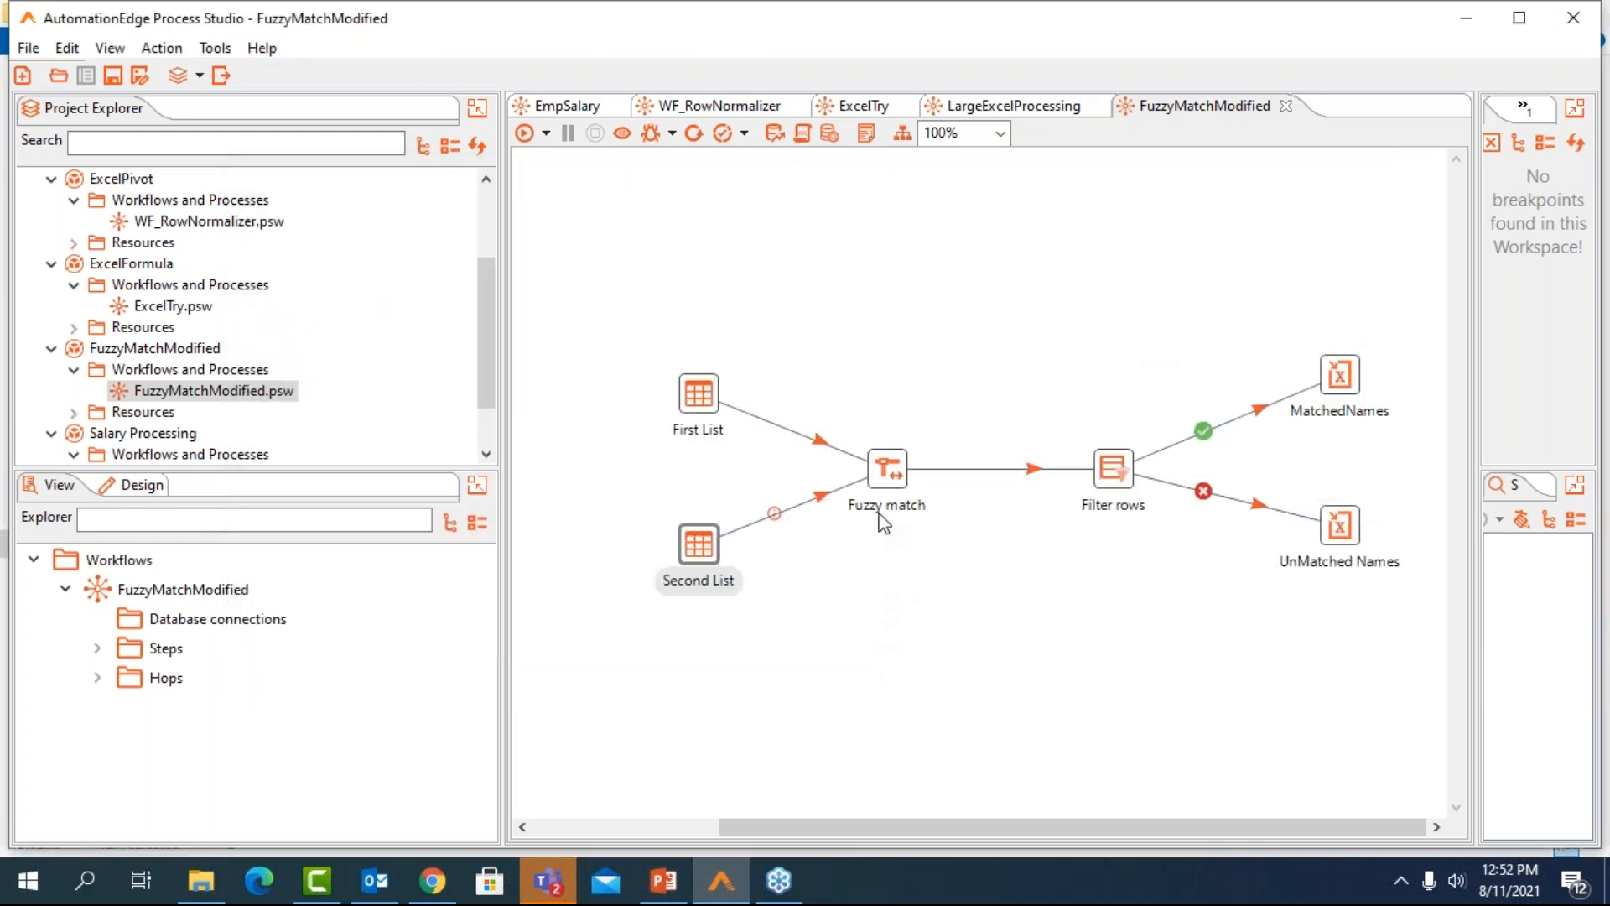
Examine the Fuzzy match step's lookup settings and available matching algorithms, and close its dialog without changes
click(892, 475)
double_click(892, 475)
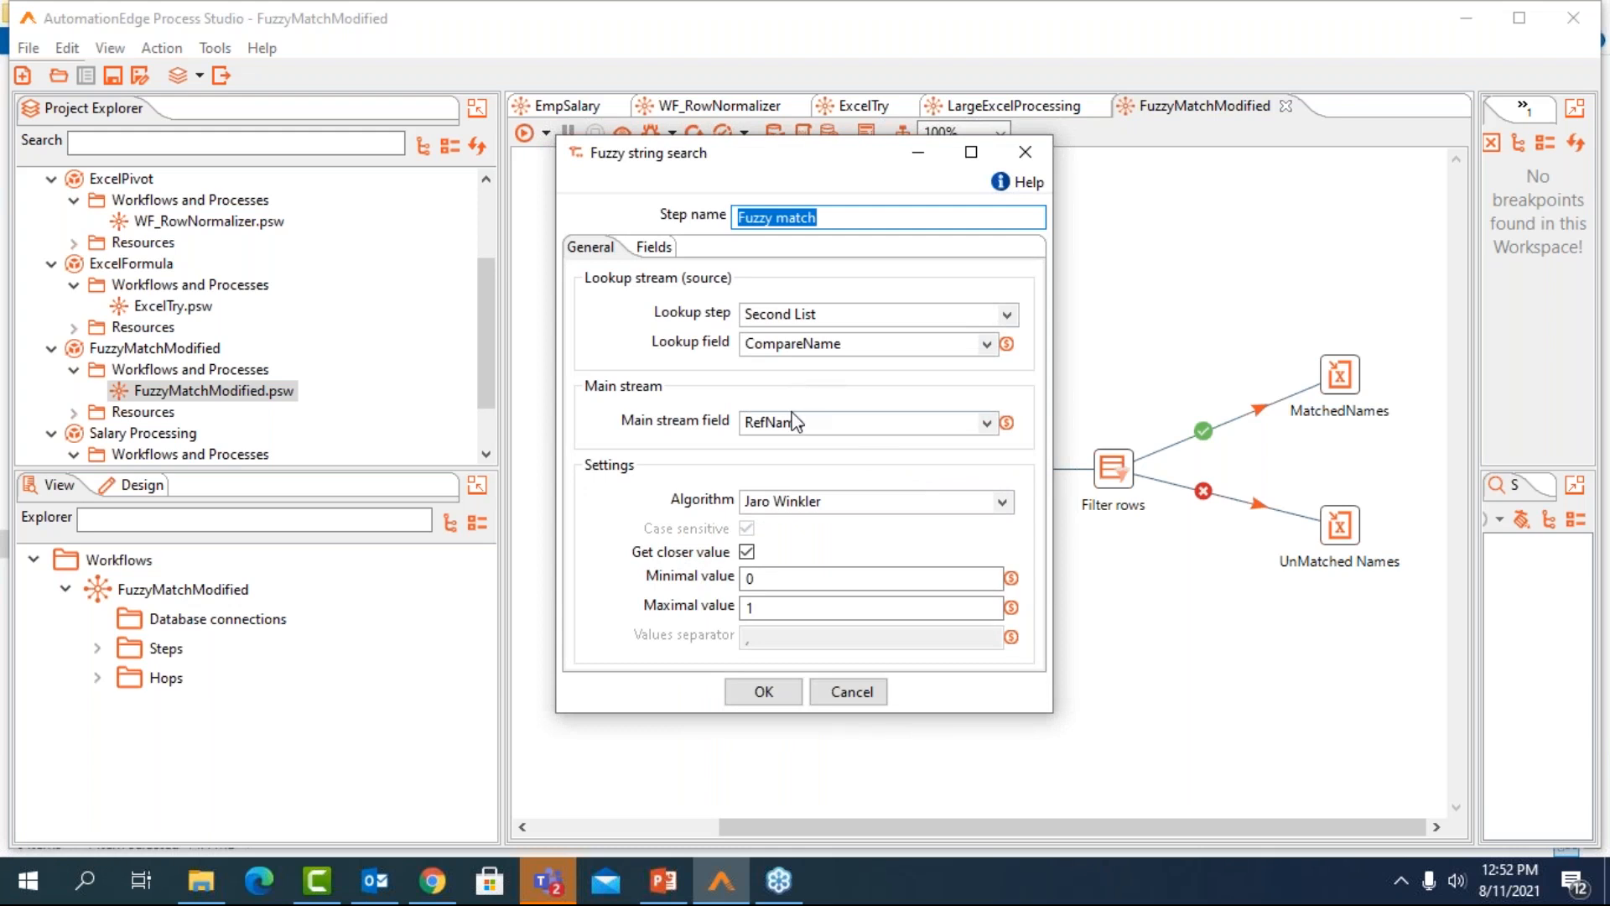
click(1011, 504)
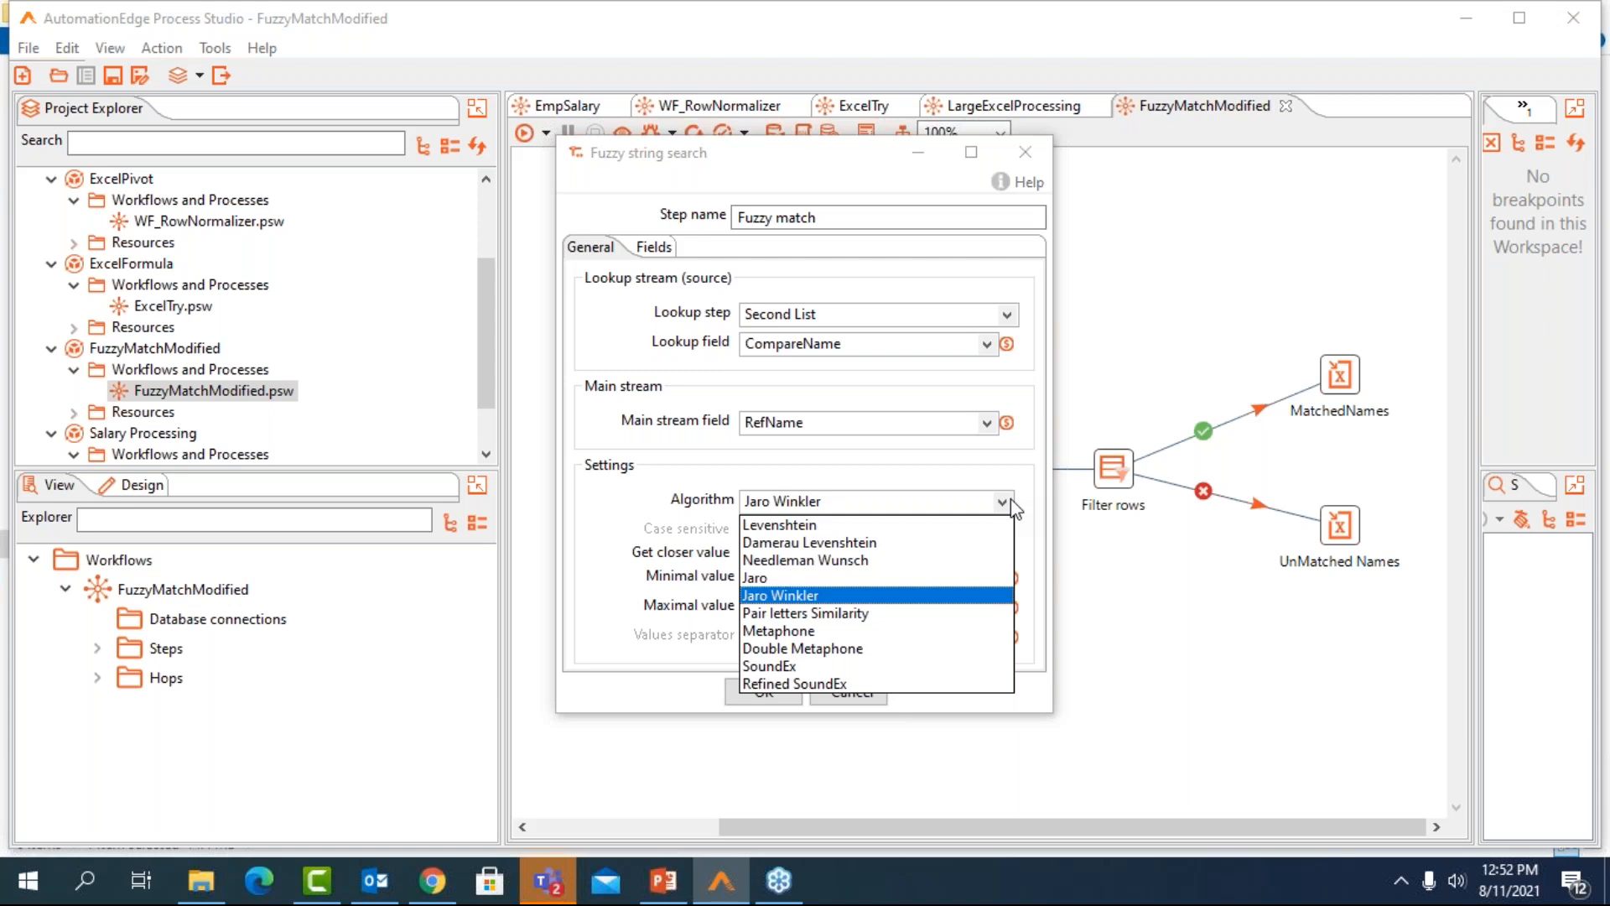
click(1011, 501)
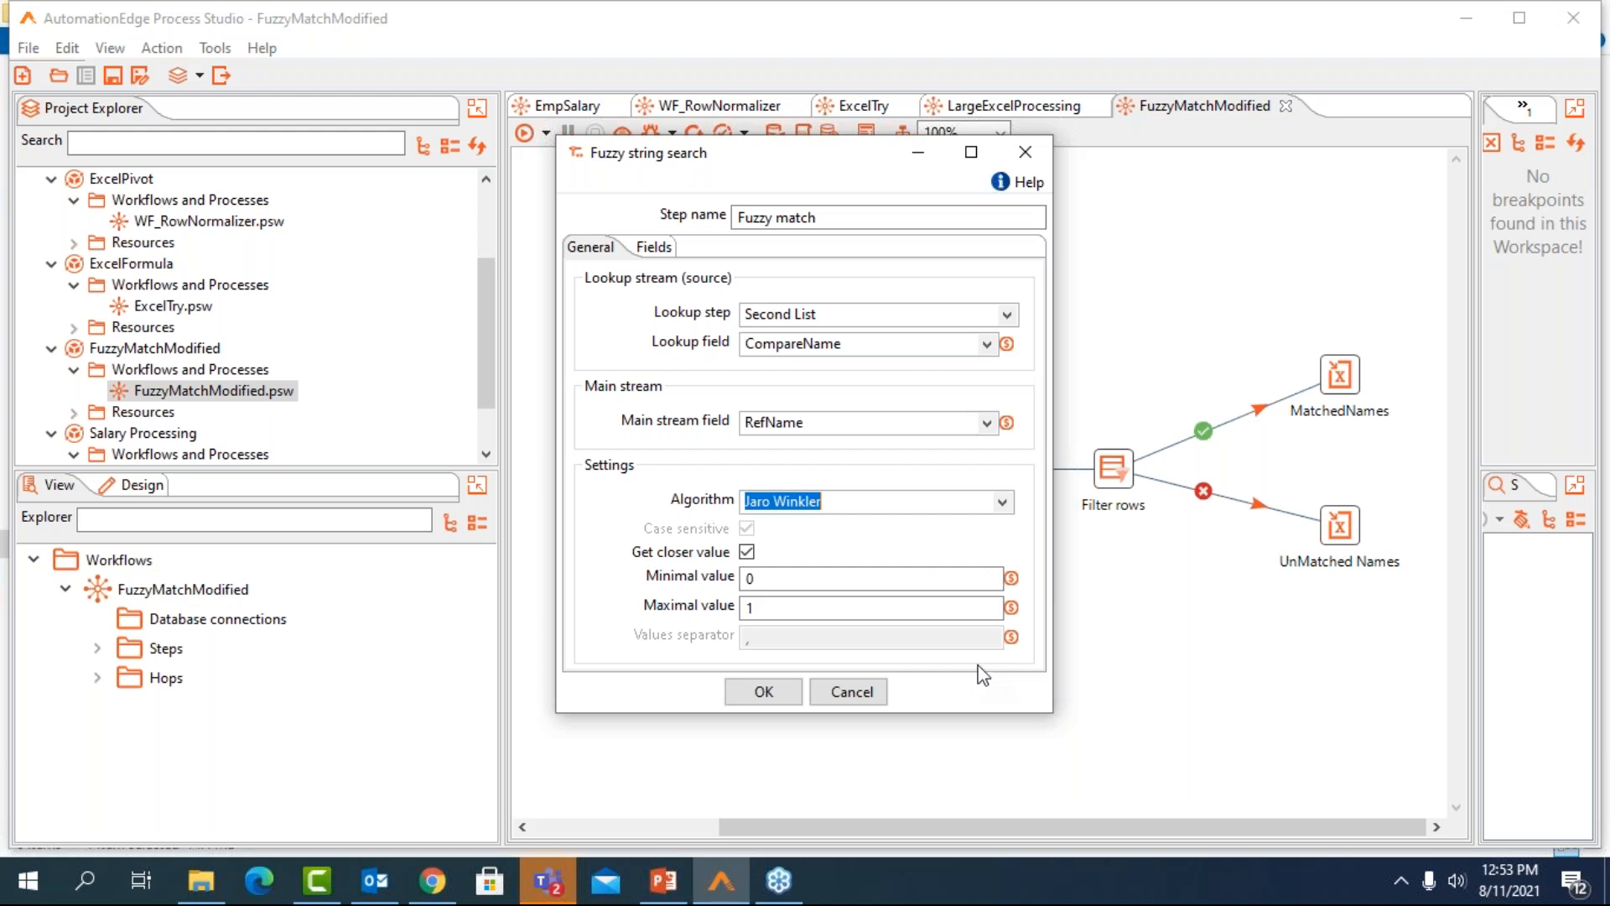
click(1025, 152)
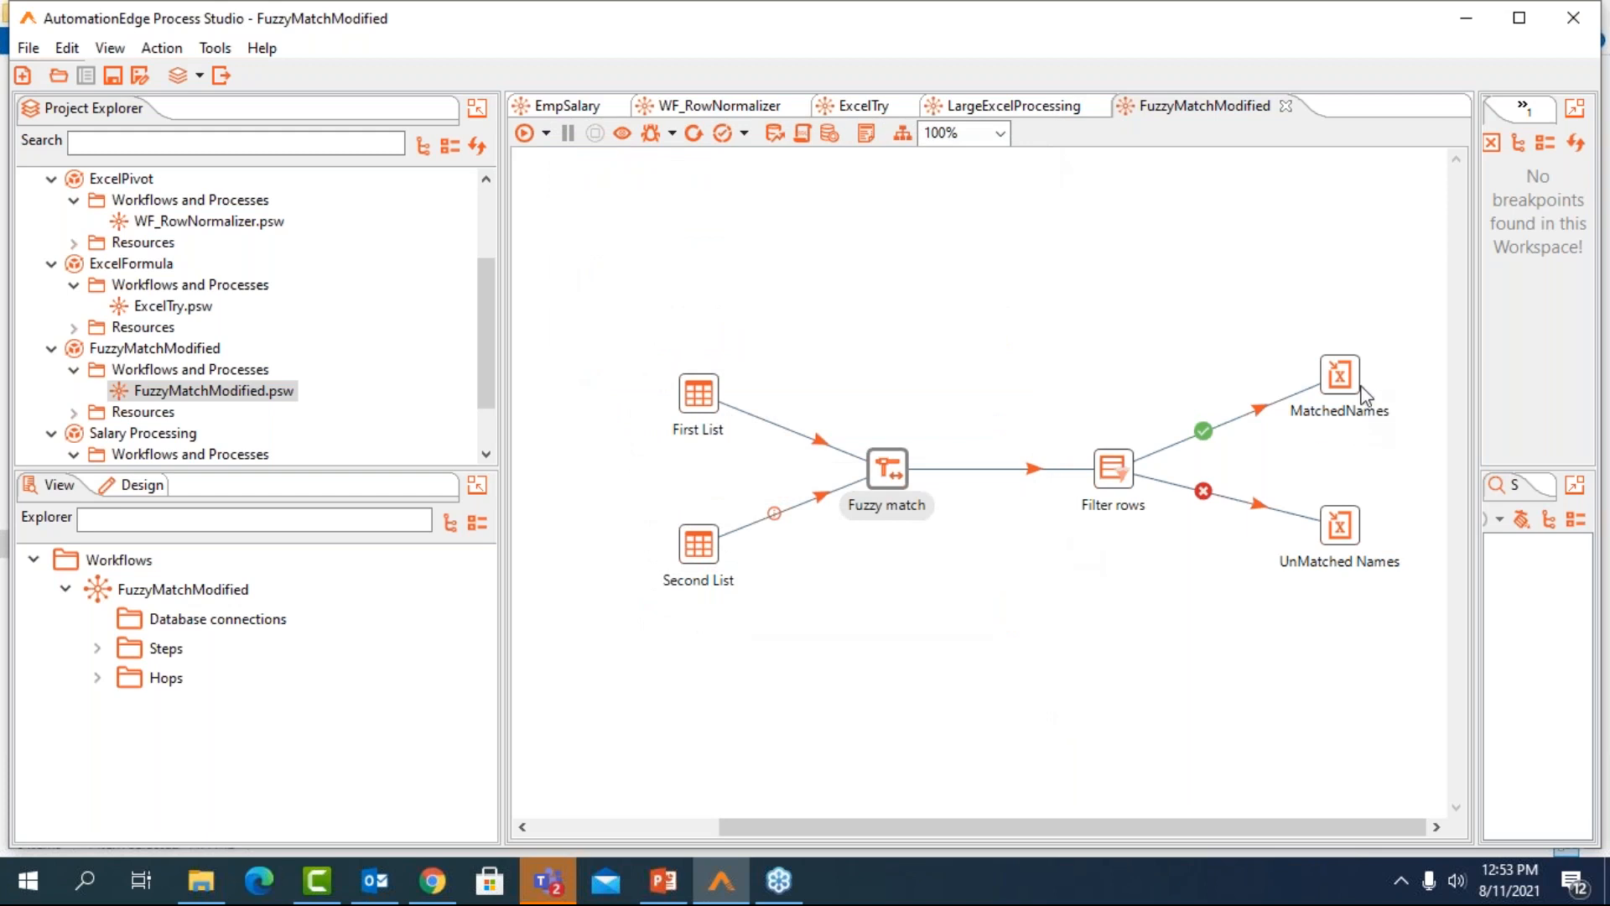
Run the FuzzyMatchModified workflow and preview the output rows of the MatchedNames and UnMatched Names steps
click(525, 133)
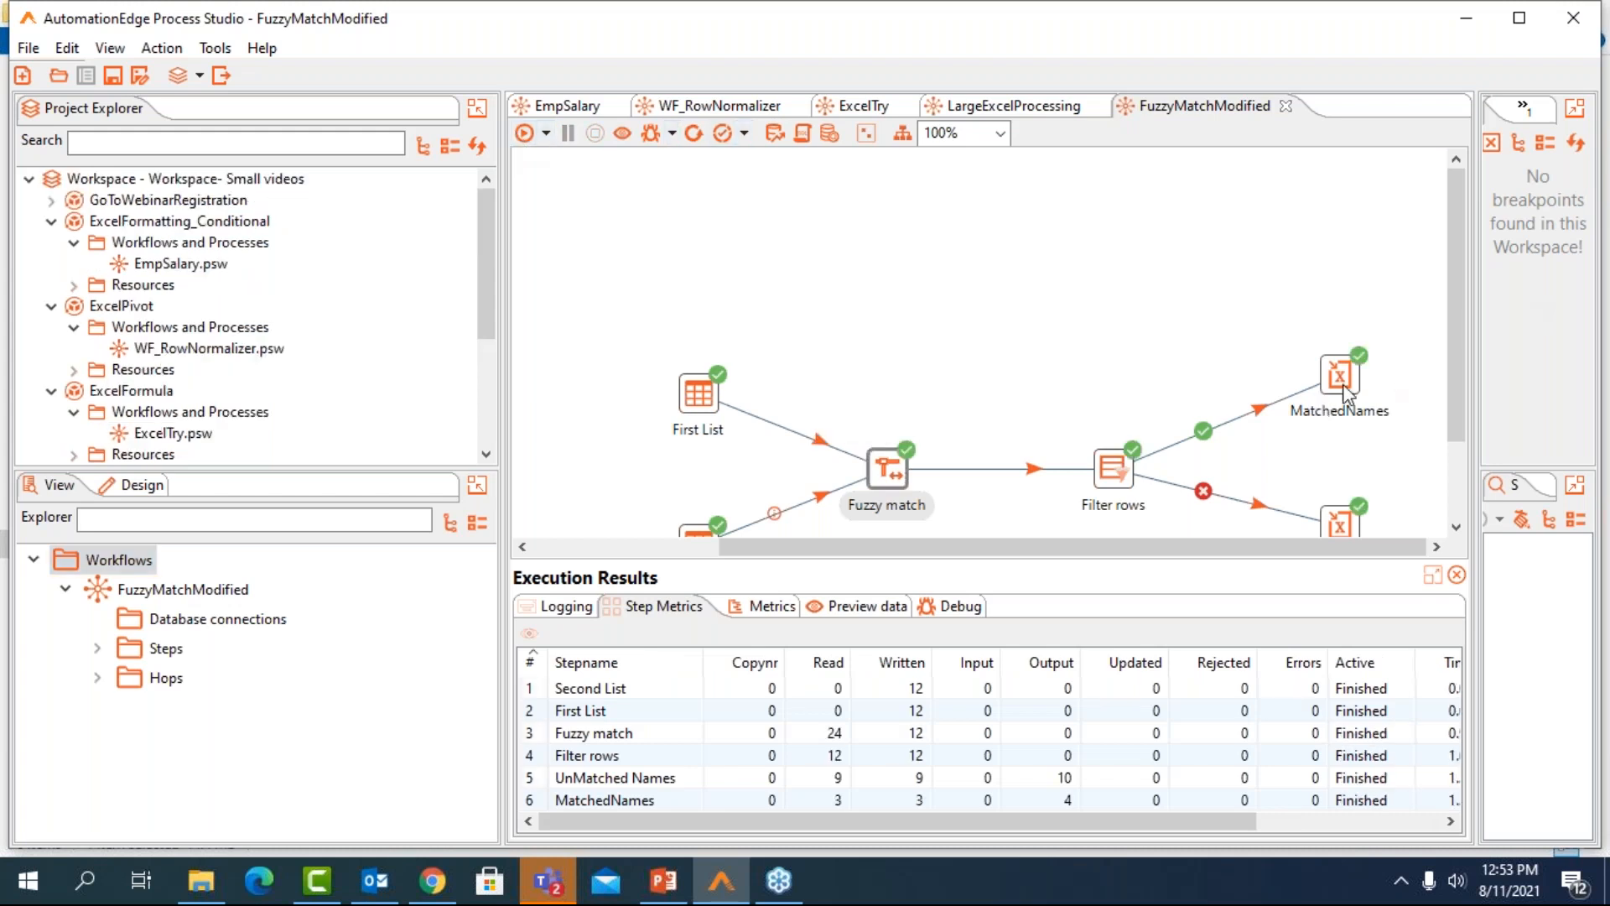
click(894, 603)
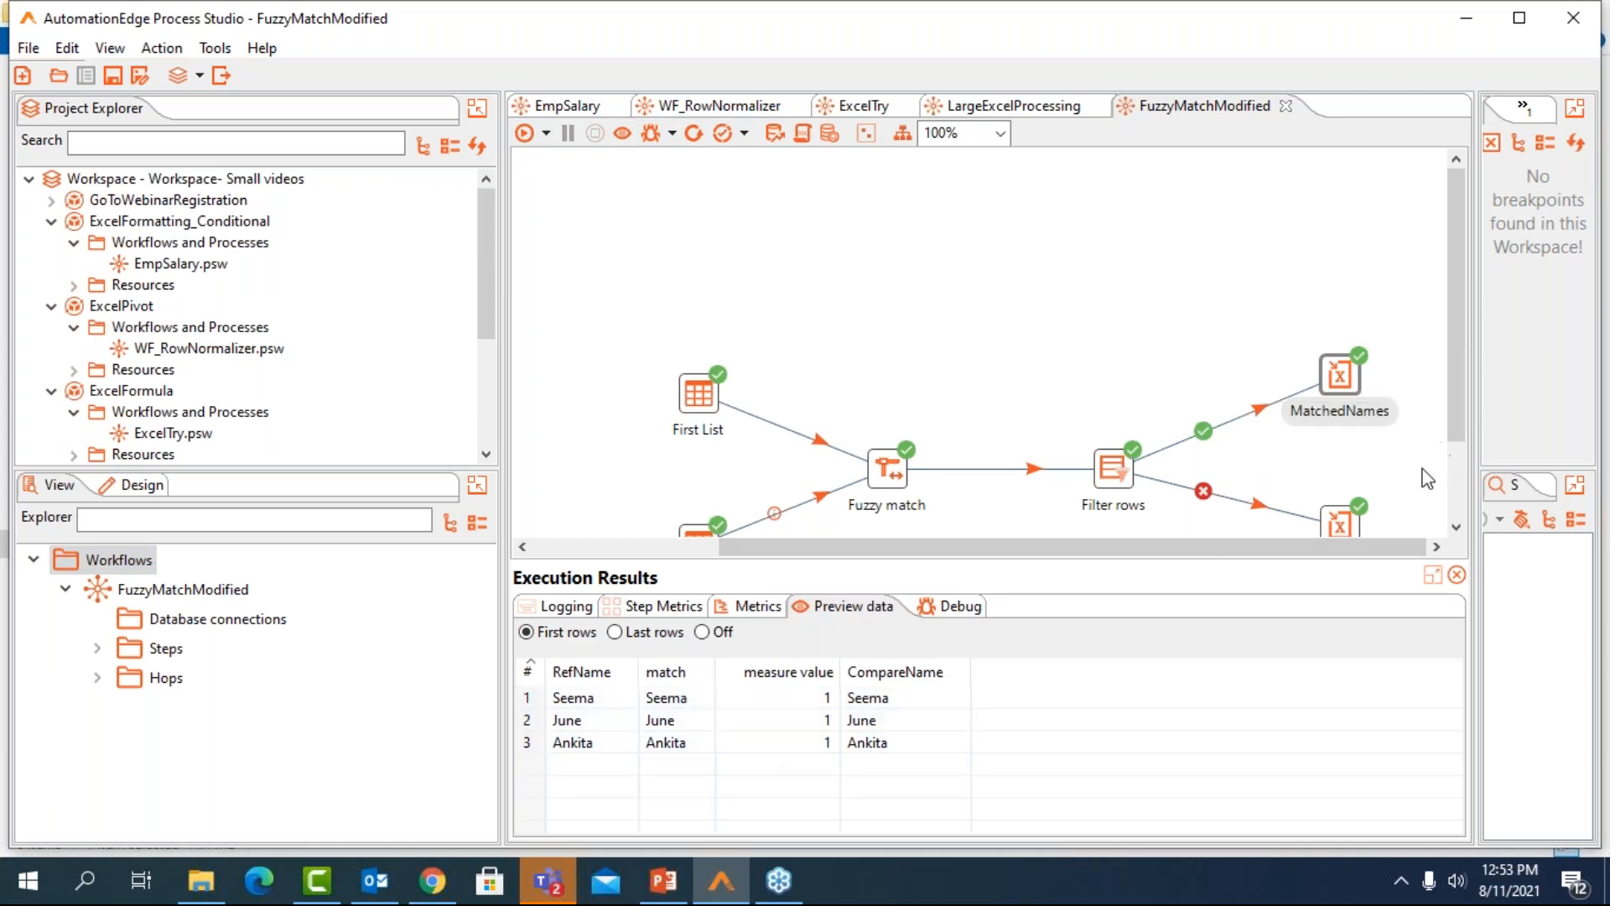
click(1346, 524)
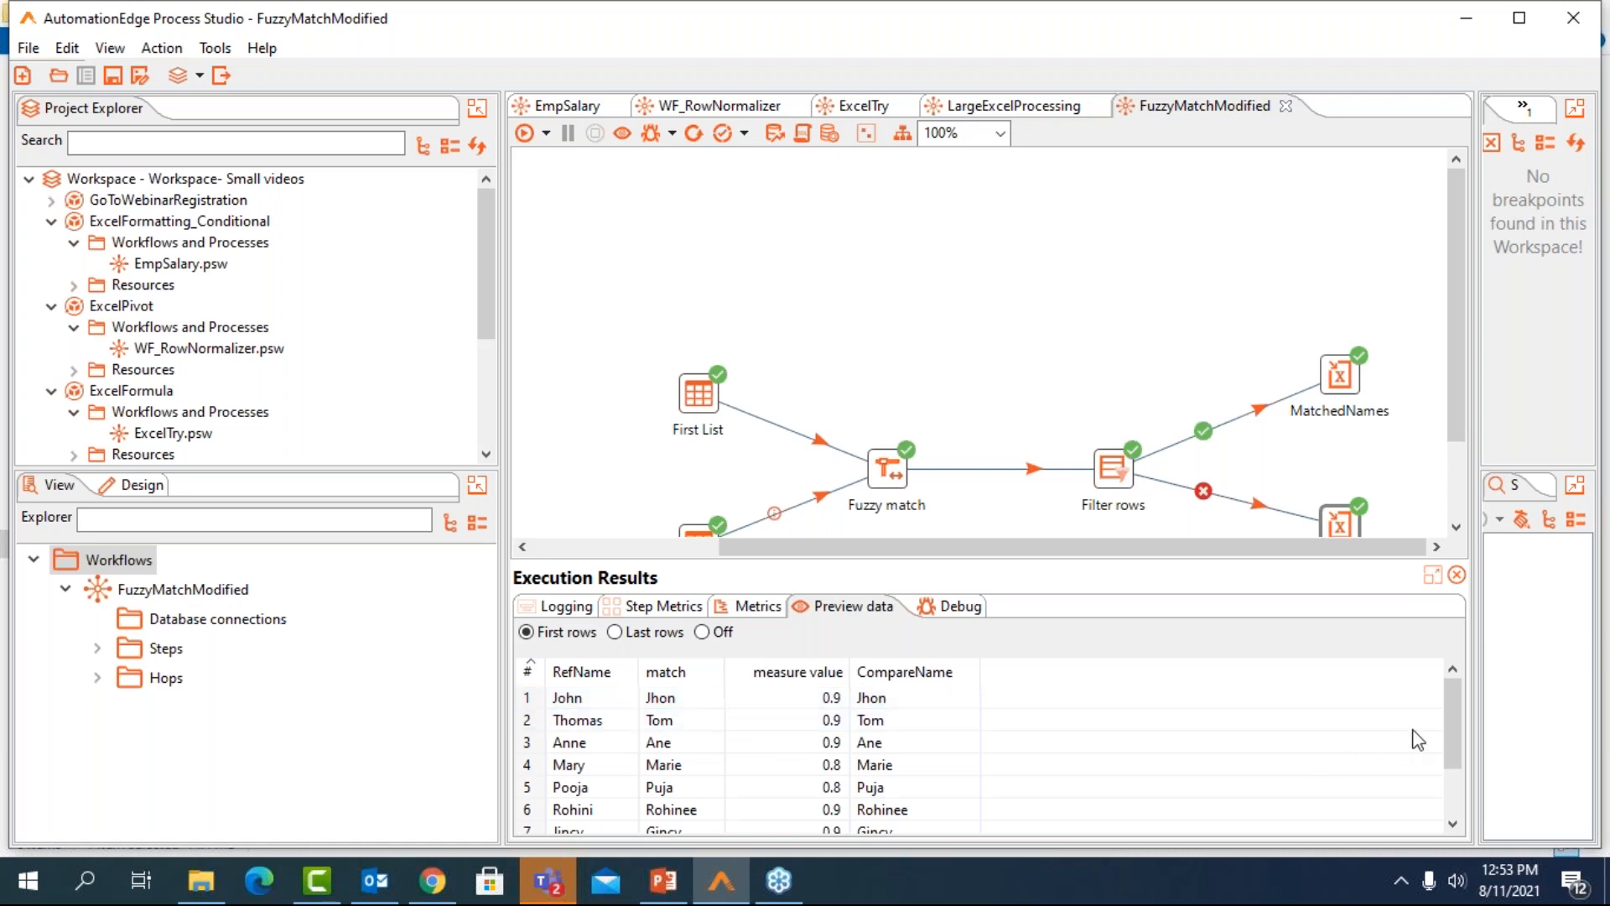
drag(1452, 729, 1438, 698)
Minimize the open windows, switch to the AutomationEdge login page in Chrome, and try to sign in with the prefilled credentials
click(1468, 19)
click(1475, 16)
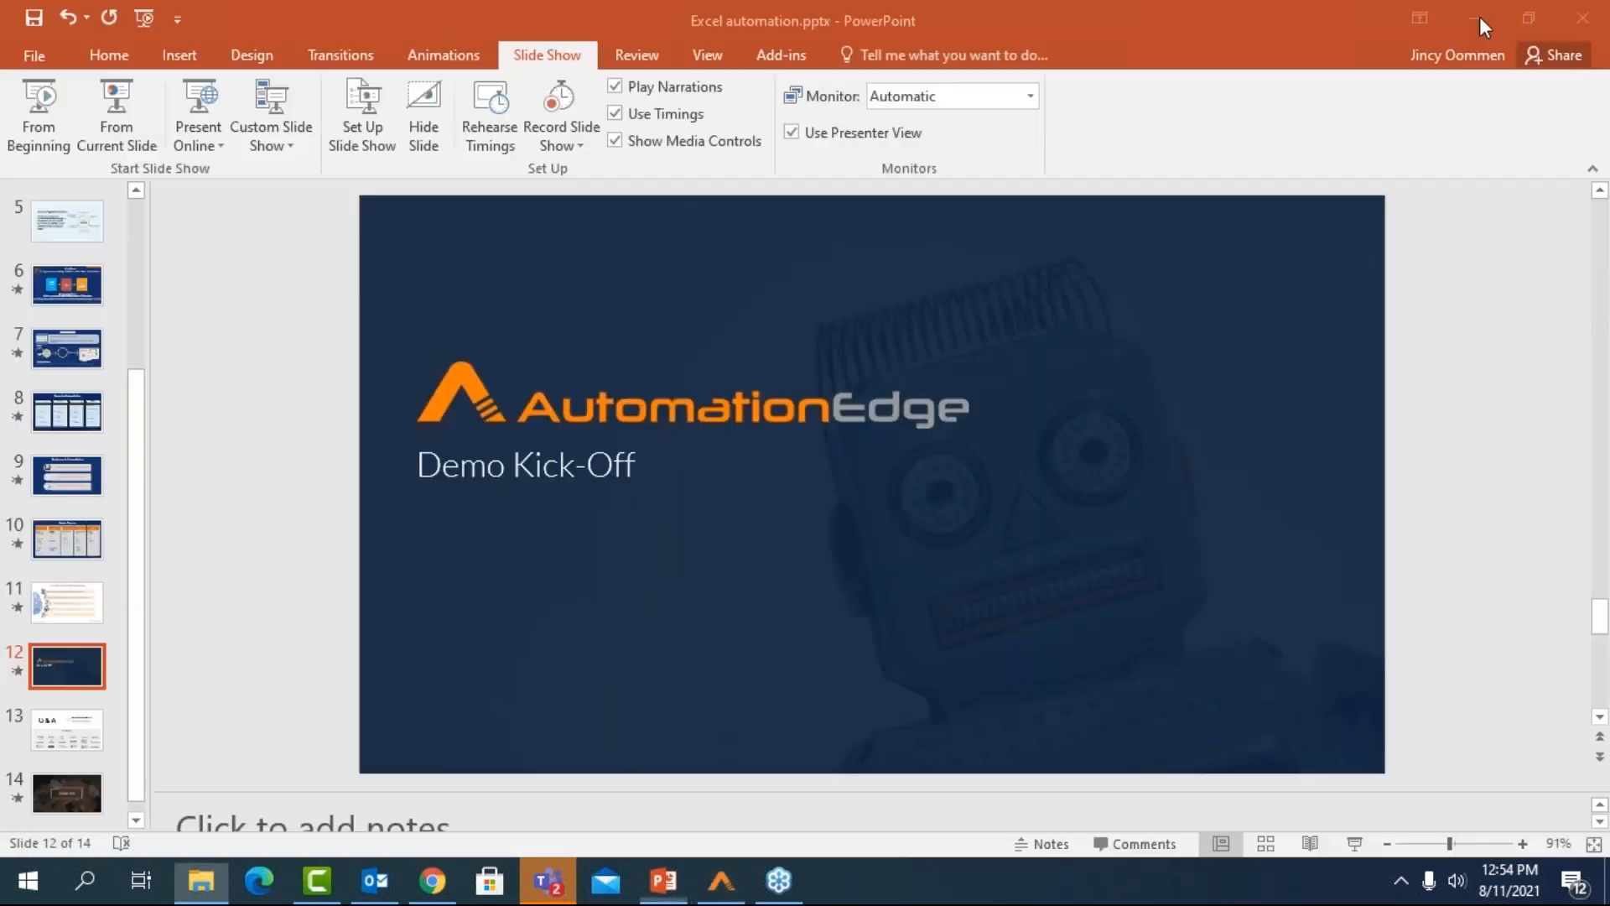
click(1479, 17)
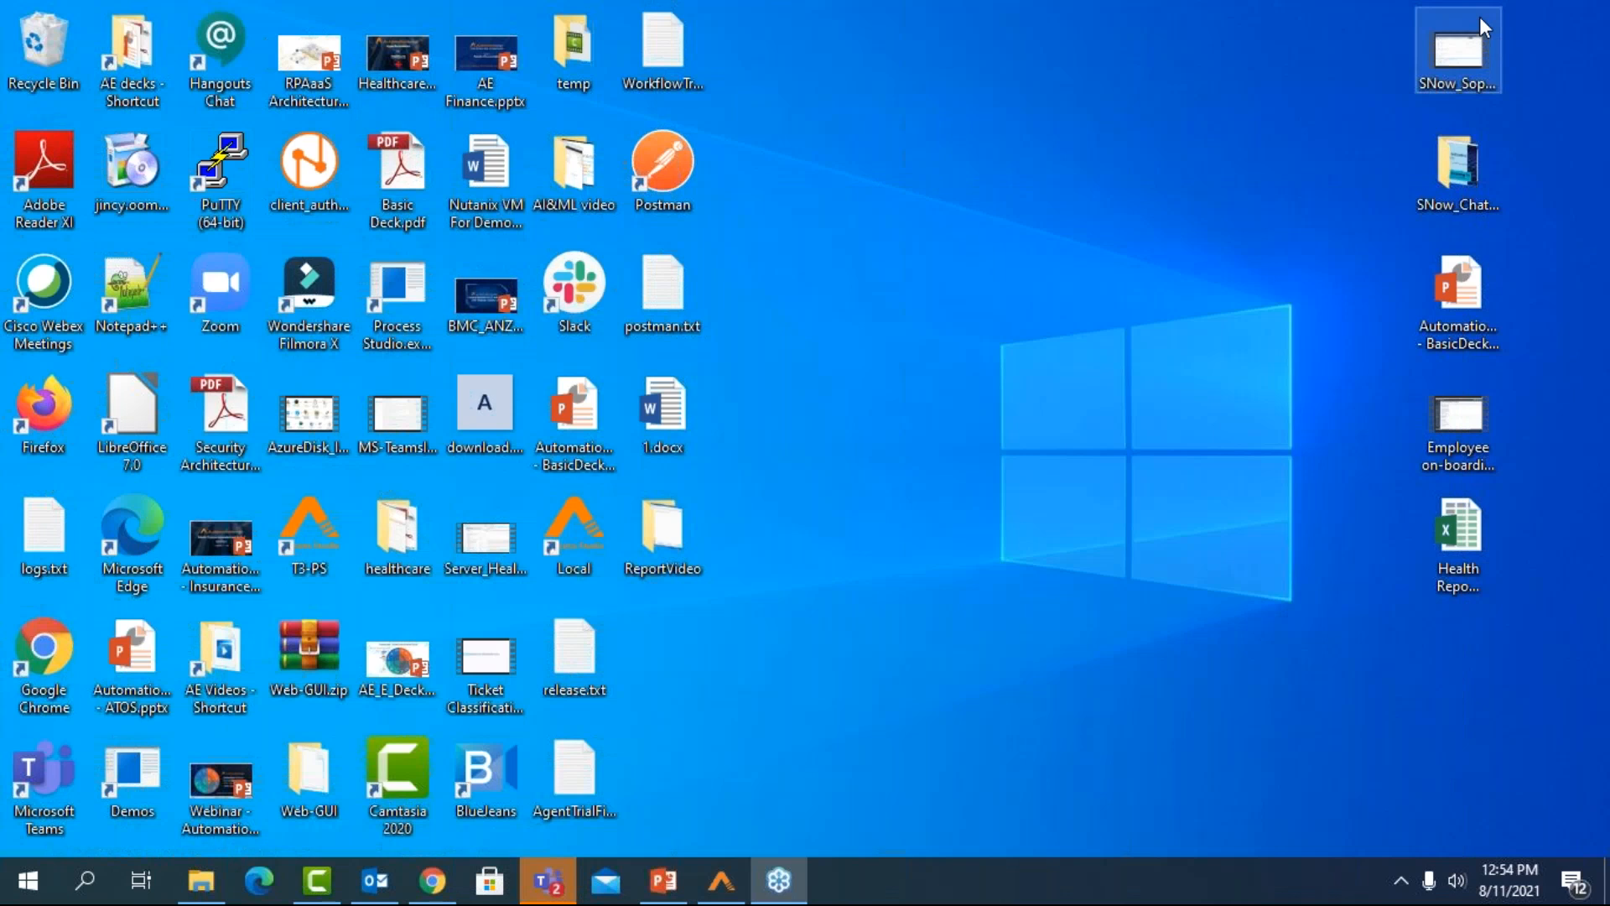
click(429, 881)
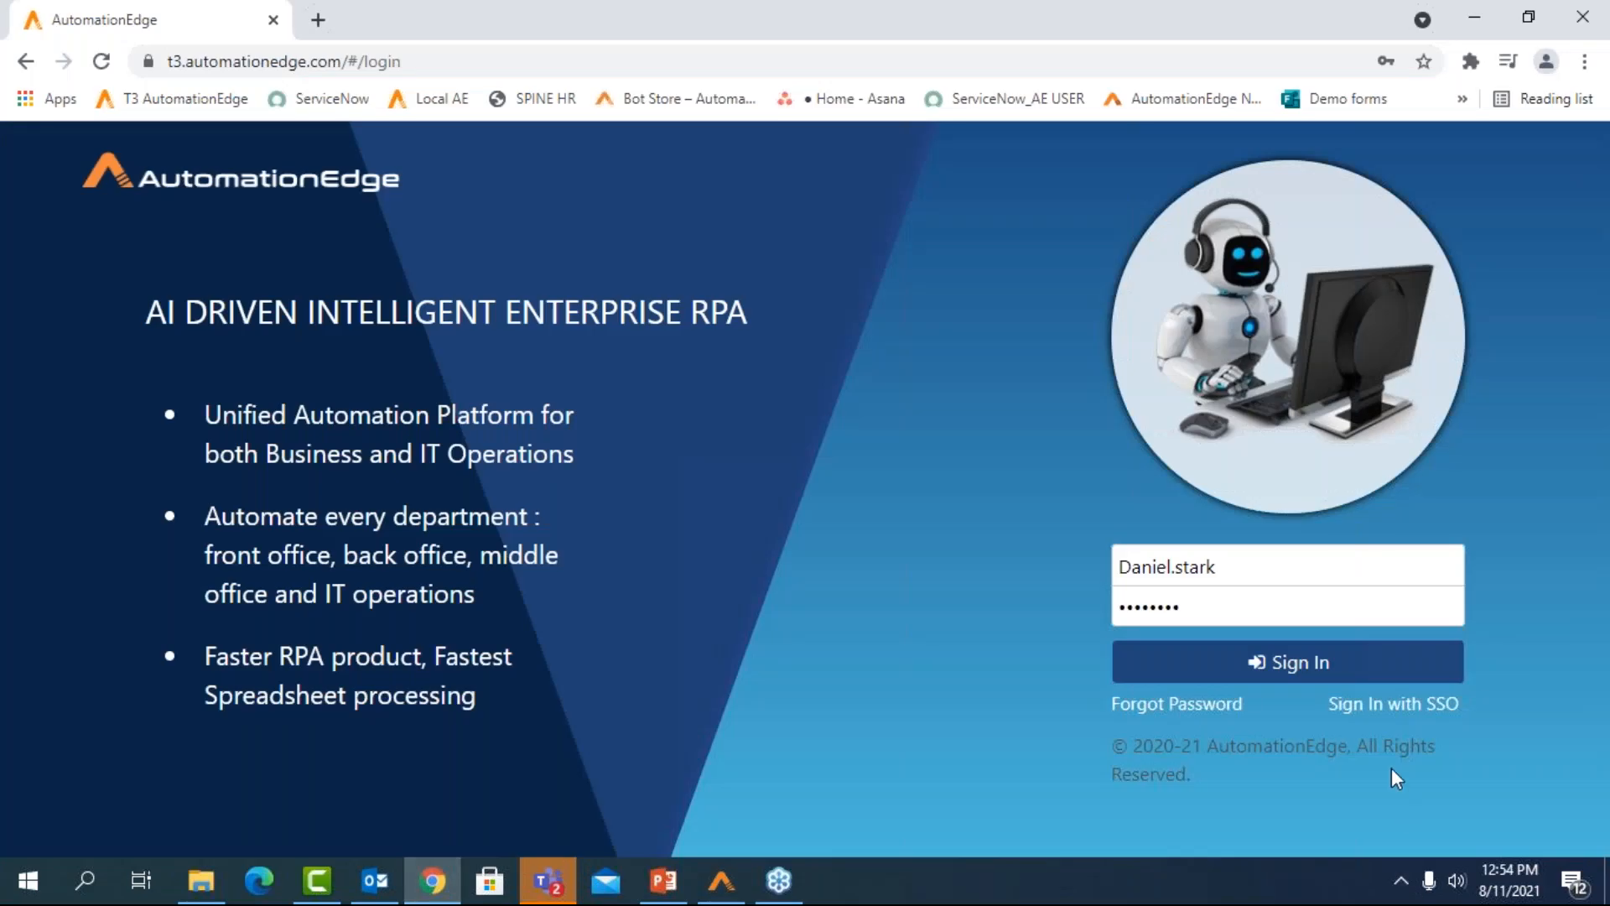
click(1278, 667)
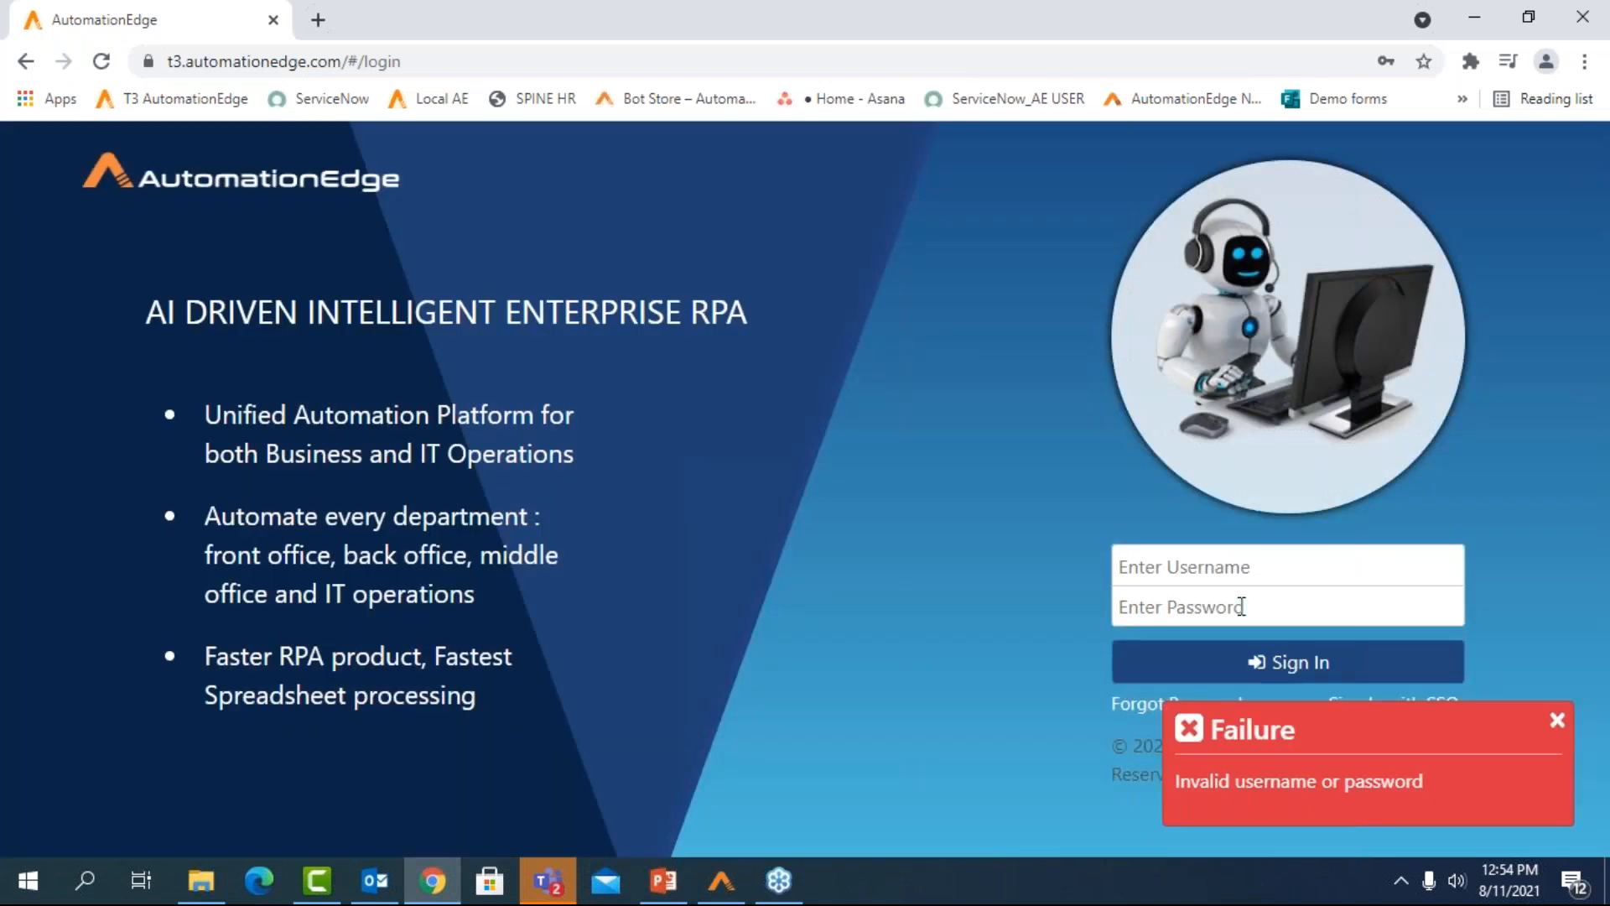
Sign in to the AutomationEdge portal by entering the account username and password
click(1229, 570)
key(Tab)
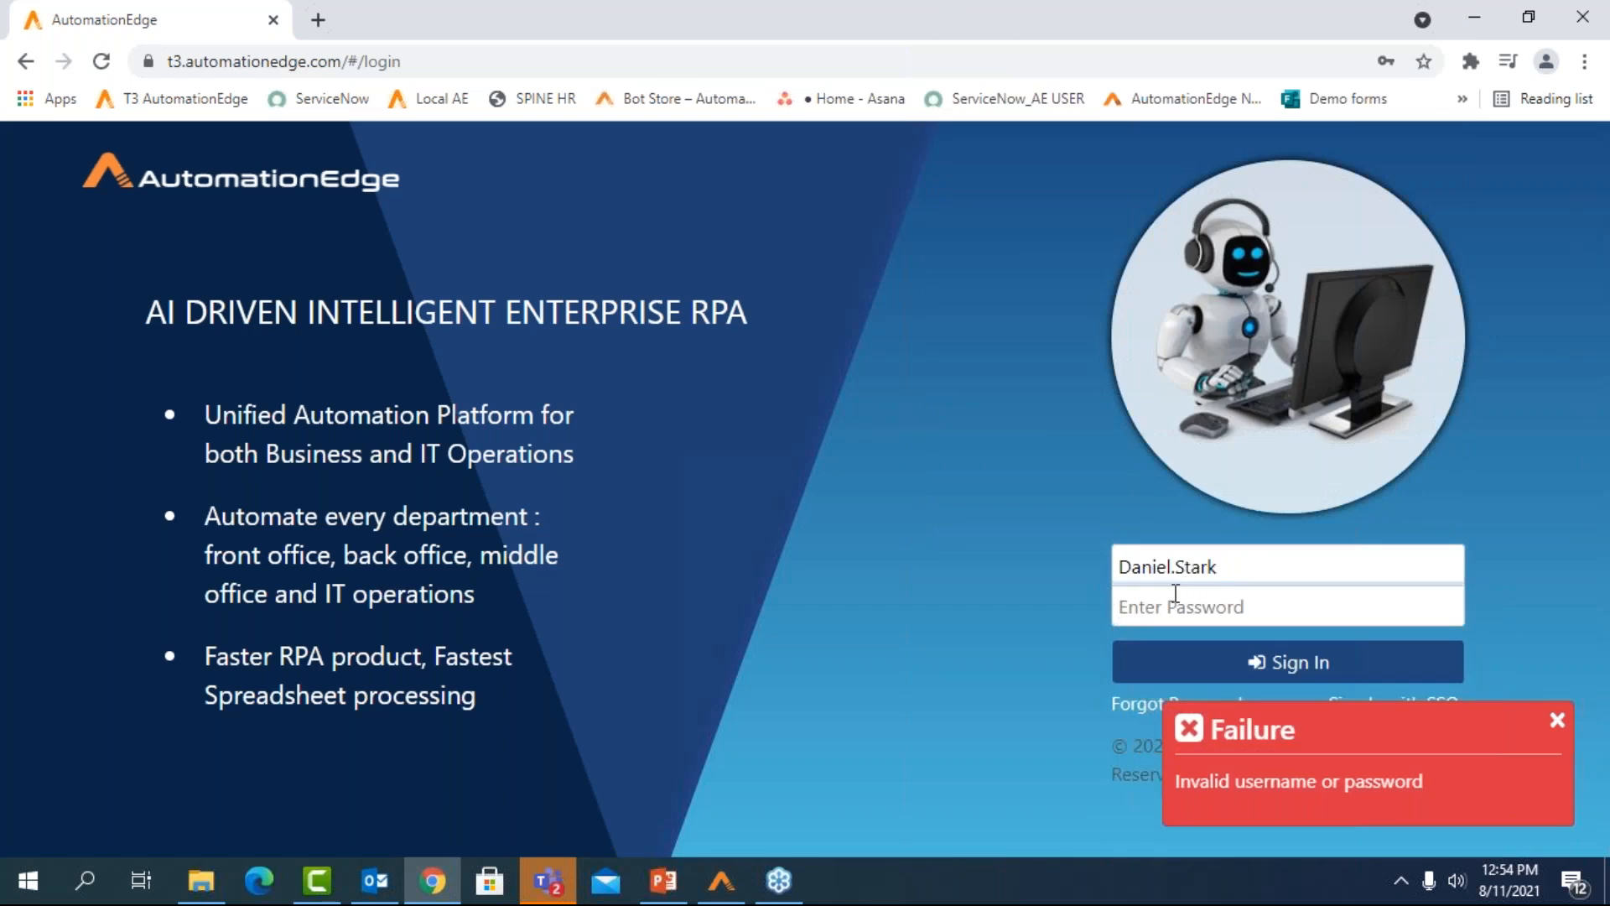
text(••••••••)
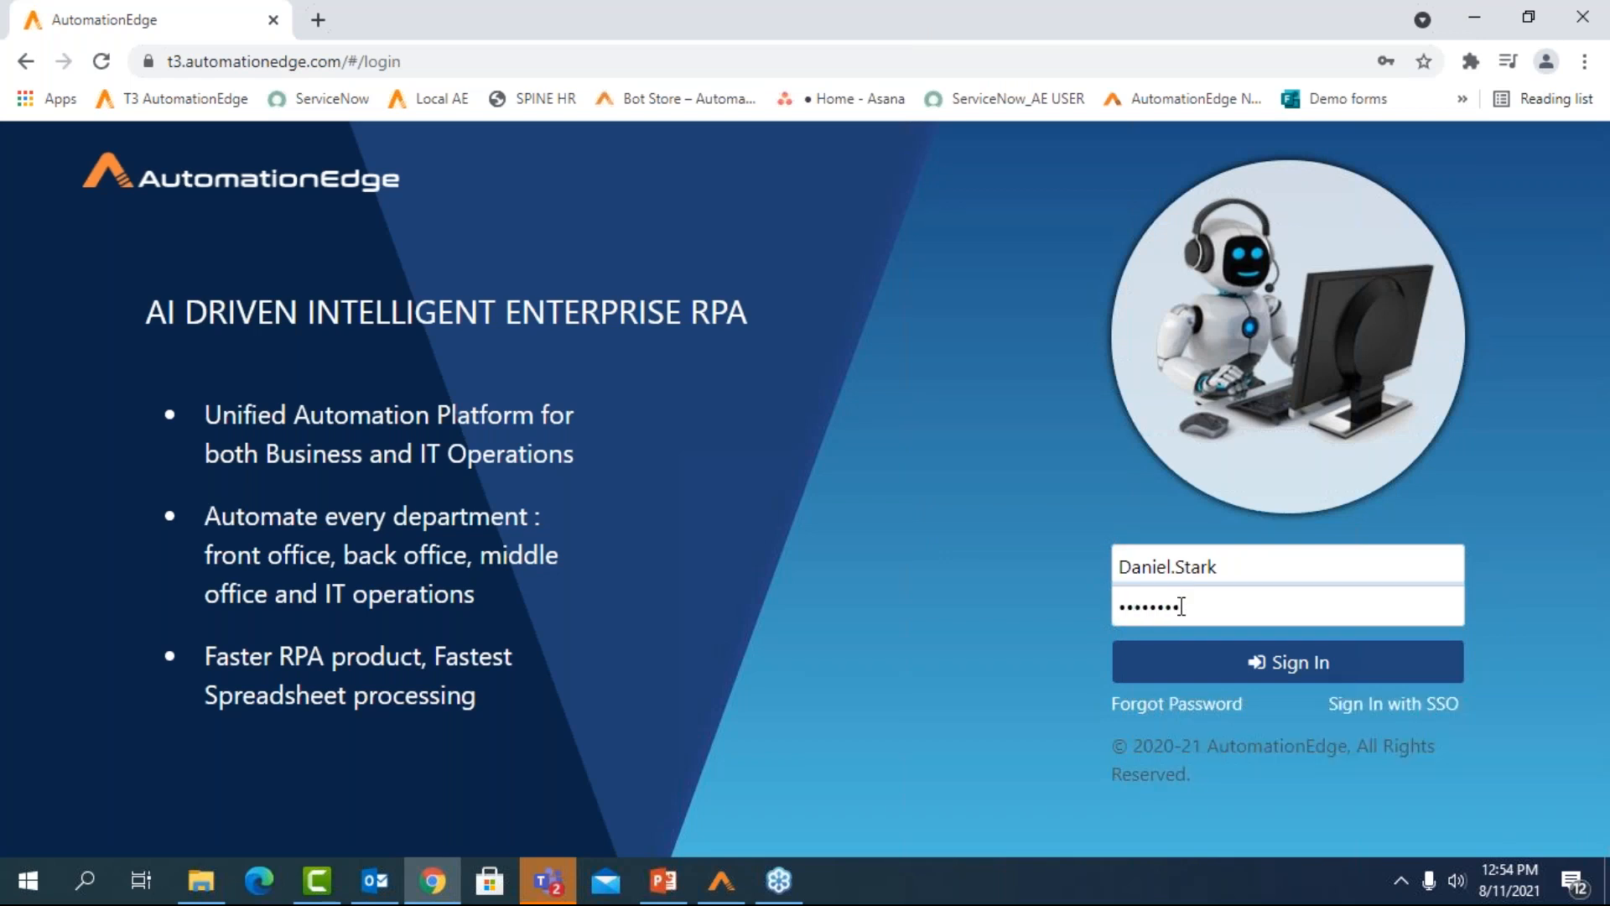
click(1198, 665)
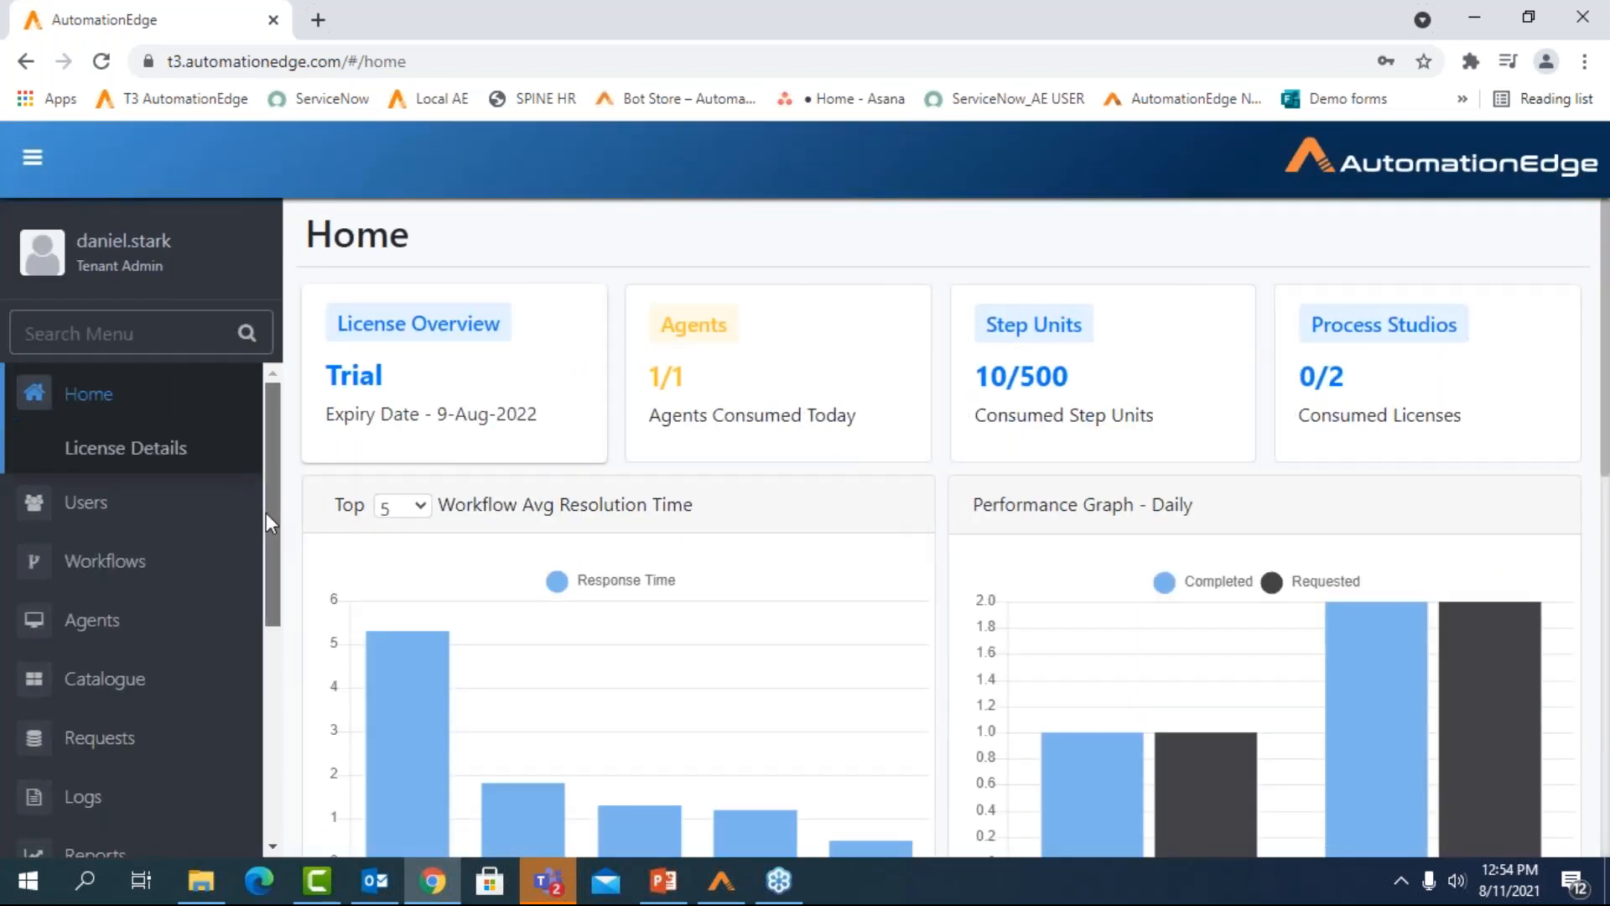
Submit a COVID-19 Health Reports request from the Catalogue and dismiss the confirmation message
scroll(267, 526, down, 2)
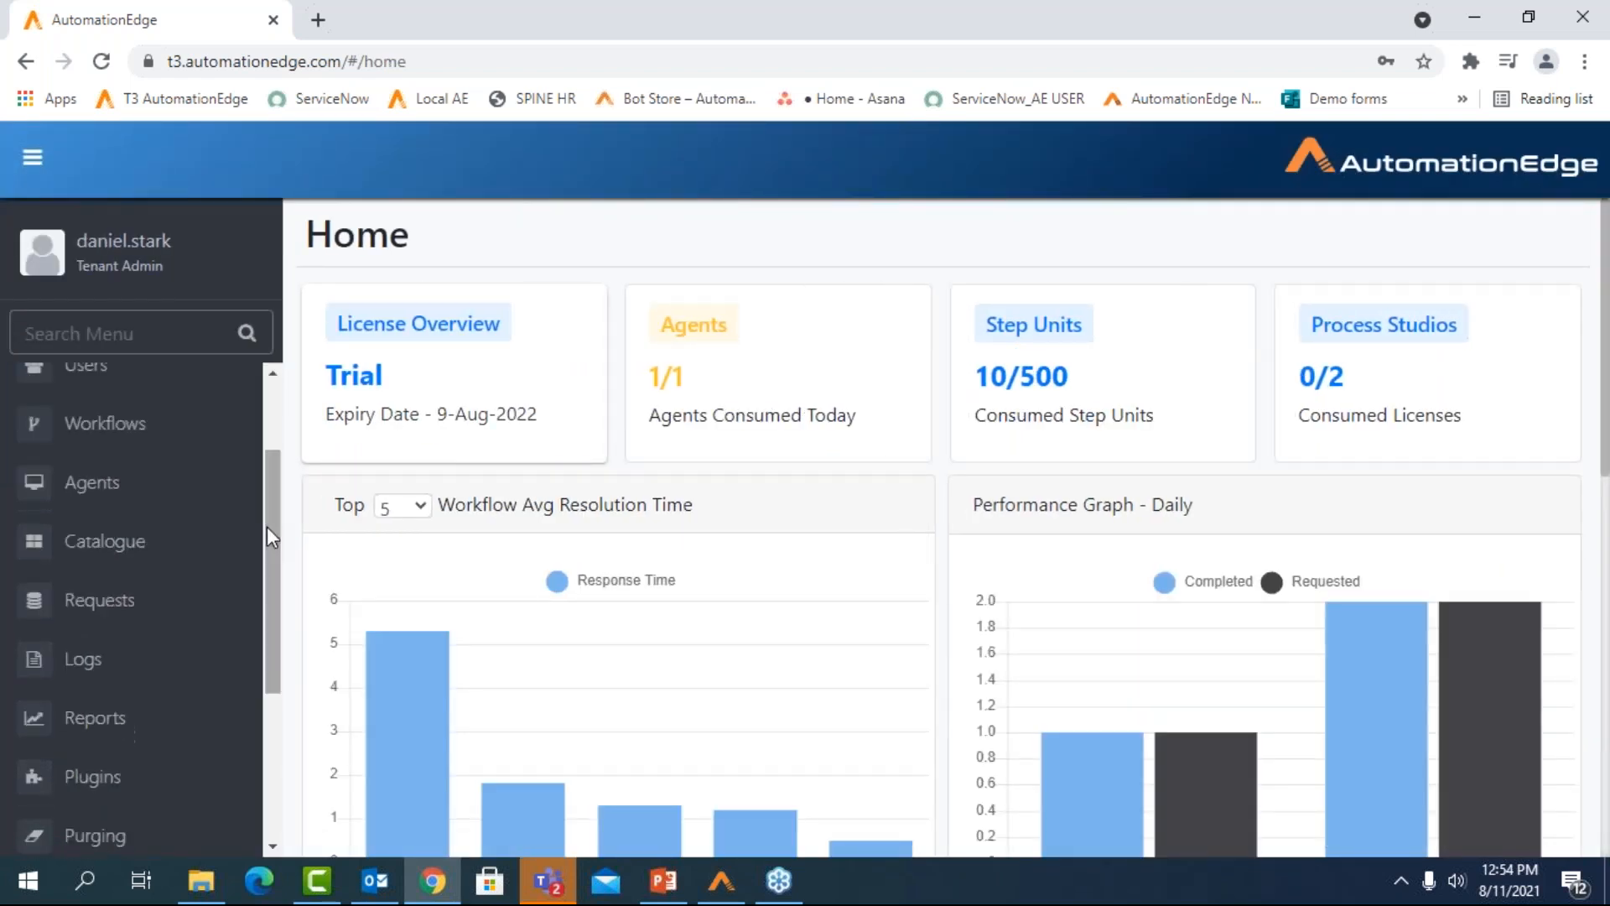
click(118, 549)
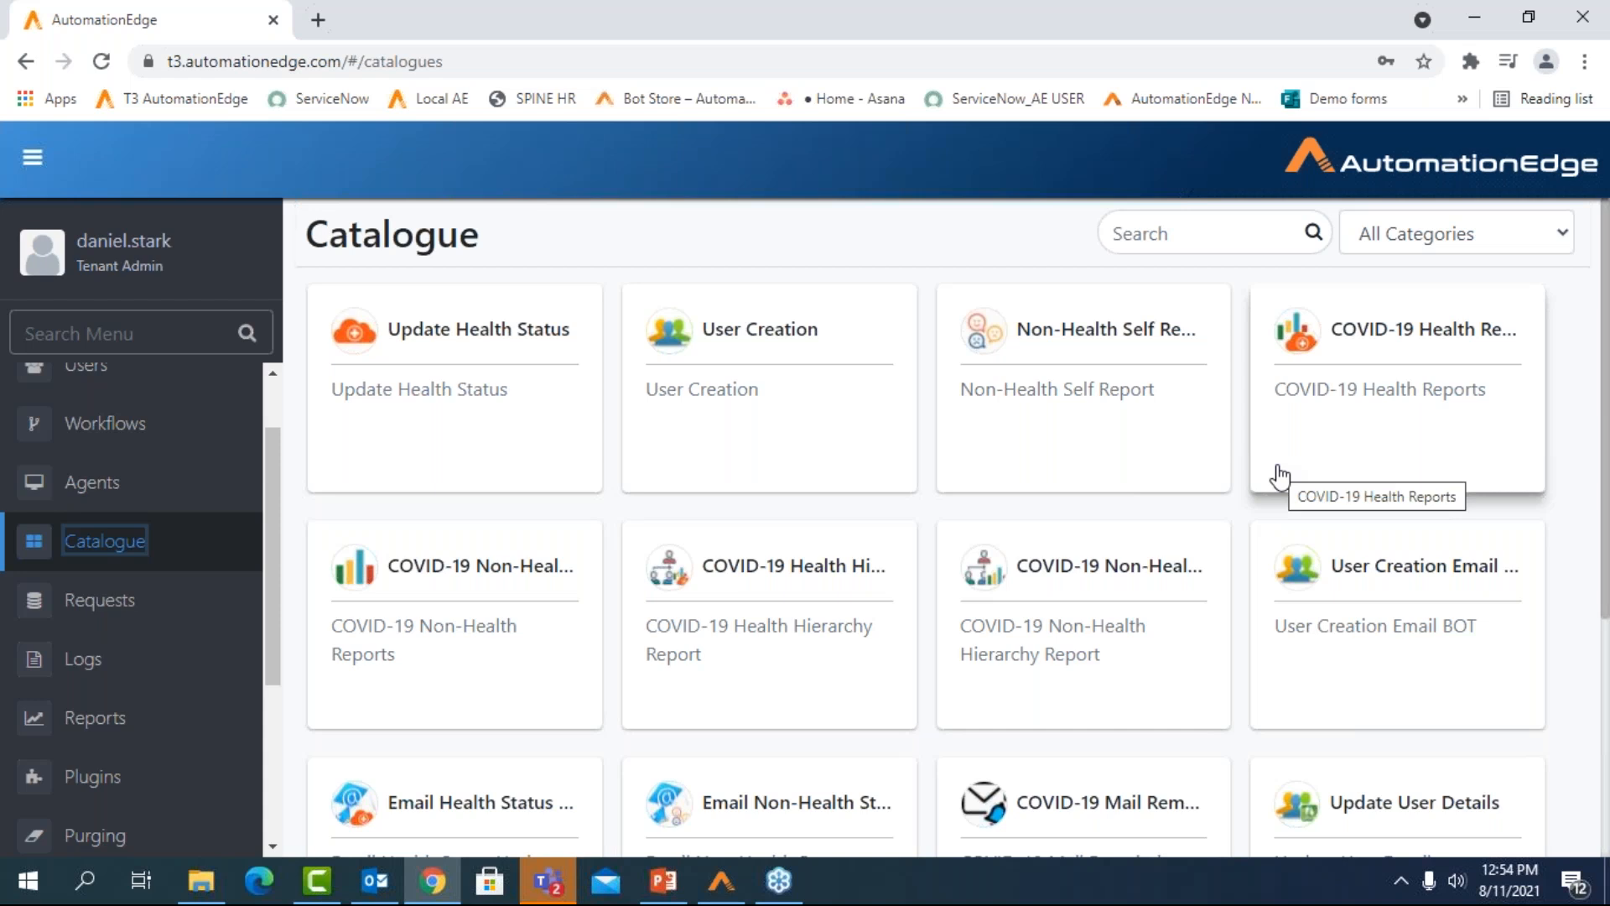
click(1279, 475)
click(1014, 327)
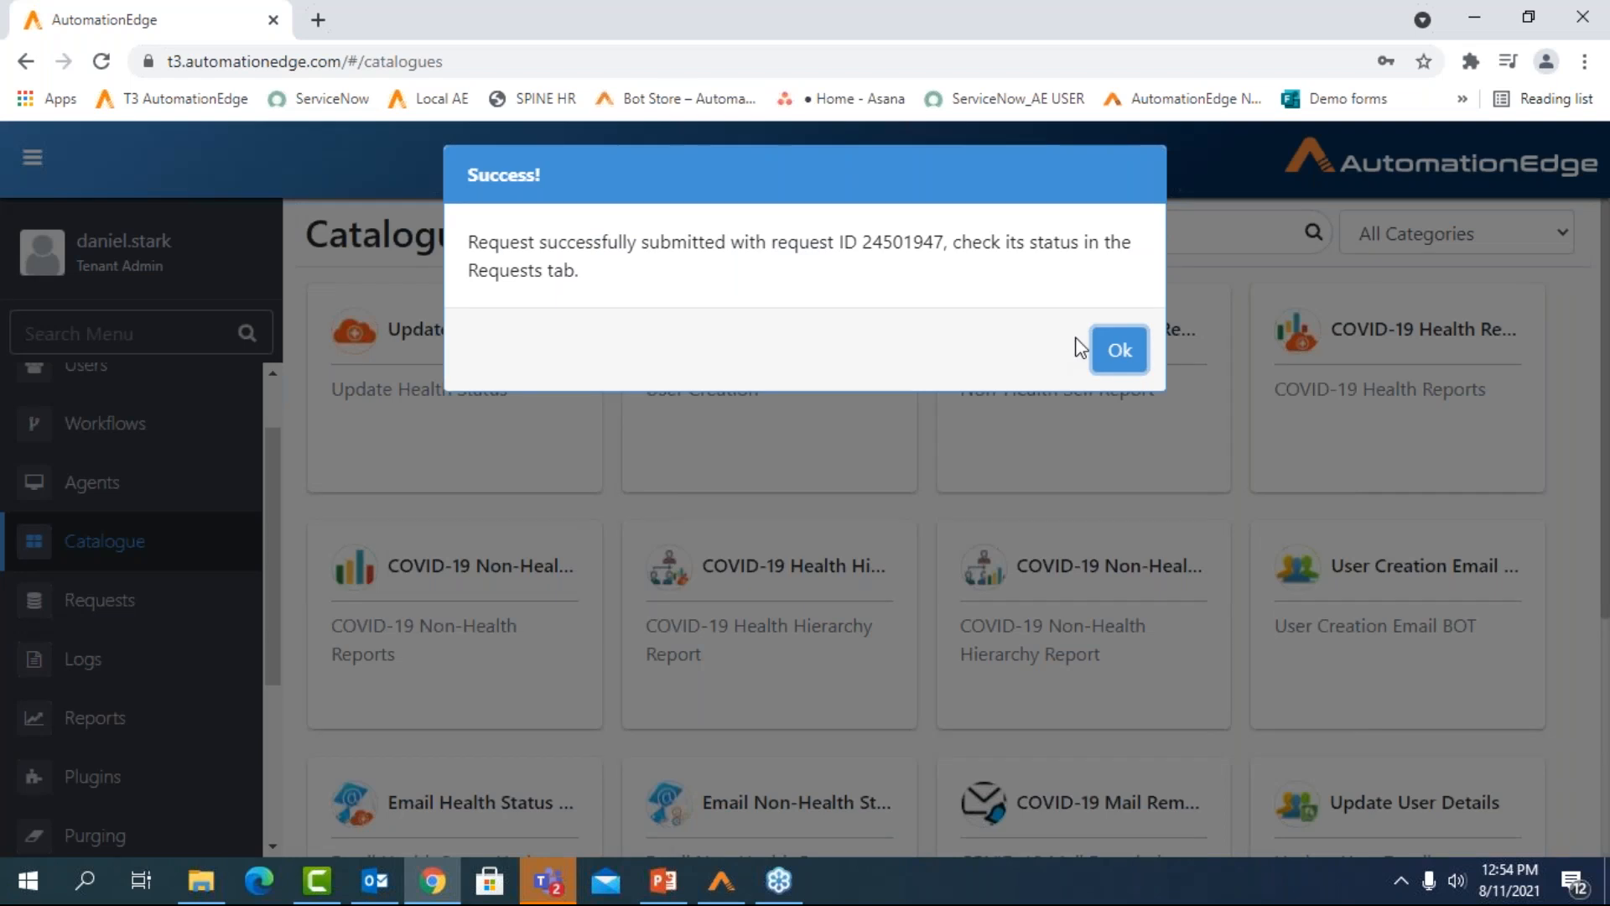
click(1118, 348)
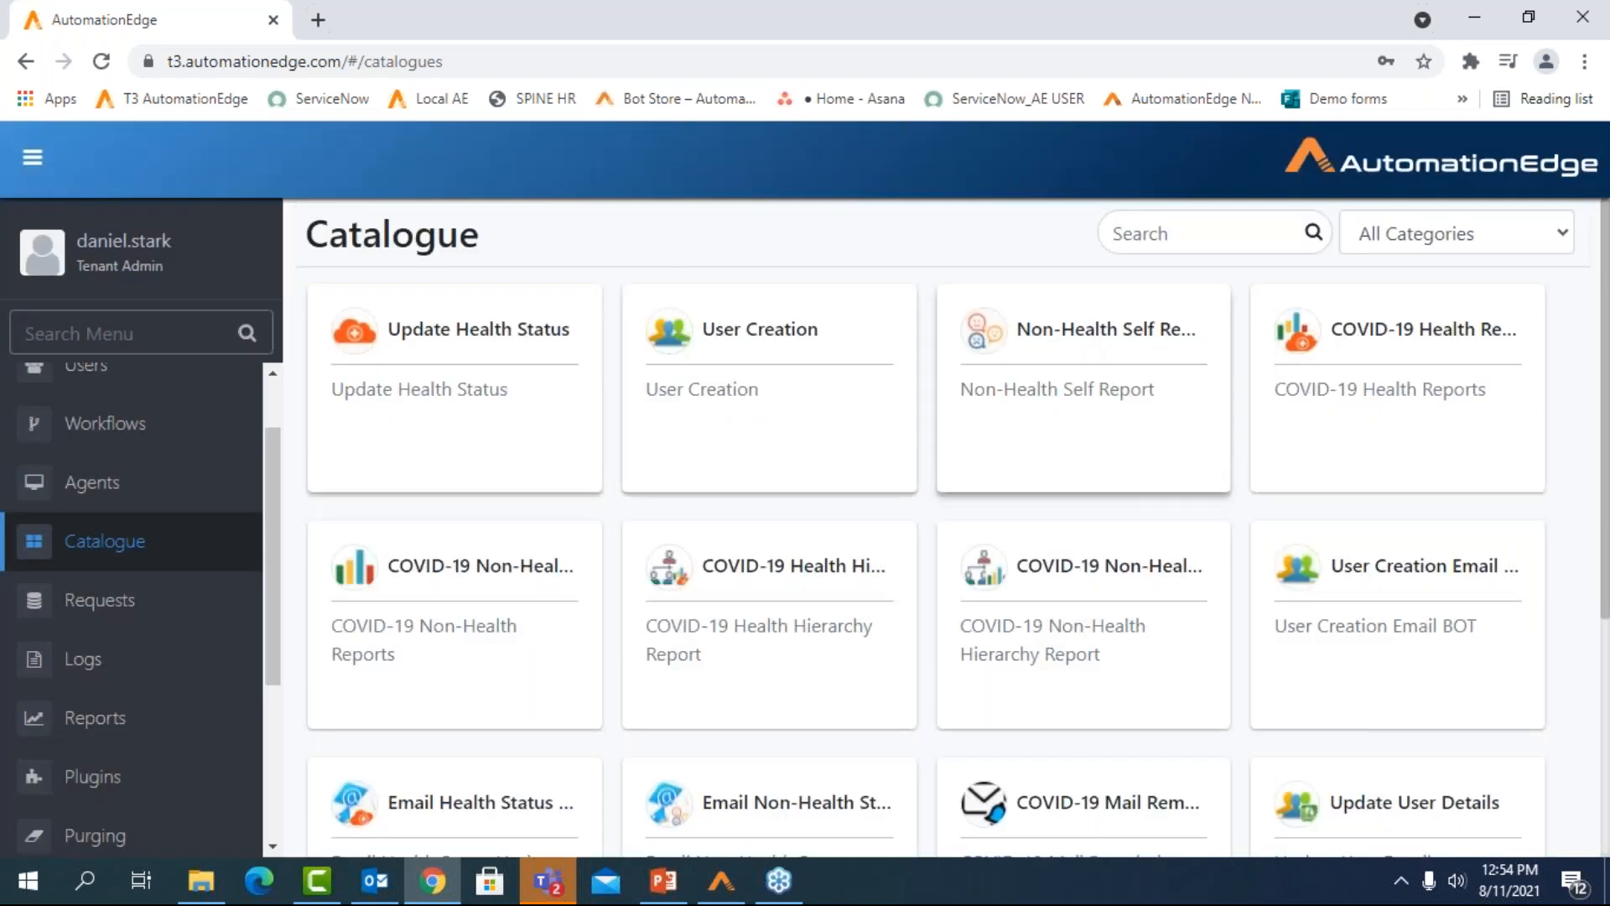
Refresh the Requests list, expand the newest COVID-19 Health Reports request, and download and open its COVID-19 Health Report.xlsx file
click(116, 608)
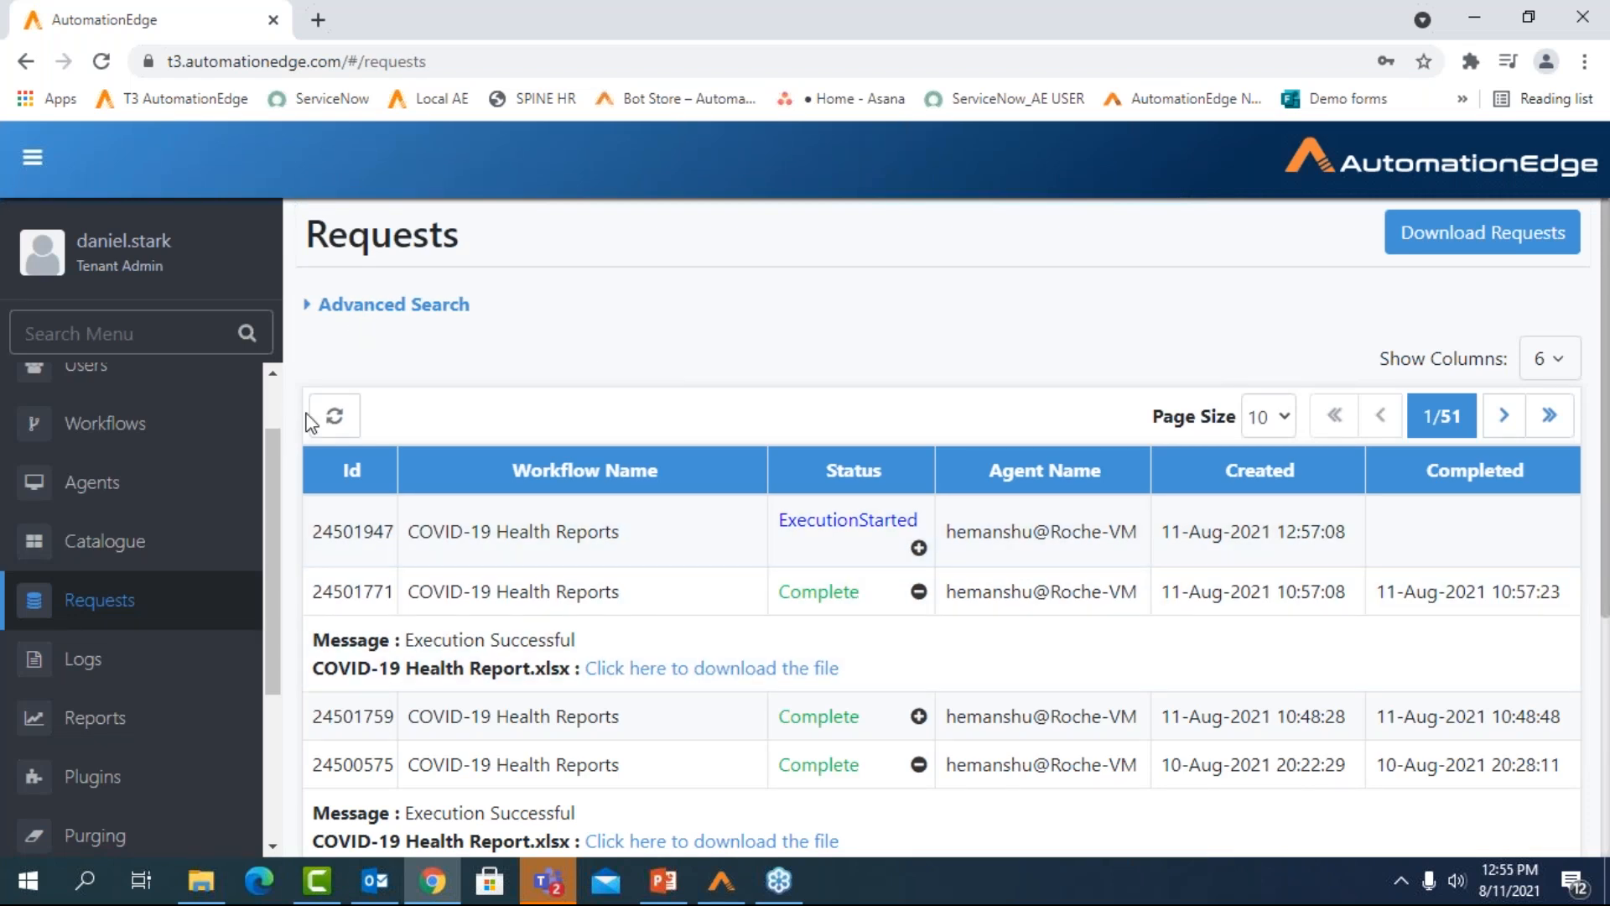
click(332, 415)
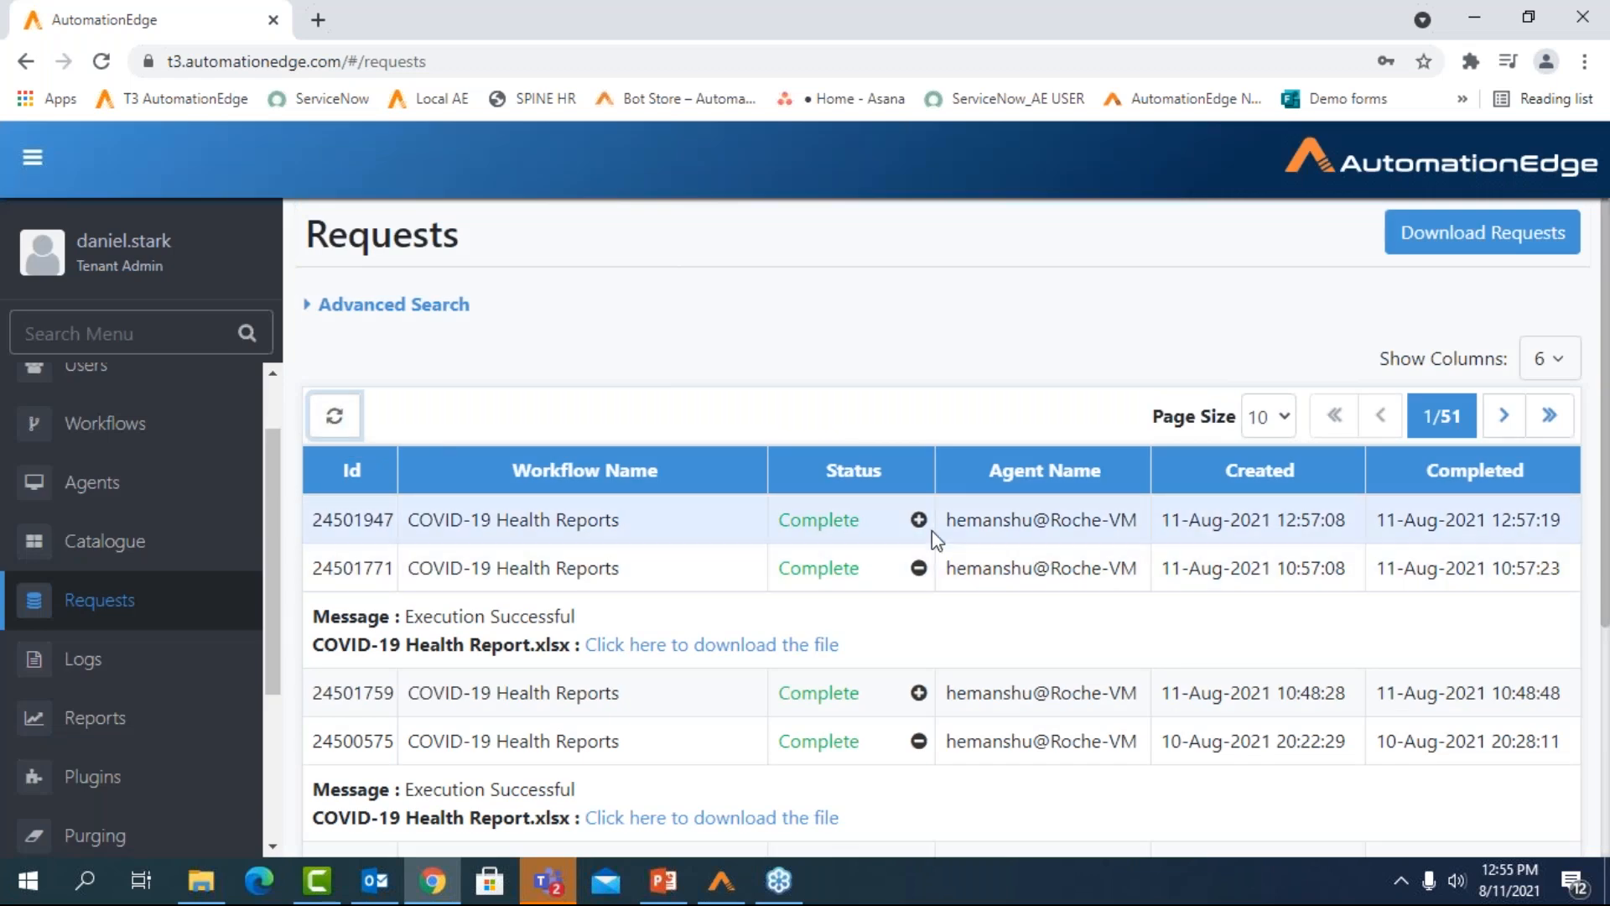
click(920, 520)
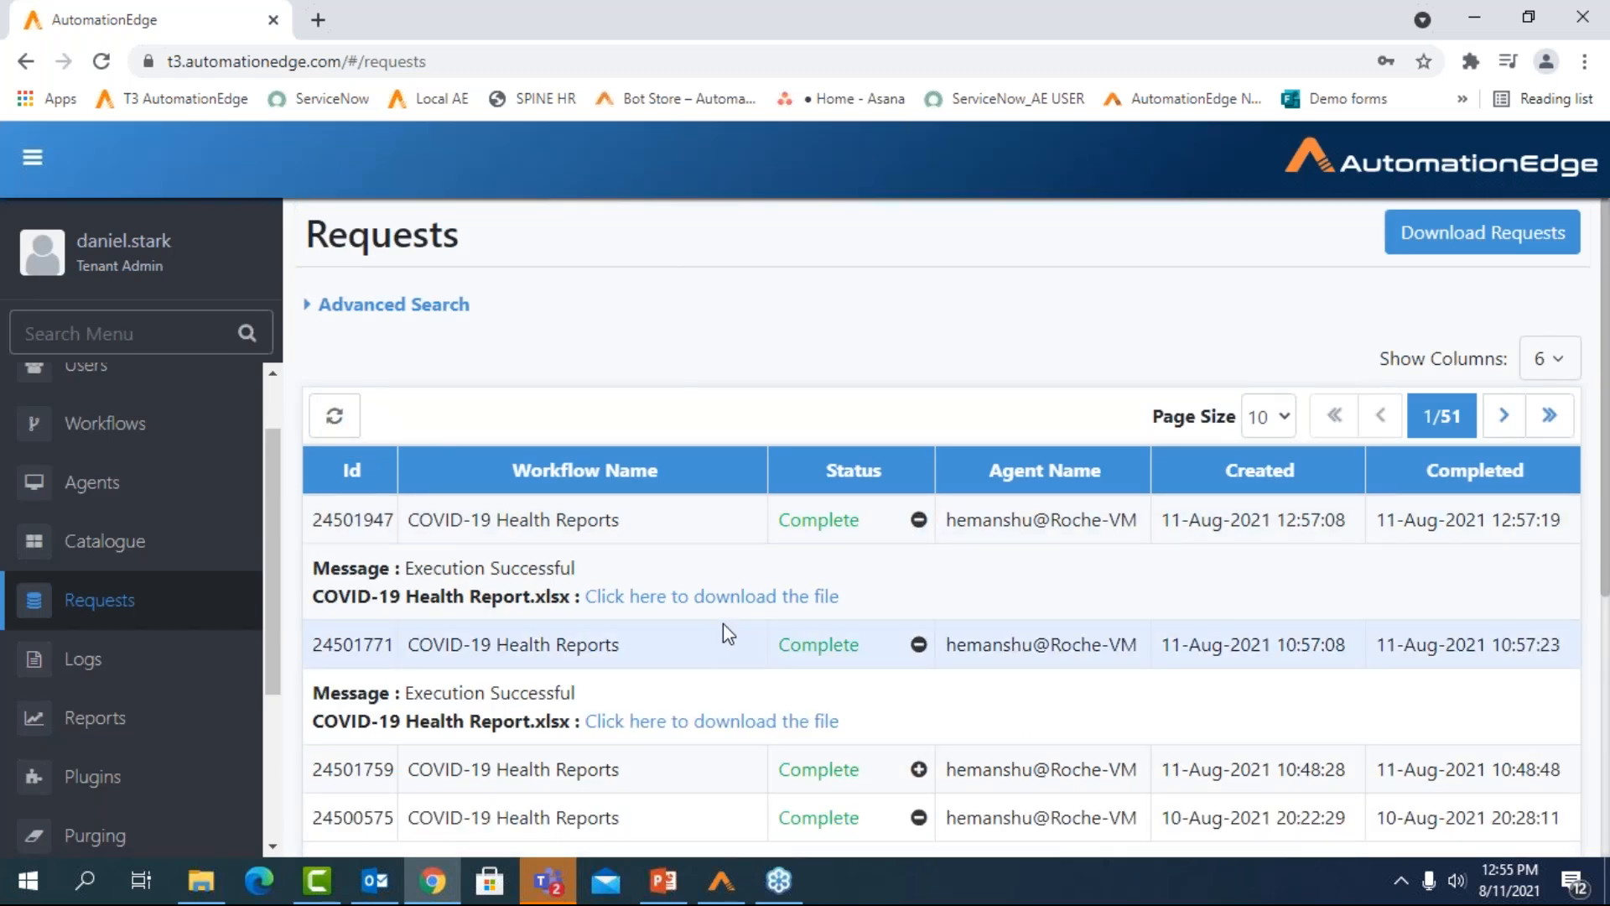
click(740, 608)
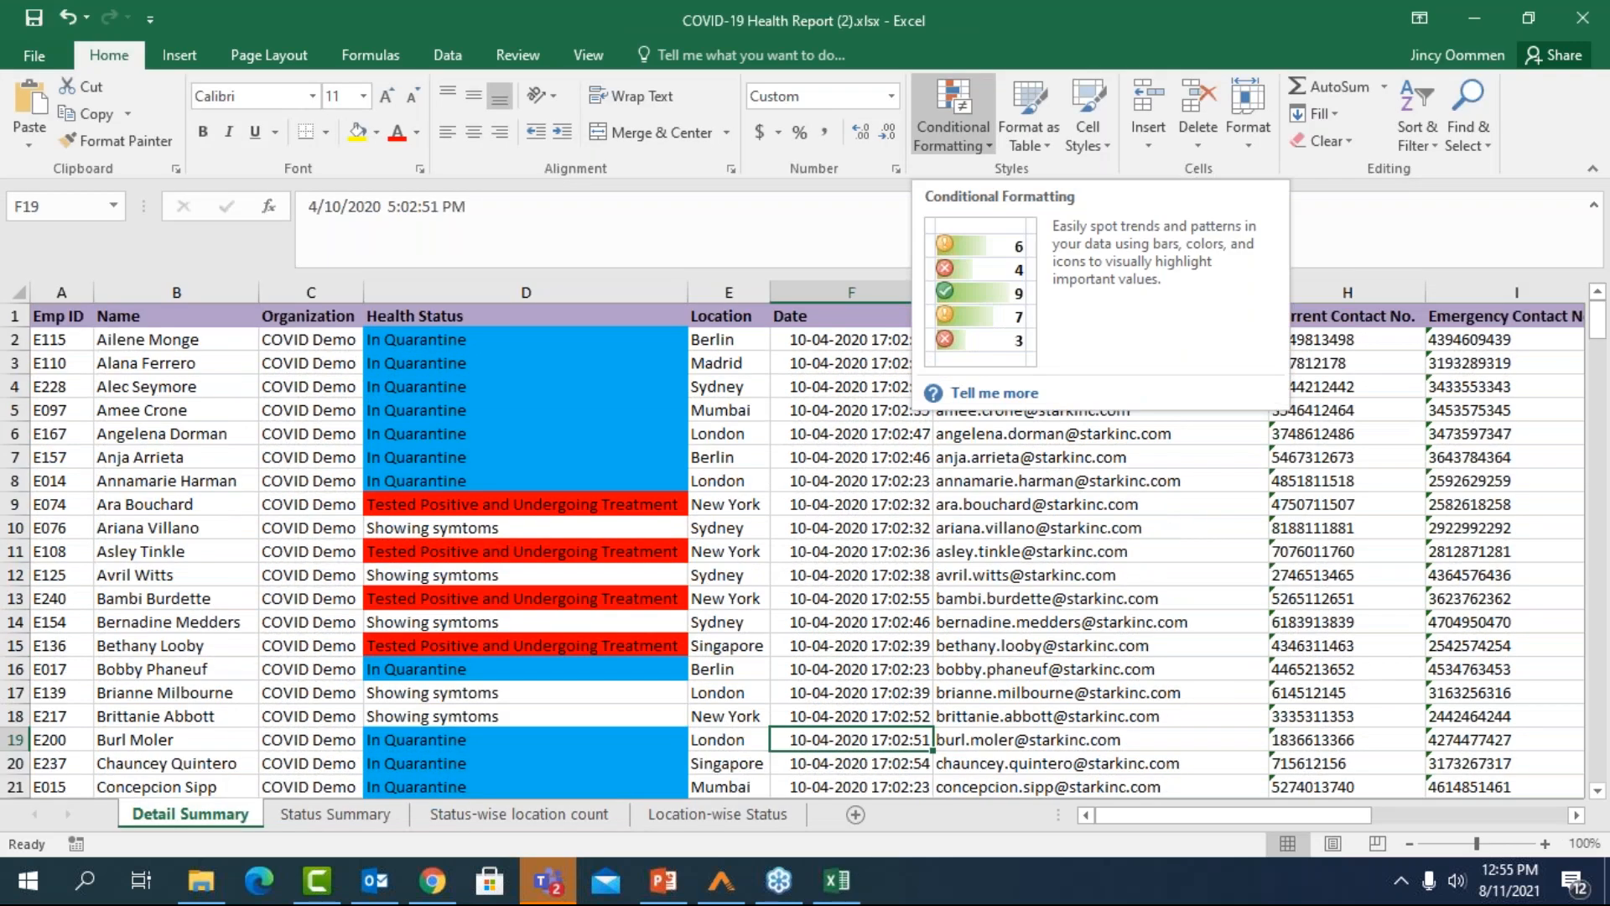
Review the Detail Summary and Status Summary sheets, and expand the Exposed to a sick person group on the Status-wise location count sheet
click(655, 217)
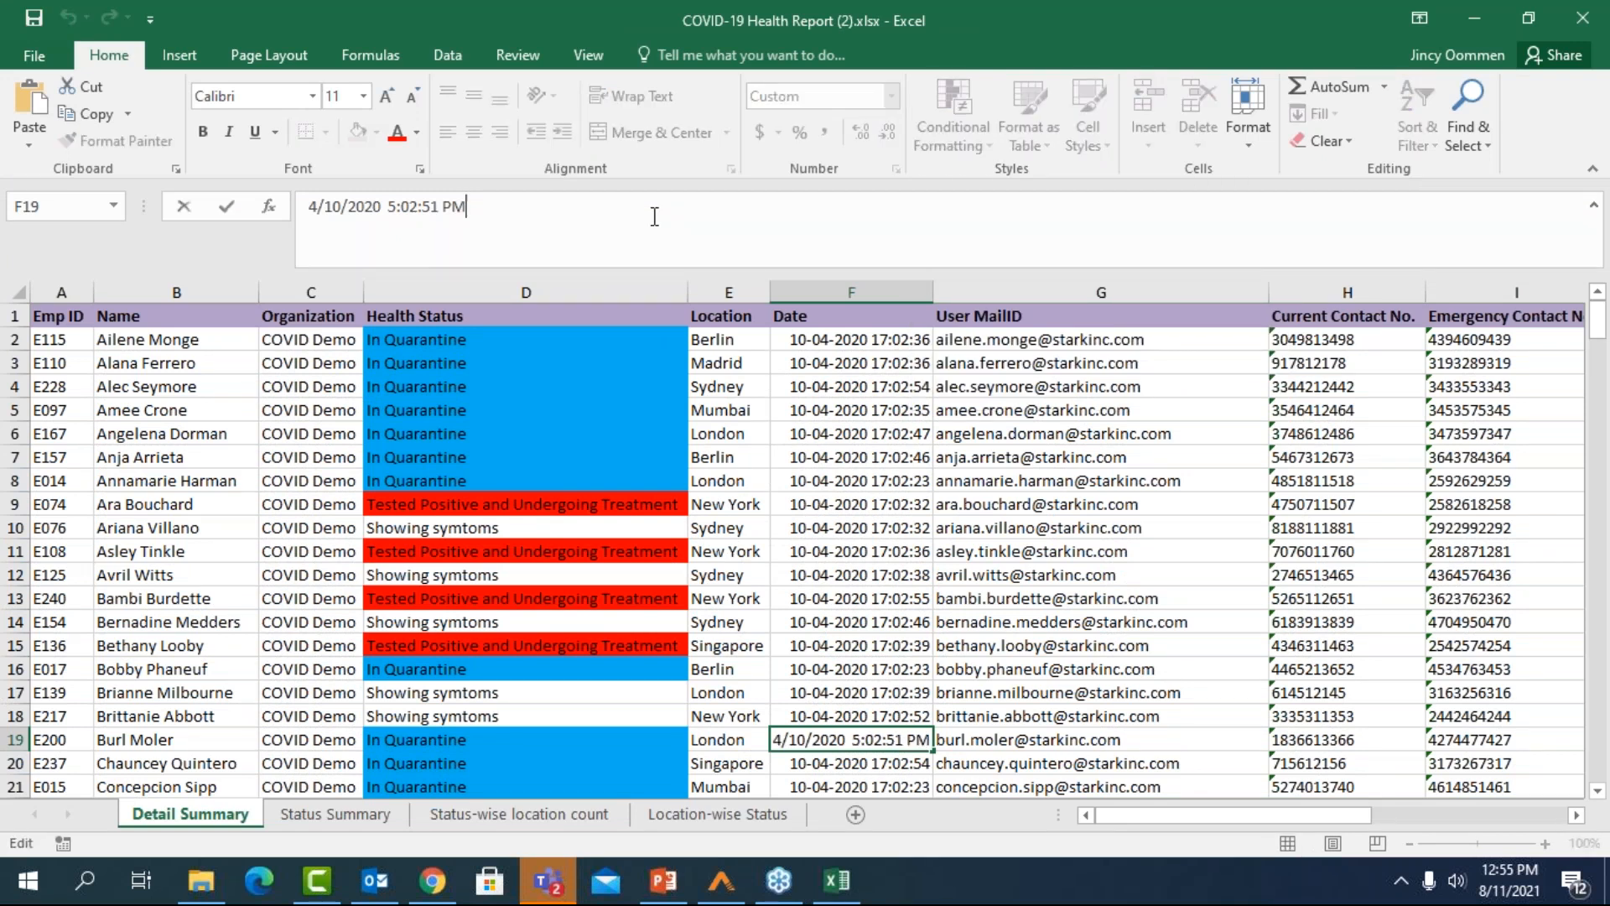
click(336, 815)
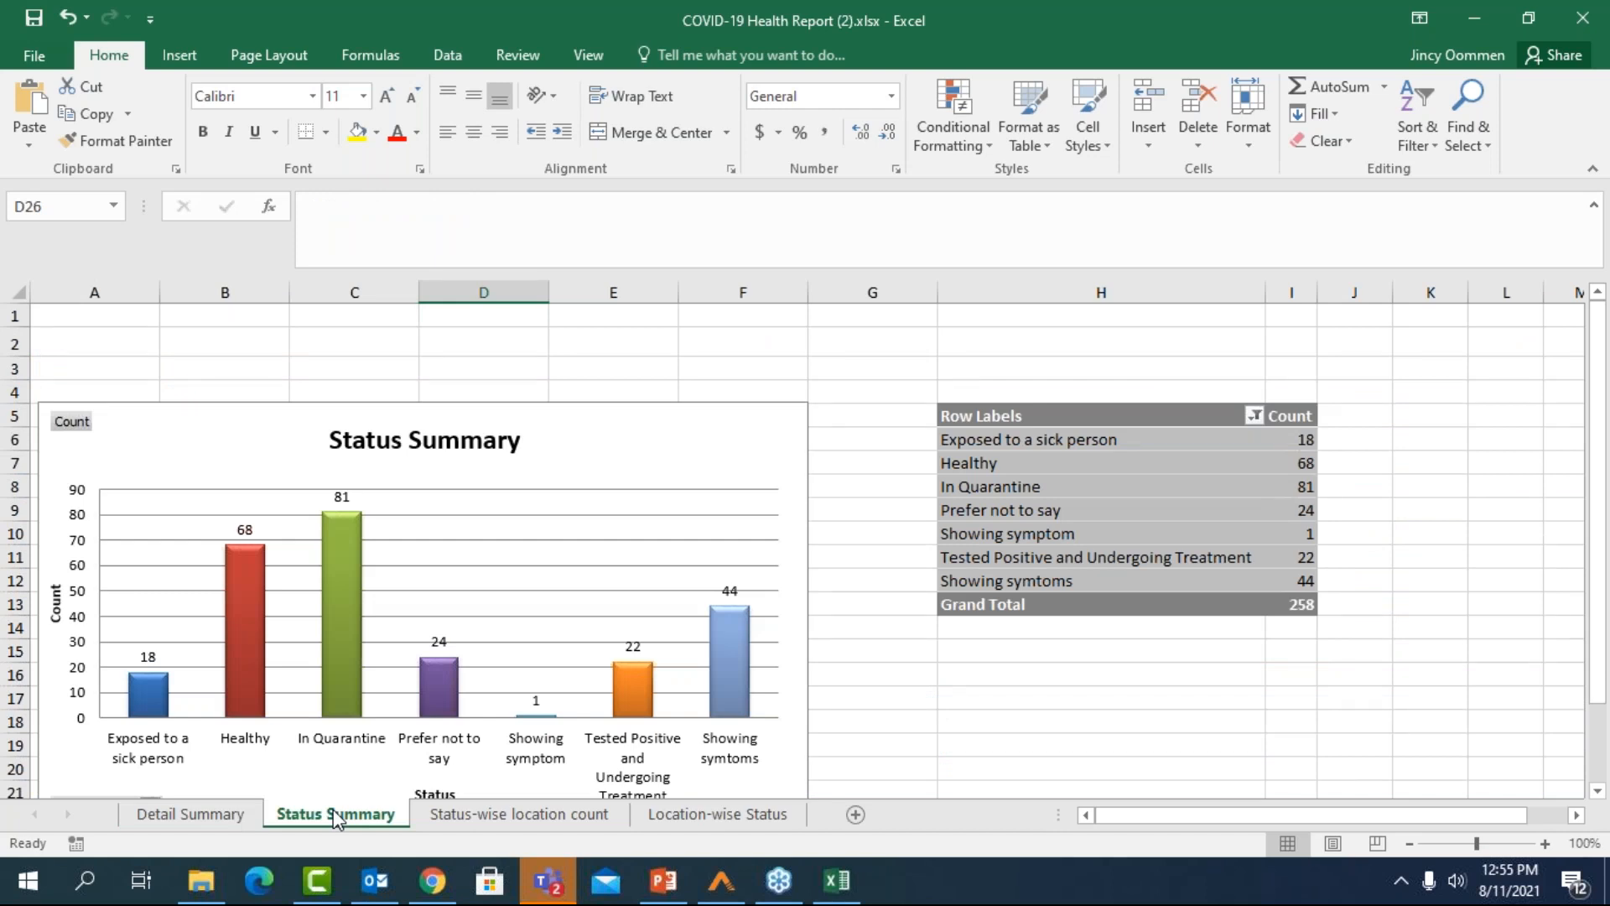
click(479, 819)
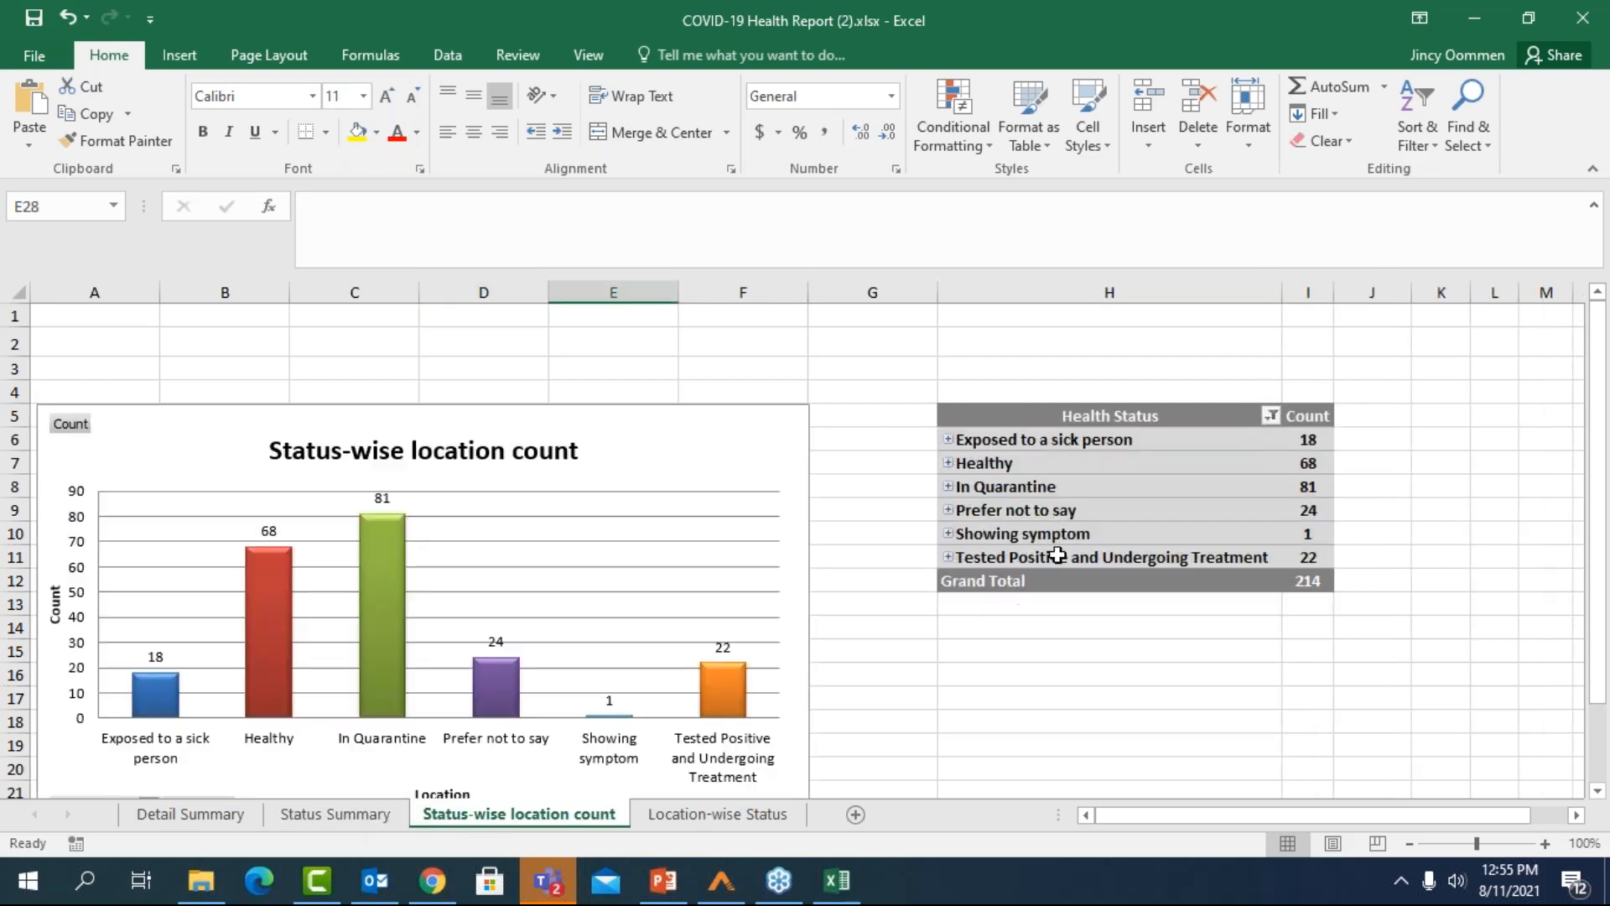
click(949, 440)
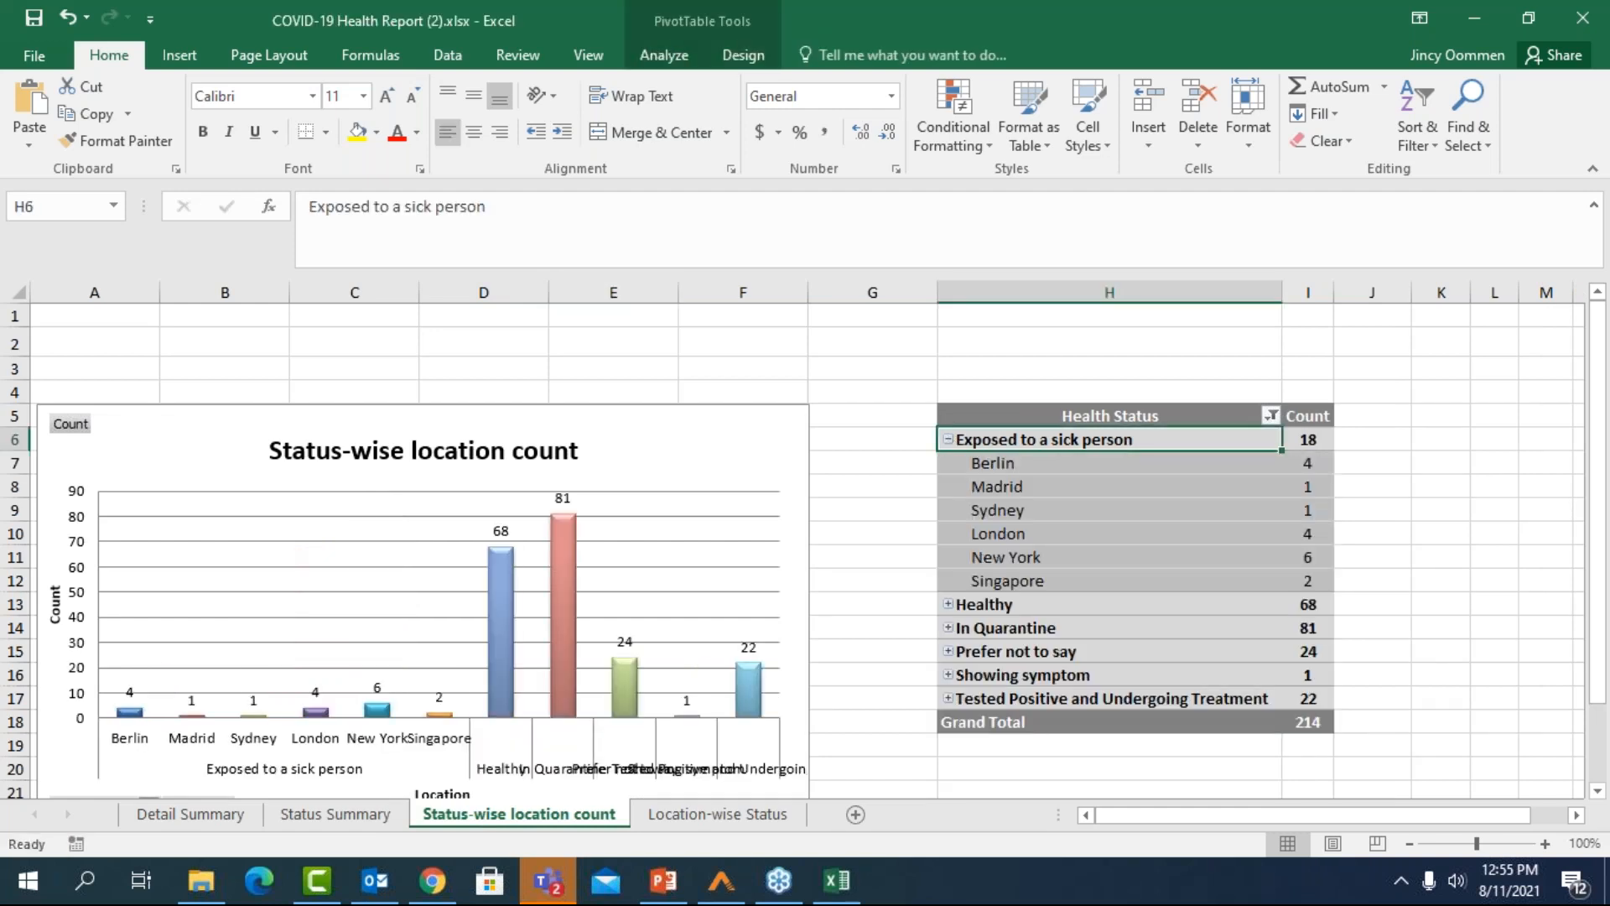
View the Location-wise Status sheet's chart and pivot table, and minimize the workbook to return to the Requests page
click(706, 817)
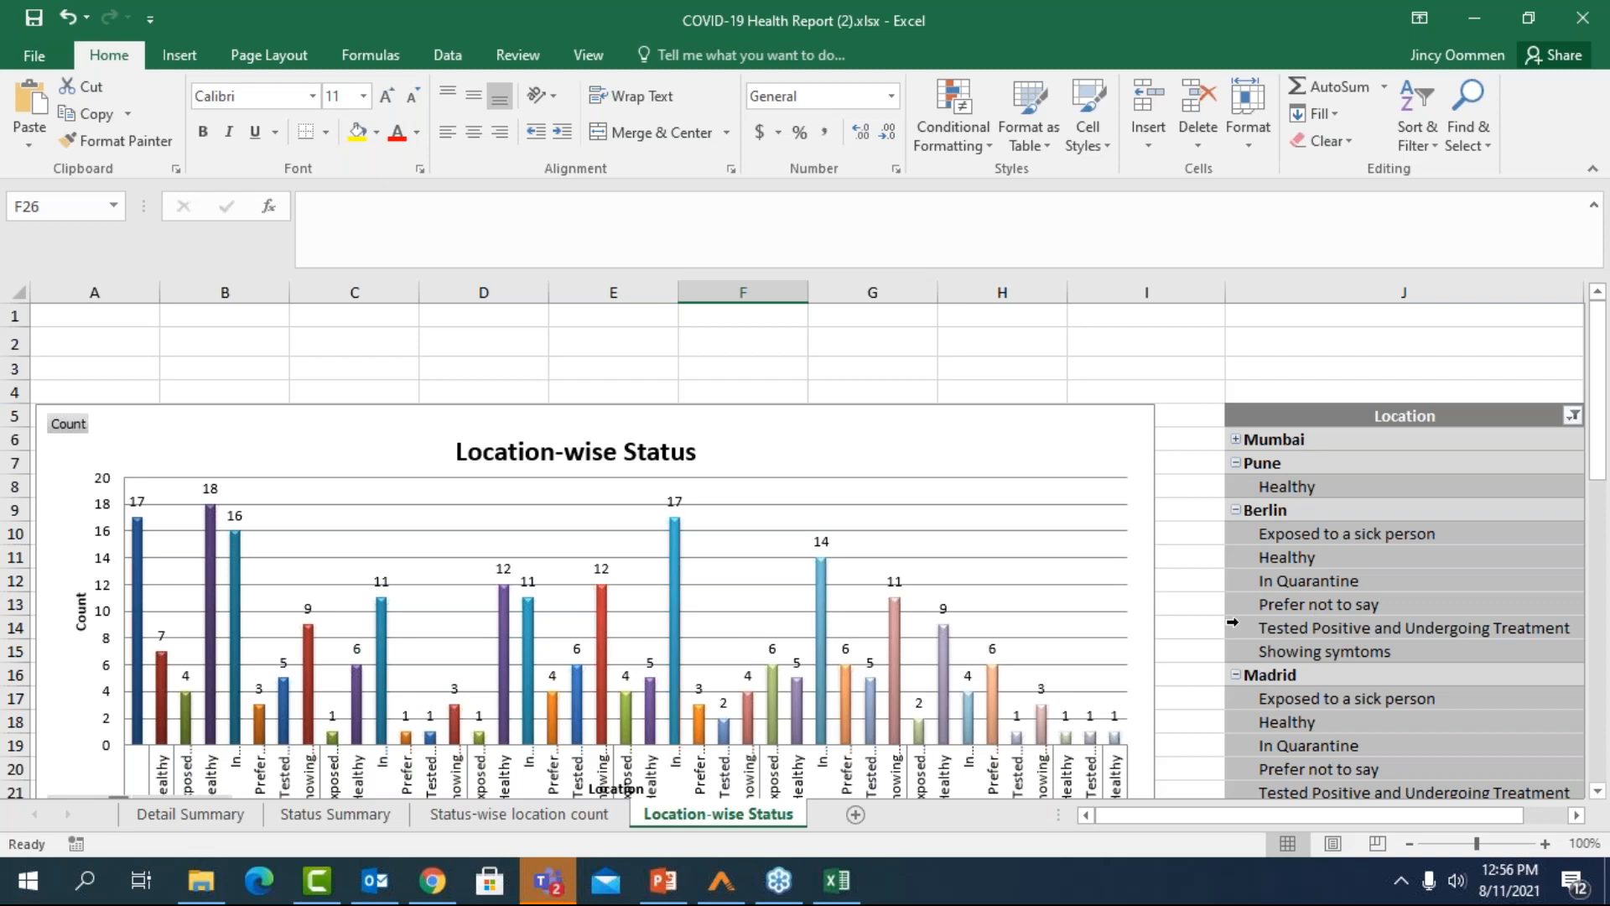
click(1477, 35)
click(1473, 18)
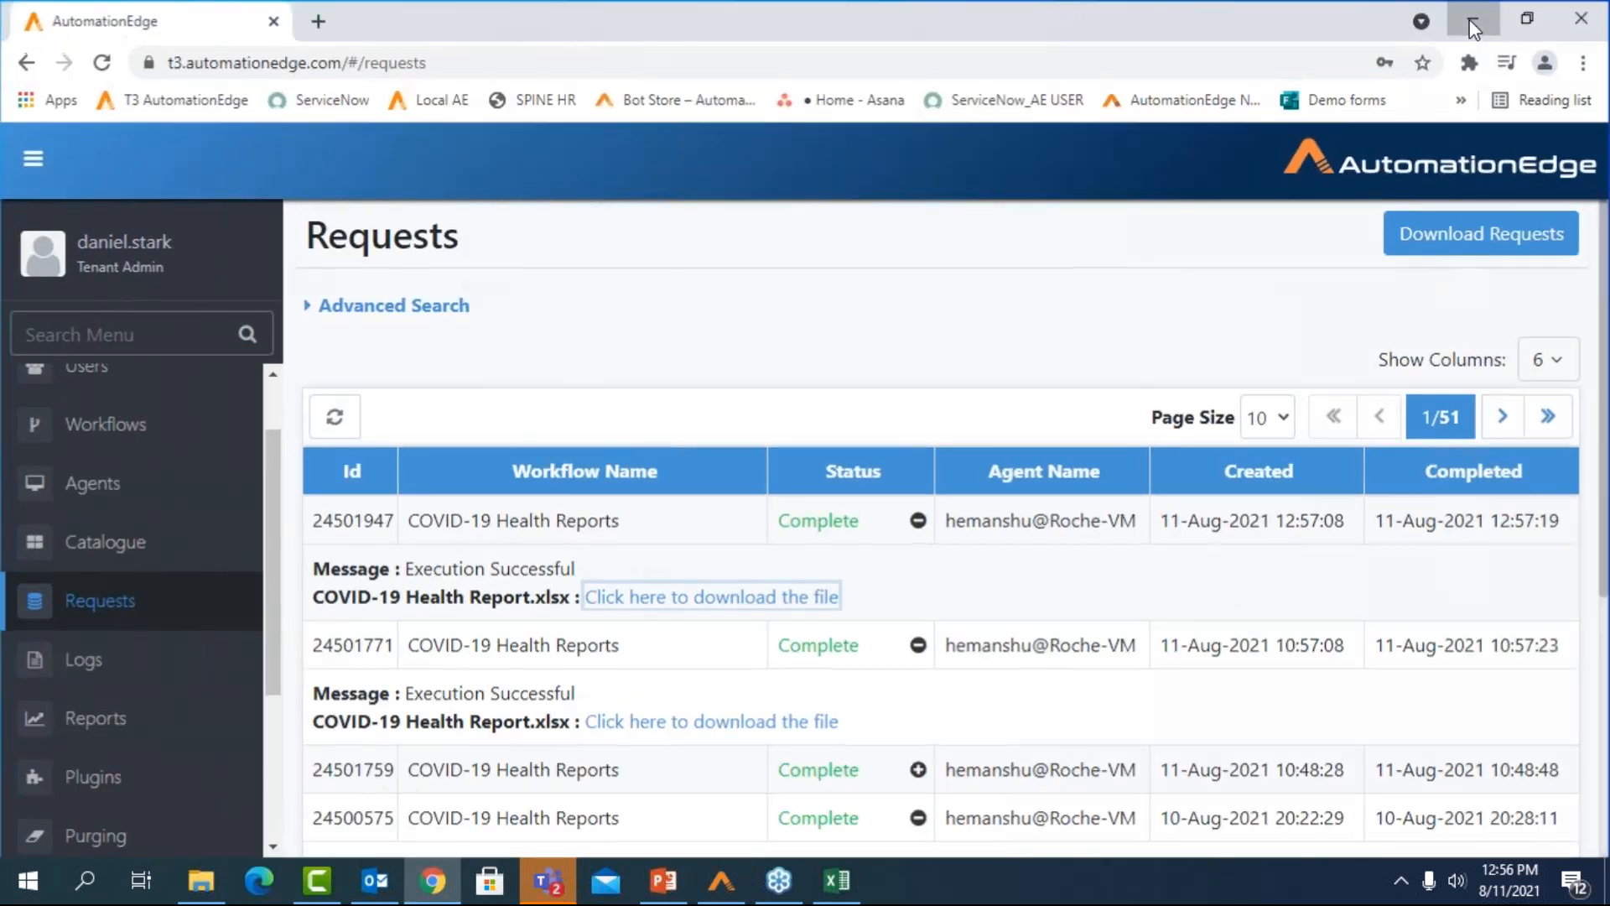